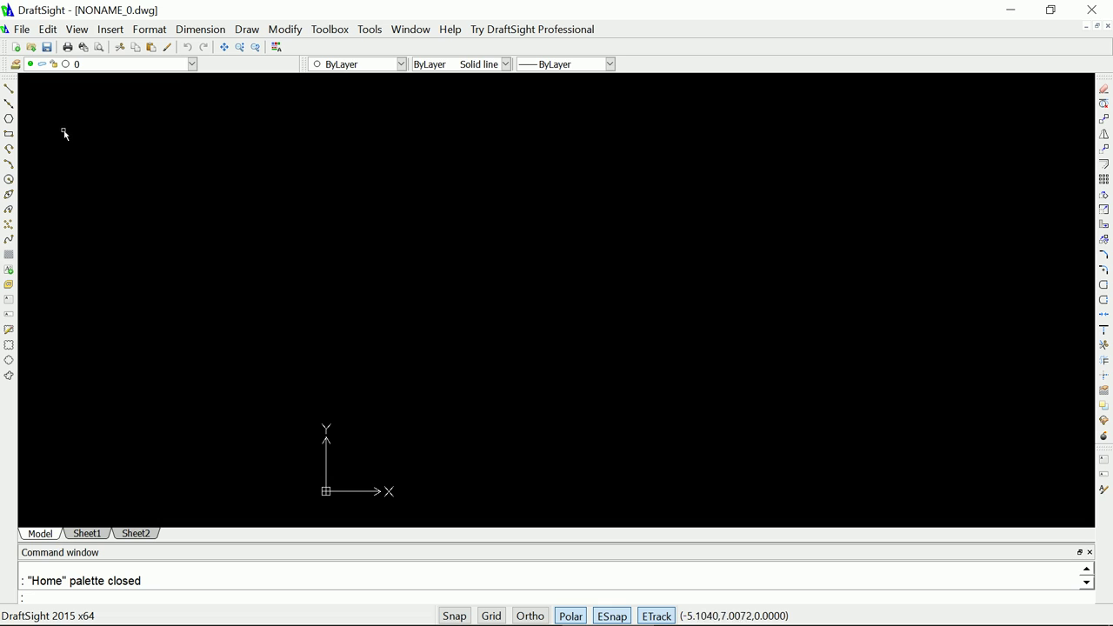
# - Draw two connected line segments: a vertical one ending at about (3.00, 4.78), followed by a short diagonal down to the left
pyautogui.click(9, 90)
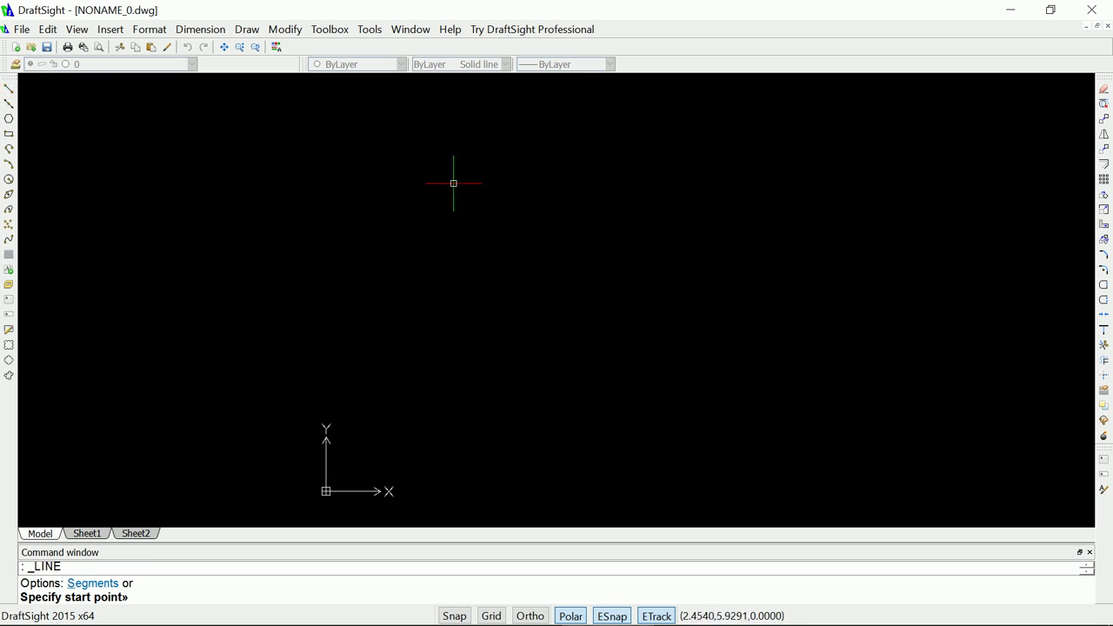
pyautogui.click(480, 208)
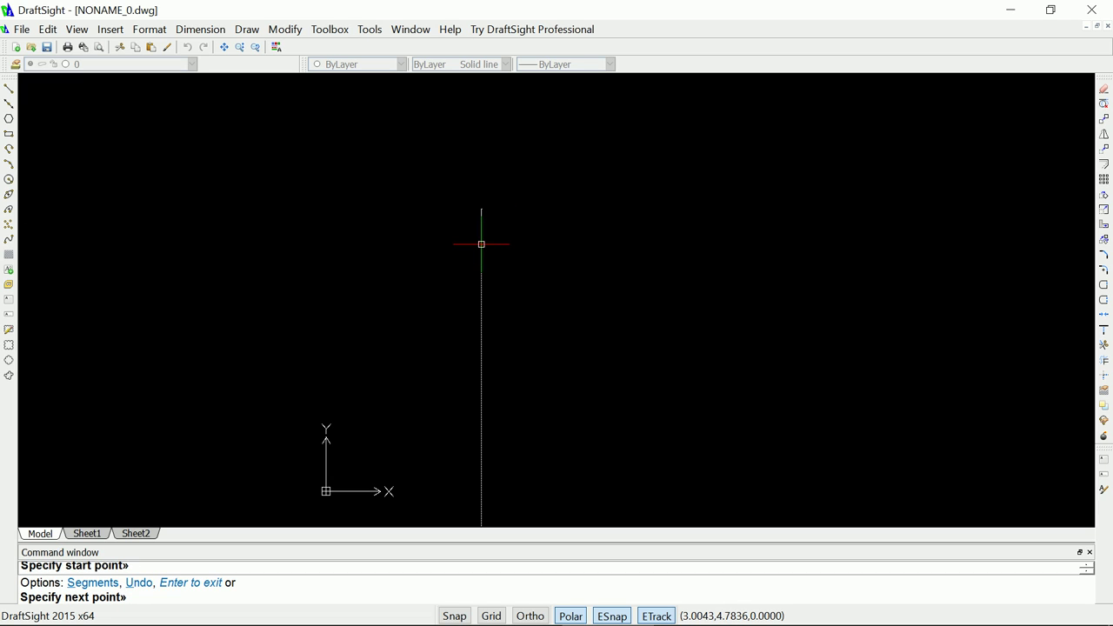
pyautogui.click(481, 244)
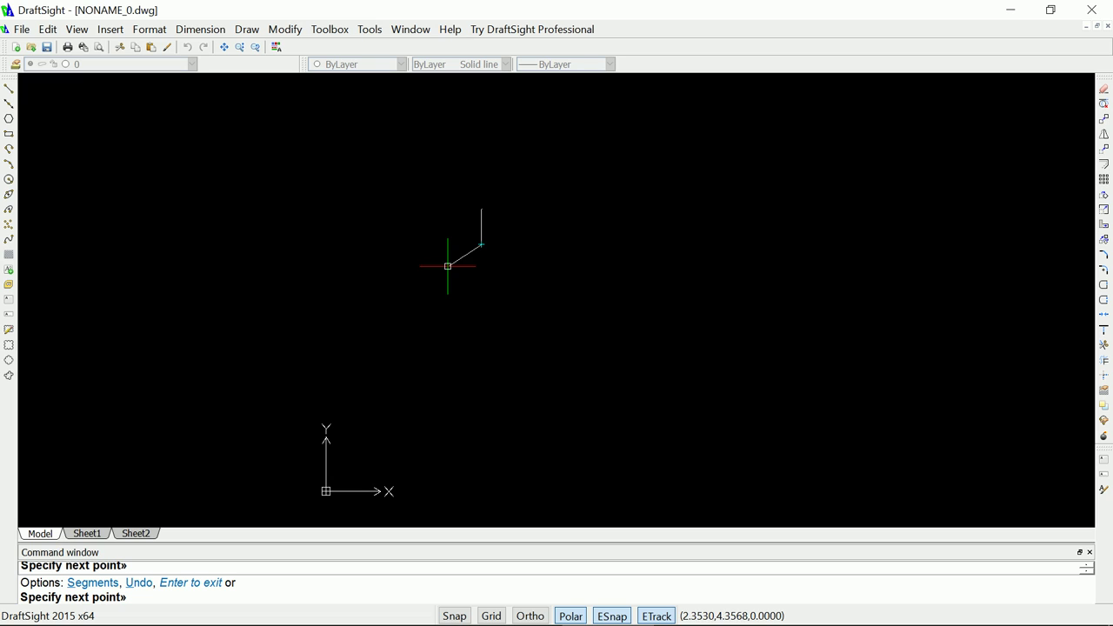
pyautogui.click(452, 264)
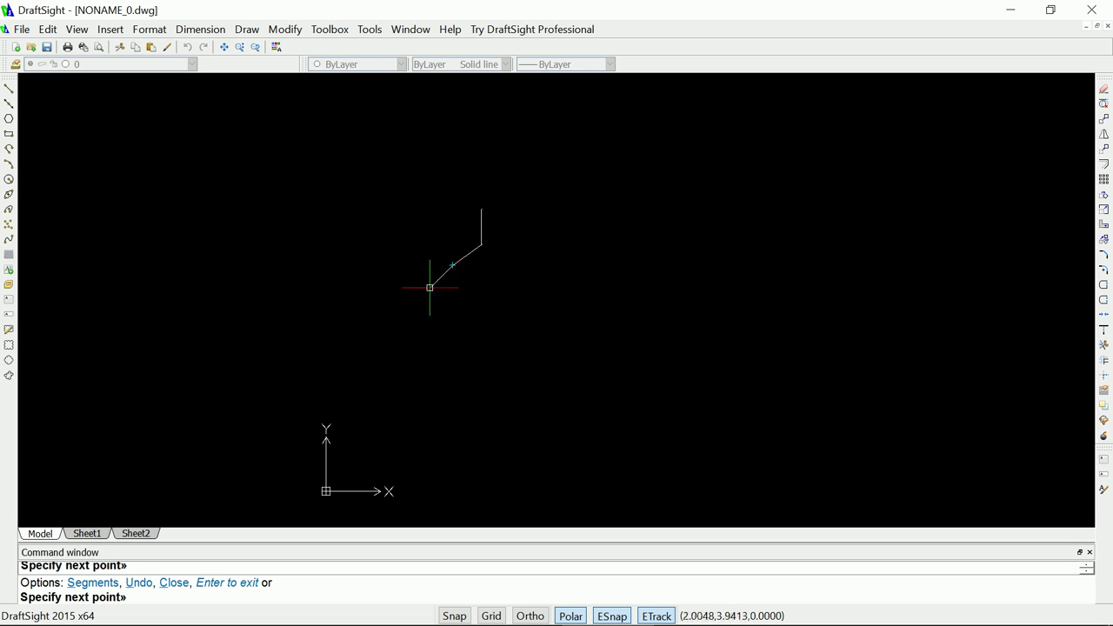
pyautogui.rightClick(438, 283)
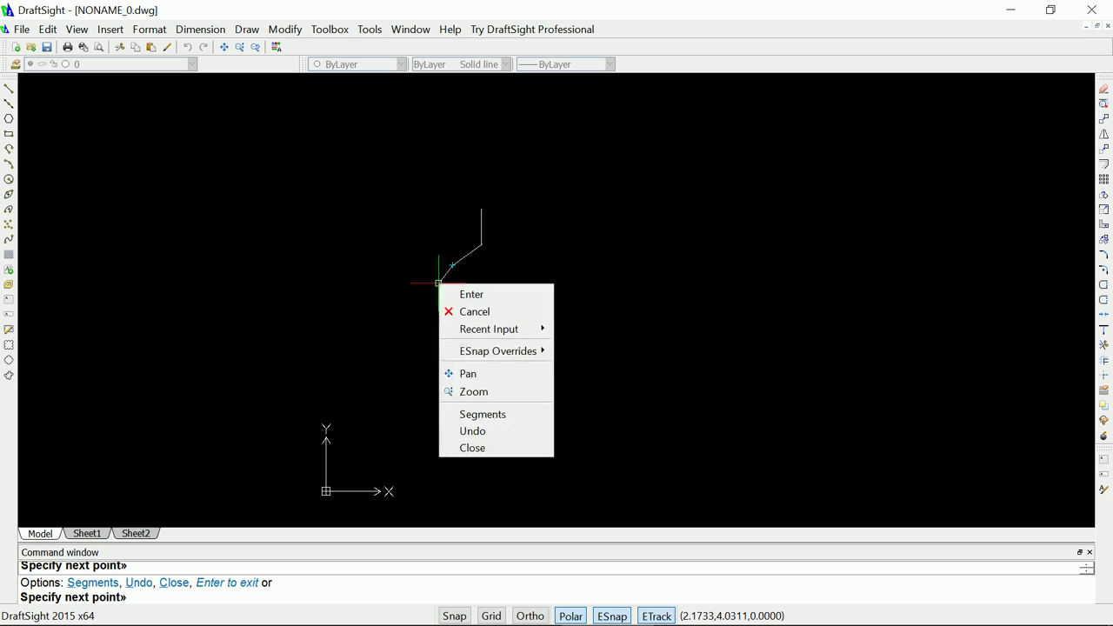
pyautogui.click(505, 295)
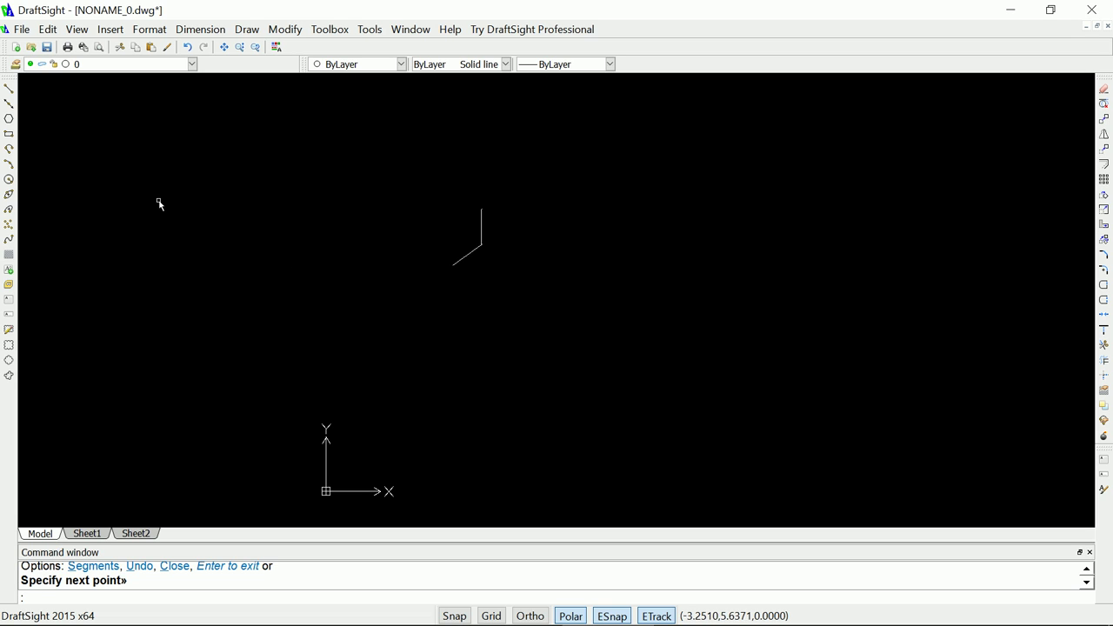
# - Draw a vertical polyline 0.125 wide at both ends, from about (2.44, 4.78) down to about (2.44, 3.30), crossing the diagonal's free end
pyautogui.click(9, 150)
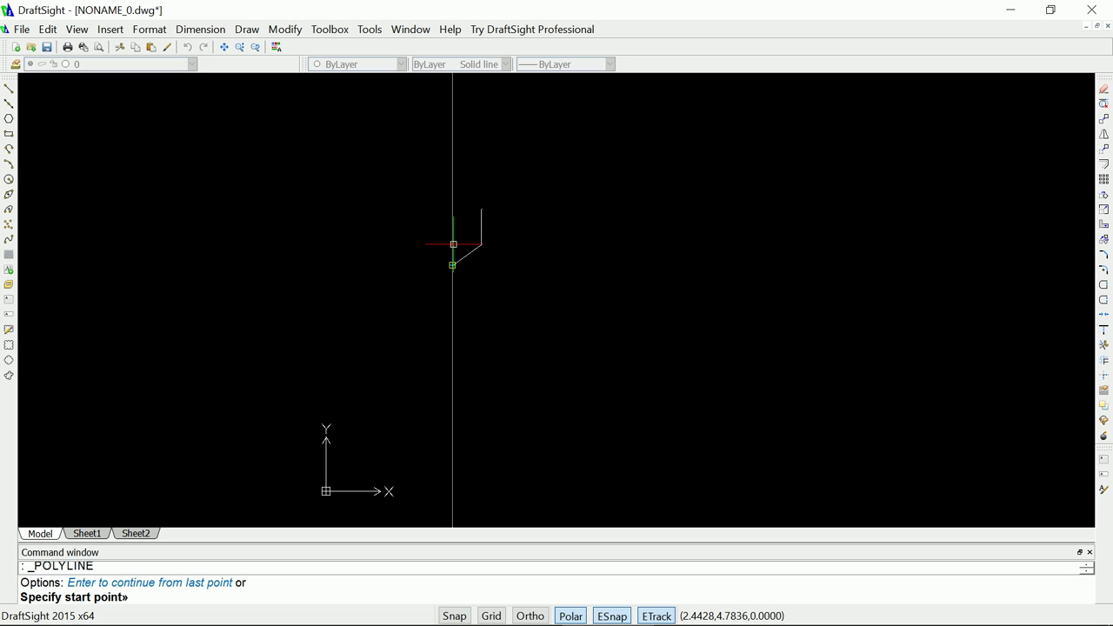
pyautogui.click(453, 244)
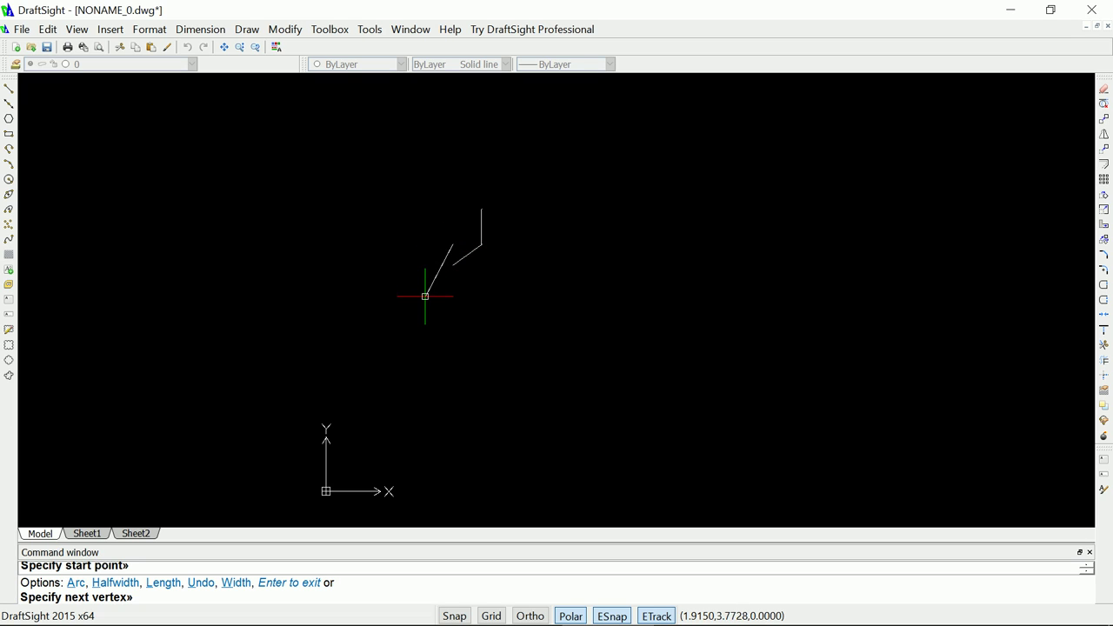
pyautogui.write('w')
pyautogui.press('Return')
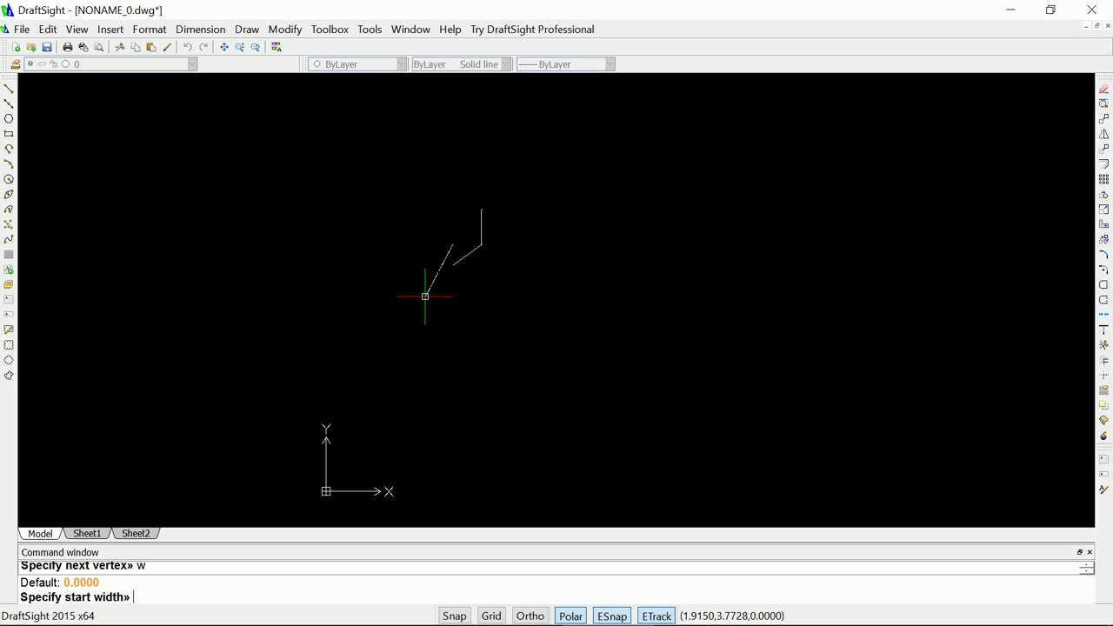
pyautogui.write('.124')
pyautogui.press('BackSpace')
pyautogui.write('5')
pyautogui.press('Return')
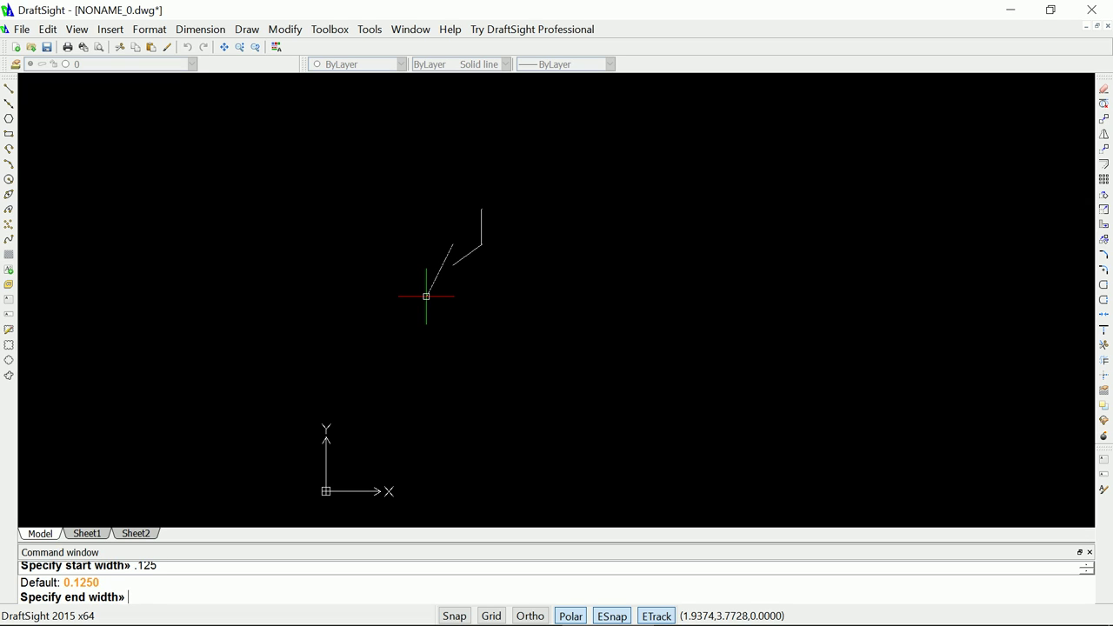
pyautogui.press('Return')
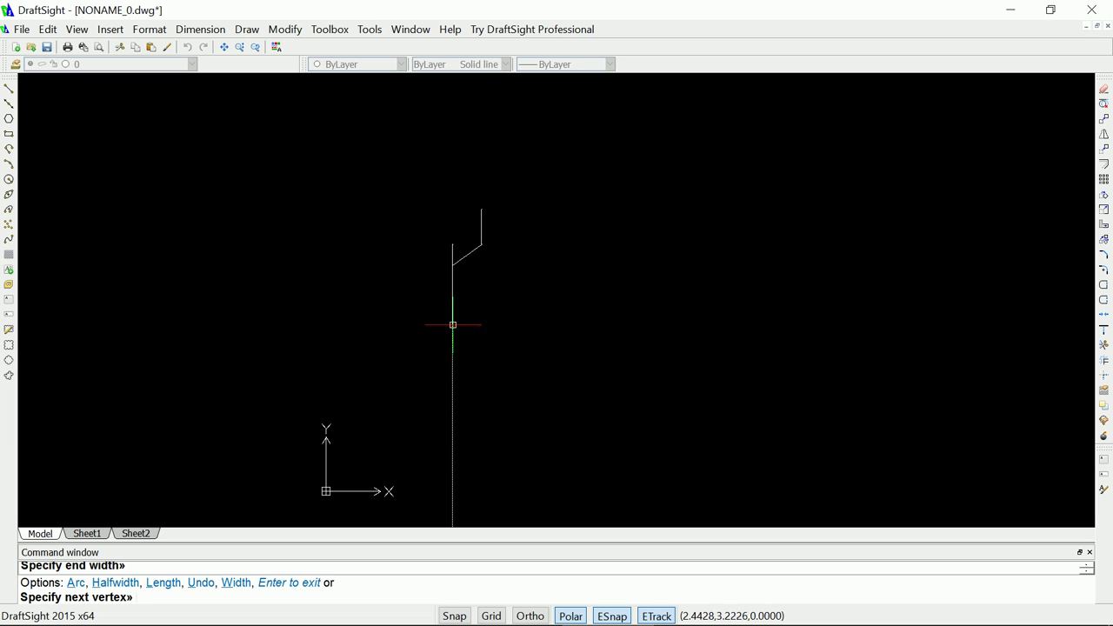
pyautogui.click(452, 321)
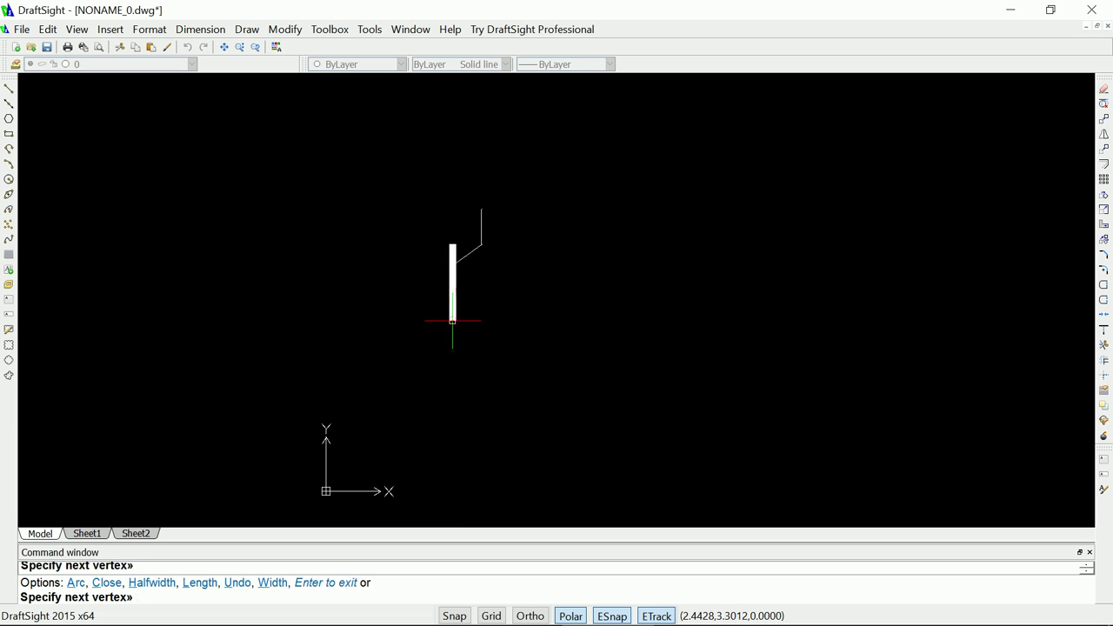
pyautogui.press('Return')
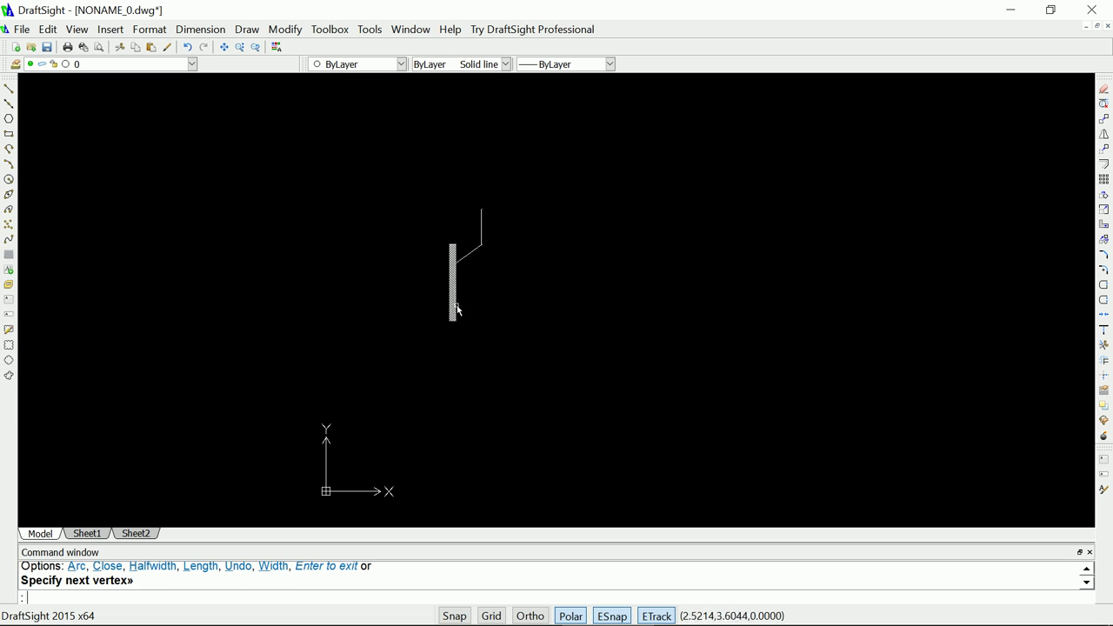
# - Mirror the vertical and diagonal lines across a horizontal axis through the thick bar's midpoint, keeping the source lines
pyautogui.click(1103, 137)
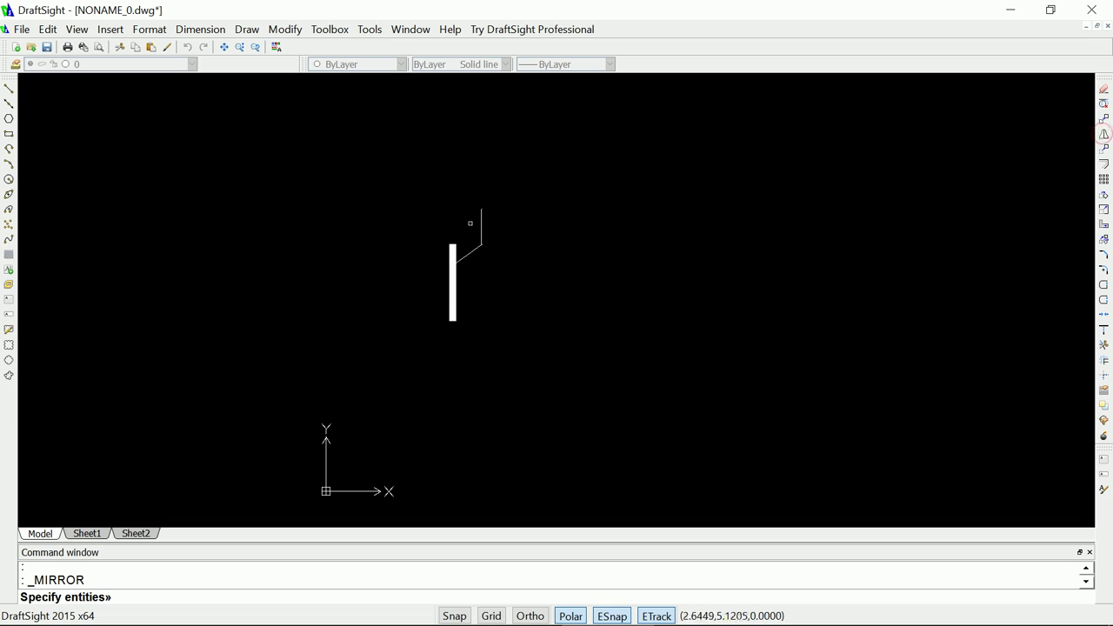
pyautogui.click(482, 231)
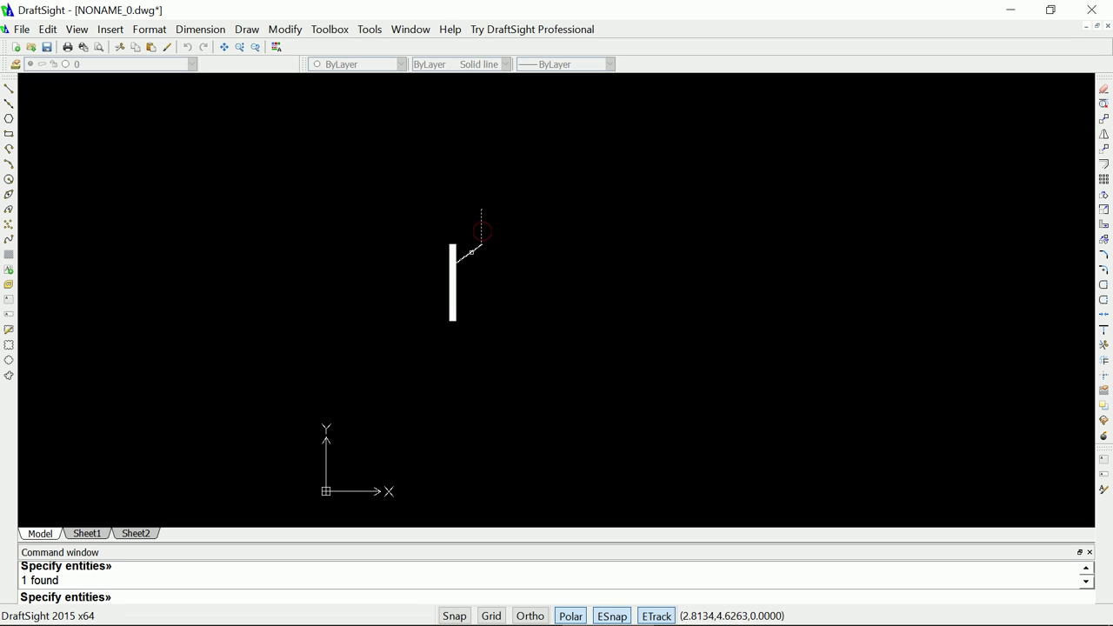
pyautogui.click(474, 250)
pyautogui.press('Return')
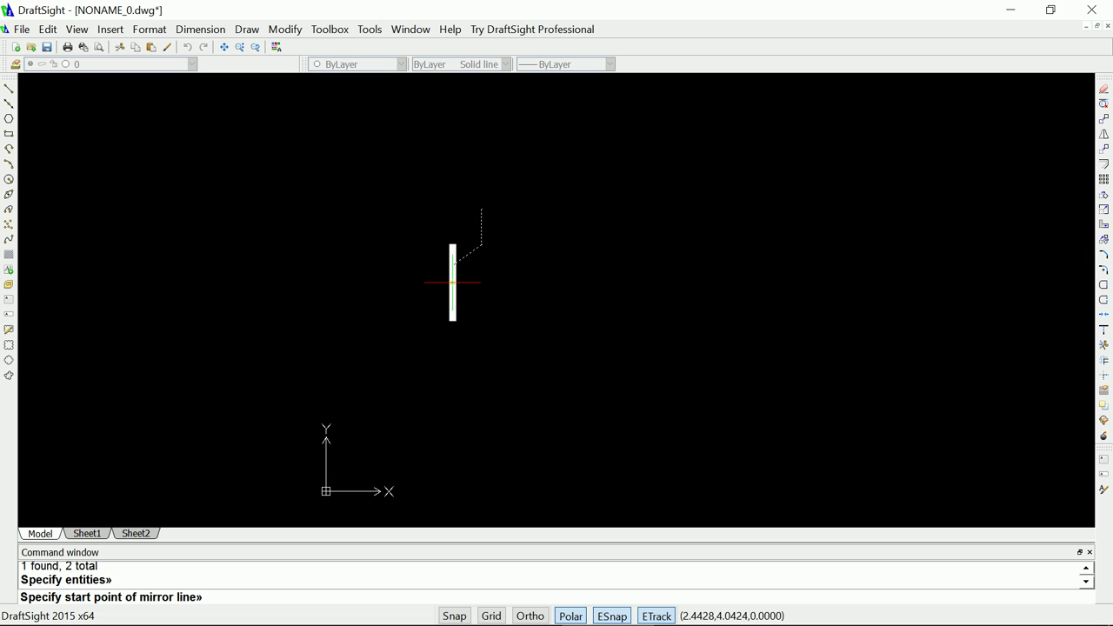
pyautogui.click(452, 283)
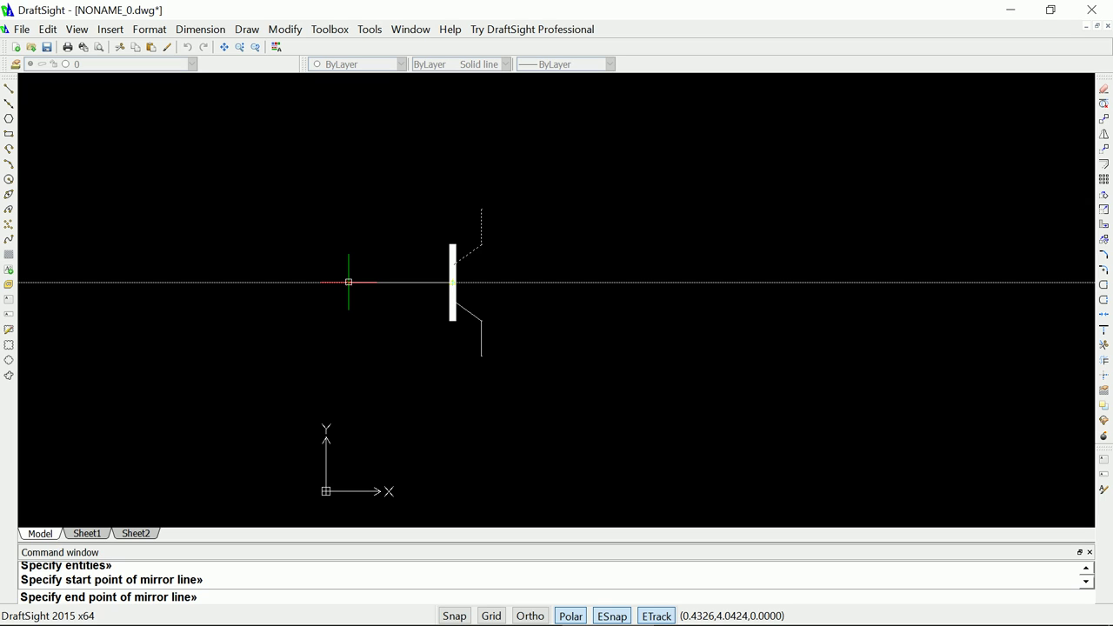
pyautogui.click(348, 281)
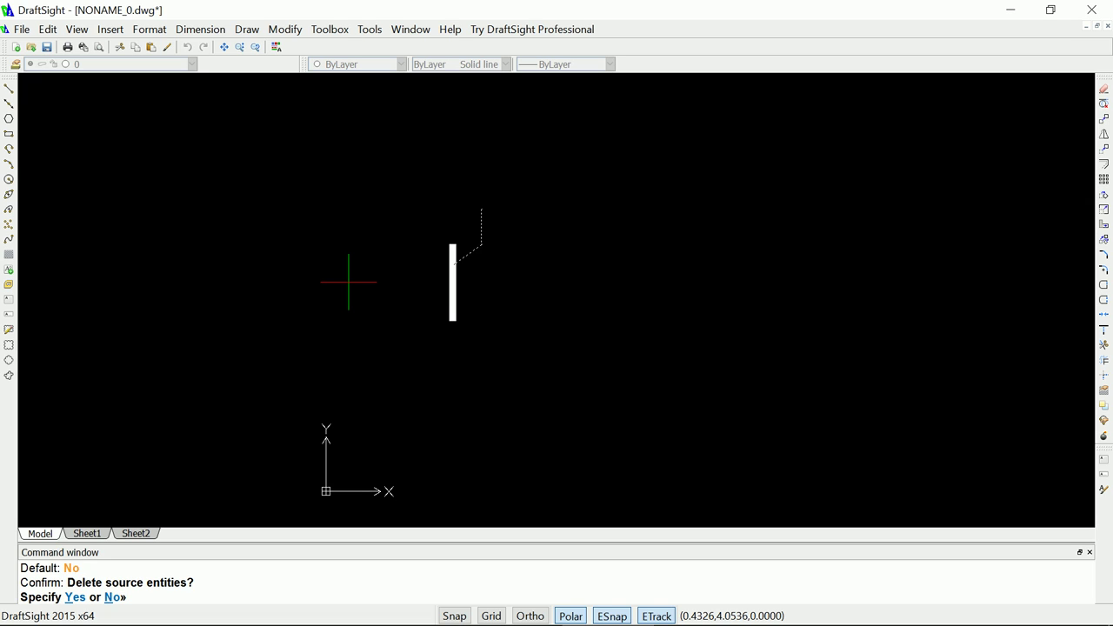
pyautogui.press('Return')
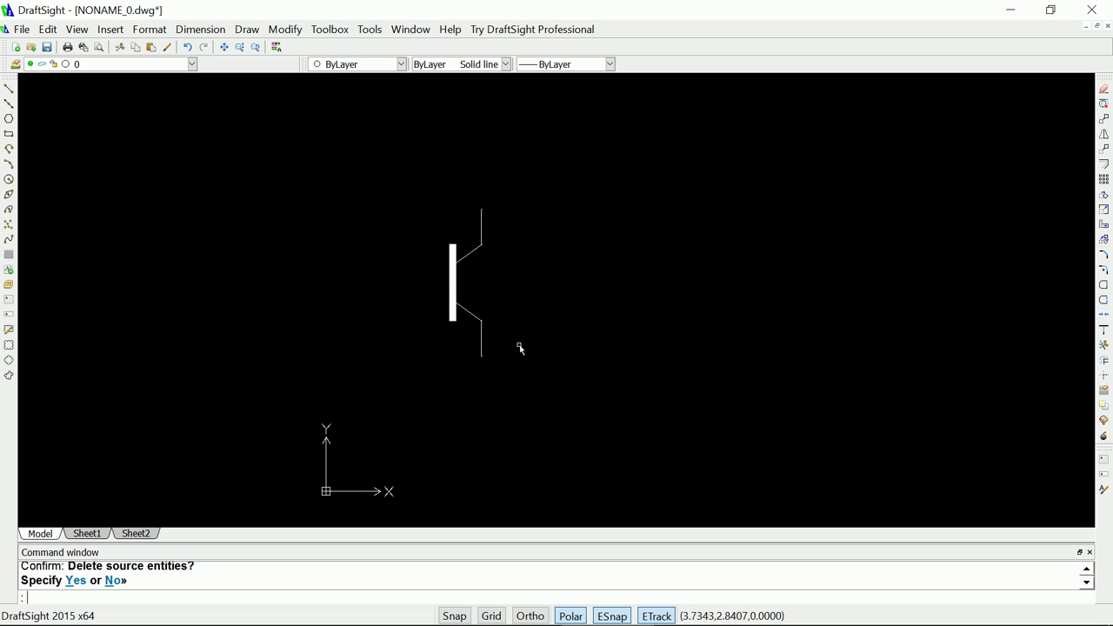
# - Try a polyline arrowhead from the lower bend to the lower diagonal's midpoint with start width 0 and end width .5, and undo the segment
pyautogui.click(9, 150)
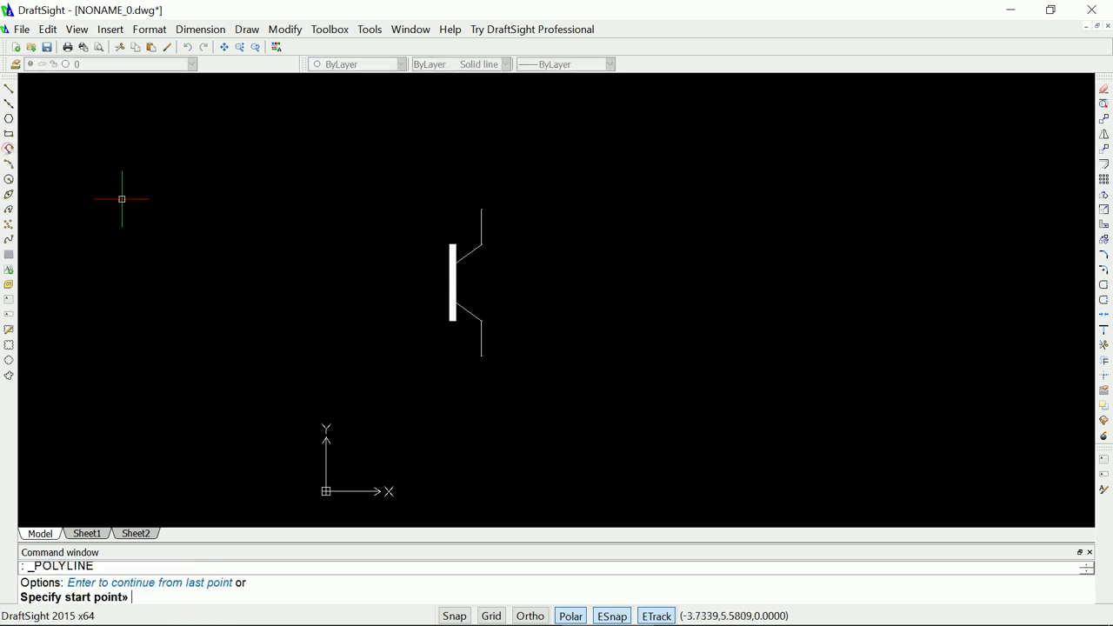
pyautogui.click(481, 321)
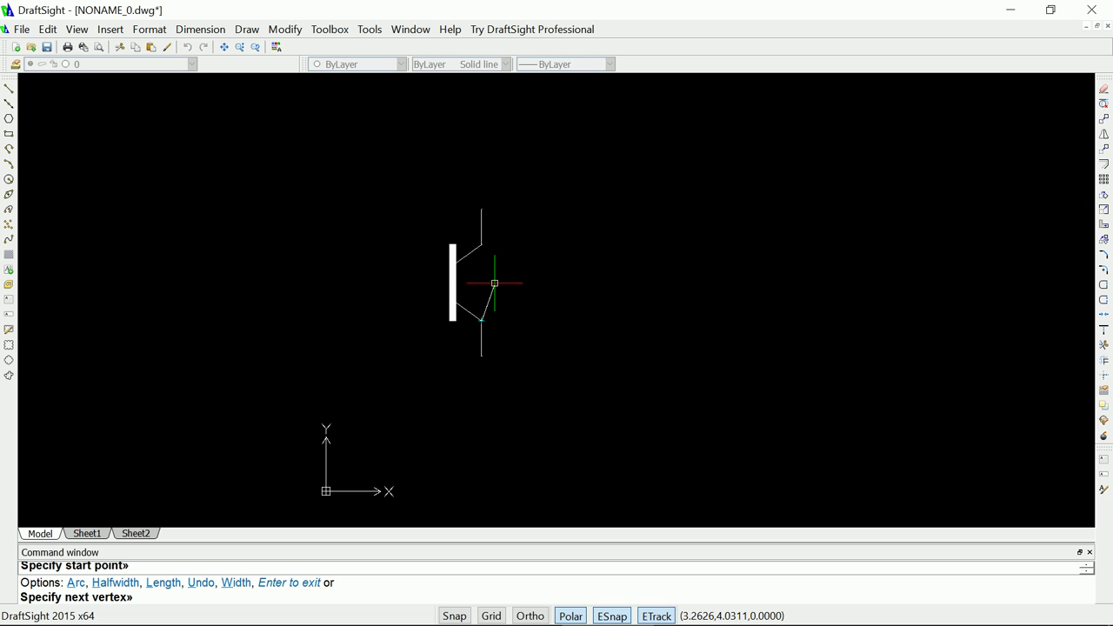
pyautogui.write('w')
pyautogui.press('Return')
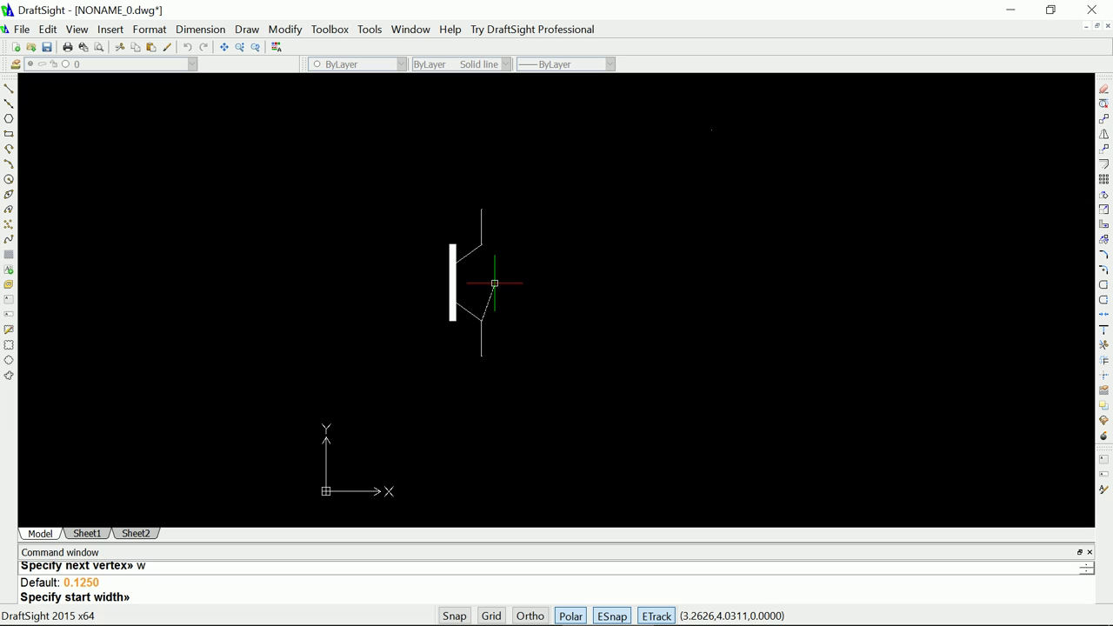
pyautogui.write('0')
pyautogui.press('BackSpace')
pyautogui.write('0')
pyautogui.press('Return')
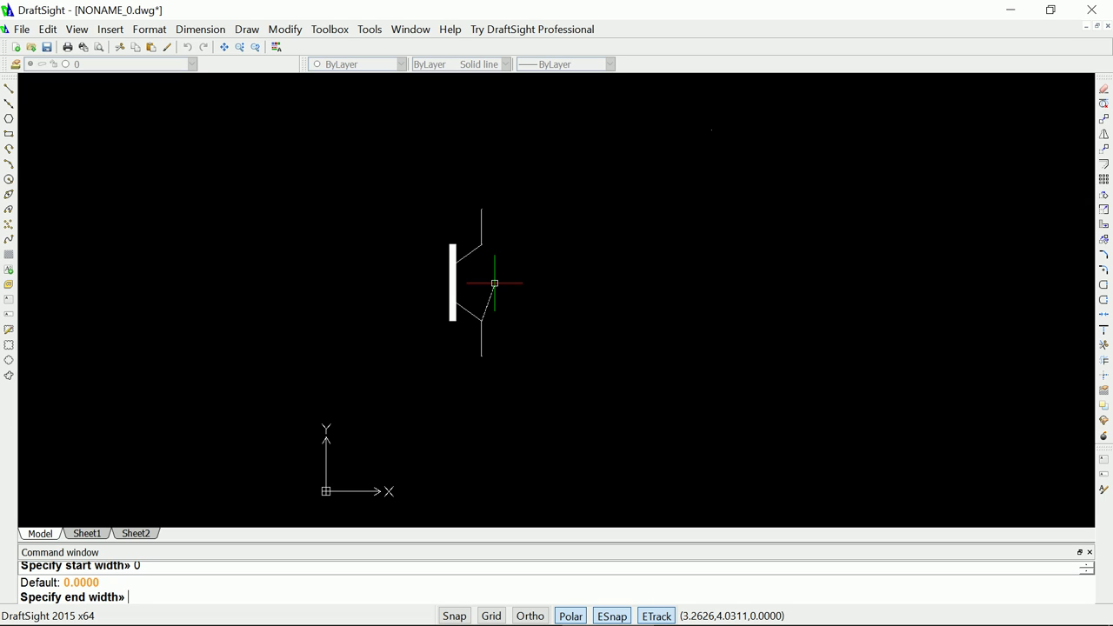
pyautogui.write('.6')
pyautogui.press('BackSpace')
pyautogui.write('5')
pyautogui.press('Return')
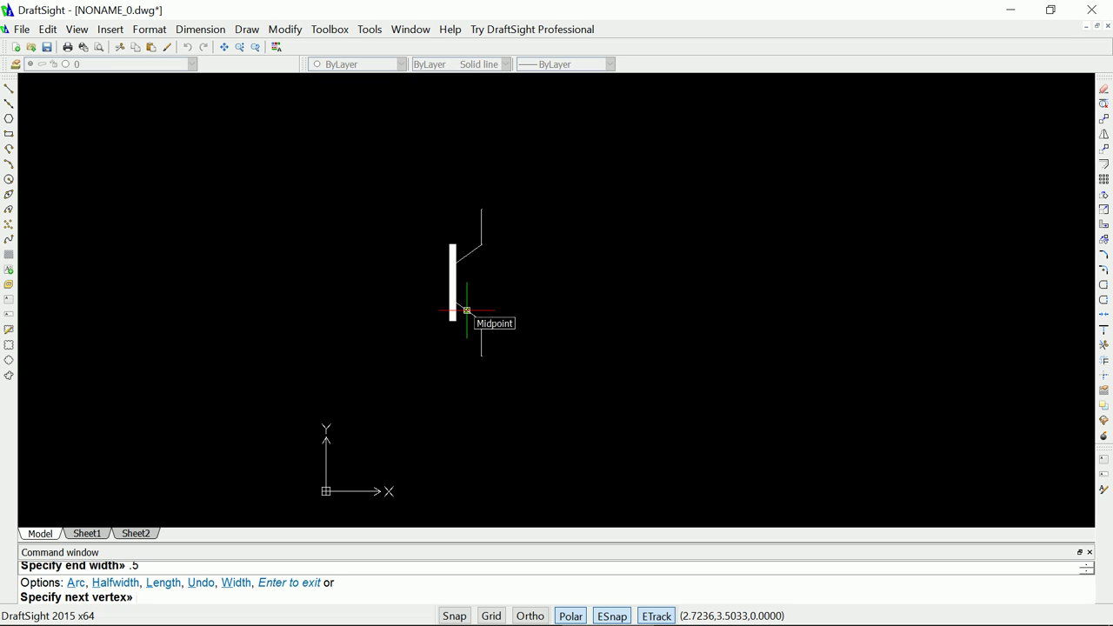
pyautogui.click(467, 310)
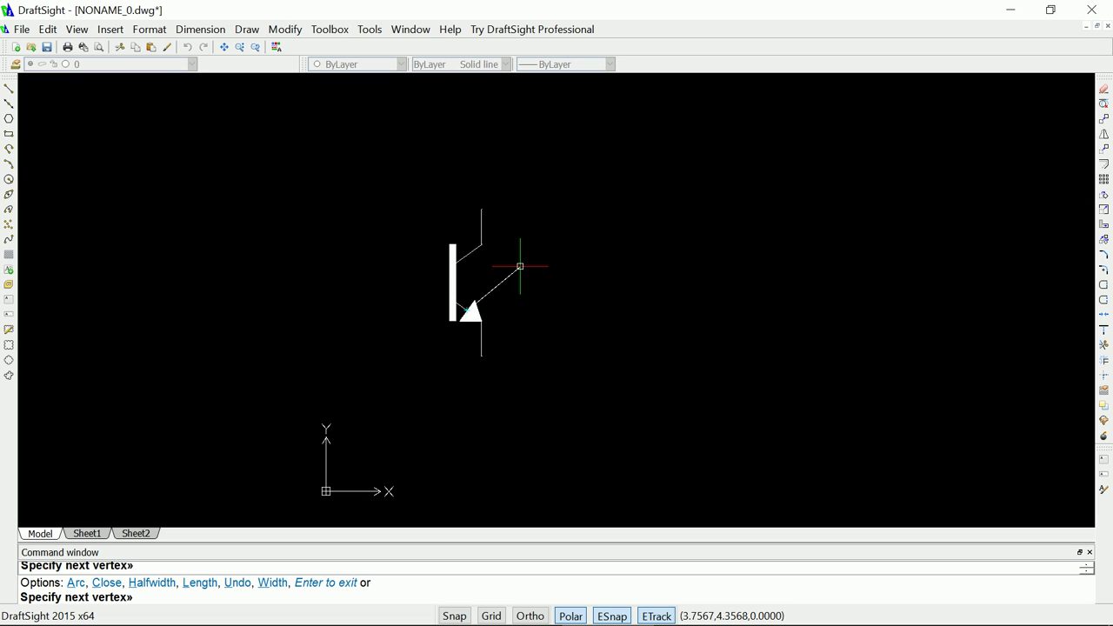
pyautogui.hotkey('ctrl', 'z')
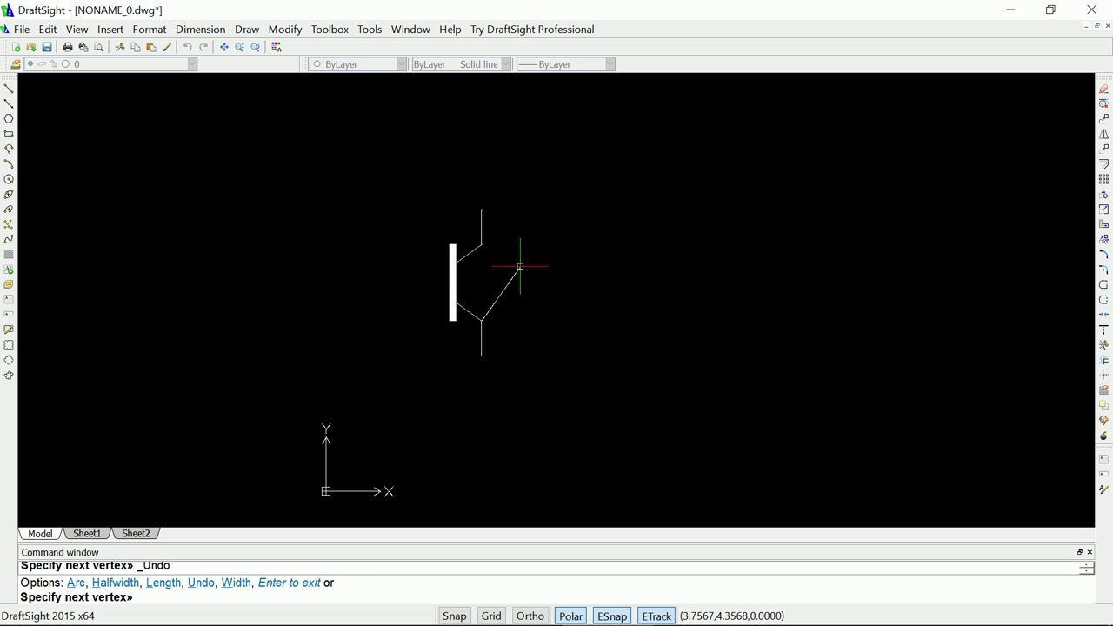
# - Try the arrowhead again with start width 0 and end width ",25" towards the lower diagonal's midpoint, and undo the polyline
pyautogui.write('w')
pyautogui.press('Return')
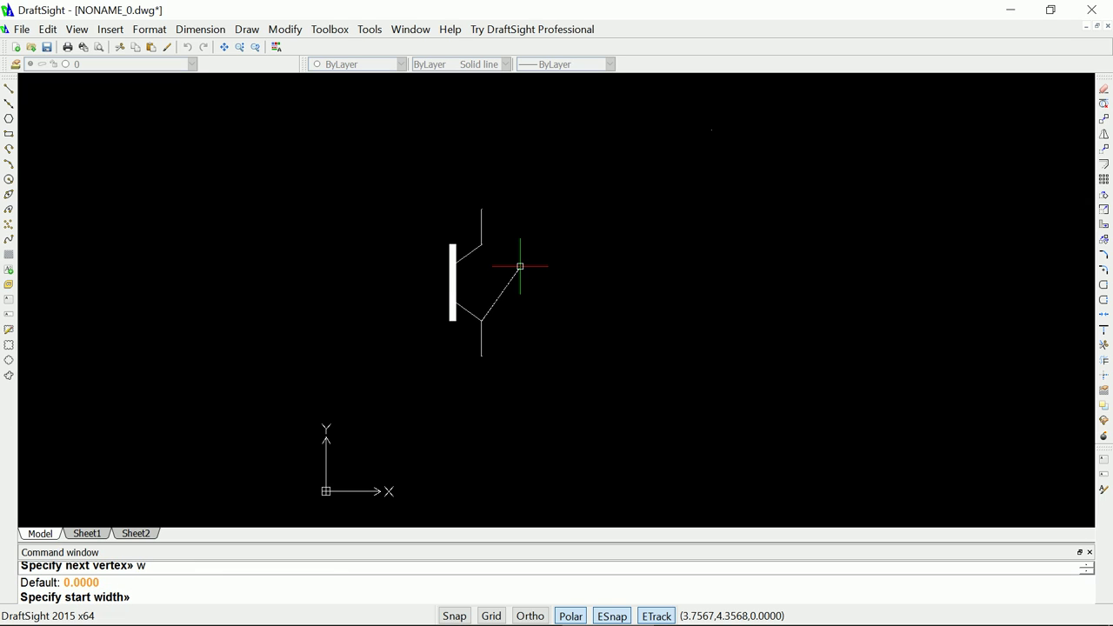
pyautogui.write('0')
pyautogui.press('Return')
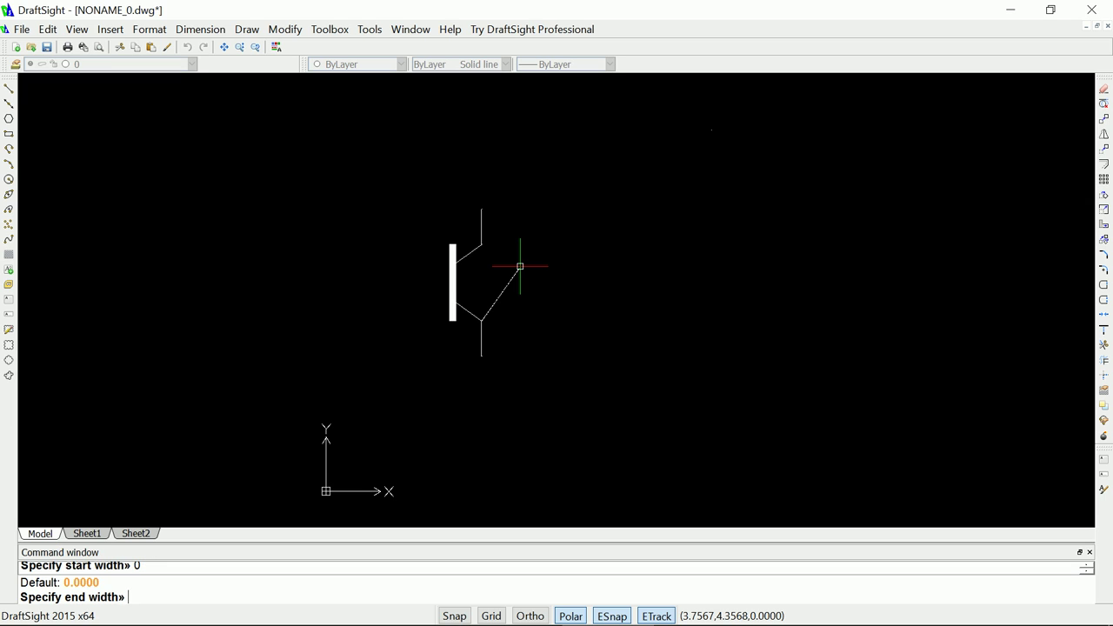
pyautogui.write(',25')
pyautogui.press('Return')
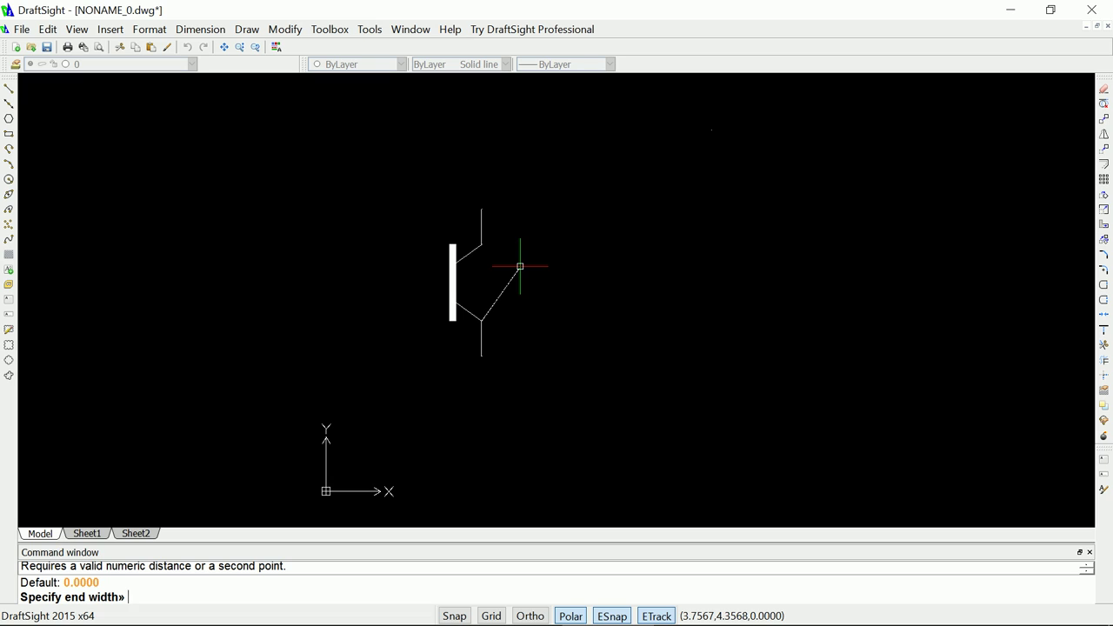
pyautogui.click(467, 310)
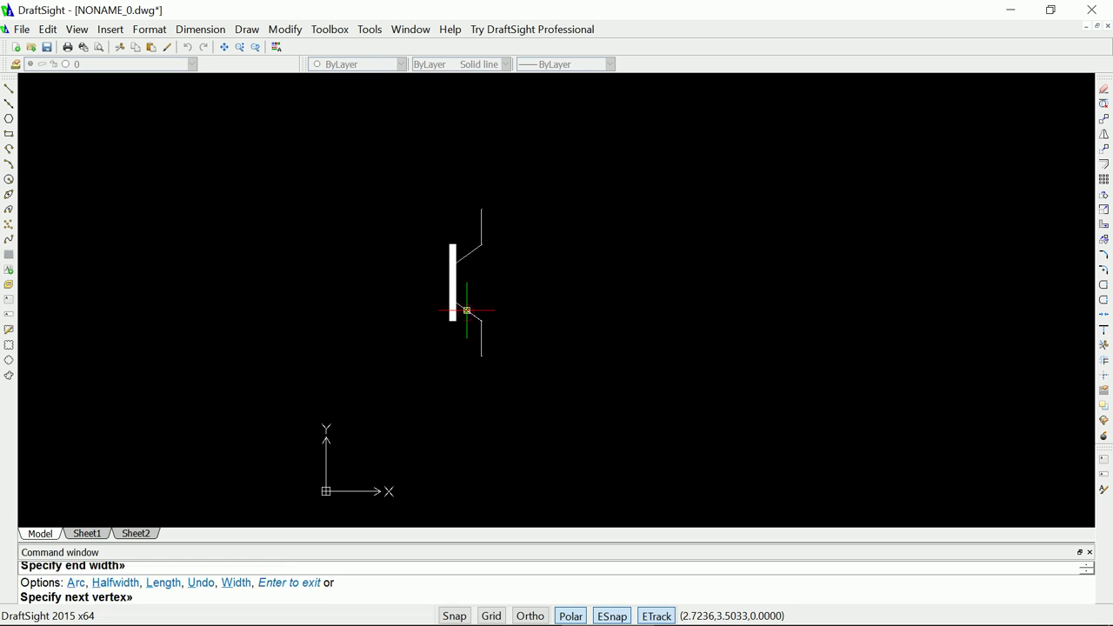
pyautogui.press('Return')
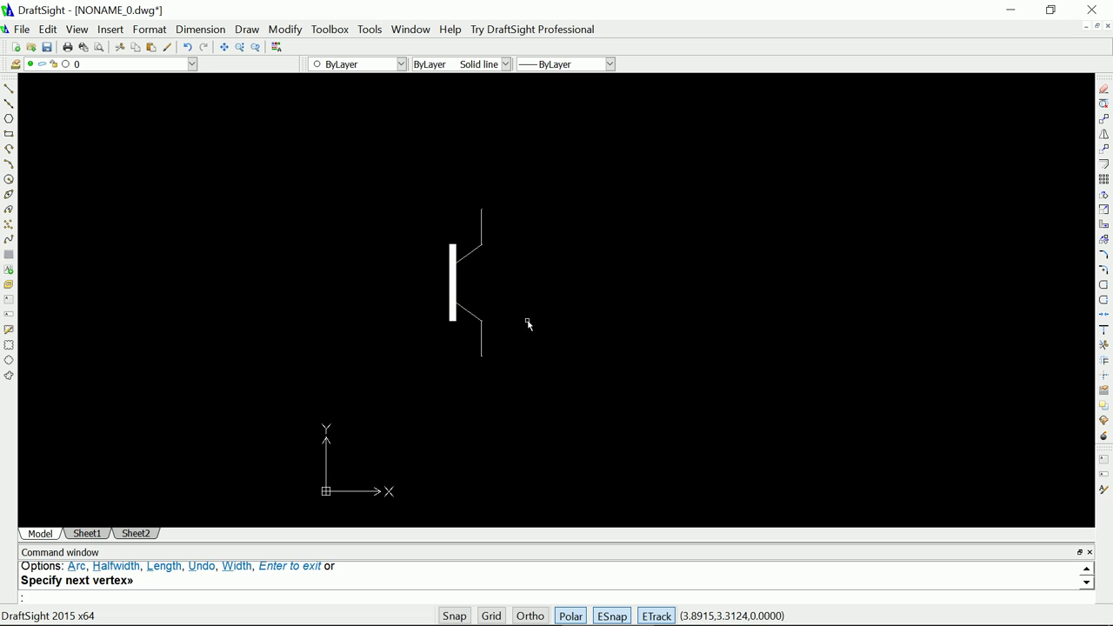
pyautogui.hotkey('ctrl', 'z')
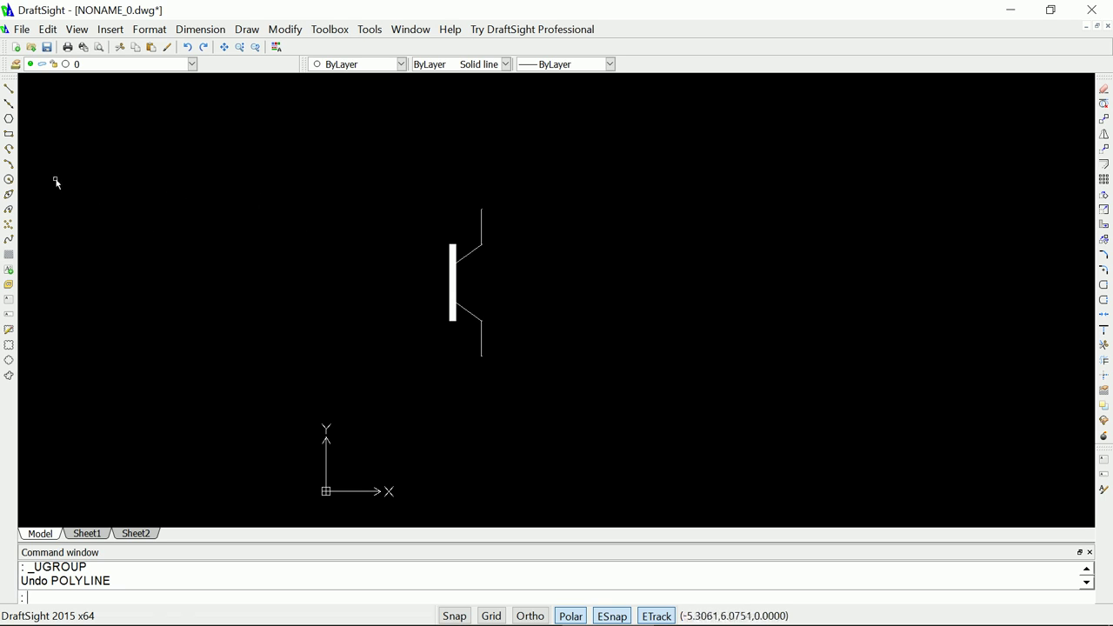
# - Draw a polyline arrowhead from the lower bend to the lower diagonal's midpoint, with start width 0 and end width .25
pyautogui.click(9, 150)
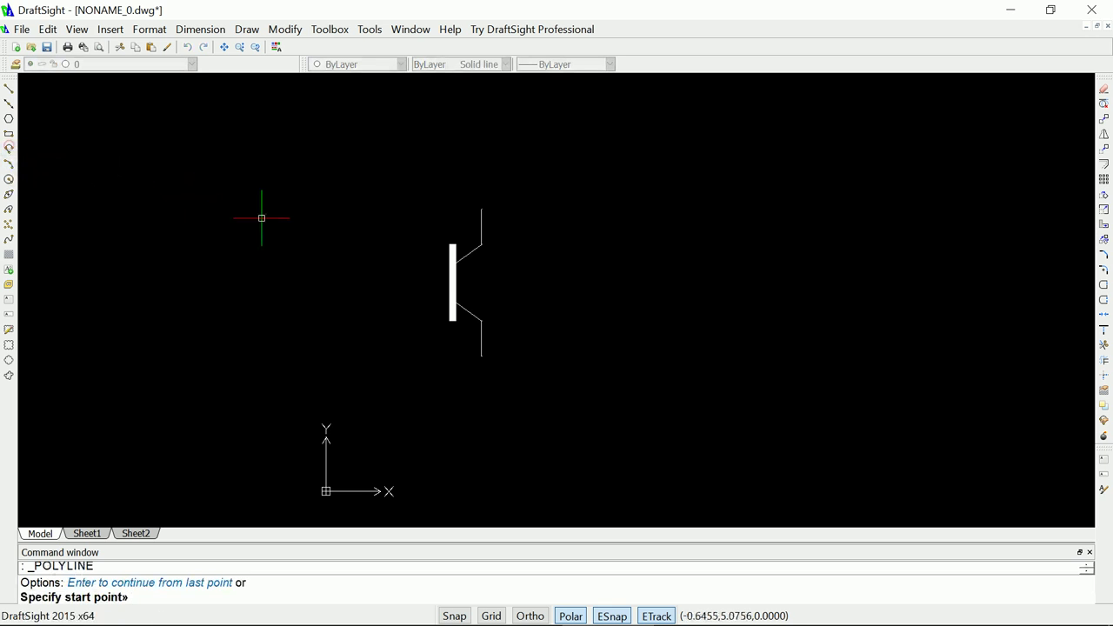
pyautogui.click(481, 319)
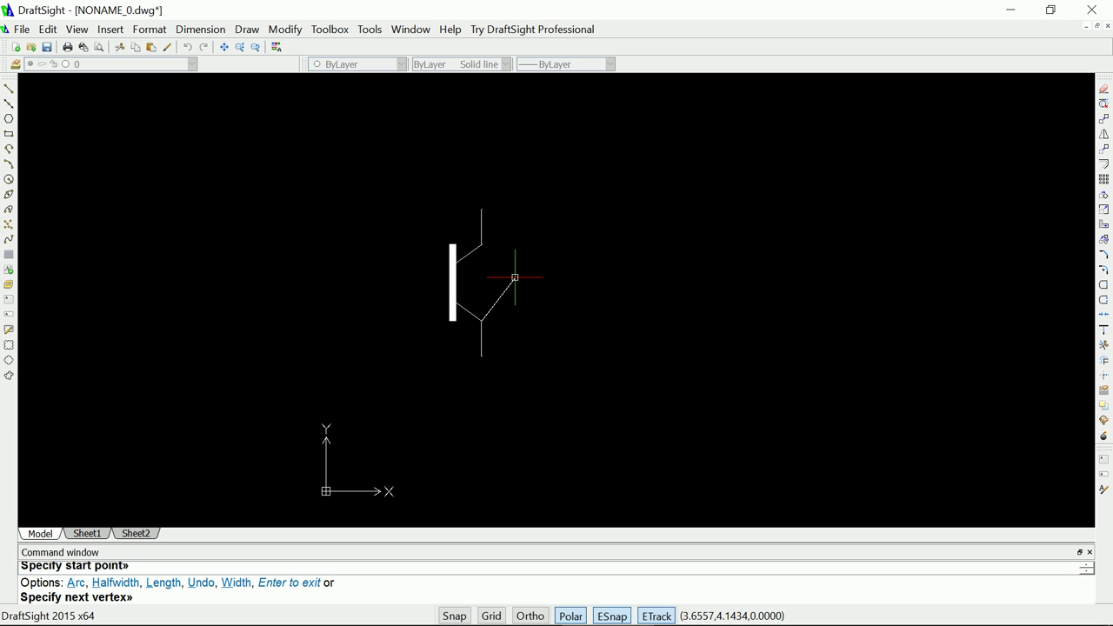
pyautogui.write('w')
pyautogui.press('Return')
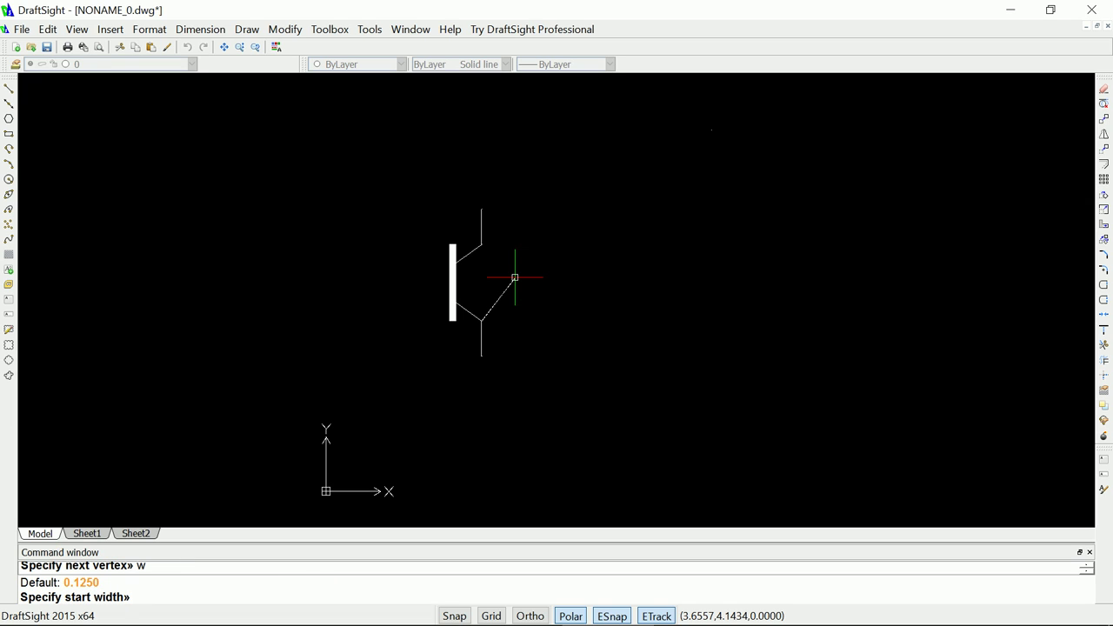
pyautogui.write('0')
pyautogui.press('Return')
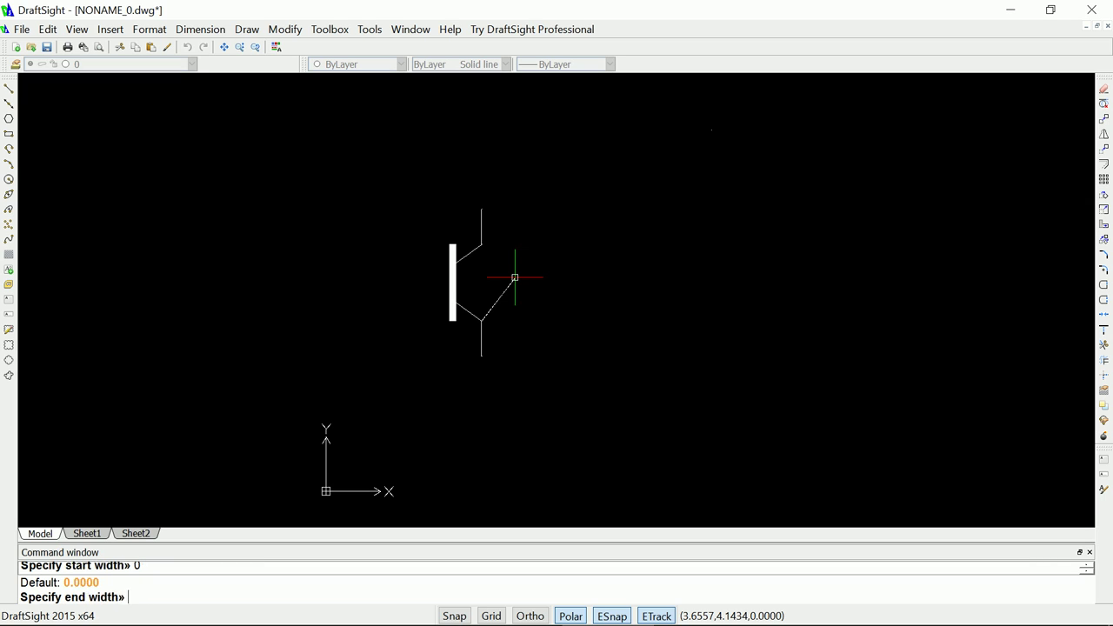
pyautogui.write('.25')
pyautogui.press('Return')
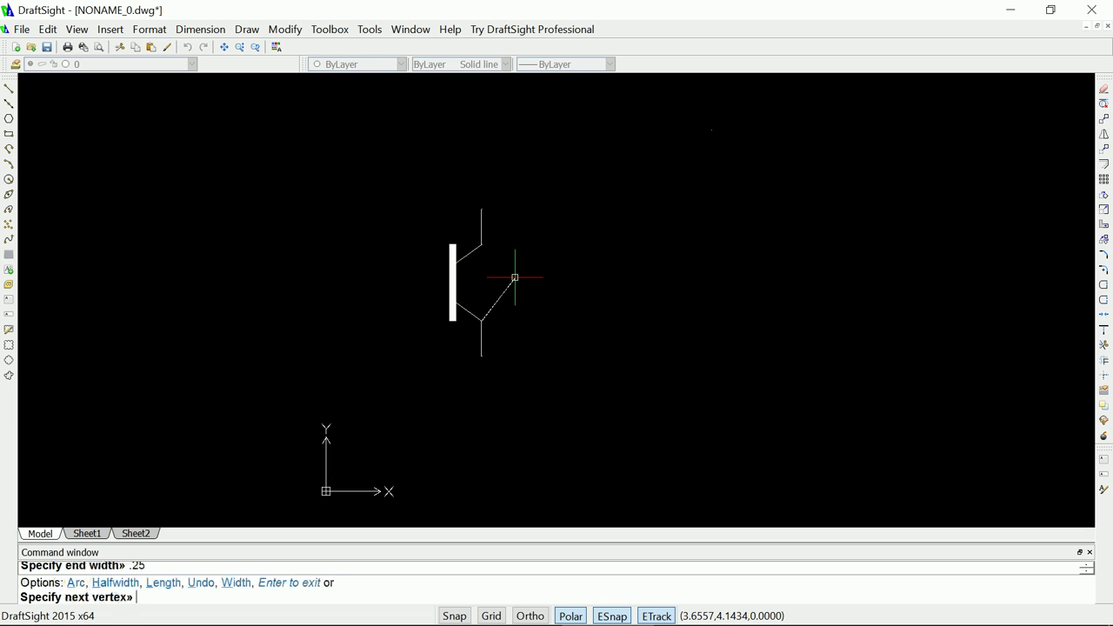
pyautogui.click(467, 309)
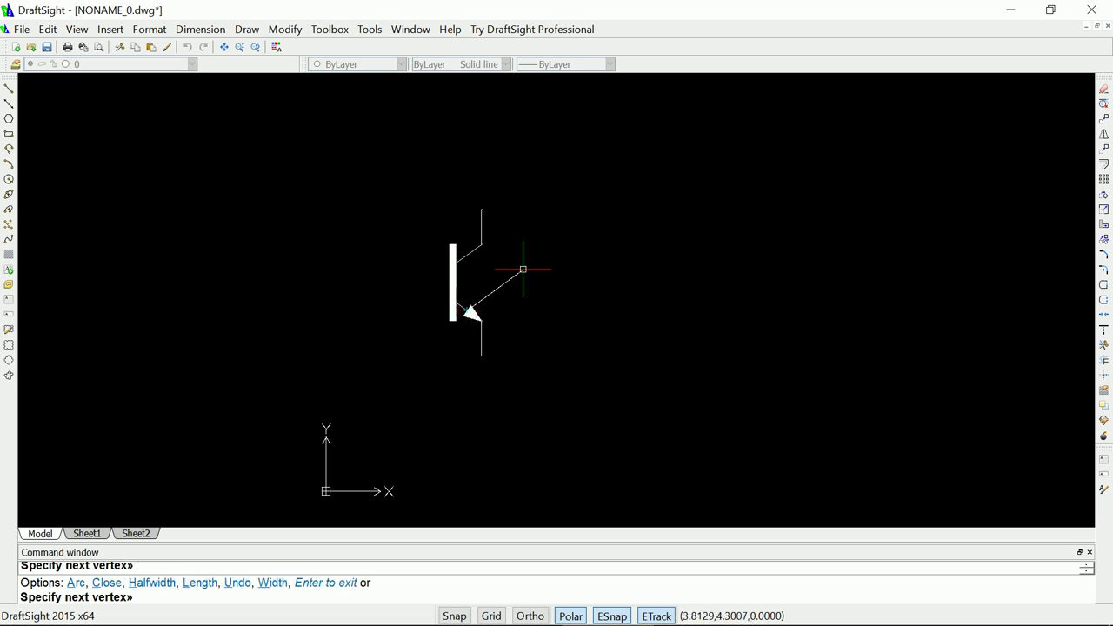
pyautogui.press('Return')
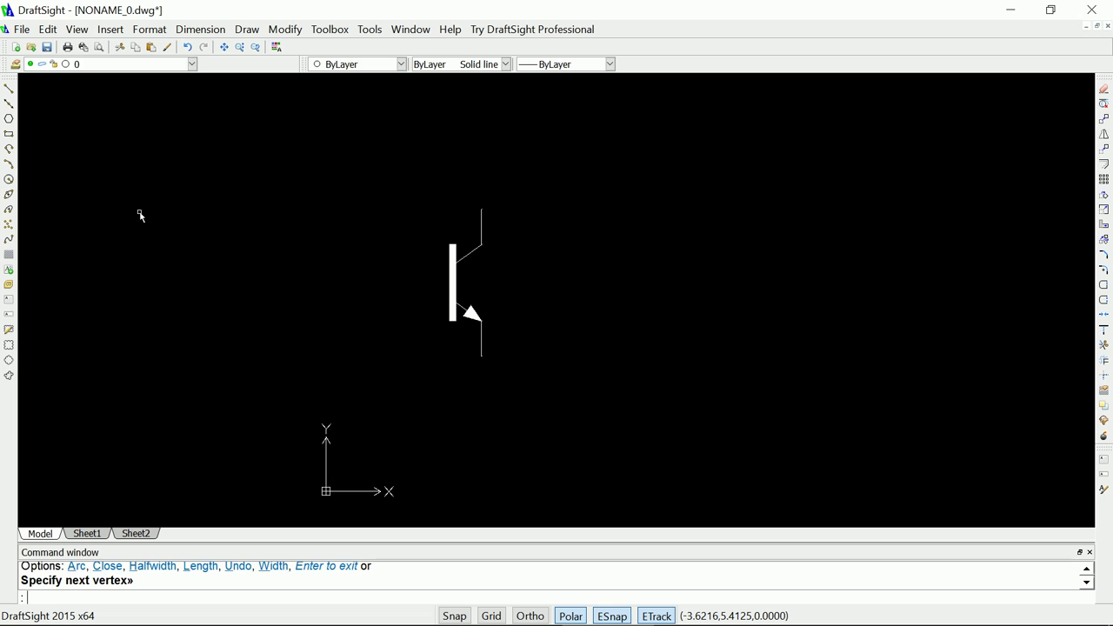
pyautogui.press('Return')
pyautogui.press('Escape')
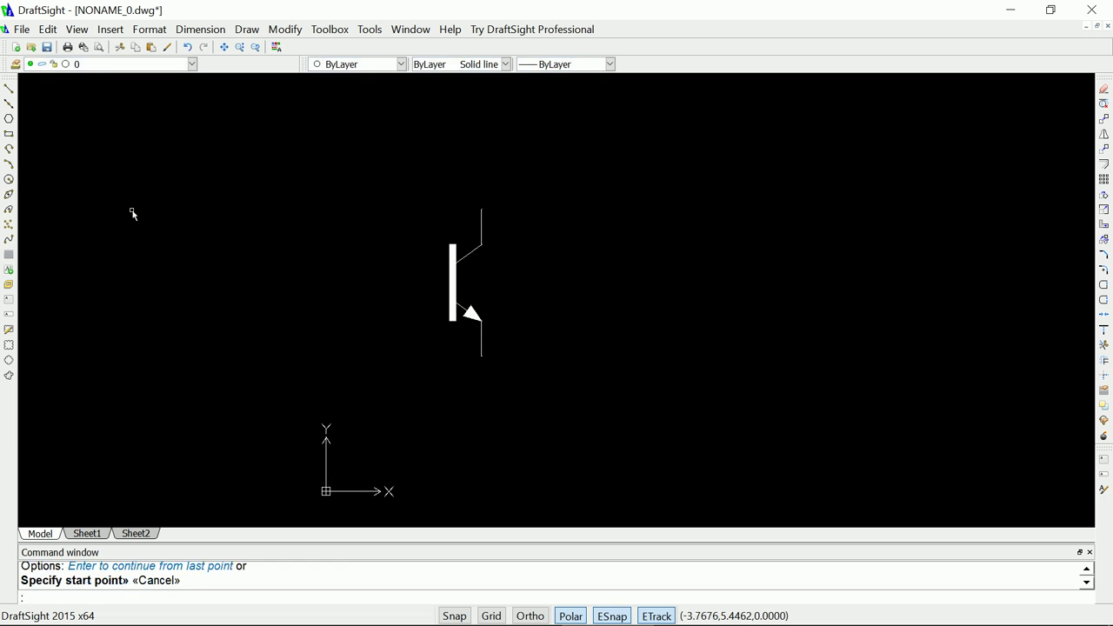
# - Draw a horizontal base lead from the thick bar's midpoint outward to about (1.67, 4.04), away from the diagonals
pyautogui.click(11, 90)
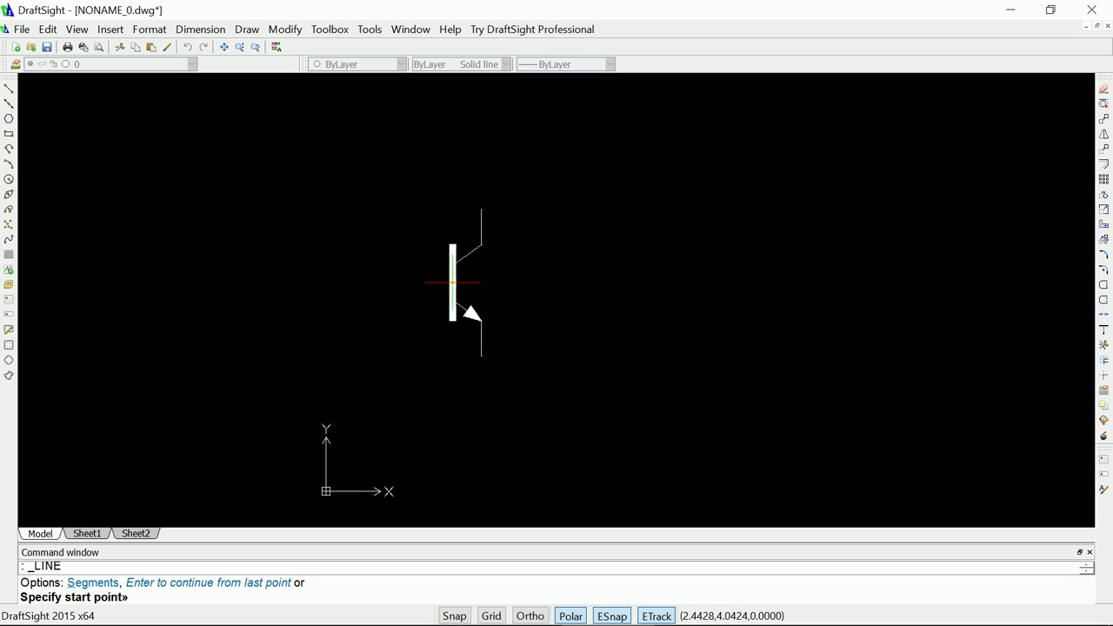
pyautogui.click(452, 283)
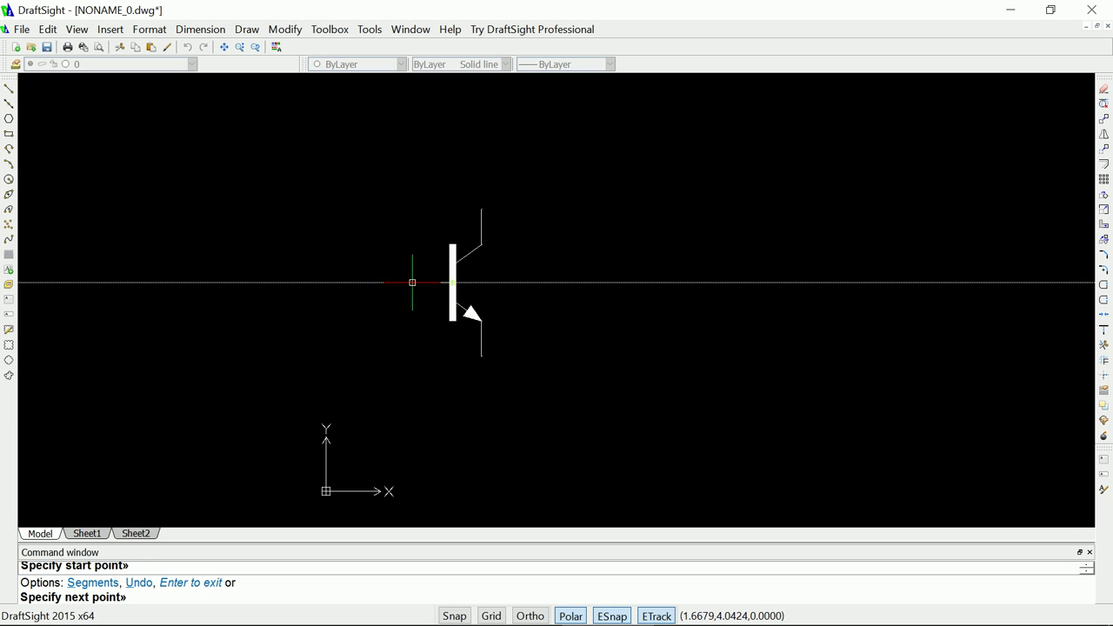
pyautogui.click(409, 283)
pyautogui.press('Return')
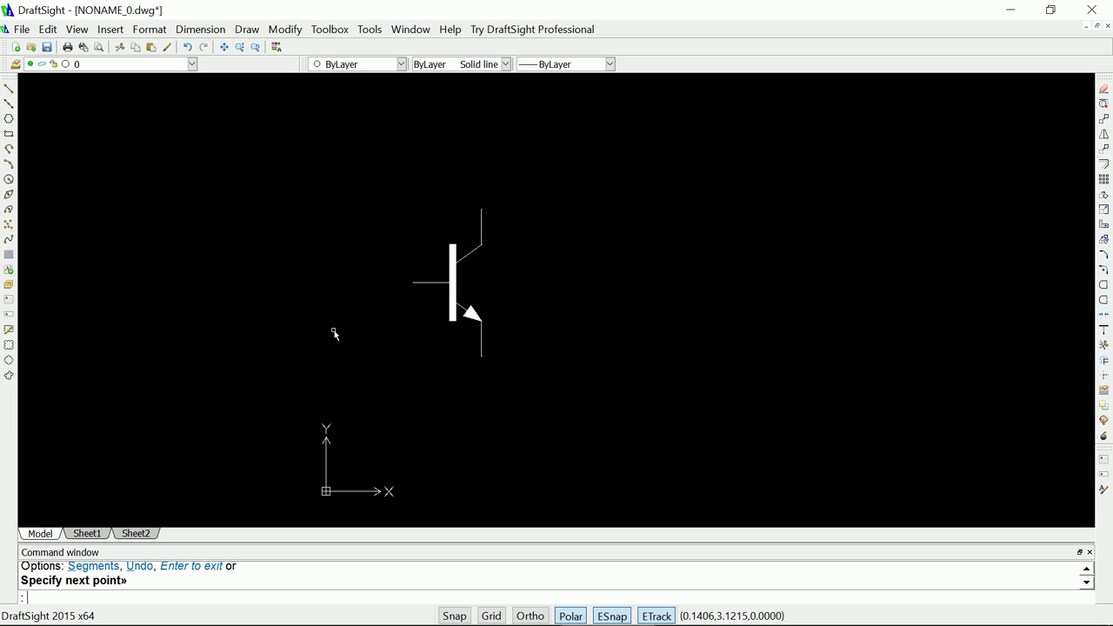
# - Set up a WBLOCK export of the whole transistor symbol, using the base lead's free end as insertion point
pyautogui.write('wblock')
pyautogui.press('Return')
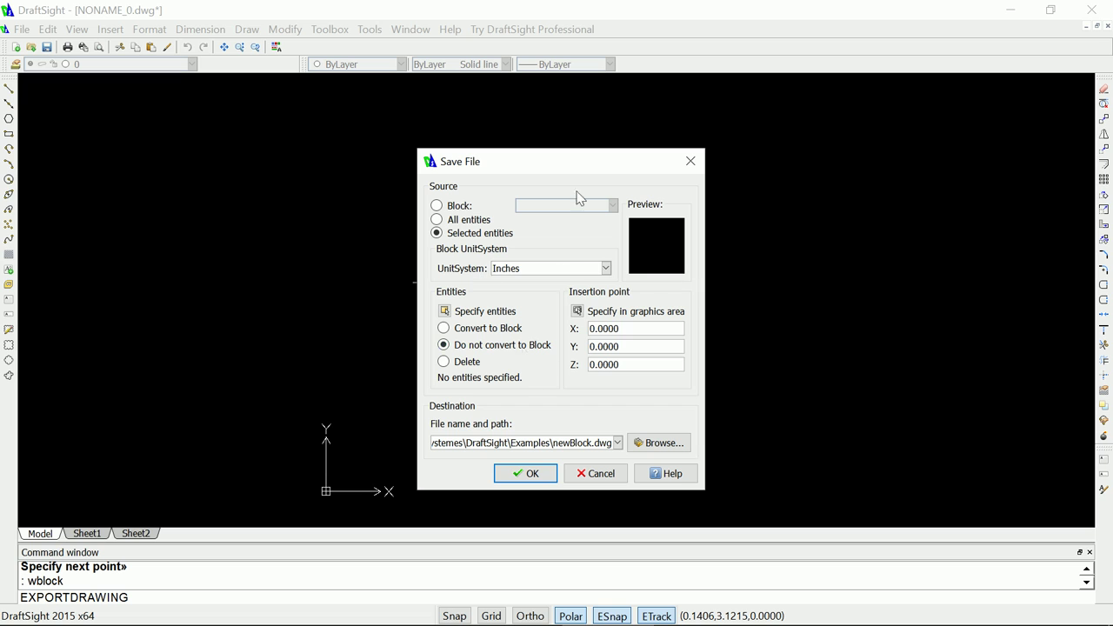
pyautogui.moveTo(577, 164)
pyautogui.mouseDown()
pyautogui.moveTo(832, 169)
pyautogui.moveTo(817, 165)
pyautogui.mouseUp()
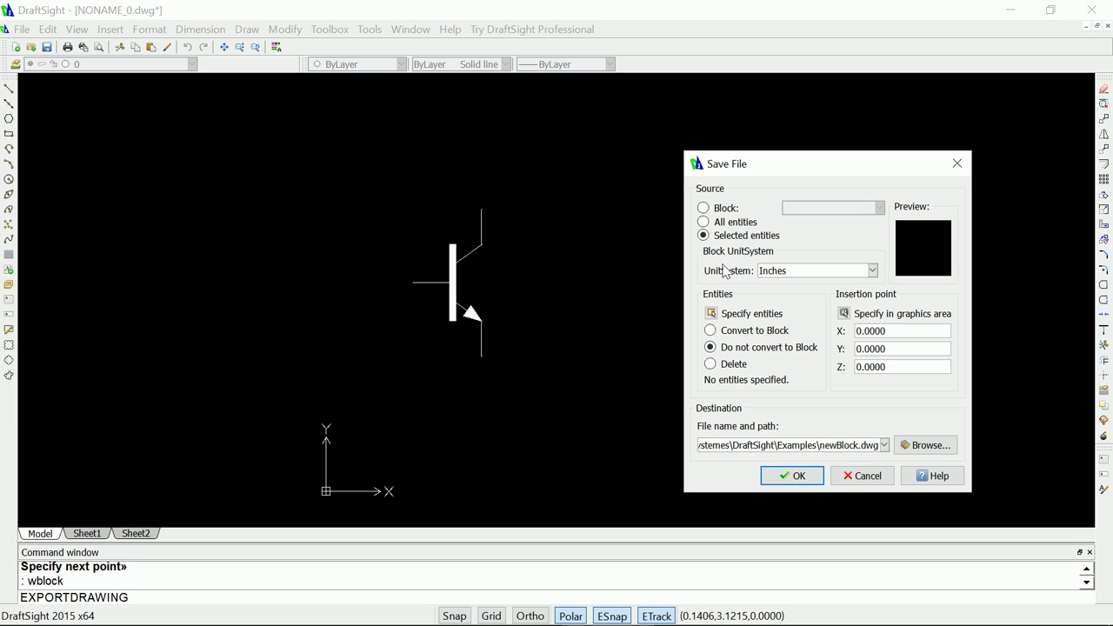
pyautogui.click(711, 313)
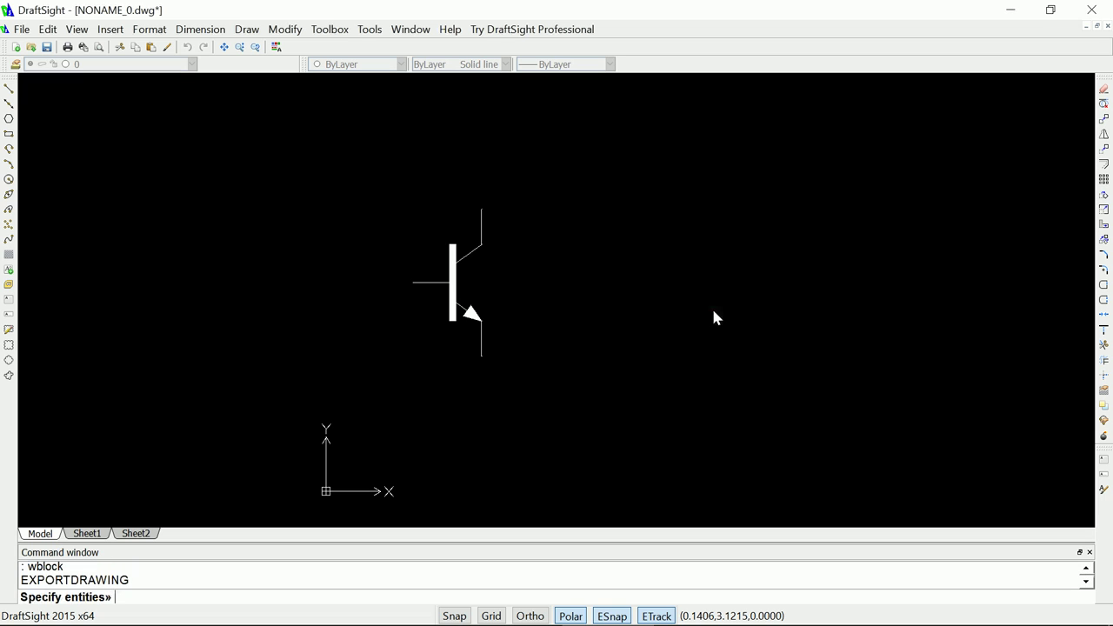
pyautogui.click(354, 169)
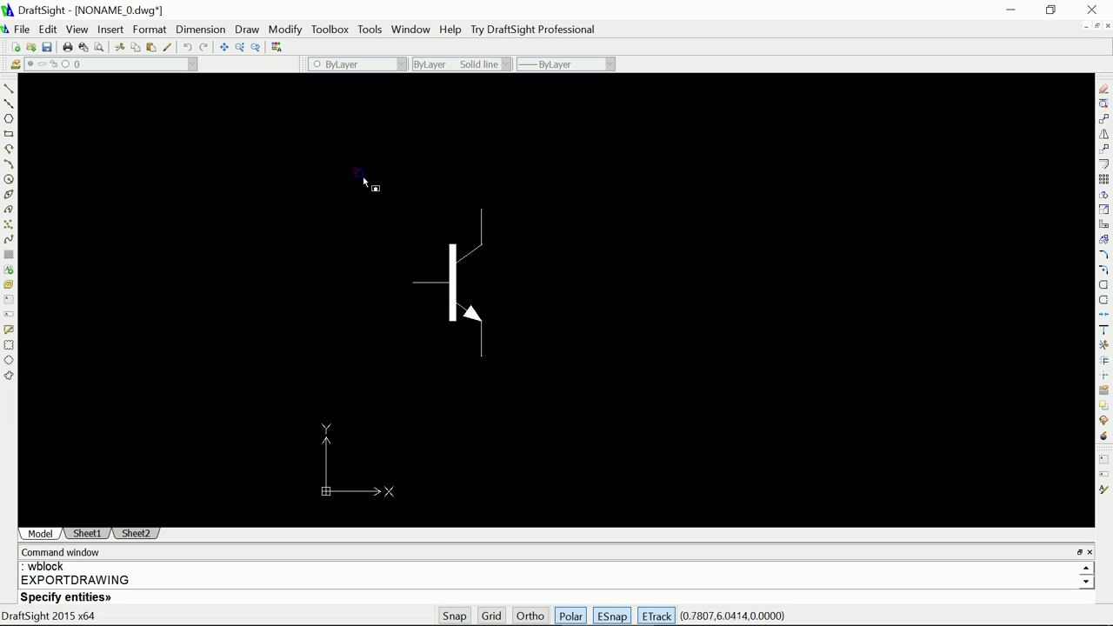
pyautogui.click(544, 398)
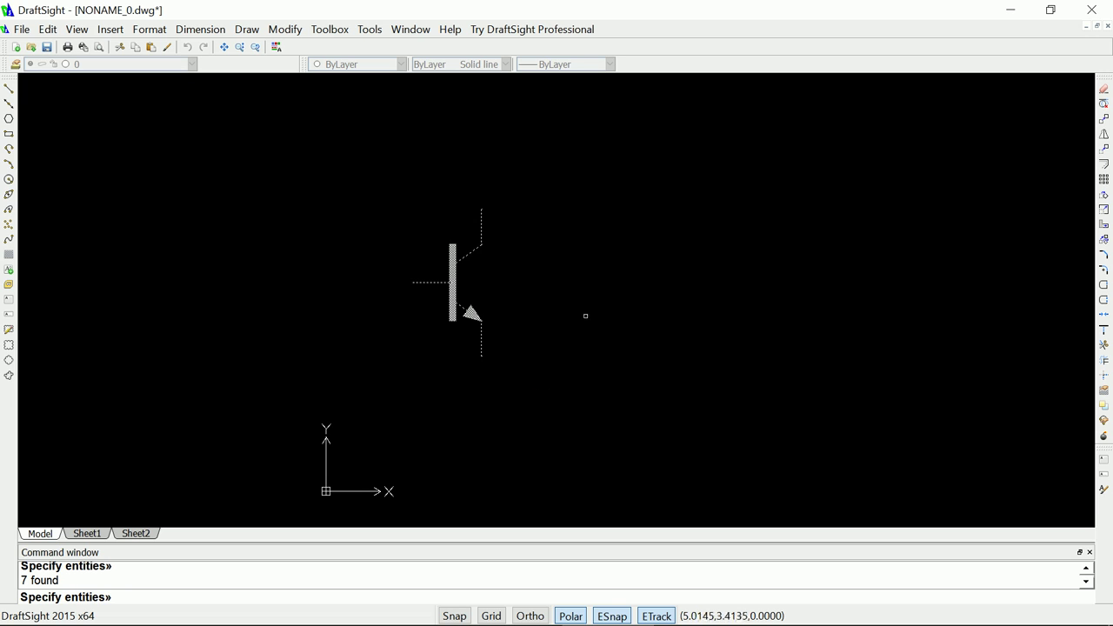
pyautogui.press('Return')
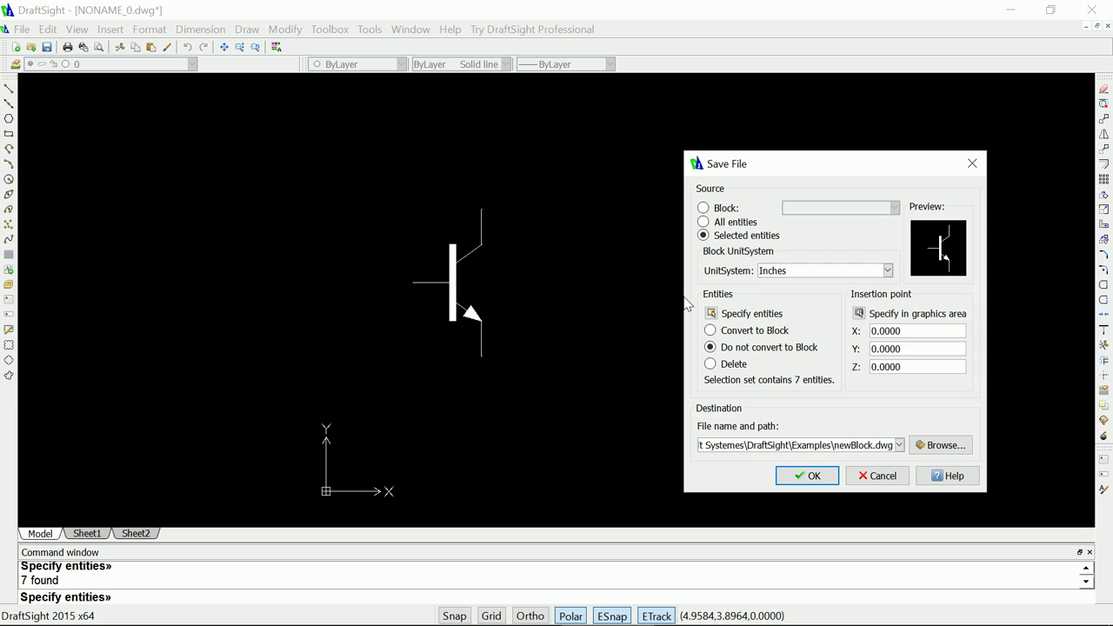
pyautogui.click(858, 314)
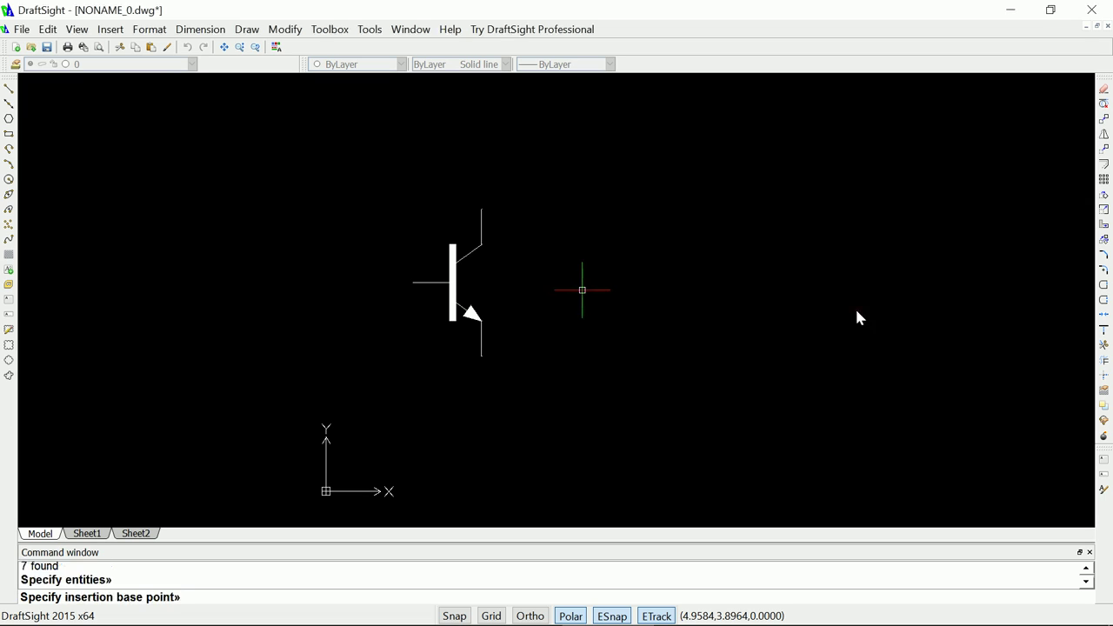
pyautogui.click(413, 282)
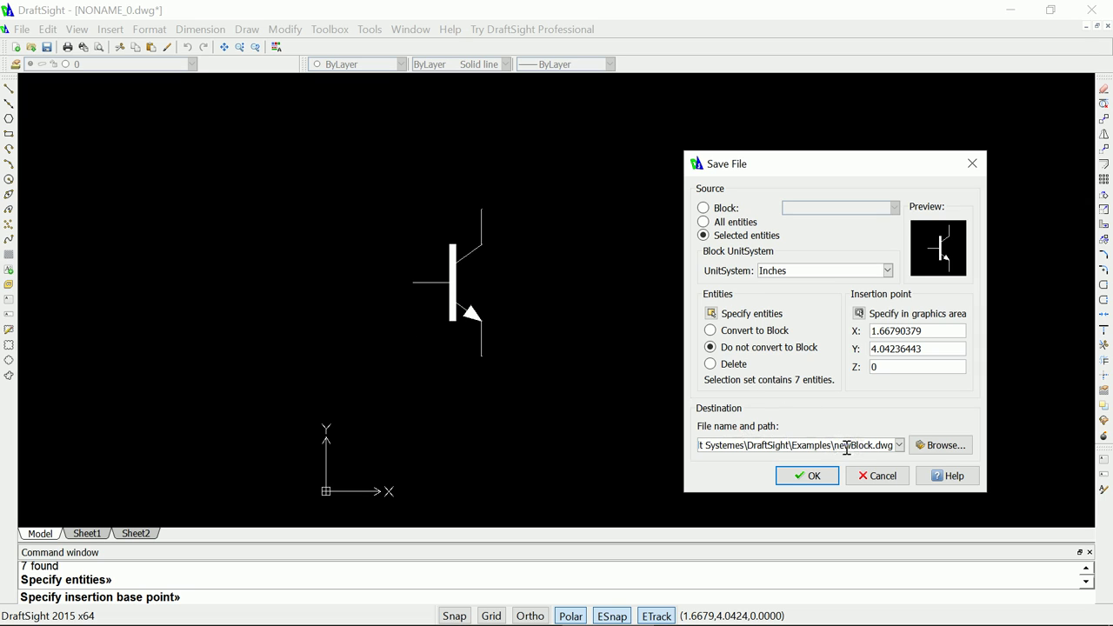
# - Name the exported block file NPN.dwg in the Examples folder and save it, overwriting the existing file
pyautogui.moveTo(835, 447); pyautogui.dragTo(874, 447)
pyautogui.write('NPN')
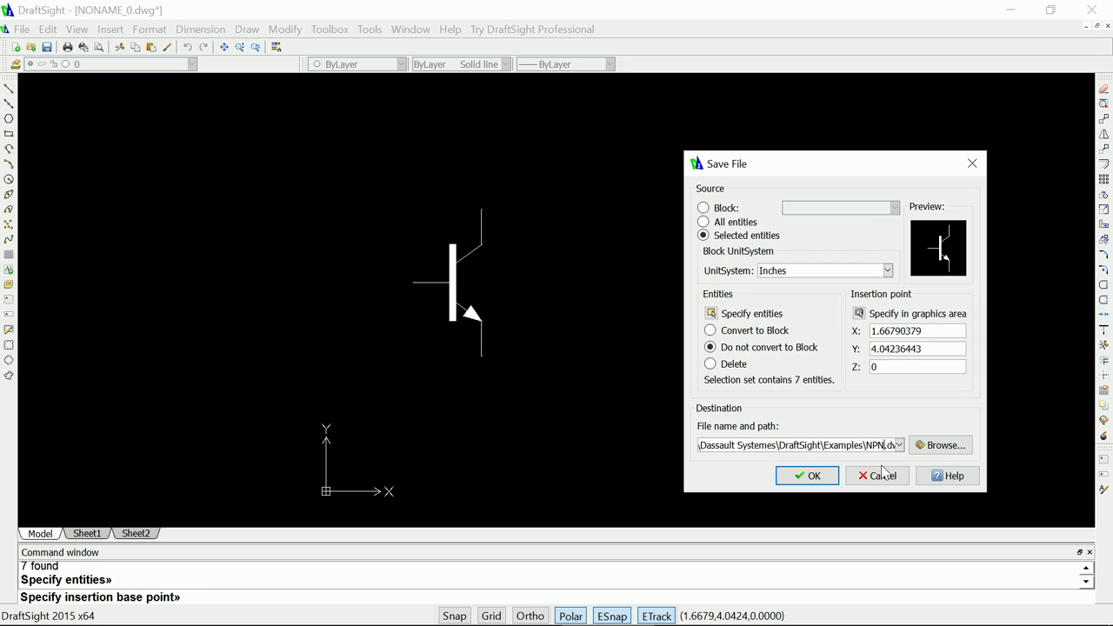
pyautogui.press('Right')
pyautogui.press('Right')
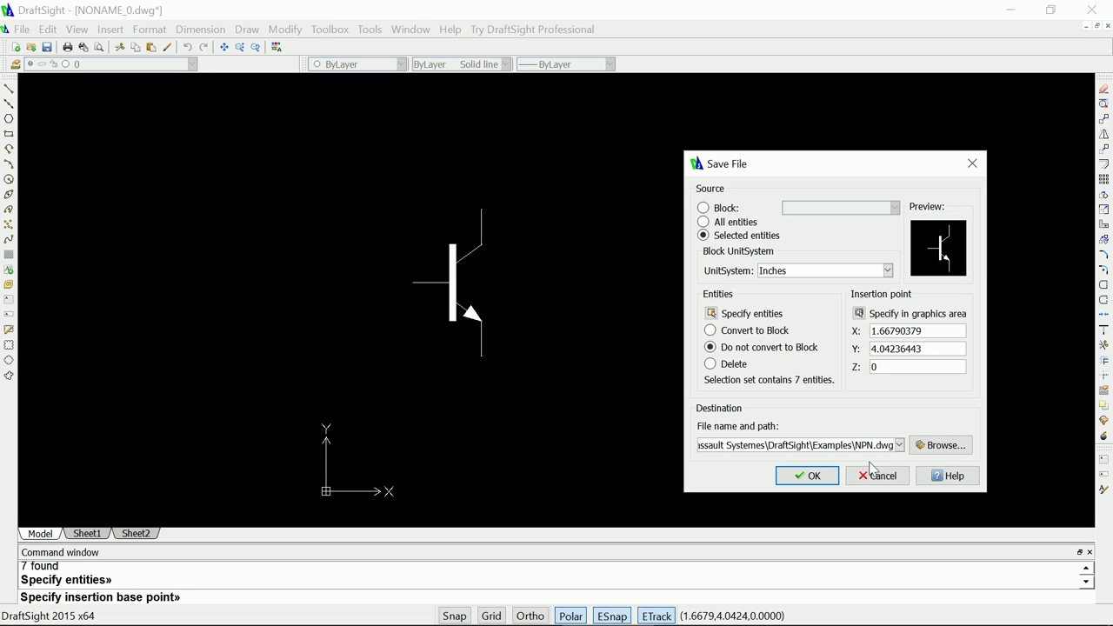
pyautogui.click(805, 478)
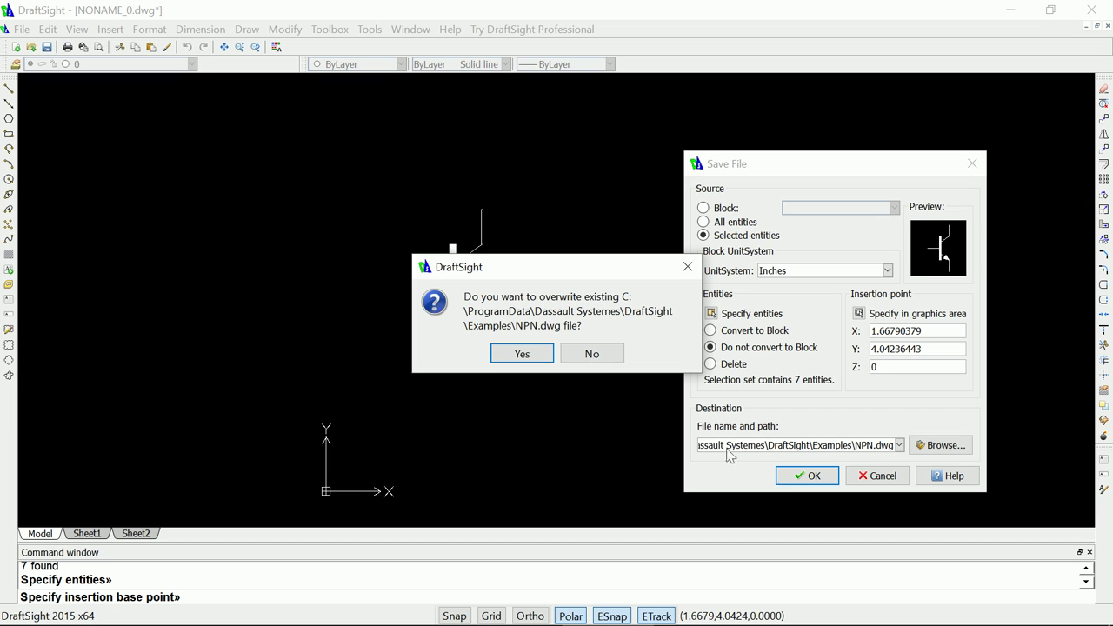
pyautogui.click(520, 355)
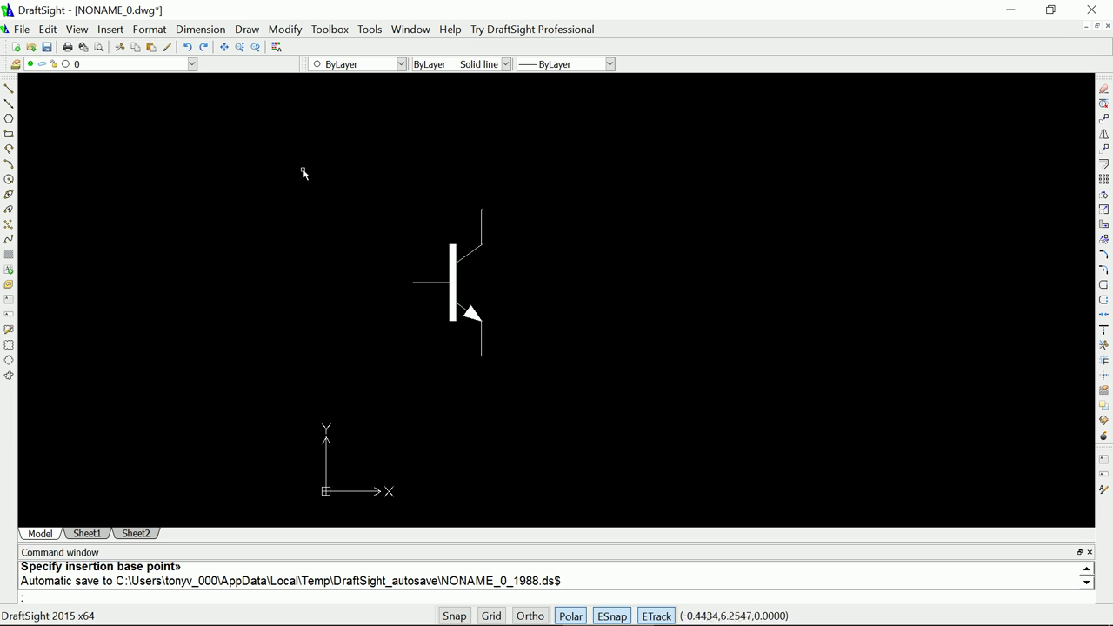
# - Delete all entities of the transistor symbol from the drawing
pyautogui.click(300, 137)
pyautogui.click(566, 406)
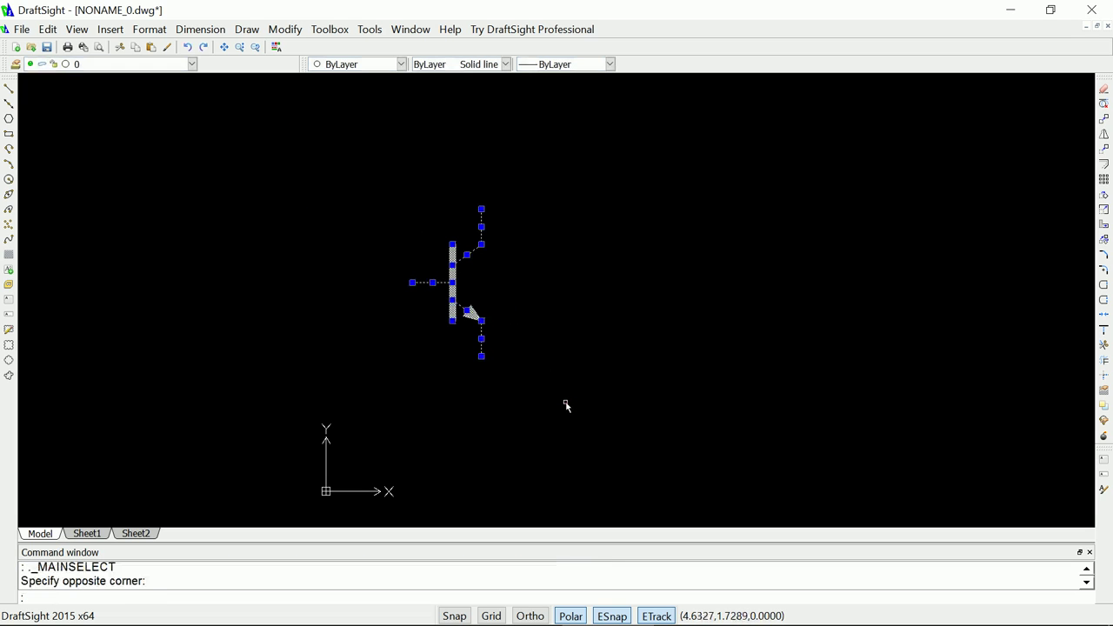
pyautogui.press('Delete')
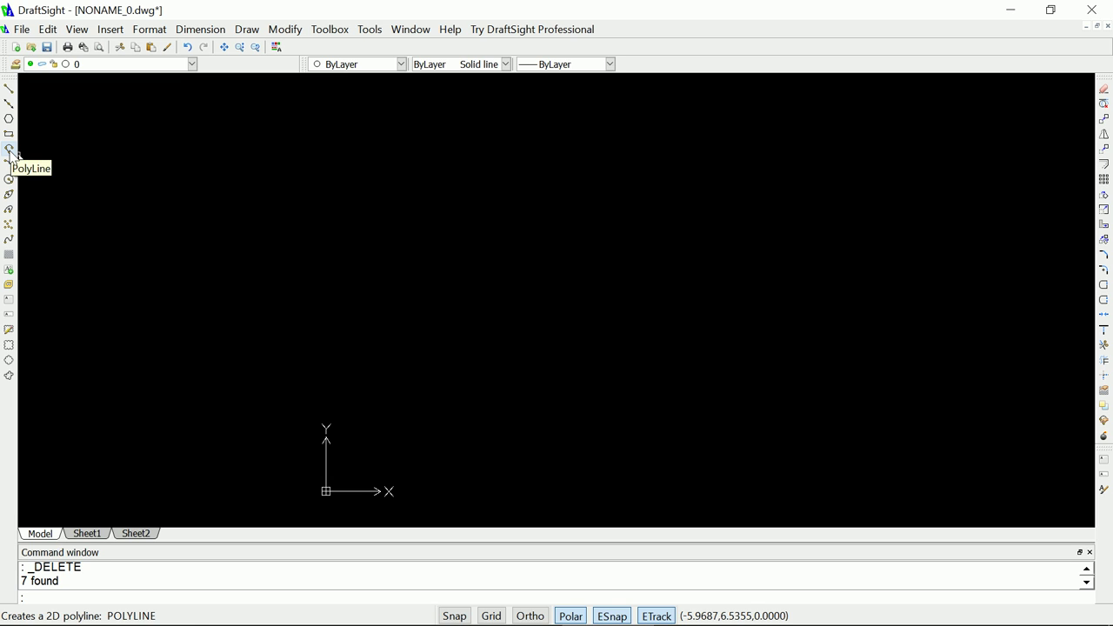
# - Draw a short horizontal line whose right end is at about (1.29, 3.73), as the first lead of a new symbol
pyautogui.click(9, 89)
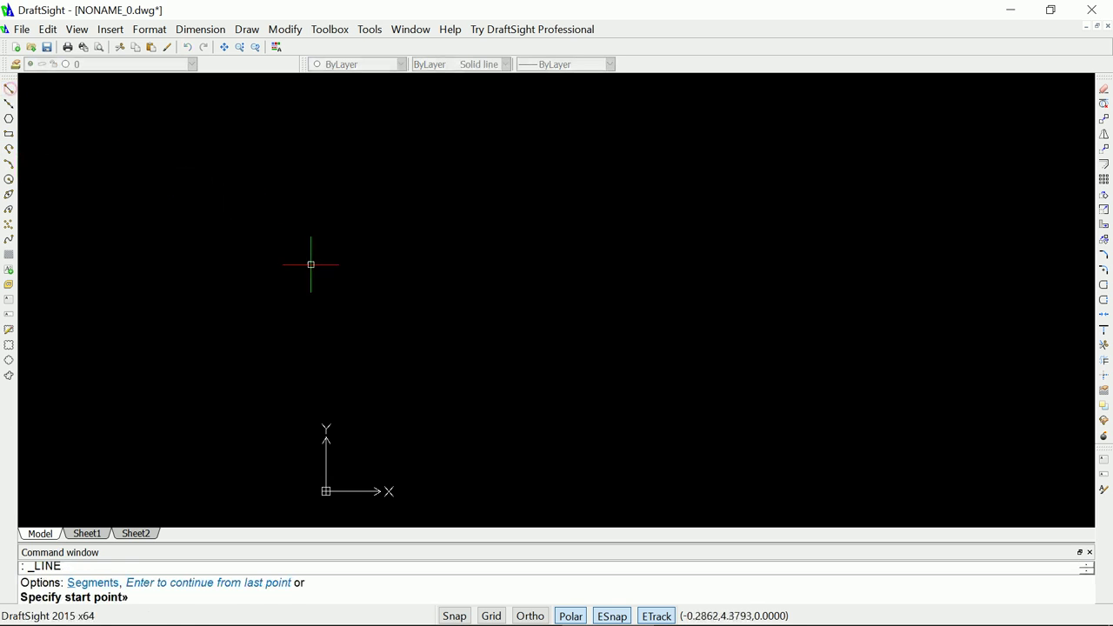
pyautogui.click(362, 297)
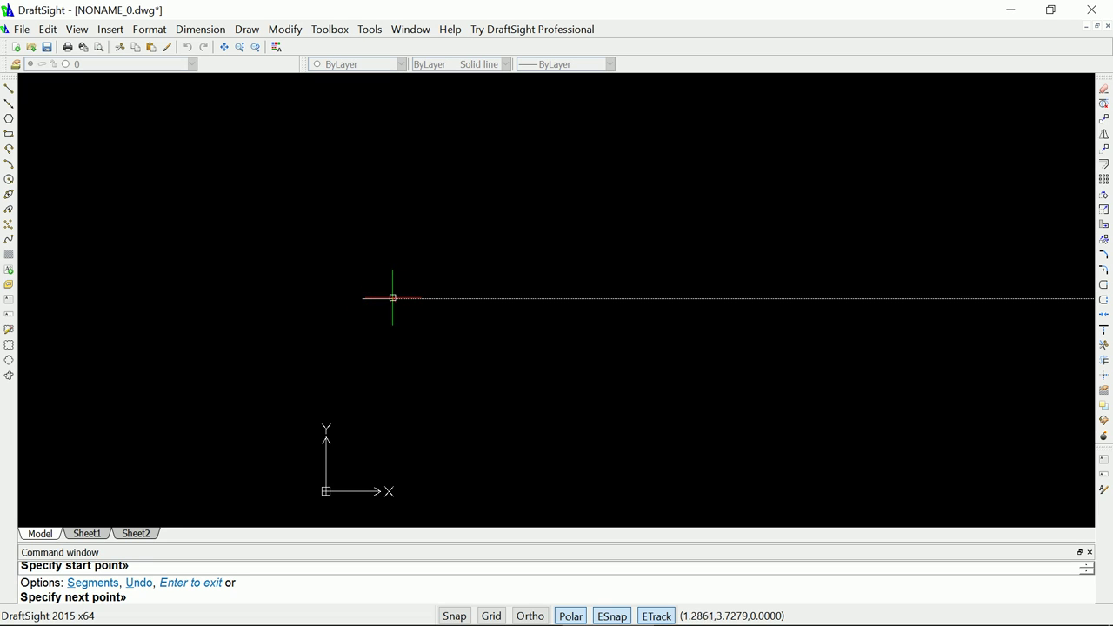
pyautogui.click(393, 297)
pyautogui.press('Return')
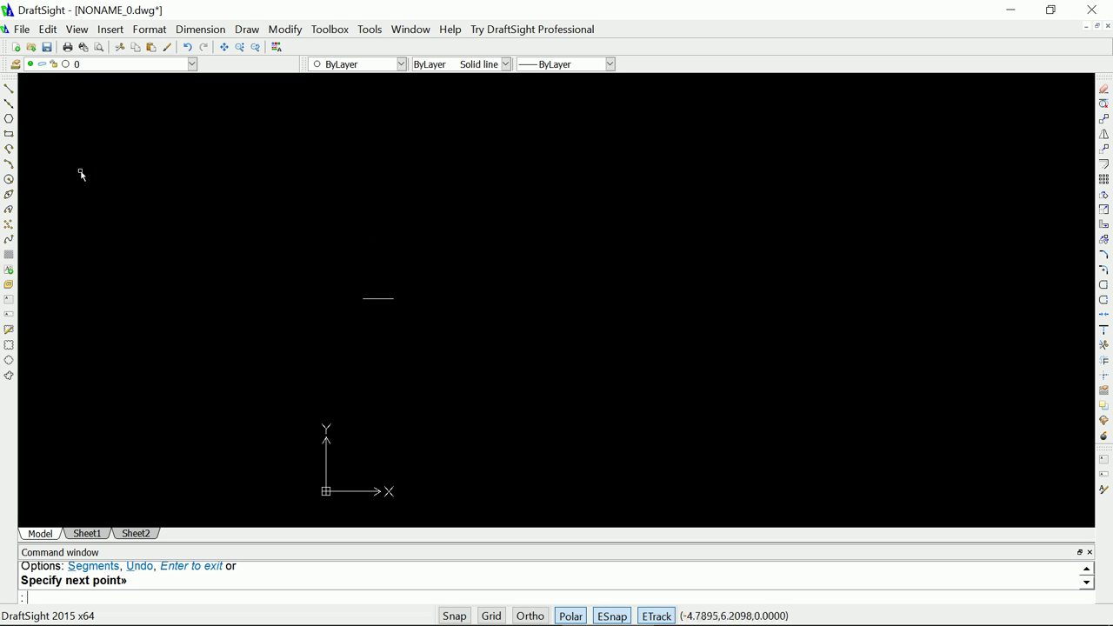
# - Draw a polyline arrowhead about 0.69 long from the lead's right end, horizontally rightwards, with start width 0.375 and end width 0
pyautogui.click(8, 149)
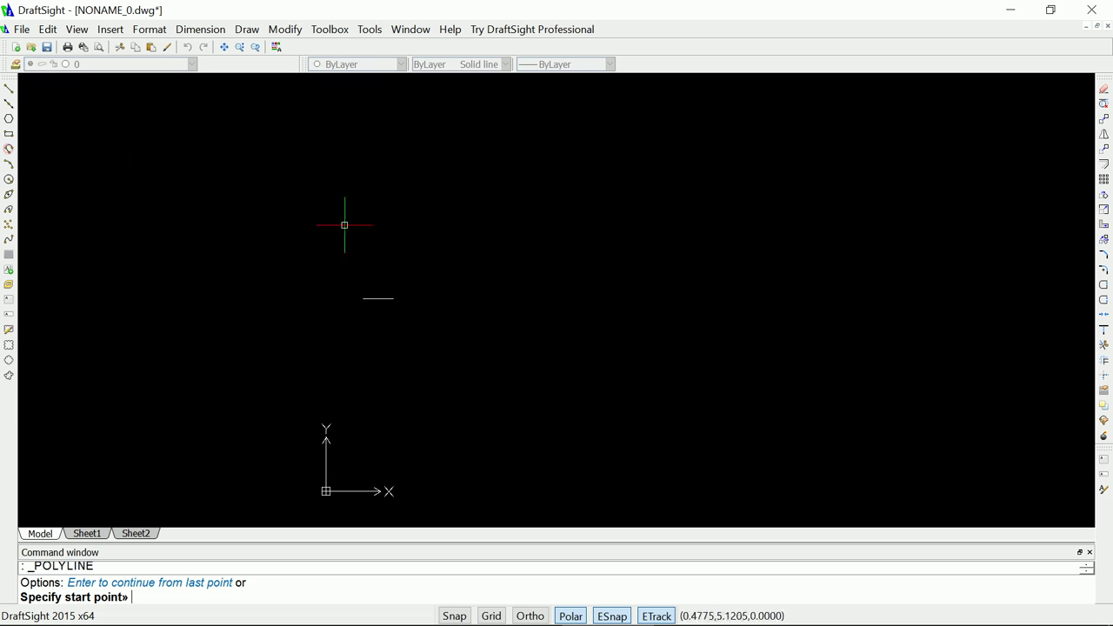
pyautogui.click(392, 298)
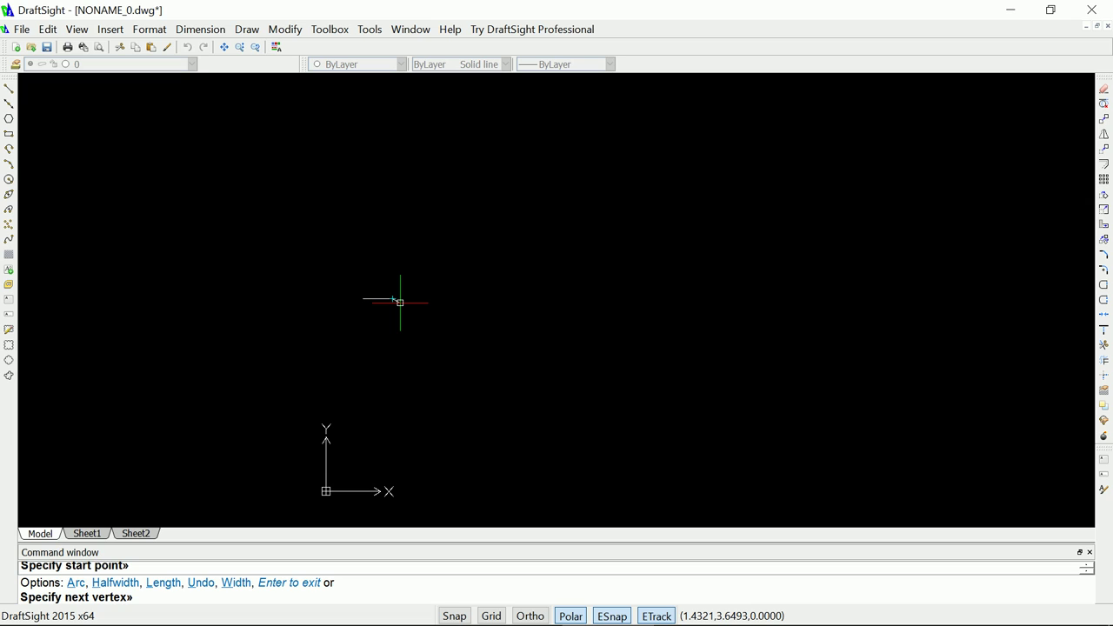
pyautogui.write('w')
pyautogui.press('Return')
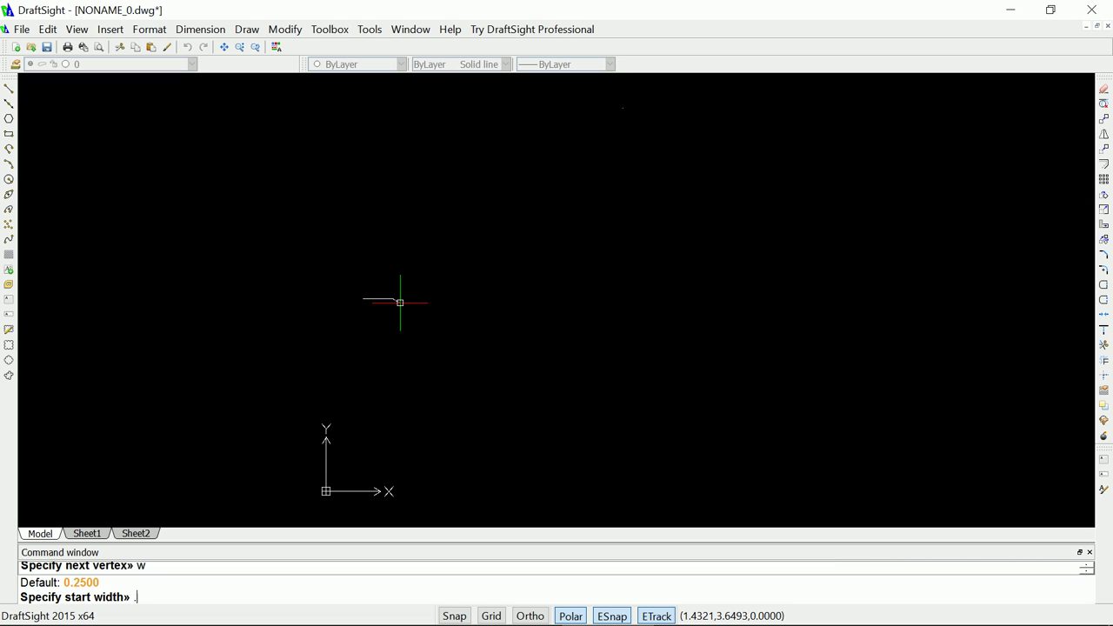
pyautogui.write('5')
pyautogui.press('BackSpace')
pyautogui.write('376')
pyautogui.press('BackSpace')
pyautogui.write('8')
pyautogui.press('BackSpace')
pyautogui.write('5')
pyautogui.press('Return')
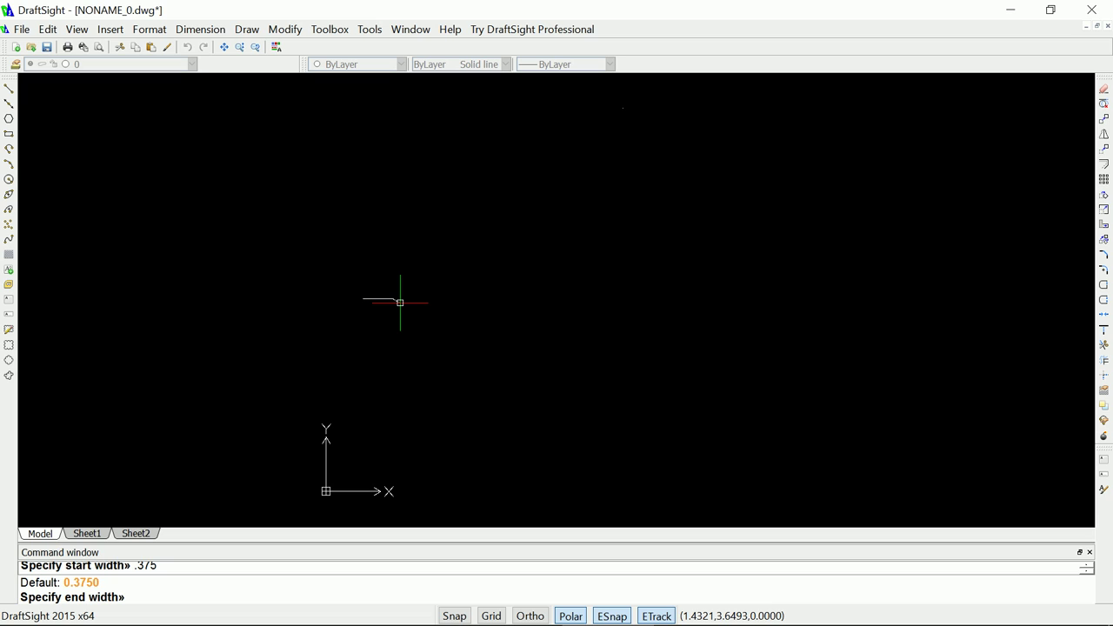
pyautogui.write('0')
pyautogui.press('Return')
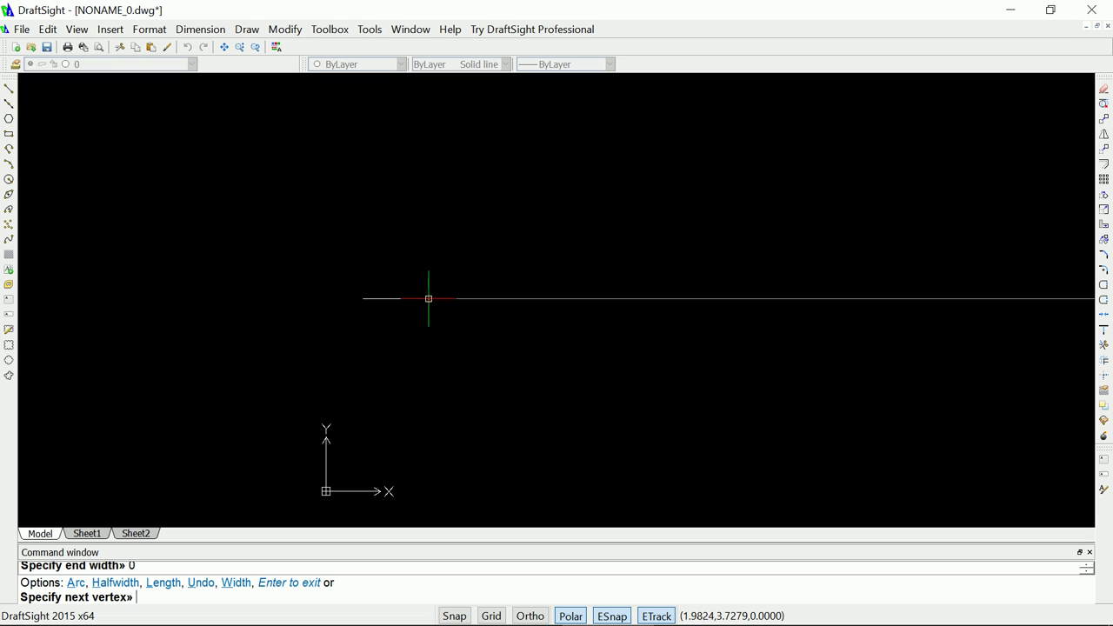
pyautogui.click(428, 299)
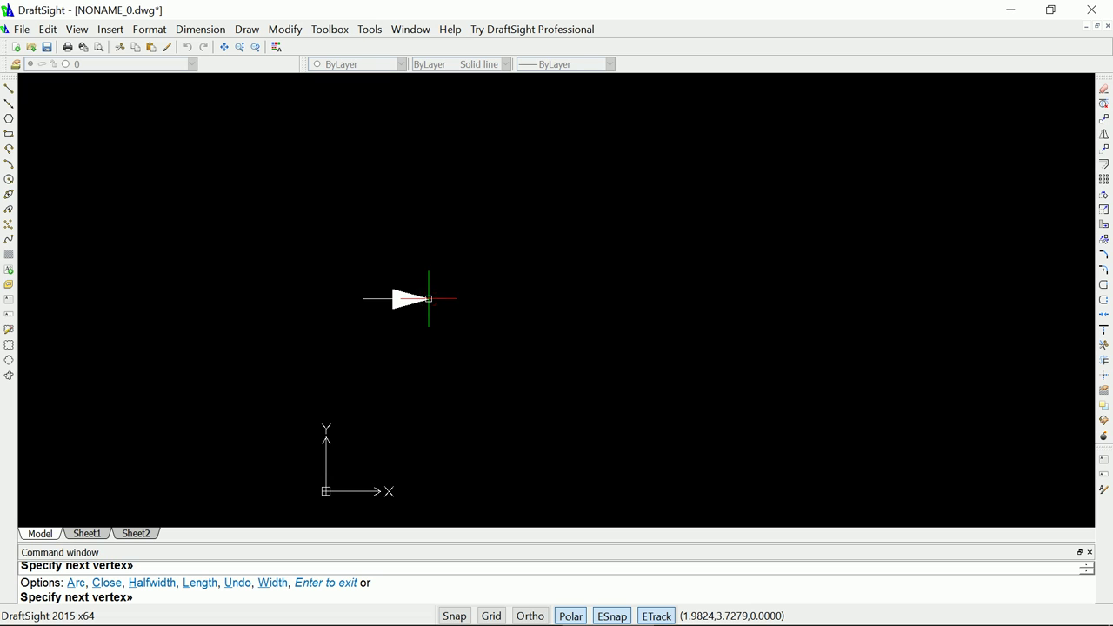
pyautogui.click(429, 298)
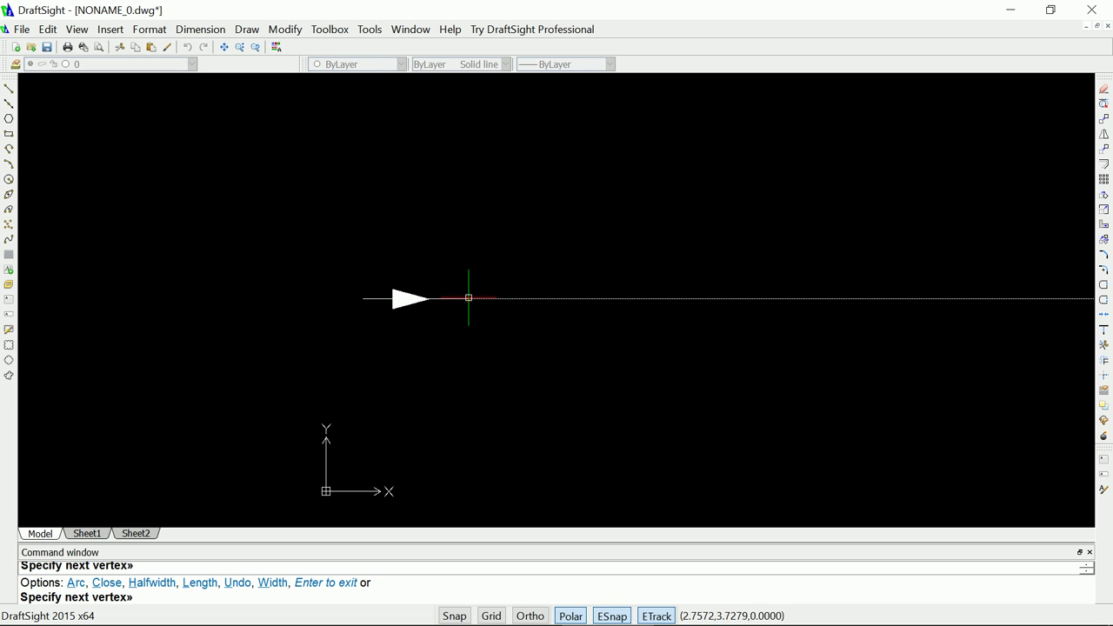
pyautogui.press('Return')
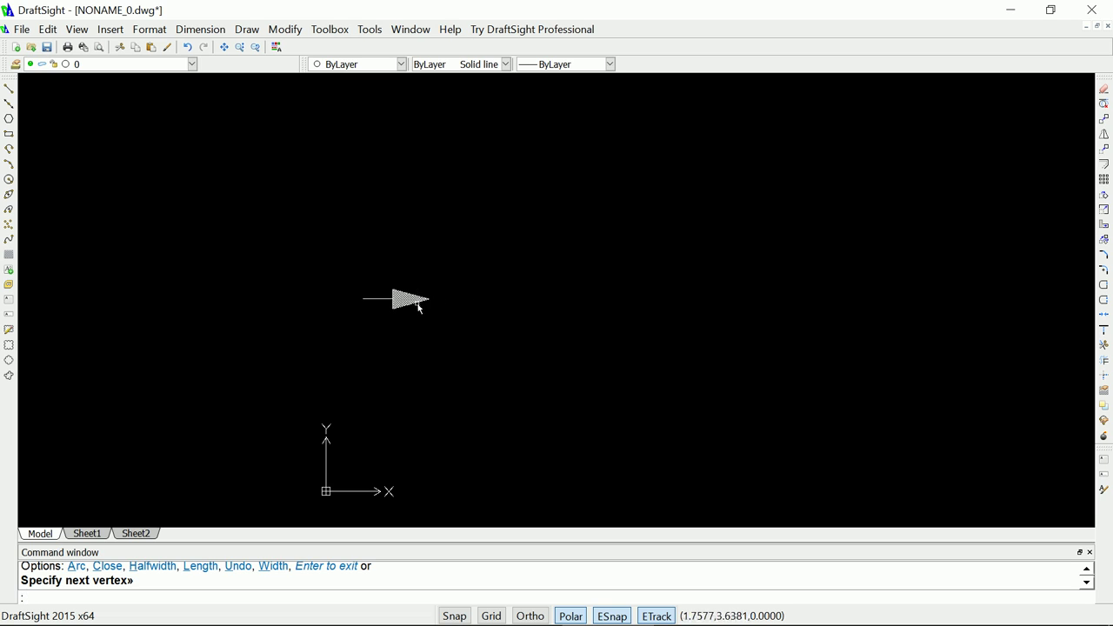
# - Shorten the arrowhead by stretching its tip back along the lead's axis to about (1.59, 3.73)
pyautogui.scroll(4, 417, 304)
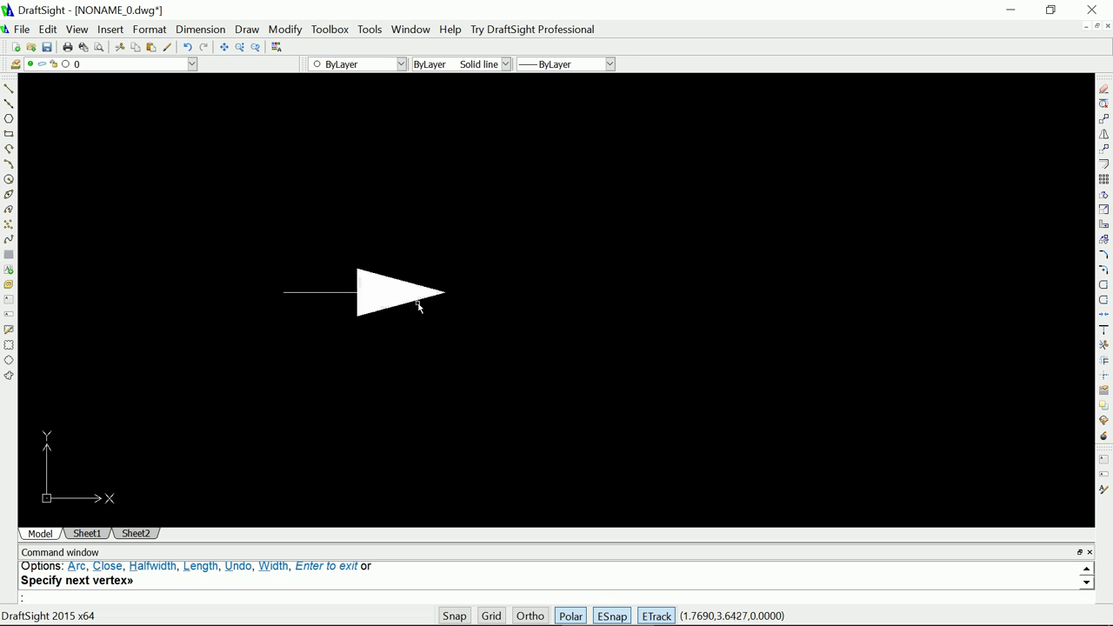
pyautogui.scroll(5, 381, 311)
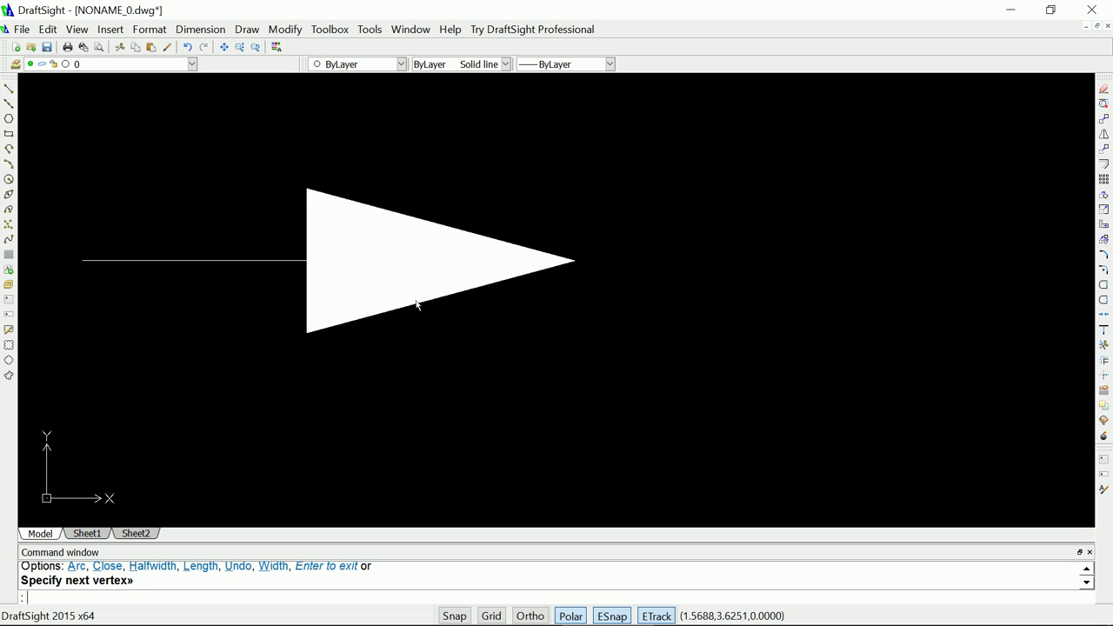
pyautogui.click(415, 301)
pyautogui.click(421, 304)
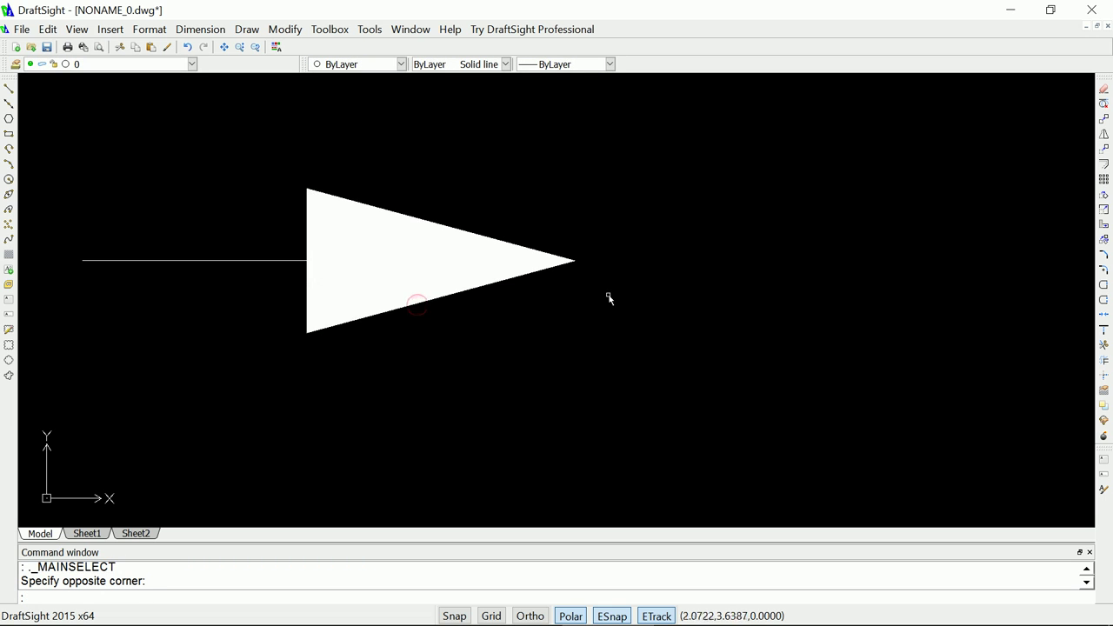
pyautogui.click(553, 272)
pyautogui.click(548, 266)
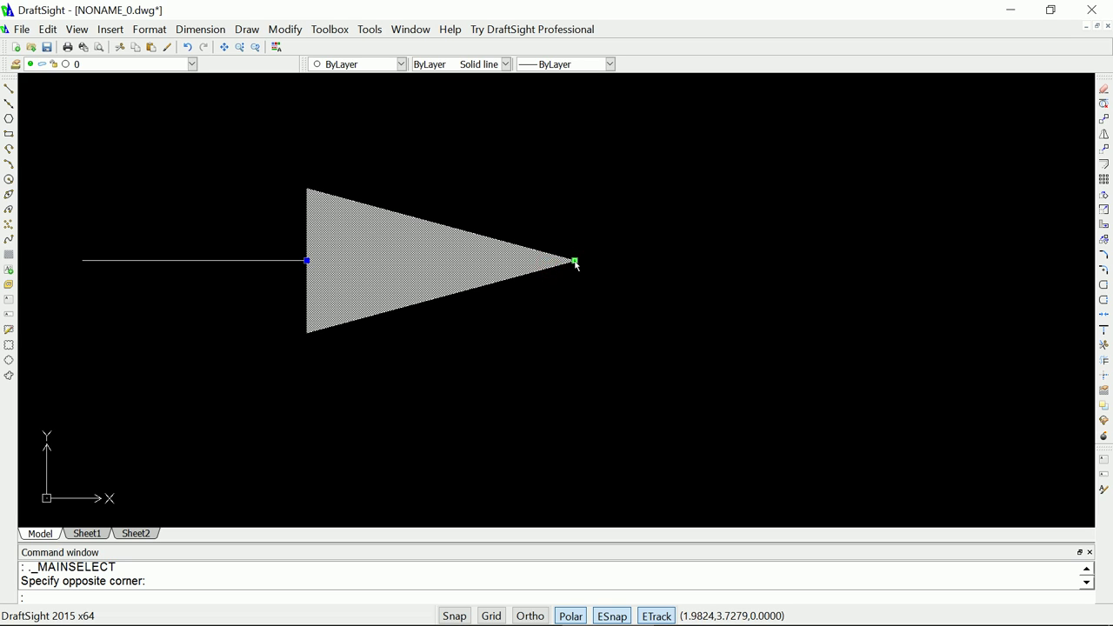
pyautogui.click(574, 261)
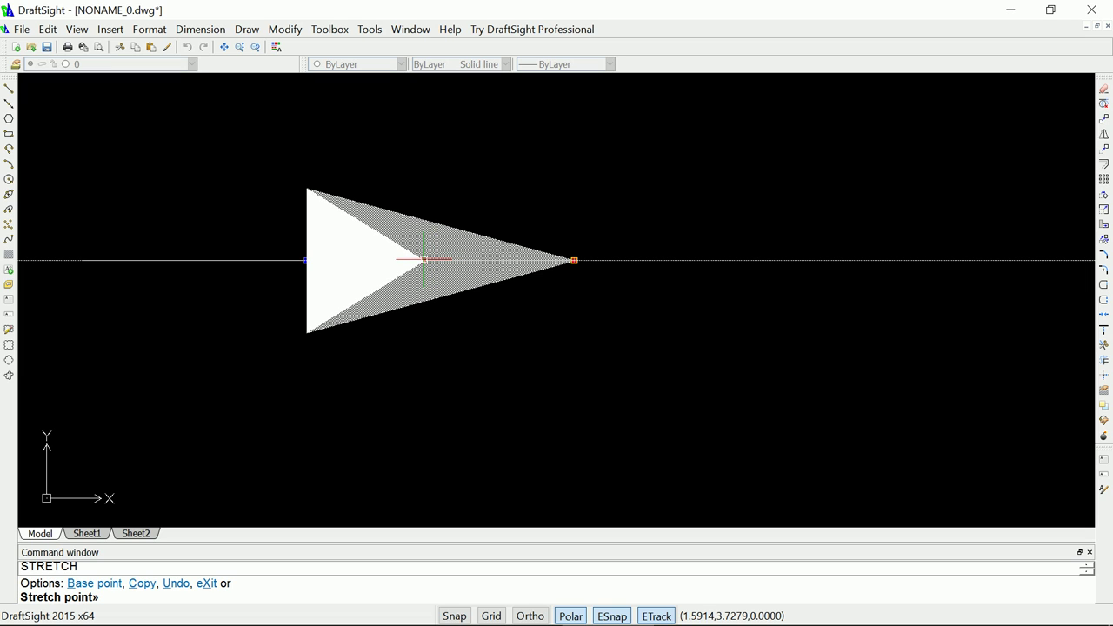
pyautogui.click(424, 259)
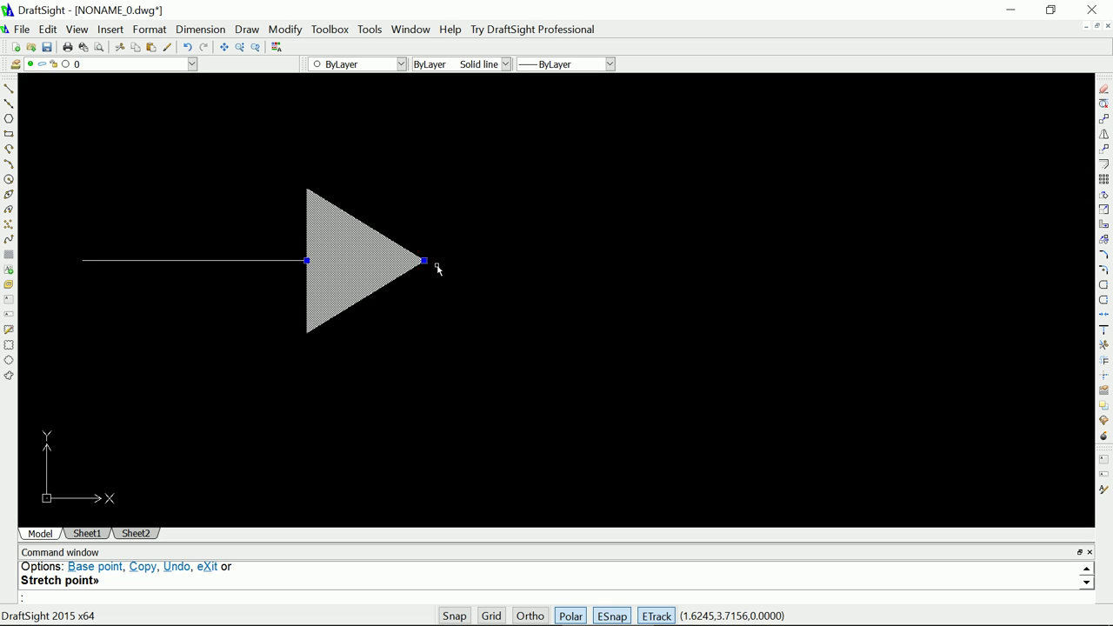
pyautogui.press('Escape')
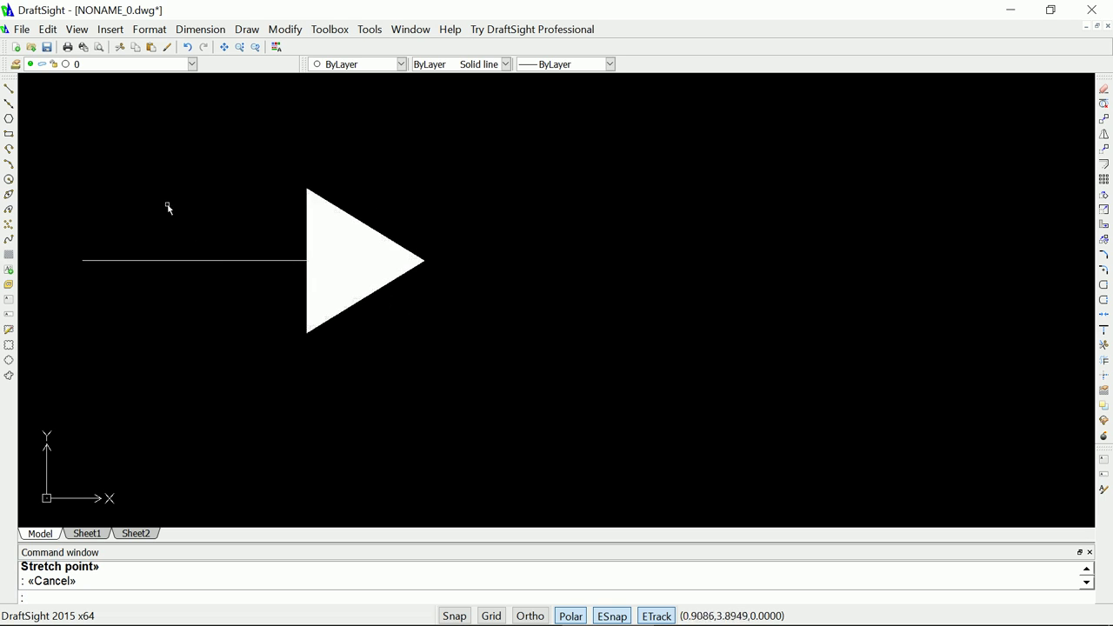
# - Draw a vertical polyline bar 0.1 wide through the arrowhead's tip, from about (1.59, 3.94) down to about (1.59, 3.52)
pyautogui.click(9, 149)
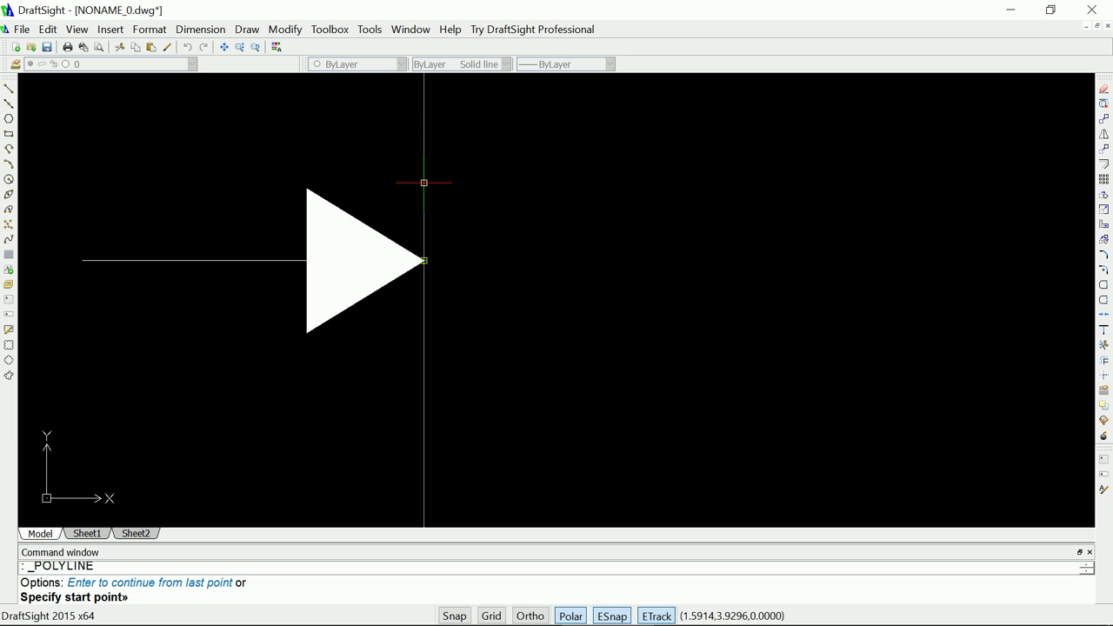
pyautogui.scroll(-4, 423, 182)
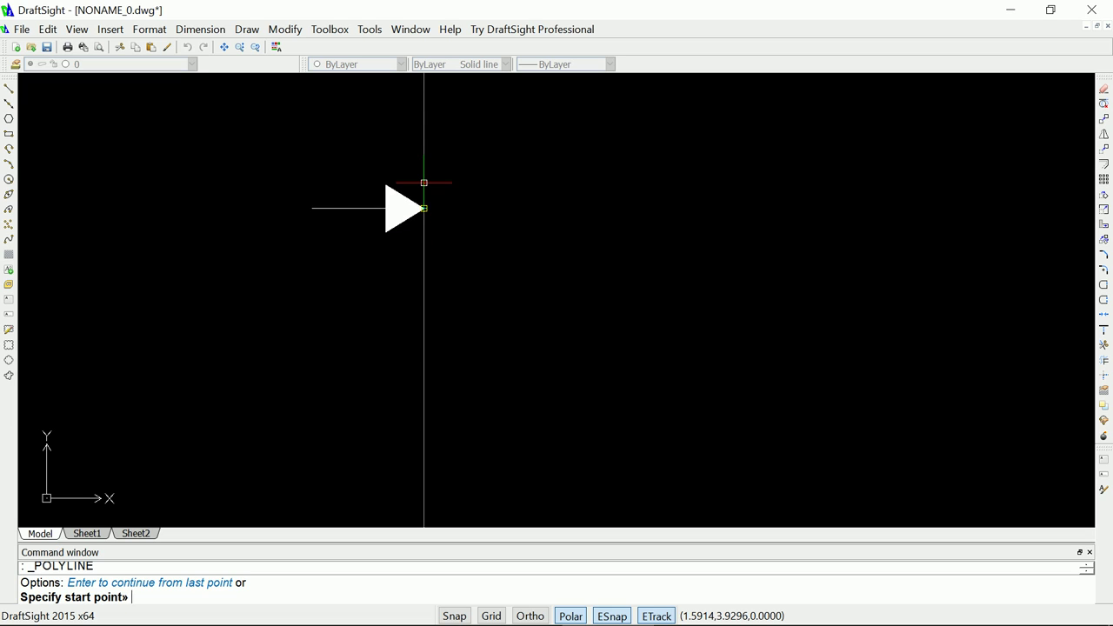
pyautogui.scroll(-2, 424, 182)
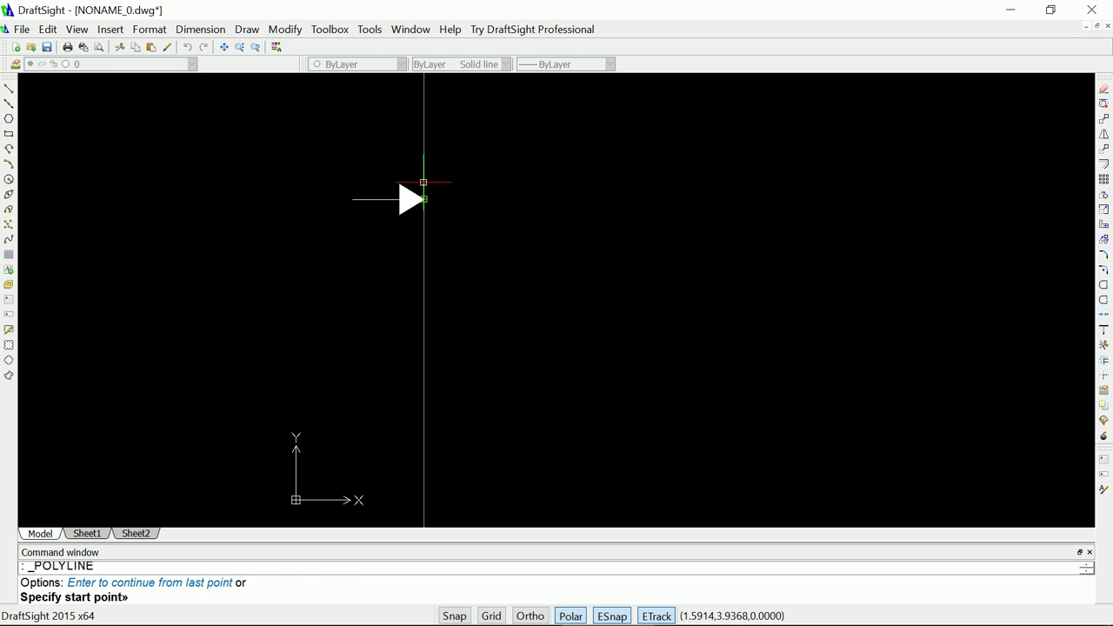
pyautogui.click(423, 182)
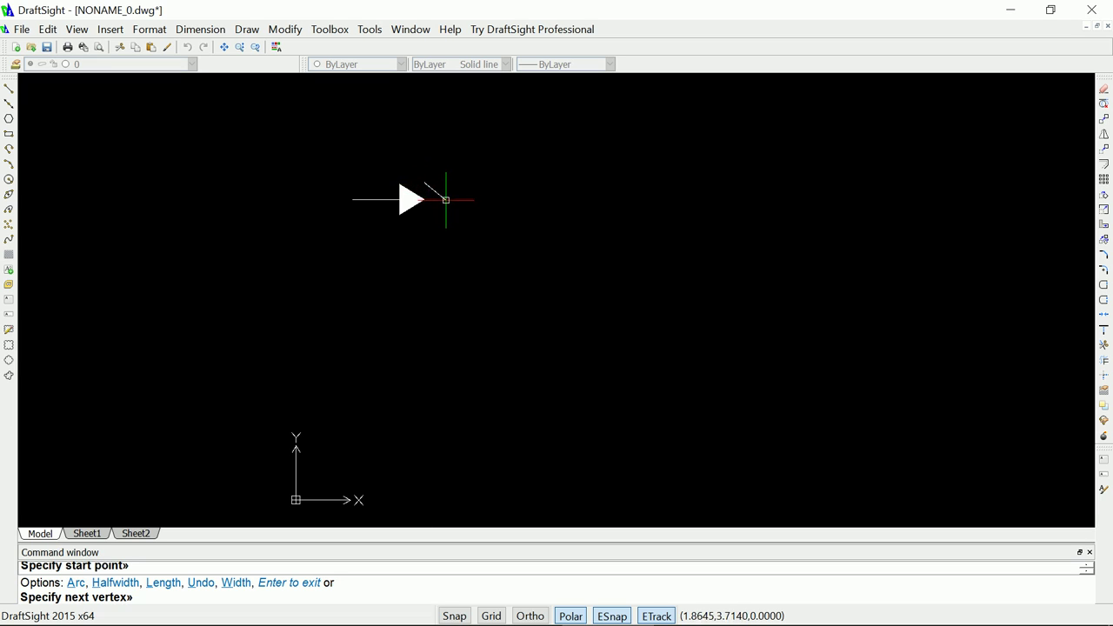
pyautogui.write('w')
pyautogui.press('Return')
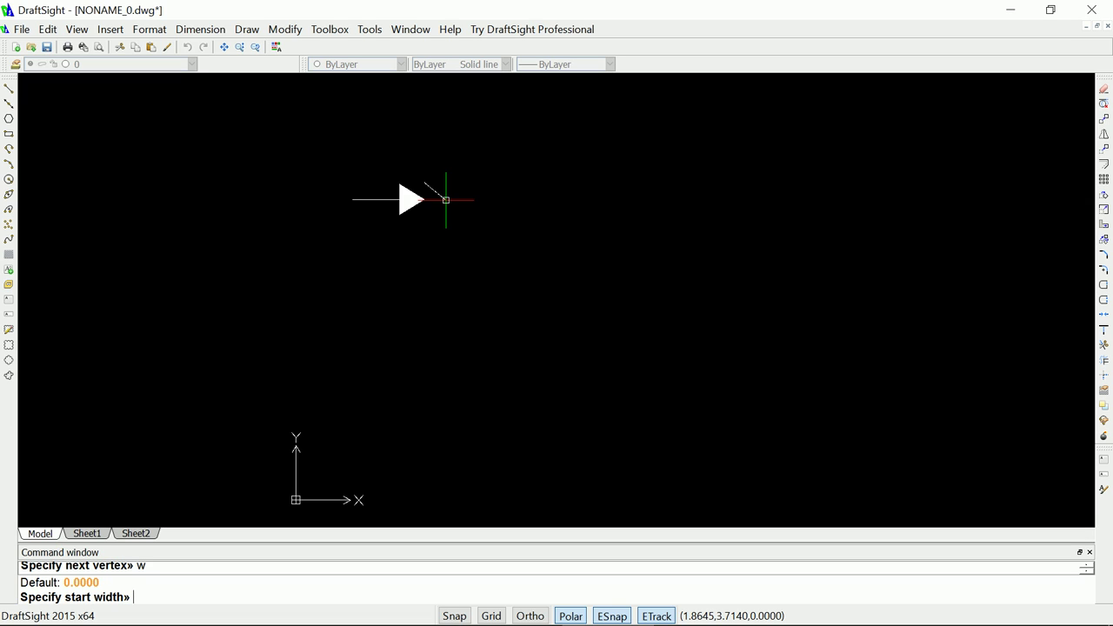
pyautogui.write('.1')
pyautogui.press('Return')
pyautogui.press('Return')
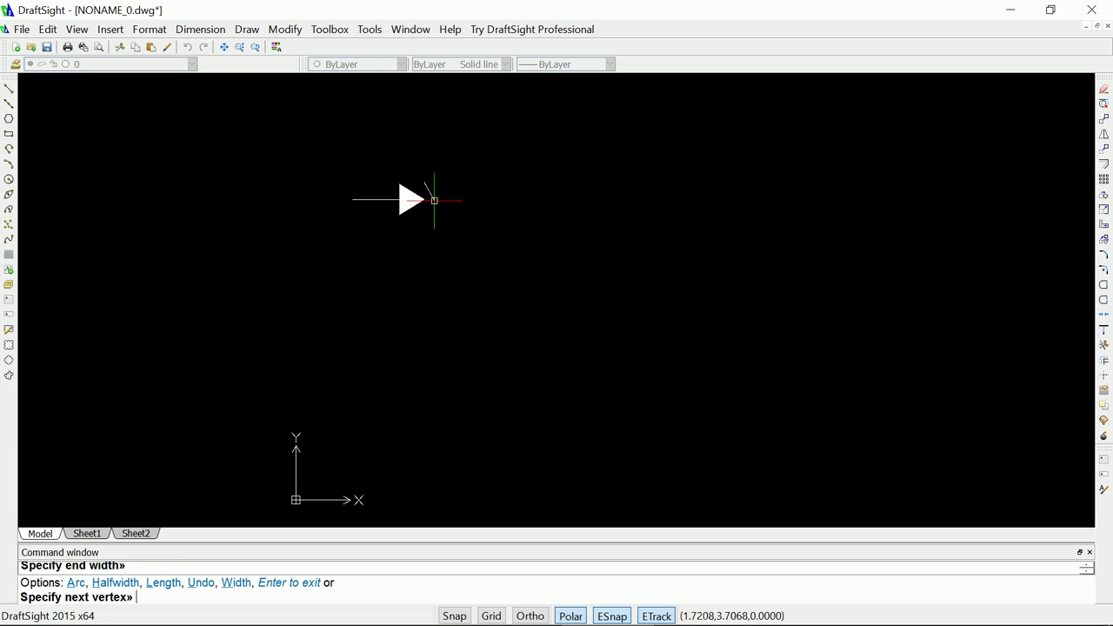
pyautogui.scroll(2, 423, 211)
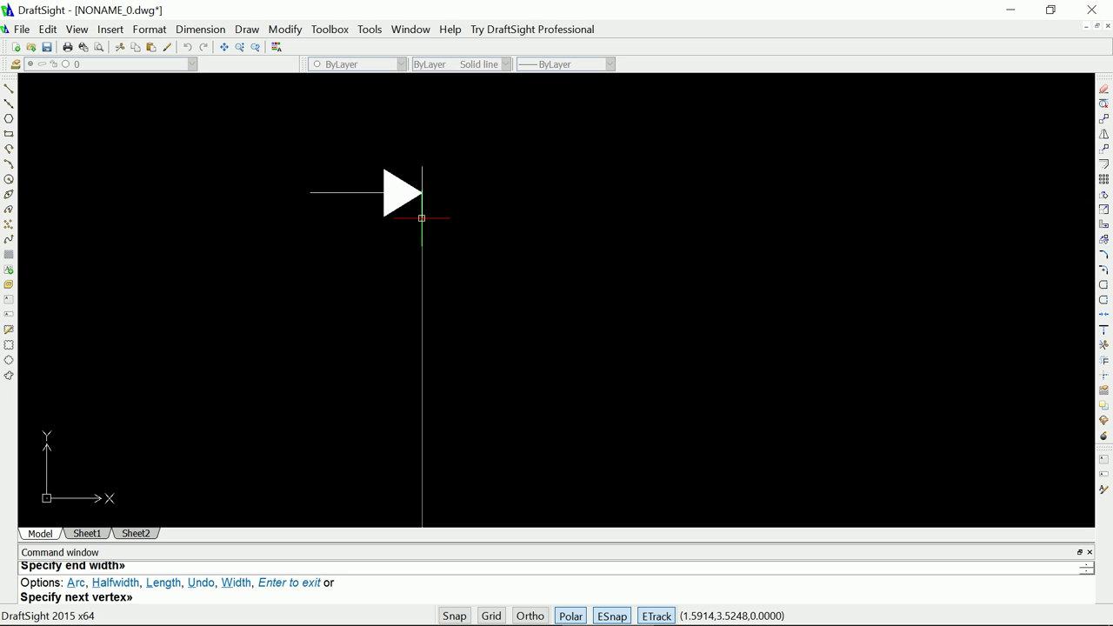
pyautogui.click(422, 218)
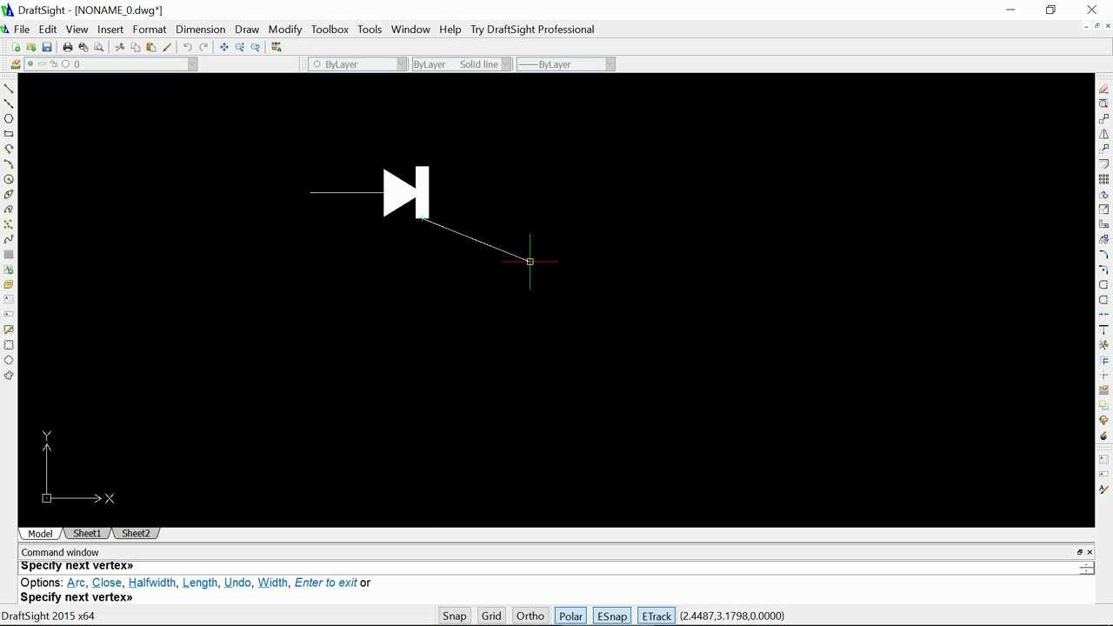
pyautogui.press('Return')
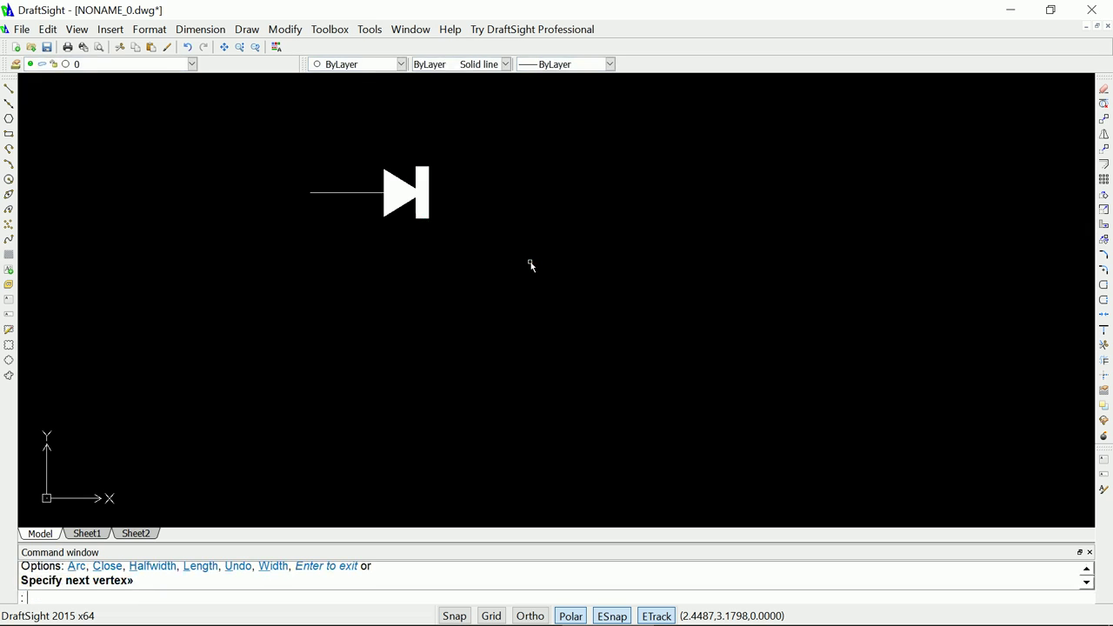
# - Set the vertical bar's global width to 0.0625 in its properties
pyautogui.scroll(1, 530, 264)
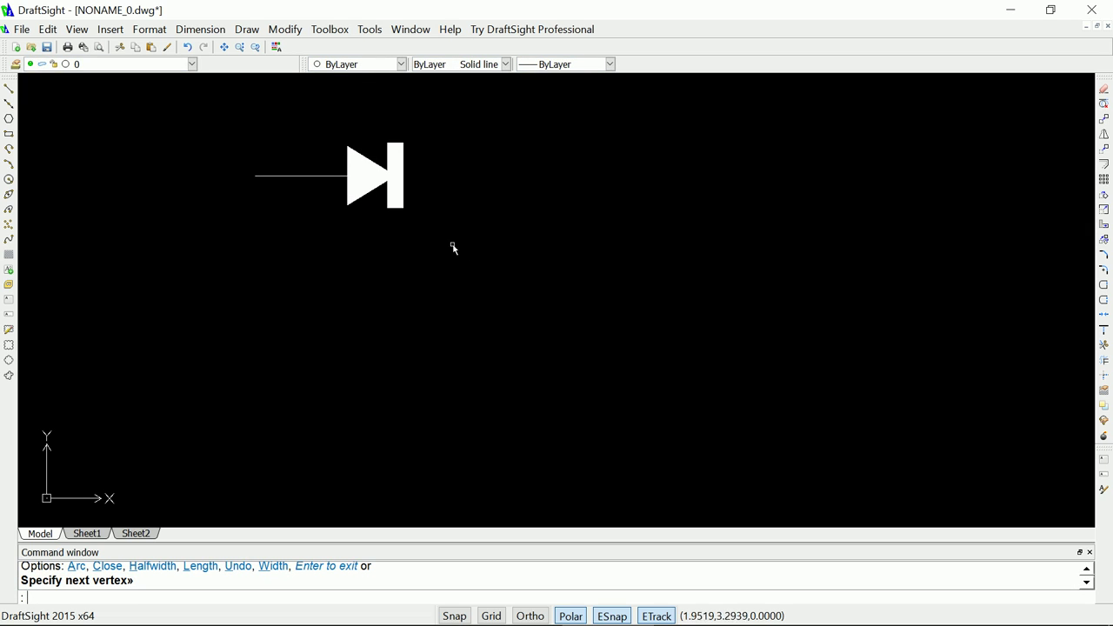
pyautogui.click(403, 200)
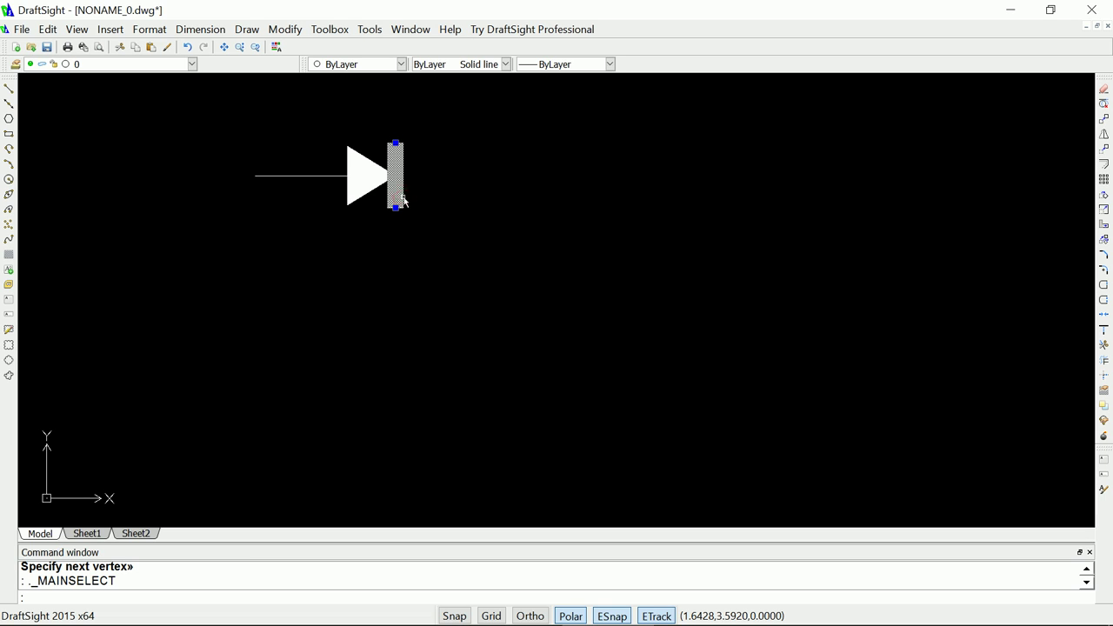
pyautogui.rightClick(403, 200)
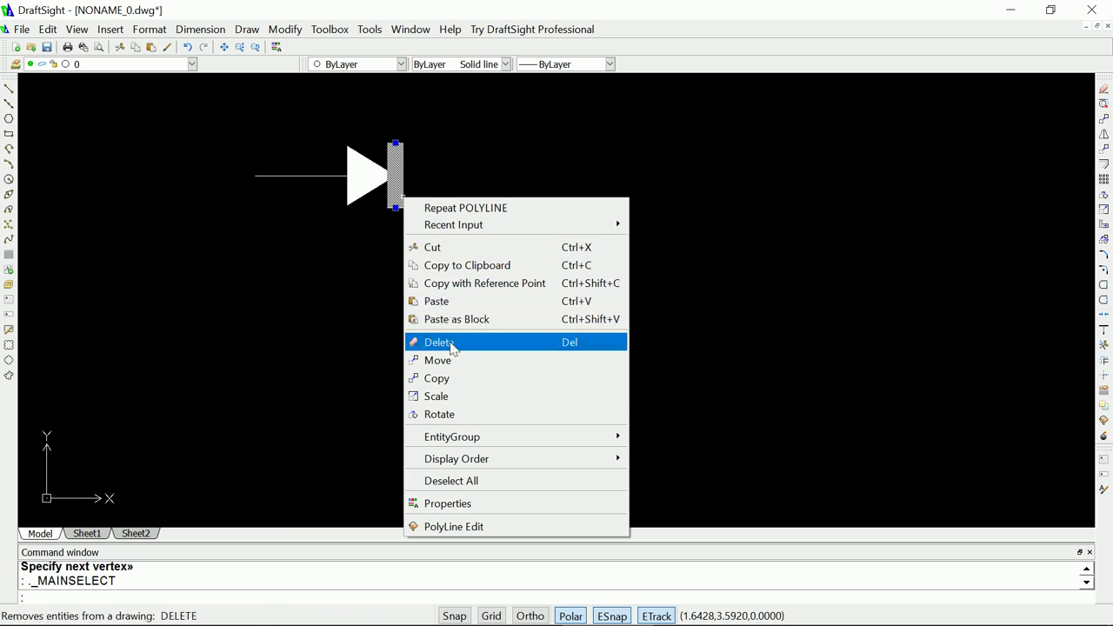
pyautogui.click(455, 502)
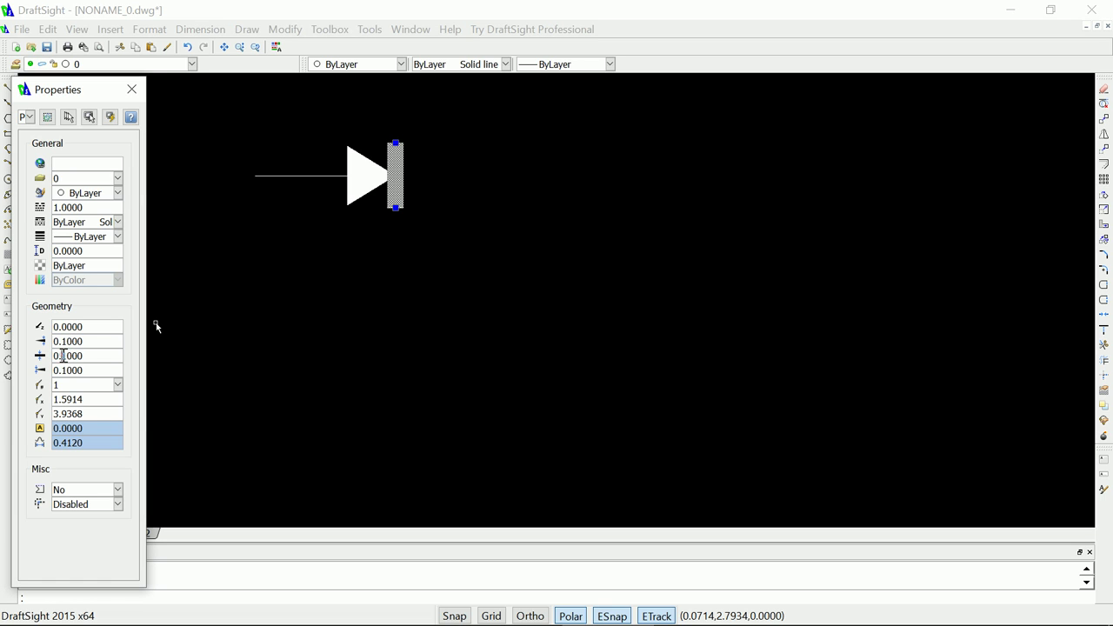
pyautogui.moveTo(60, 355); pyautogui.dragTo(88, 357)
pyautogui.write('0825')
pyautogui.press('BackSpace')
pyautogui.write('6')
pyautogui.press('Return')
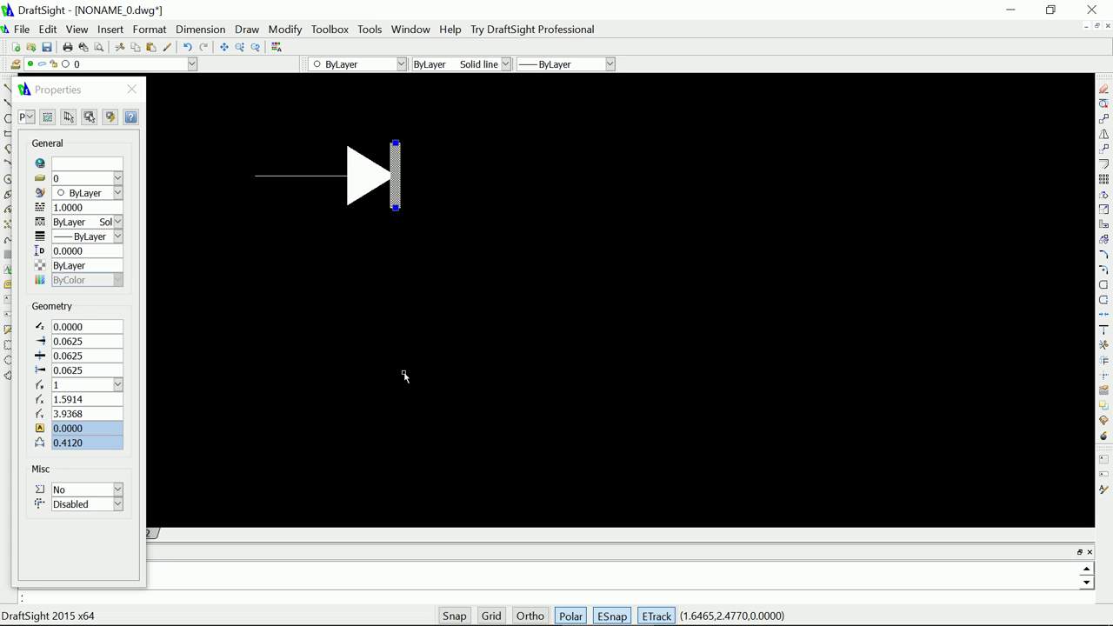
pyautogui.press('Escape')
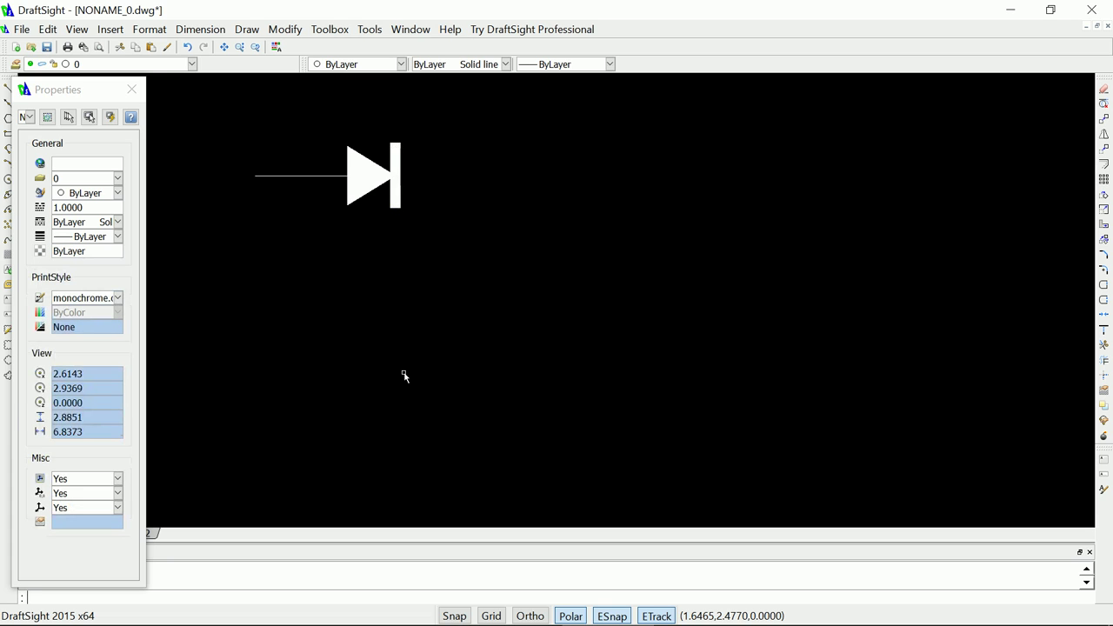
pyautogui.click(131, 87)
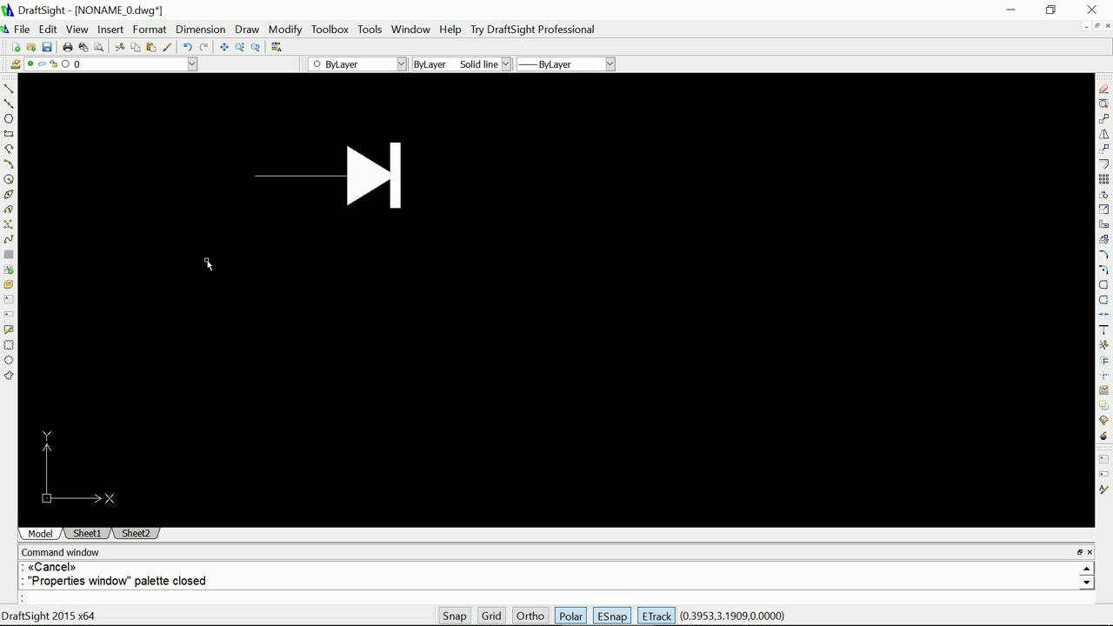
# - Shorten the lead line by stretching its free left end to about (0.94, 3.73)
pyautogui.click(300, 176)
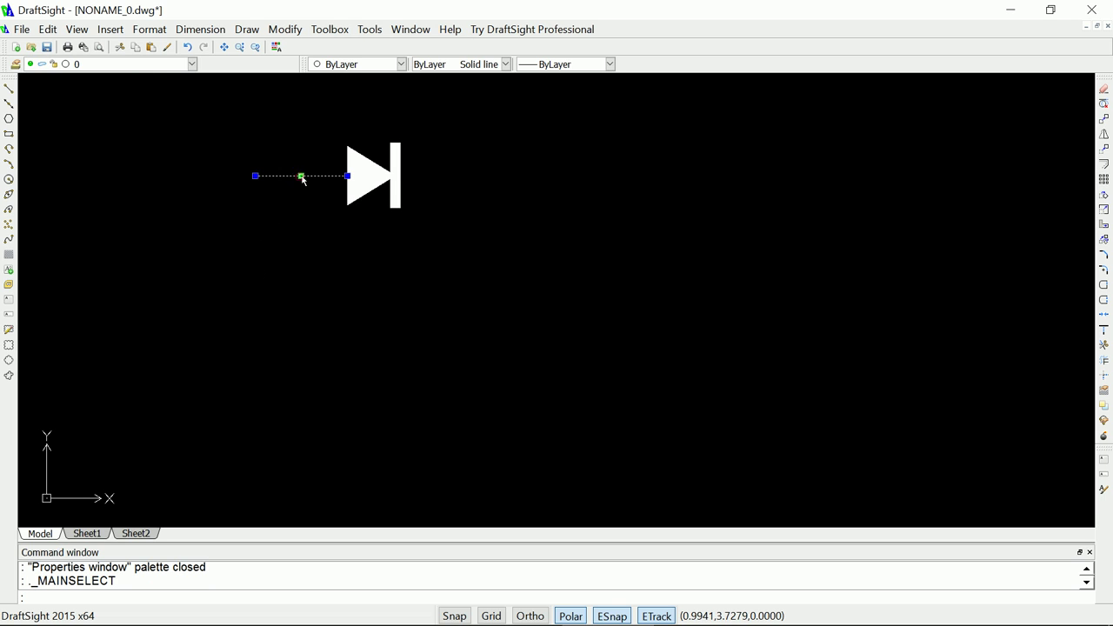
pyautogui.click(255, 177)
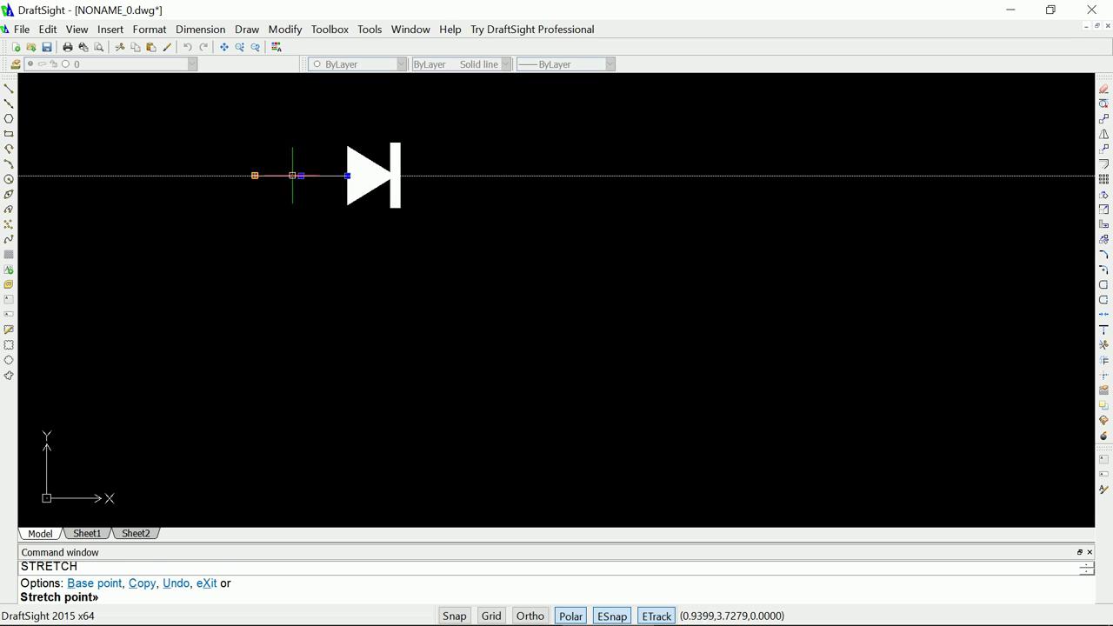
pyautogui.click(292, 176)
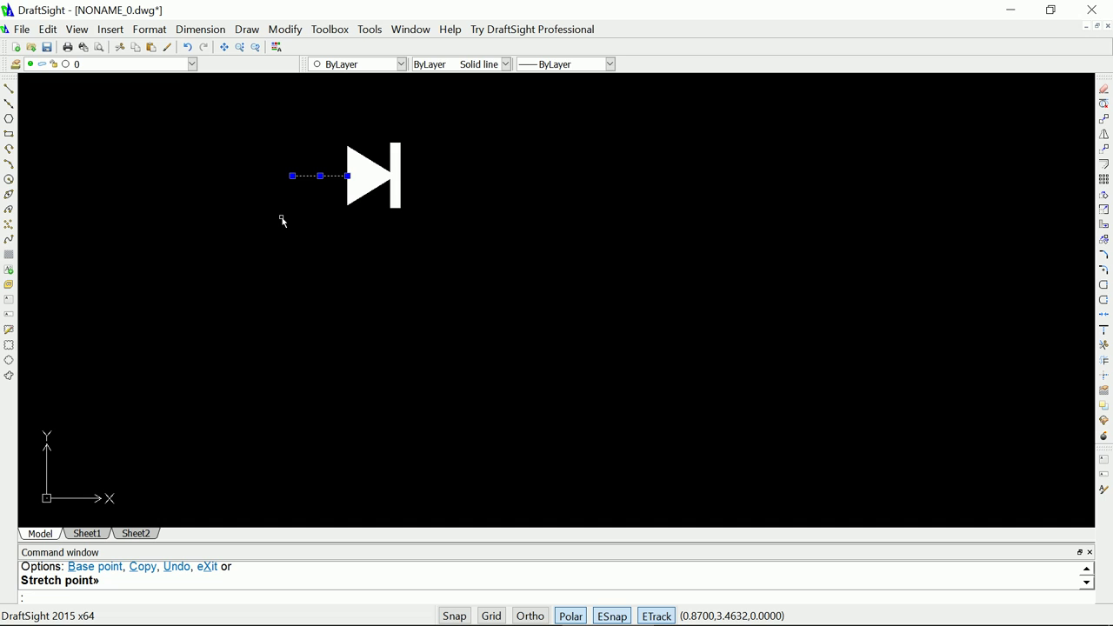
# - Copy the diode's lead line to the clipboard, using its free left end as the reference point
pyautogui.rightClick(291, 197)
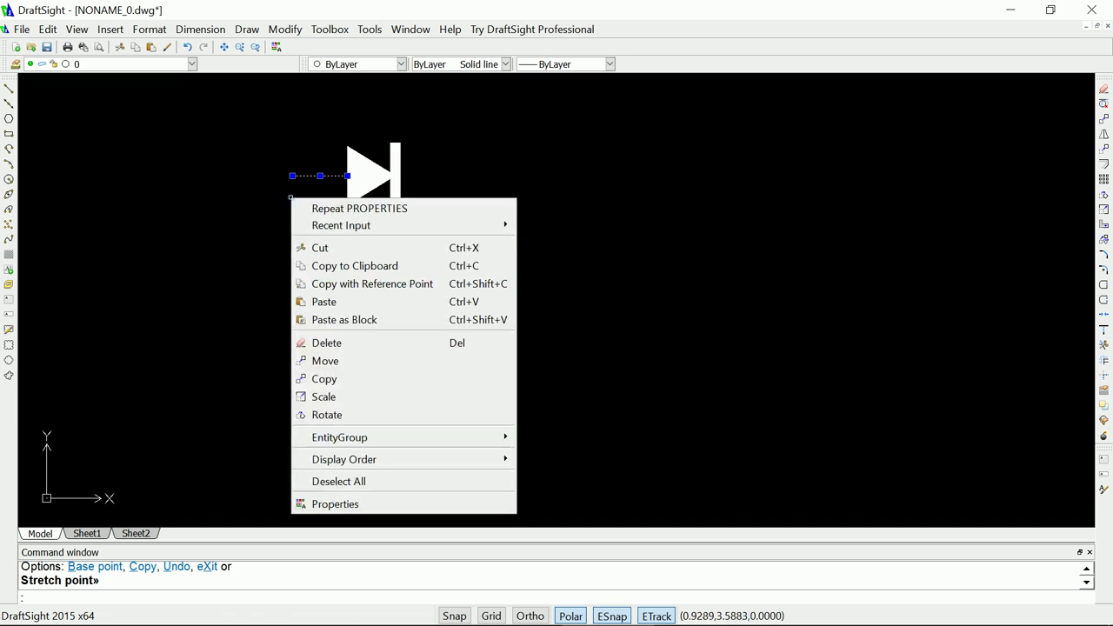
pyautogui.click(328, 284)
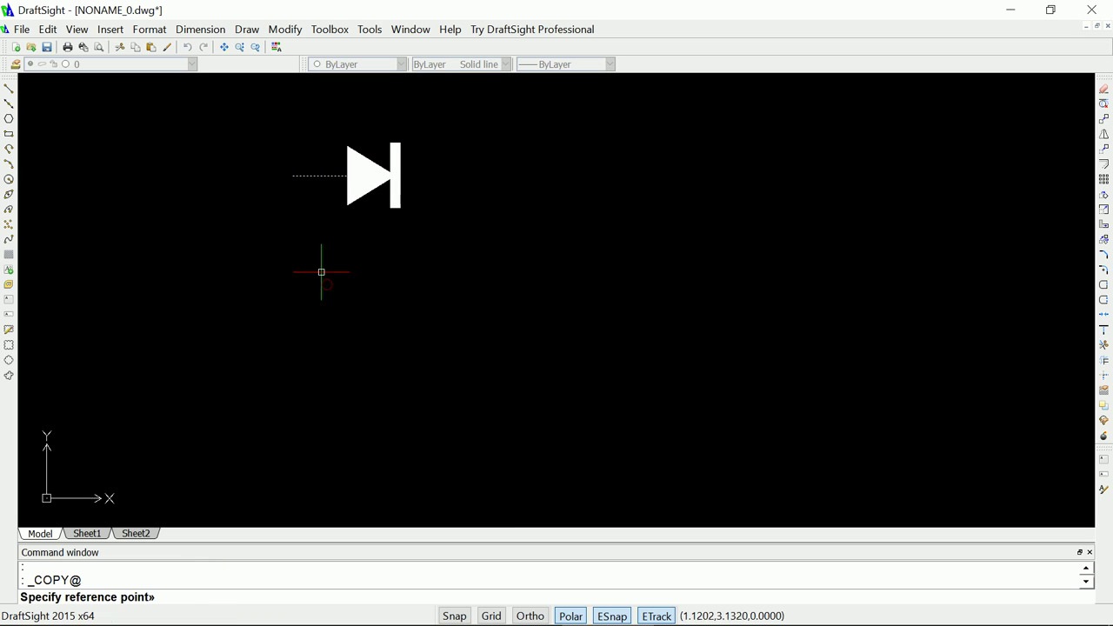
pyautogui.click(298, 177)
pyautogui.rightClick(454, 164)
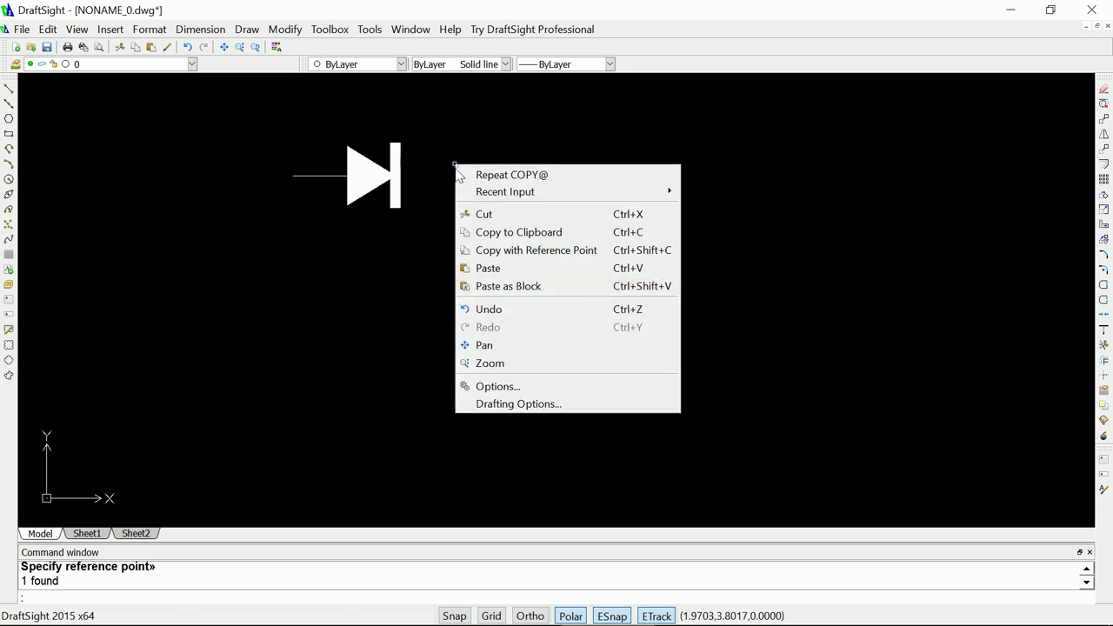
pyautogui.click(486, 271)
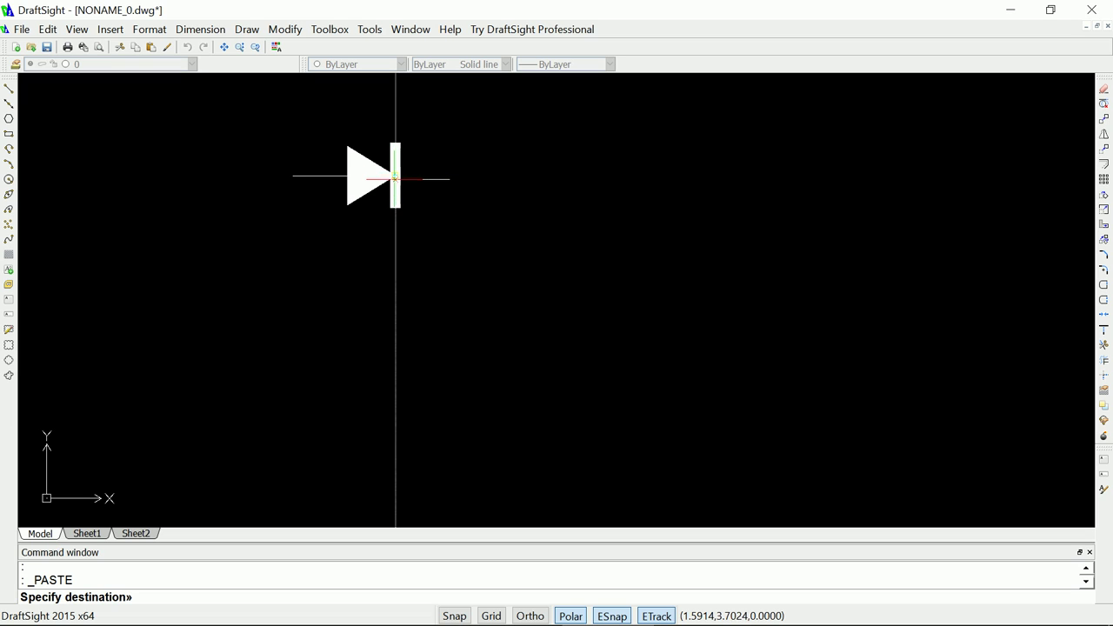
pyautogui.click(395, 175)
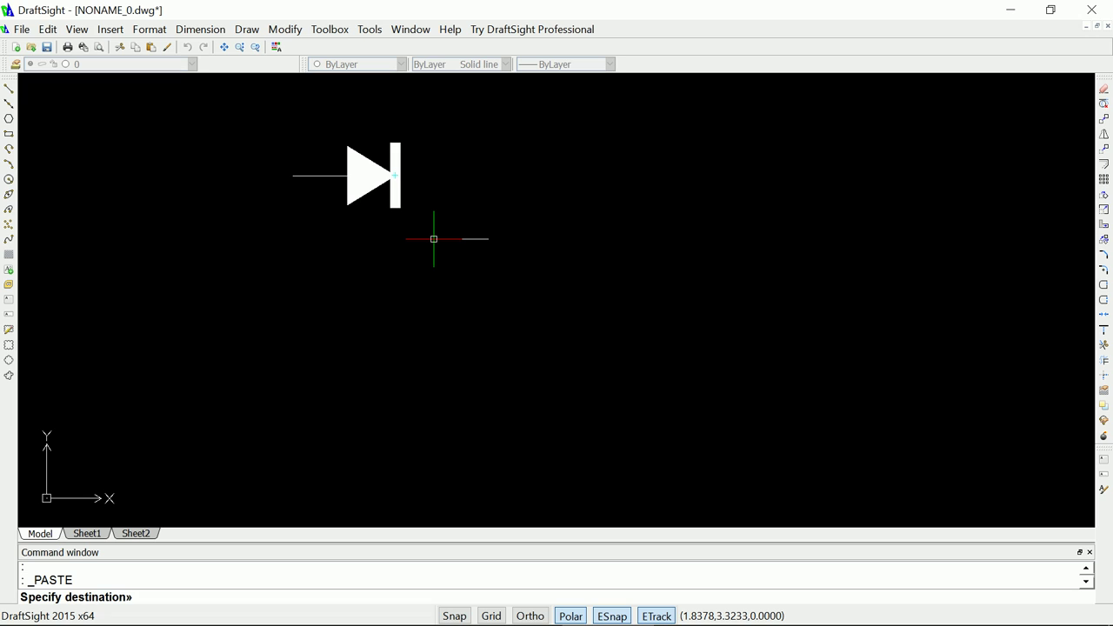
pyautogui.press('Escape')
# - Paste the copied lead line with its left end at the bar's midpoint, about (1.59, 3.73)
pyautogui.rightClick(432, 242)
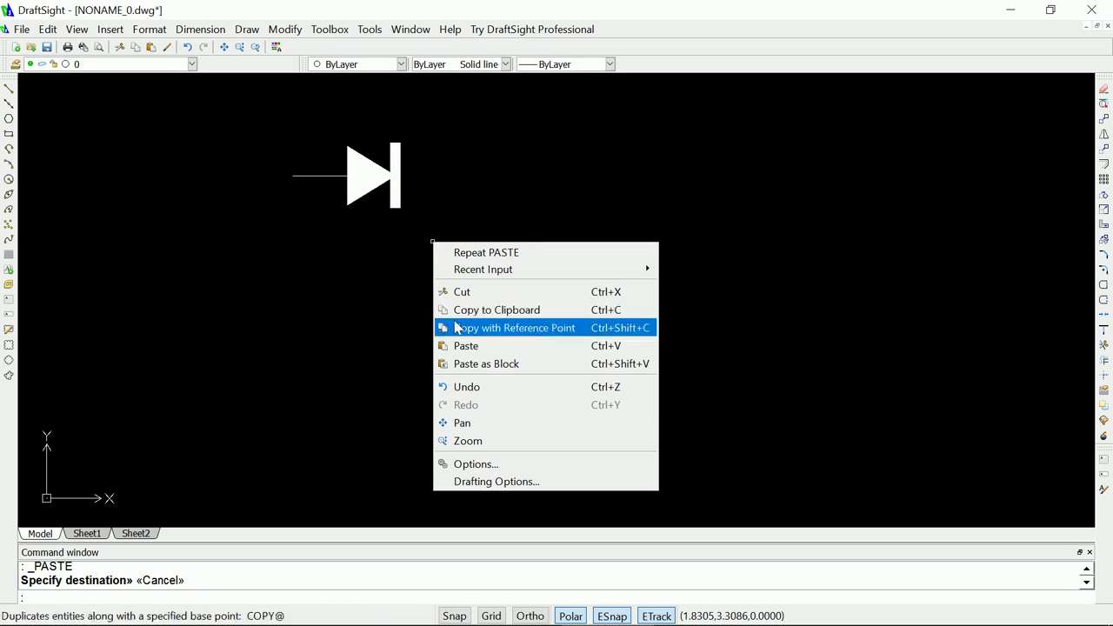
pyautogui.click(464, 346)
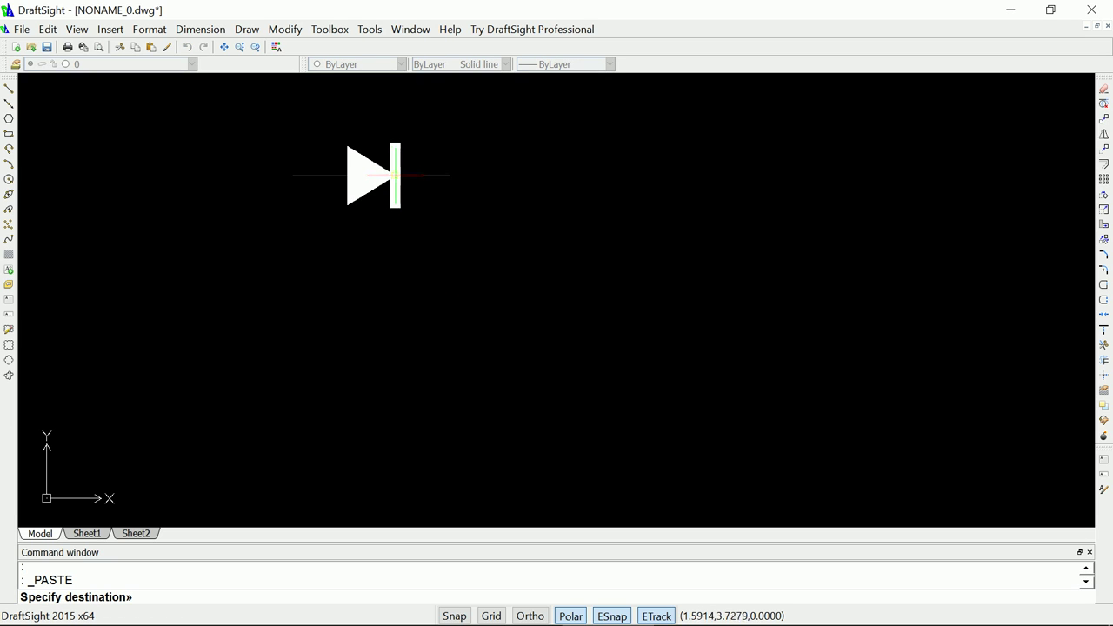
pyautogui.click(396, 175)
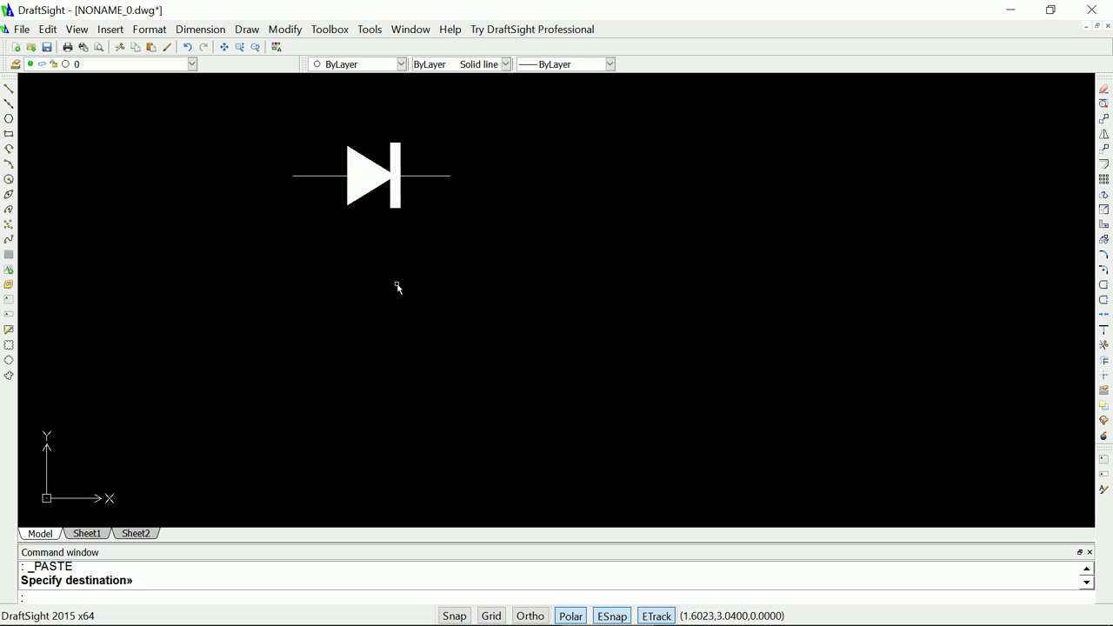
# - Start a WBLOCK export of the whole diode symbol and name the destination file Diode.dwg
pyautogui.click(248, 115)
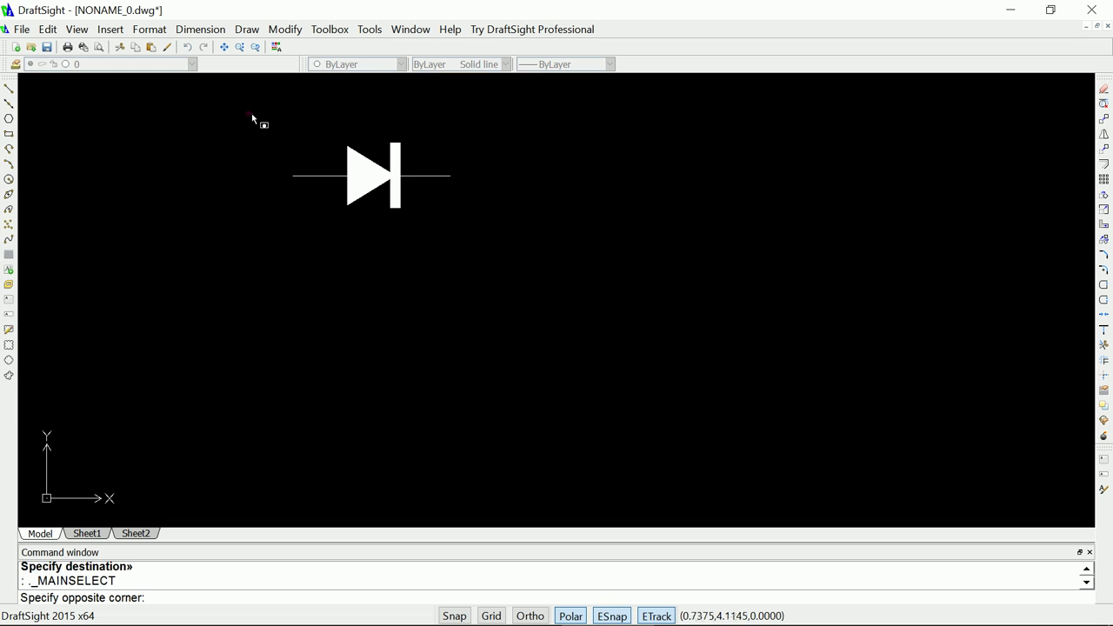
pyautogui.click(487, 254)
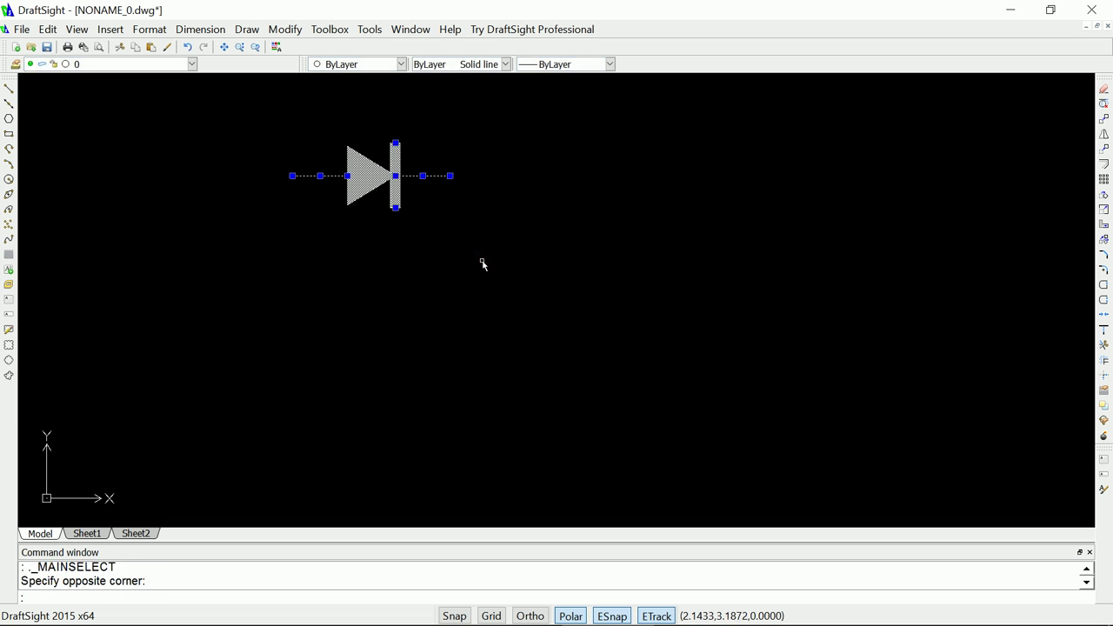
pyautogui.write('wblock')
pyautogui.press('Return')
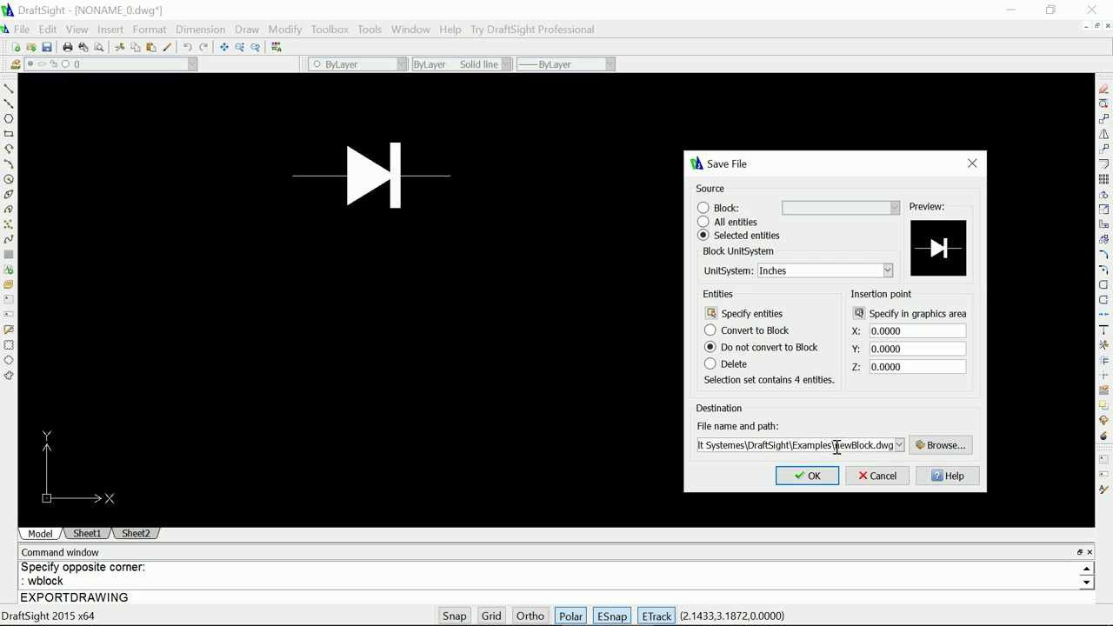
pyautogui.moveTo(837, 446); pyautogui.dragTo(874, 446)
pyautogui.write('Diode')
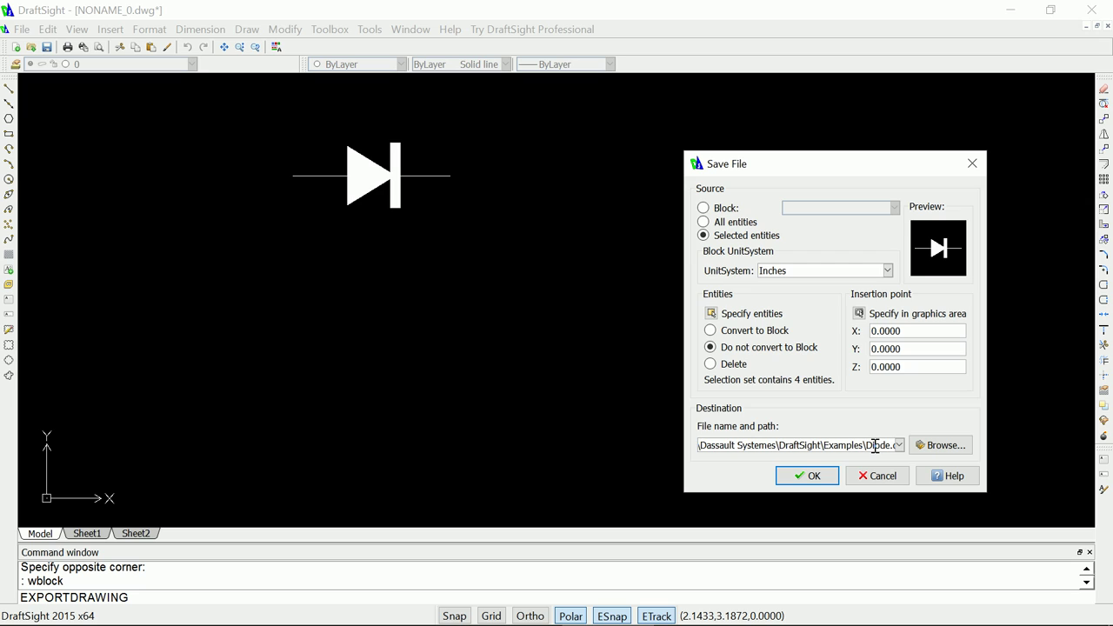
pyautogui.press('Right')
pyautogui.press('Right')
pyautogui.press('Right')
pyautogui.press('Right')
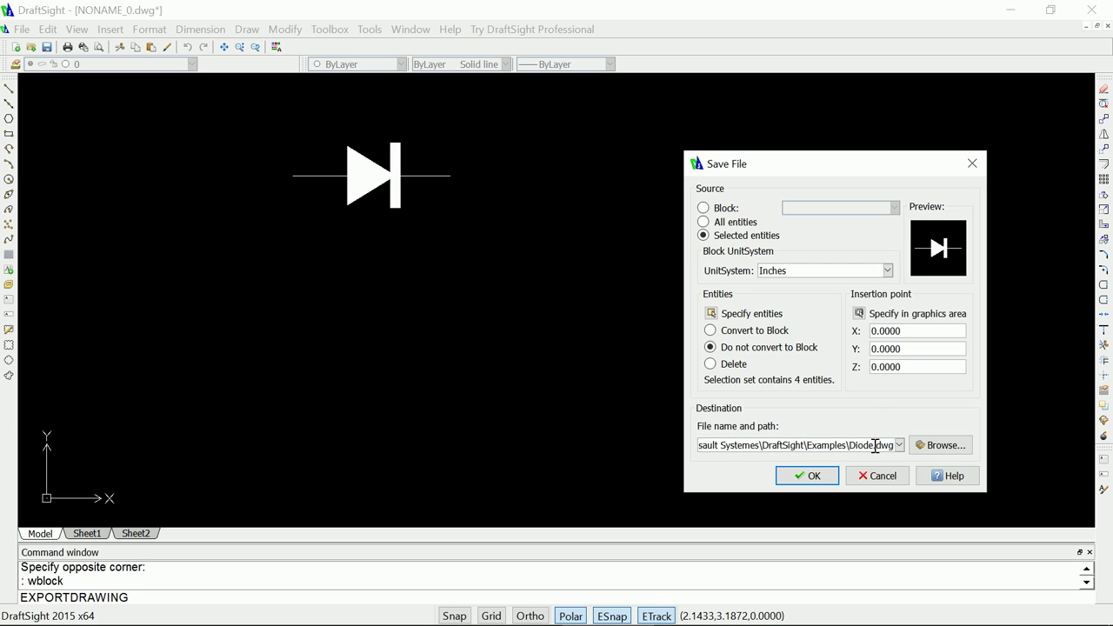
# - Set the insertion point at the left lead's free end and save the block, overwriting the existing Diode.dwg
pyautogui.click(859, 314)
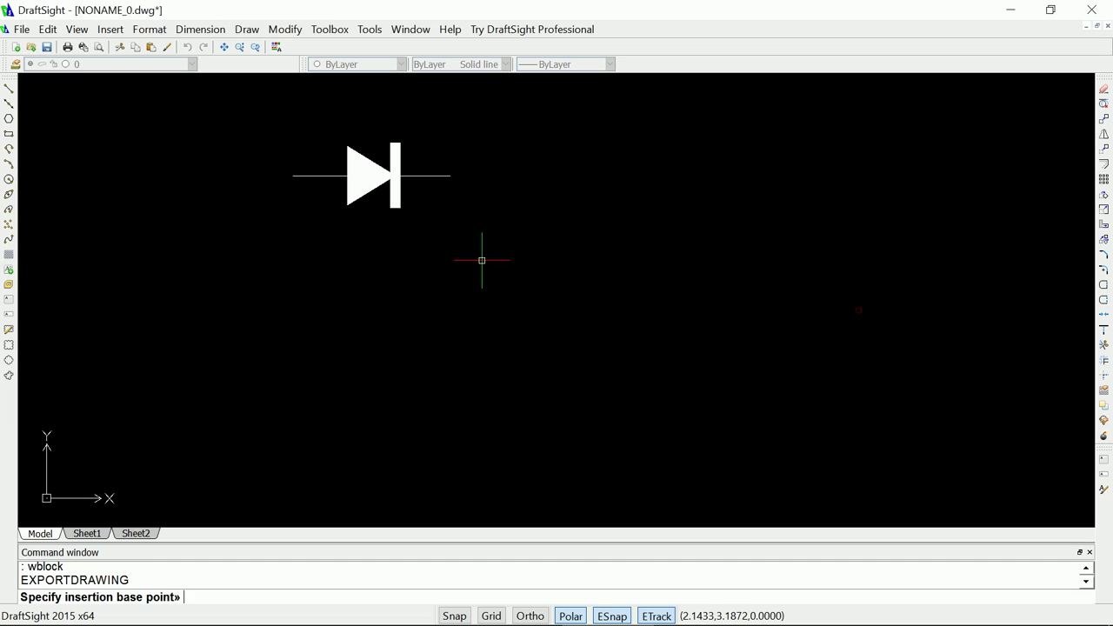
pyautogui.click(294, 175)
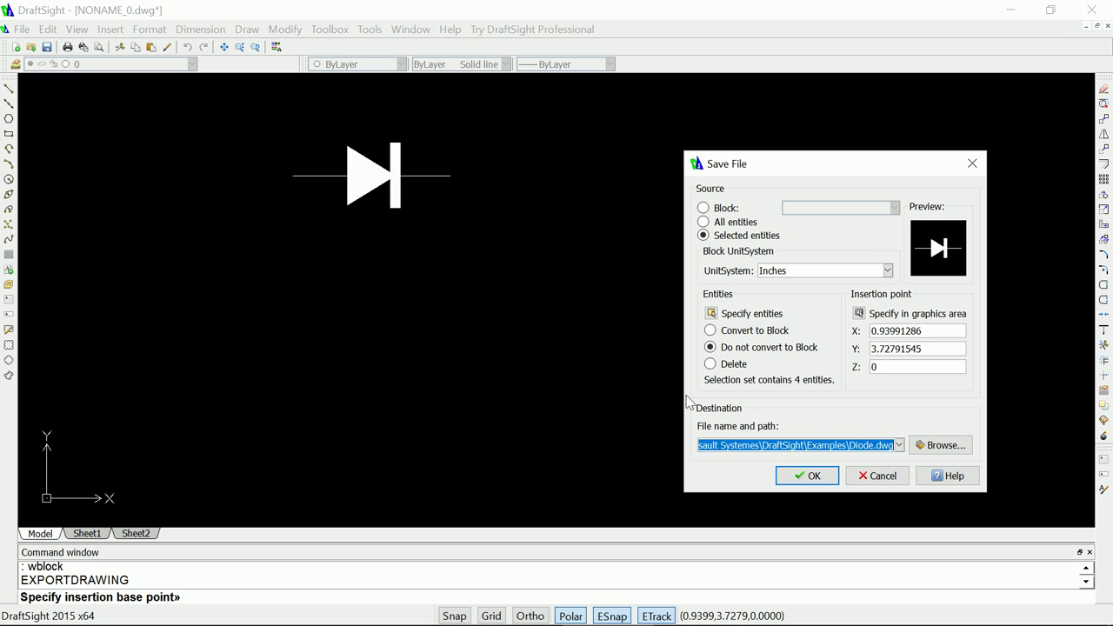
pyautogui.click(811, 475)
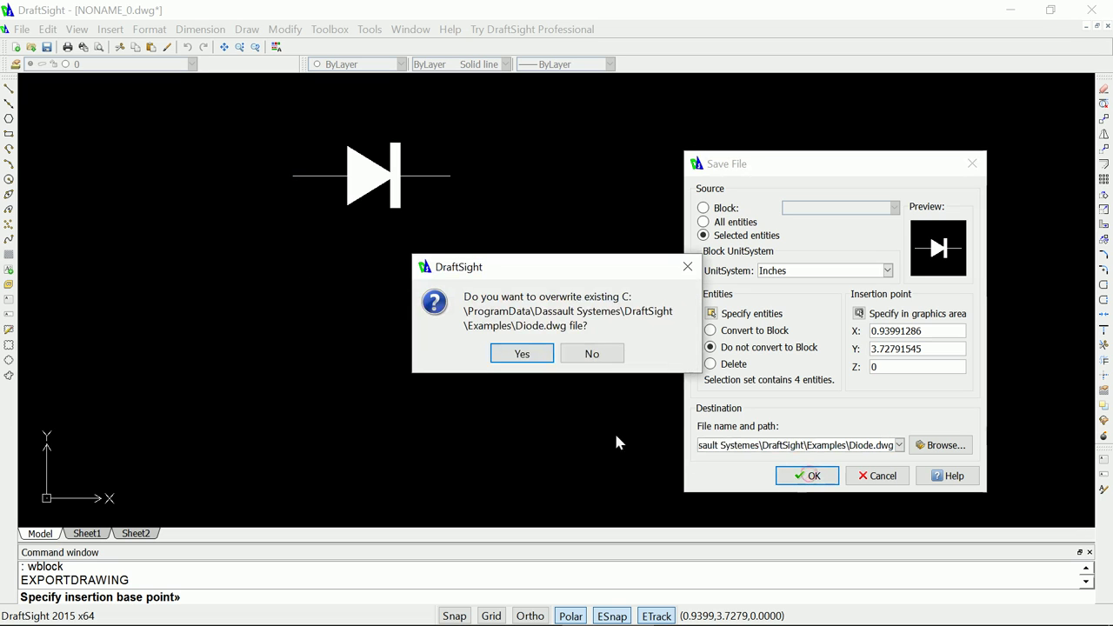
pyautogui.click(522, 354)
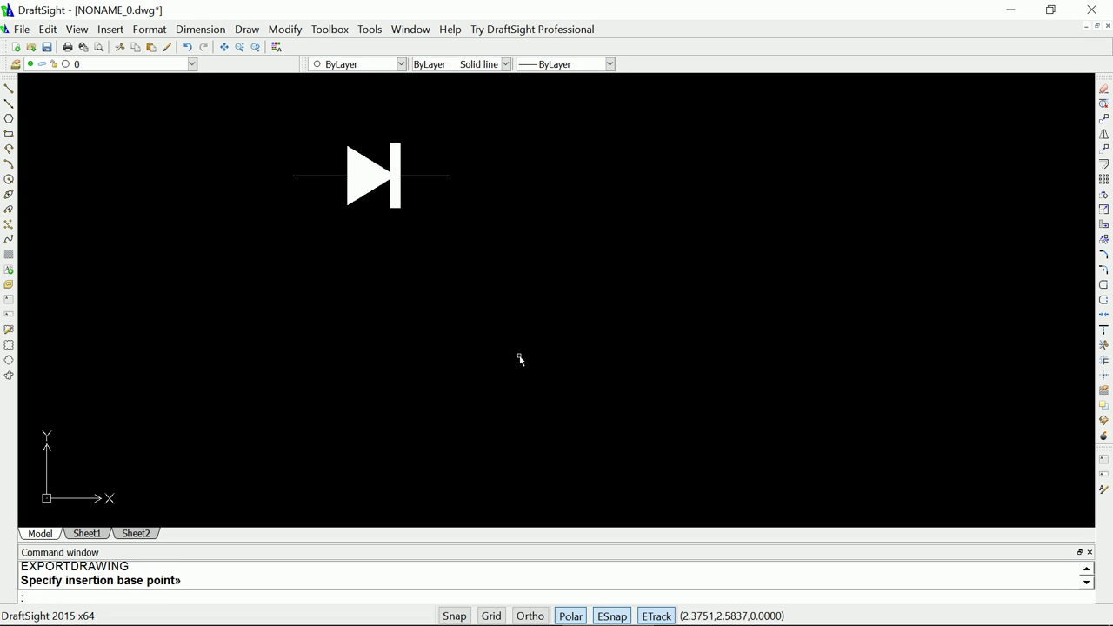
# - Delete the whole diode symbol from the drawing
pyautogui.click(250, 106)
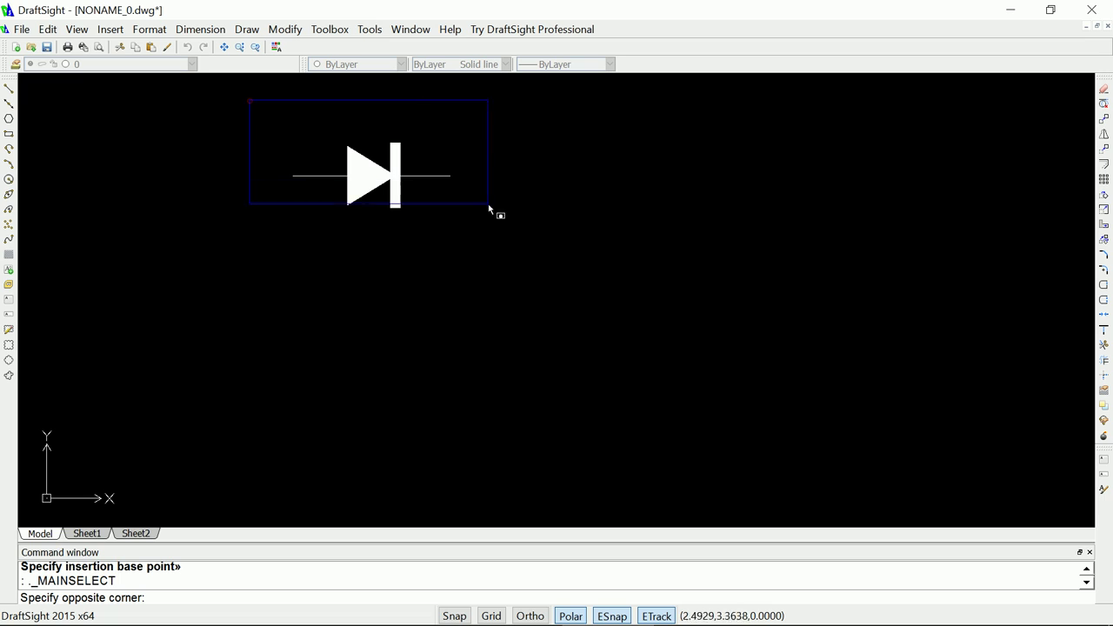
pyautogui.click(566, 282)
pyautogui.press('Delete')
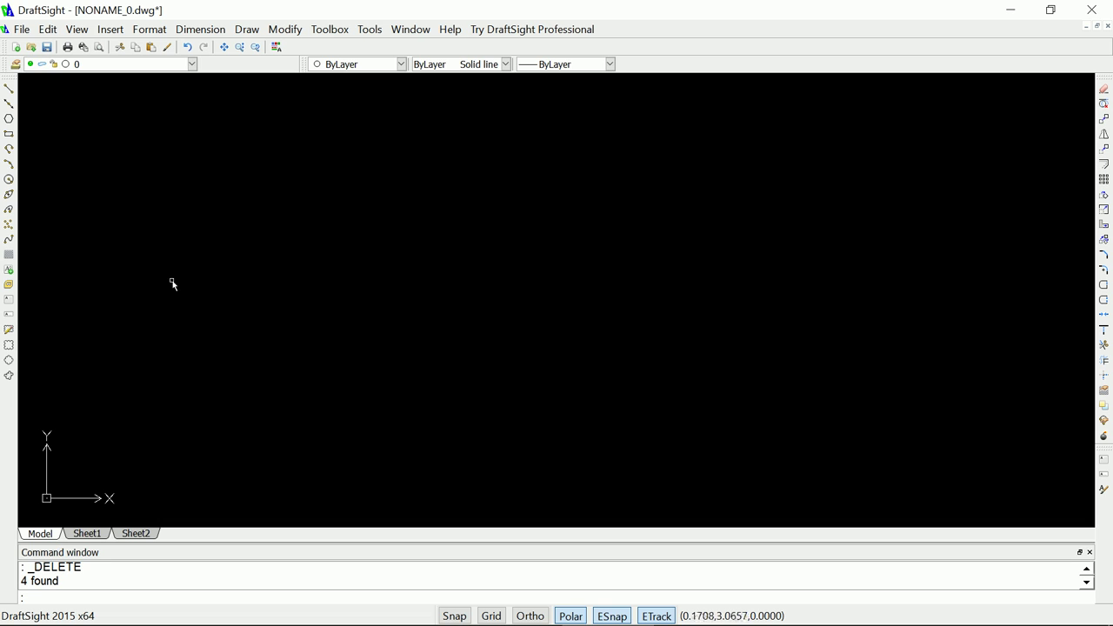
# - Draw a short vertical lead line straight down, ending at about (1.52, 3.78)
pyautogui.click(12, 90)
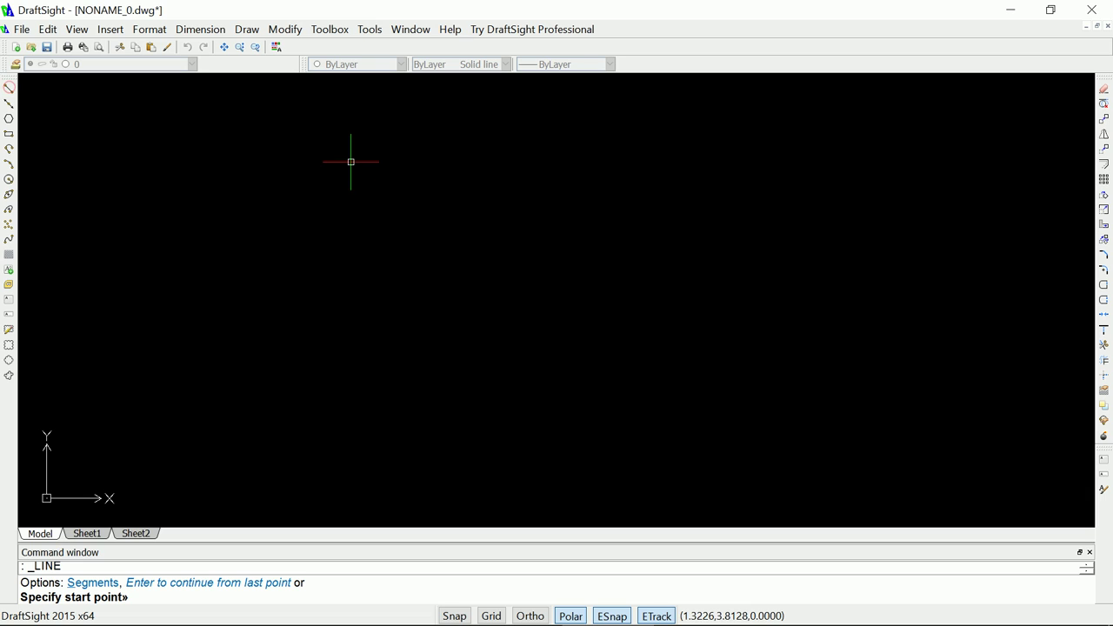
pyautogui.click(384, 128)
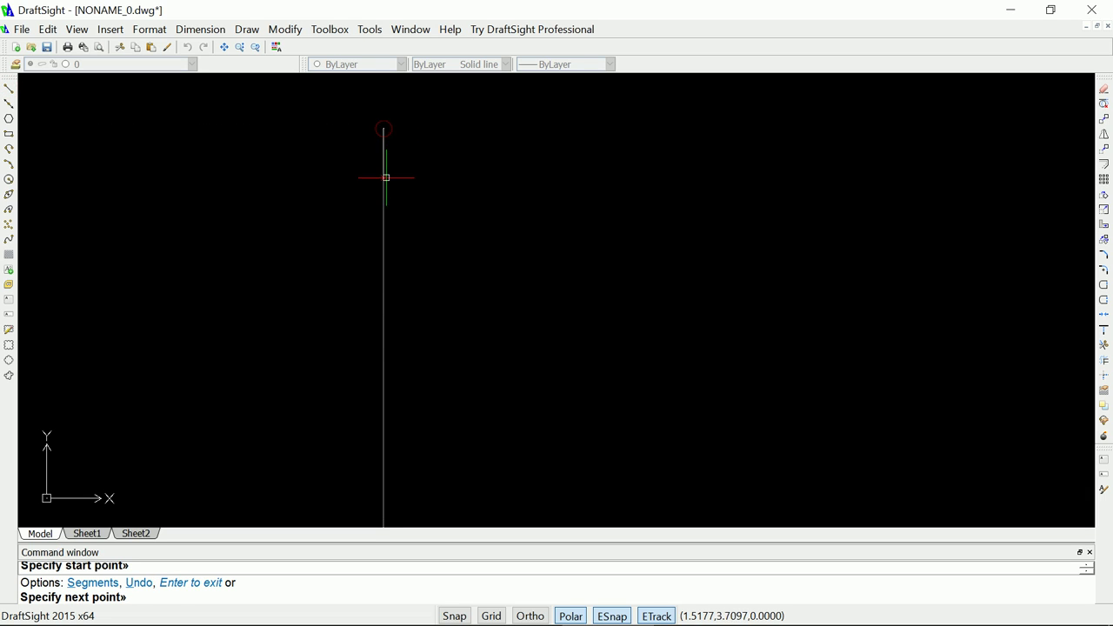
pyautogui.click(384, 166)
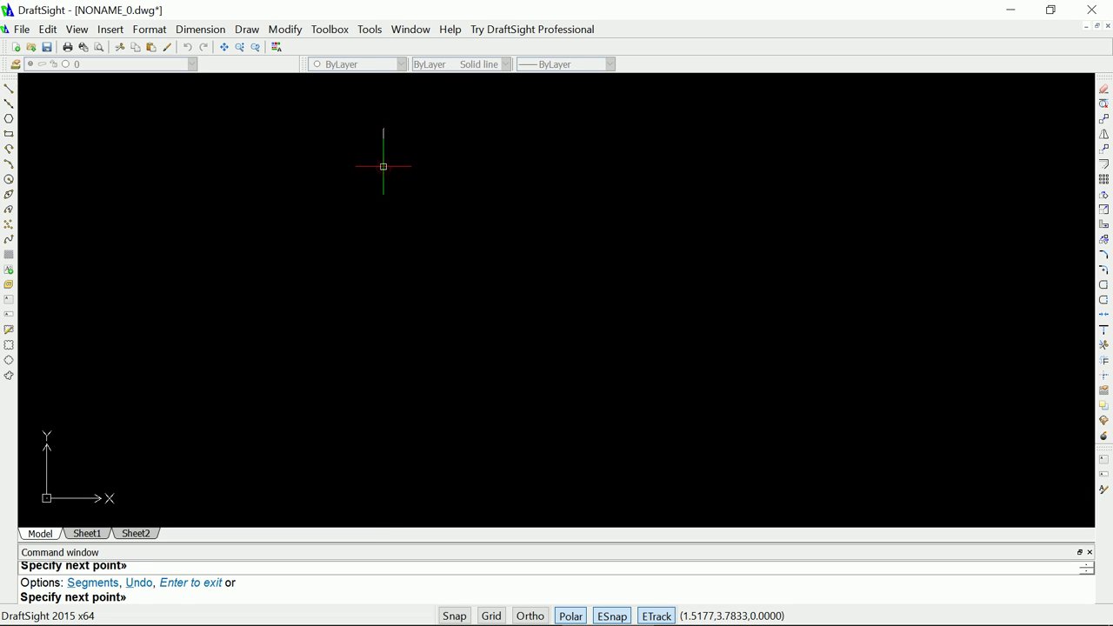
pyautogui.press('Return')
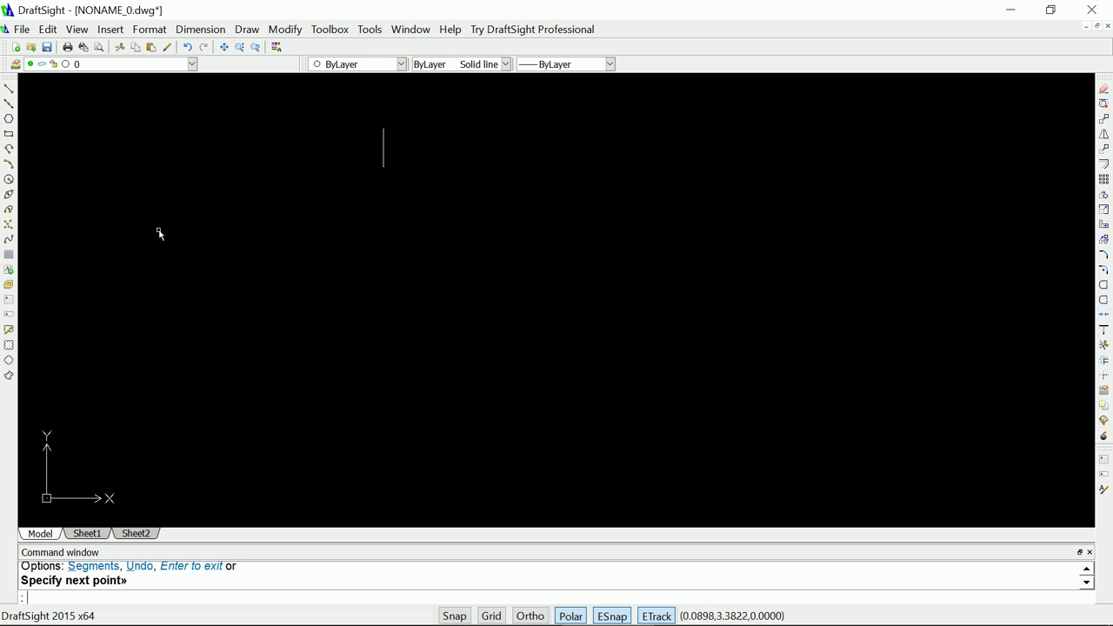
# - Draw a polyline segment 0.0625 wide from the lead's lower end diagonally down and left to about (1.36, 3.68)
pyautogui.click(9, 150)
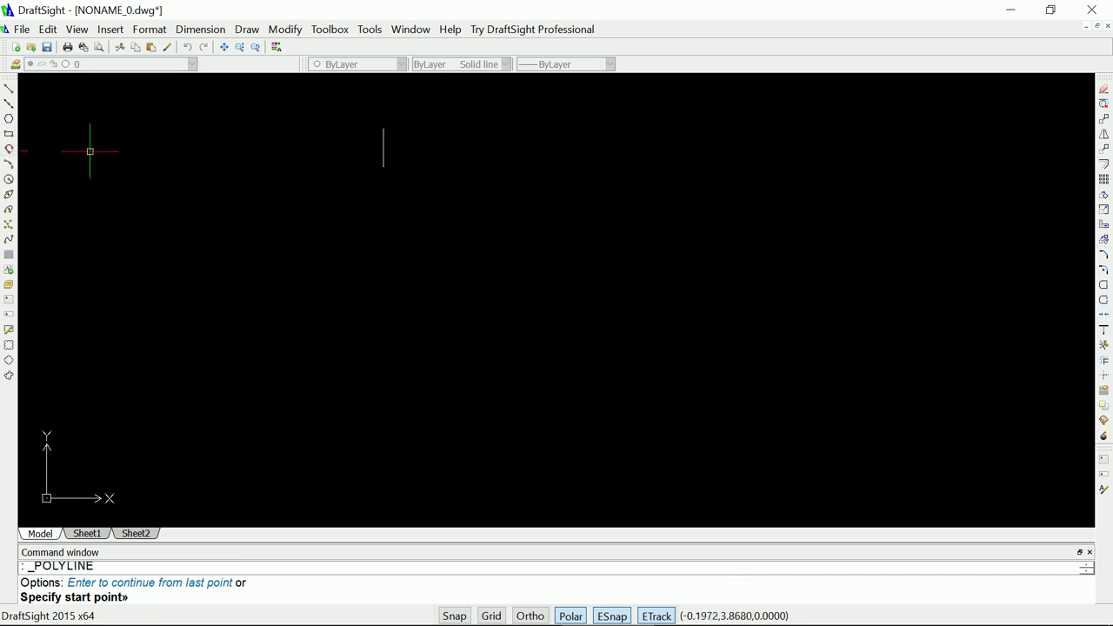
pyautogui.click(383, 166)
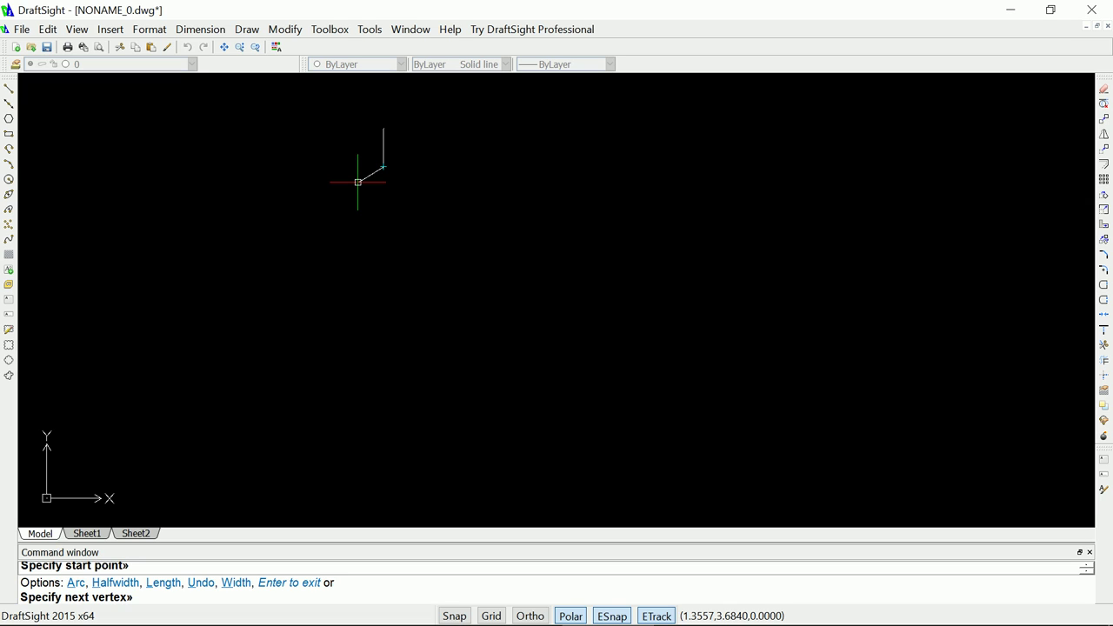
pyautogui.write('w')
pyautogui.press('Return')
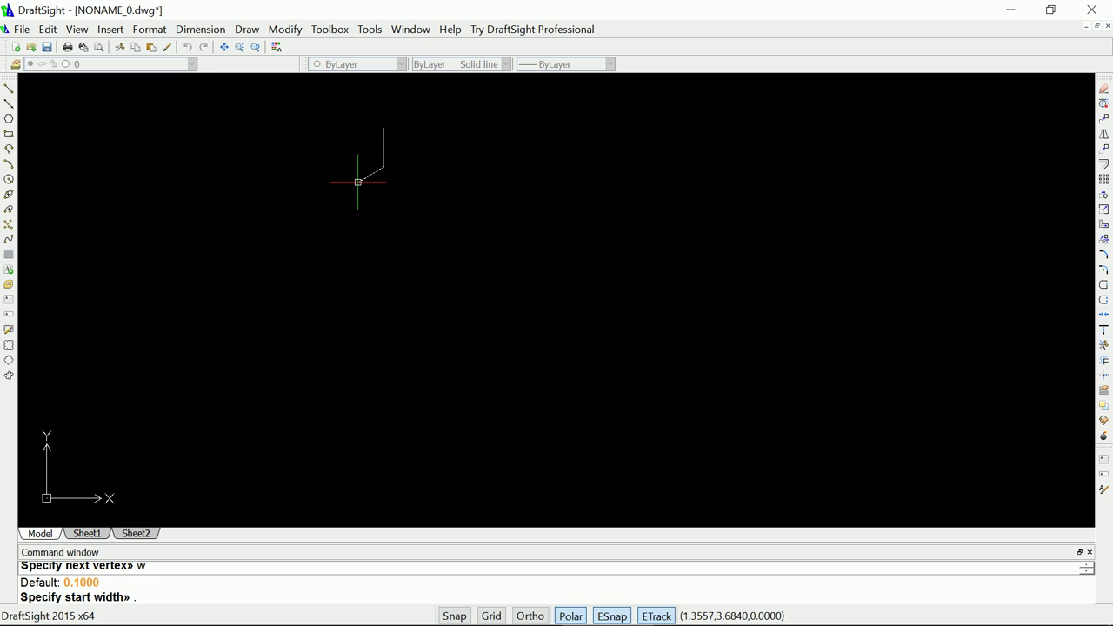
pyautogui.write('.0')
pyautogui.write('6')
pyautogui.write('35')
pyautogui.press('BackSpace')
pyautogui.press('BackSpace')
pyautogui.write('25')
pyautogui.press('Return')
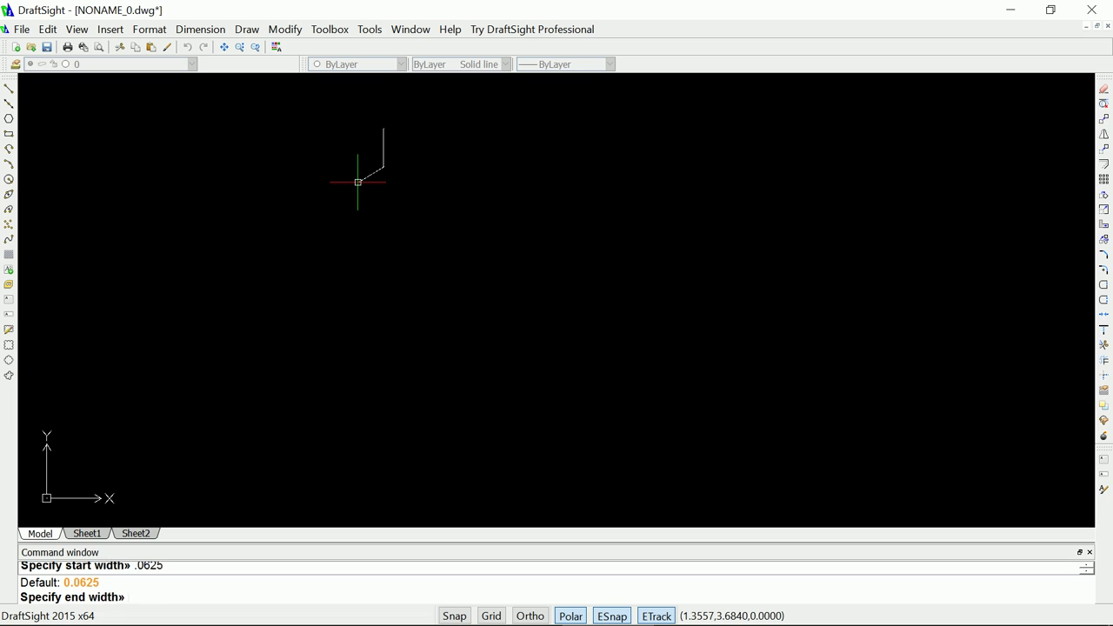
pyautogui.press('Return')
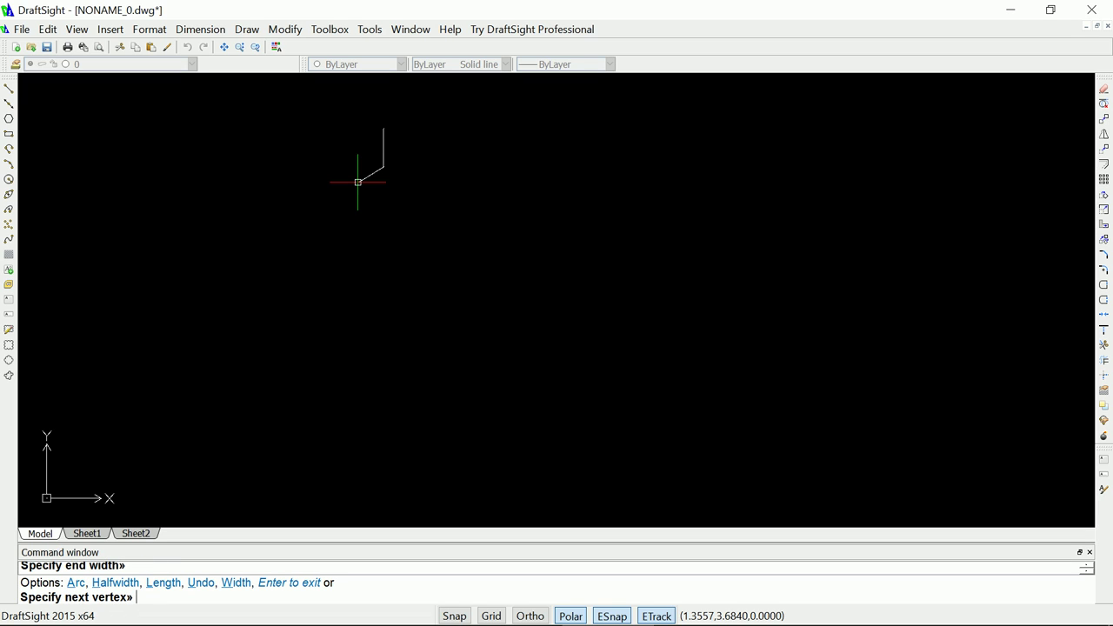
pyautogui.click(357, 182)
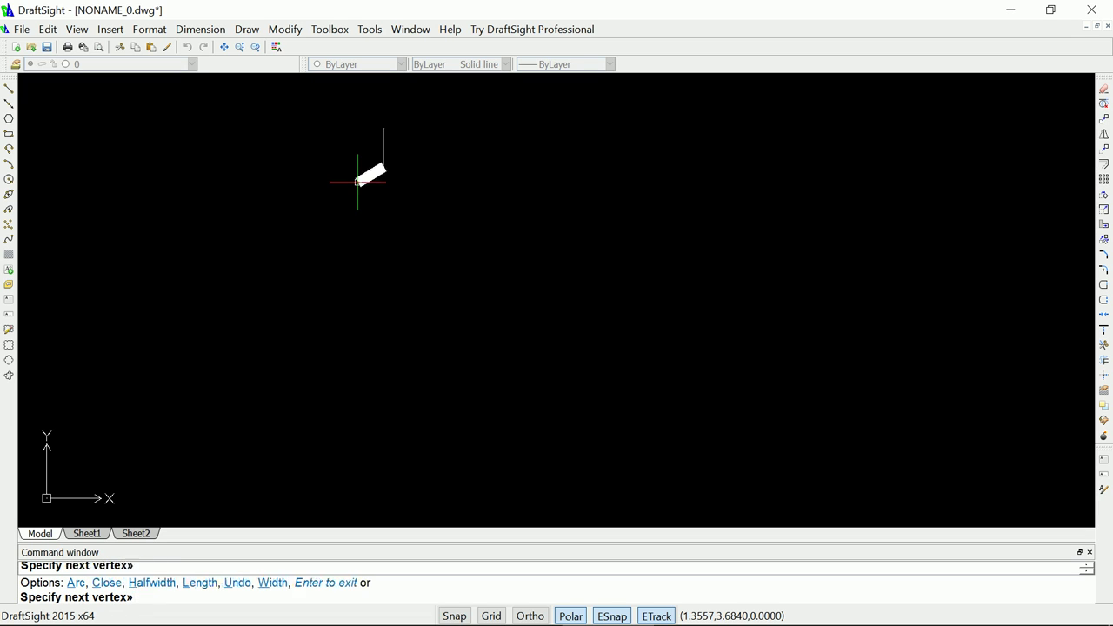
pyautogui.press('Return')
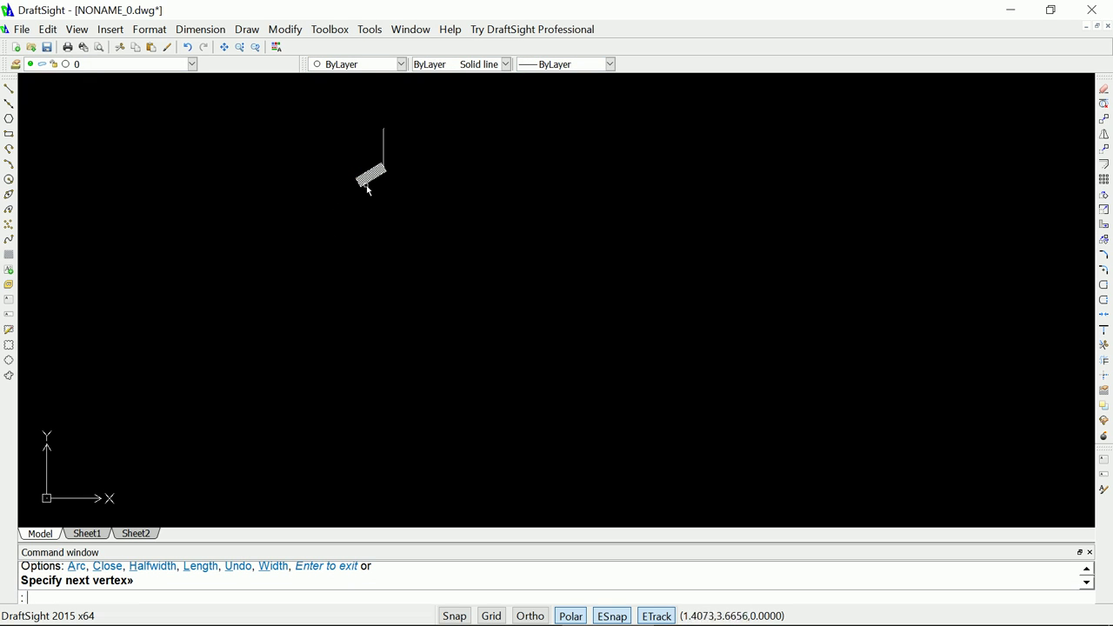
# - Set the diagonal polyline segment's global width to 0.04 in its properties
pyautogui.click(367, 188)
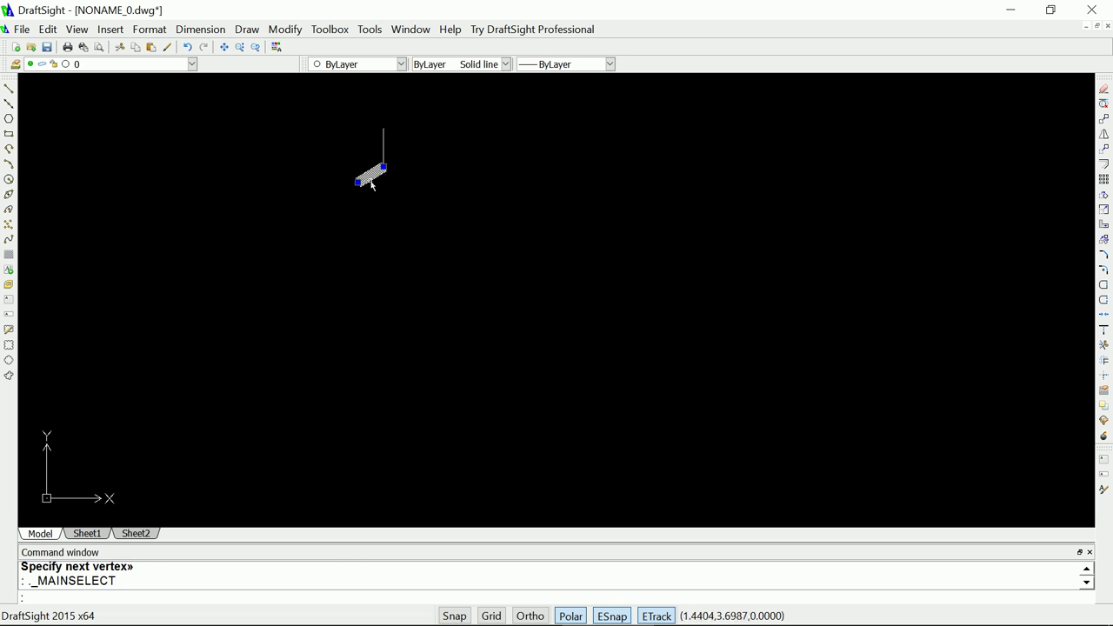
pyautogui.rightClick(374, 178)
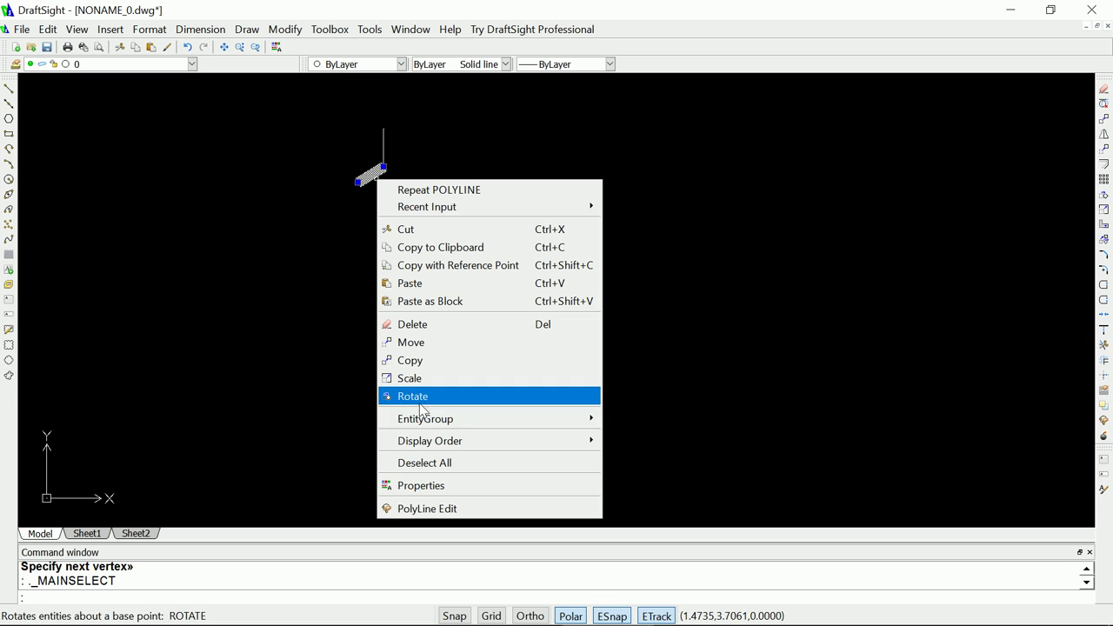
pyautogui.click(421, 487)
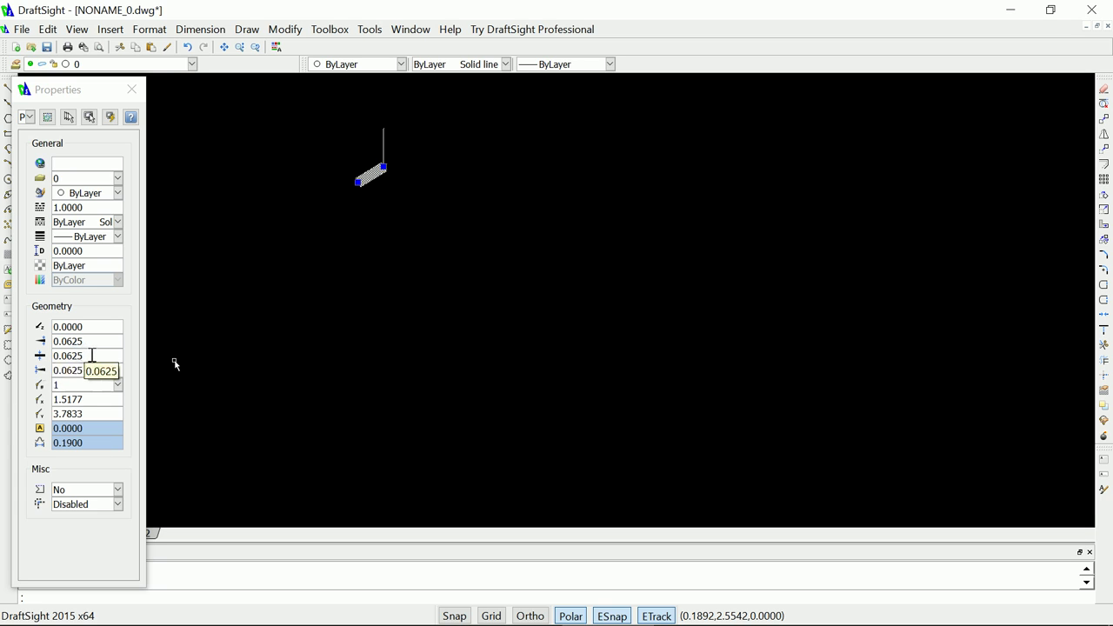
pyautogui.moveTo(91, 355); pyautogui.dragTo(68, 356)
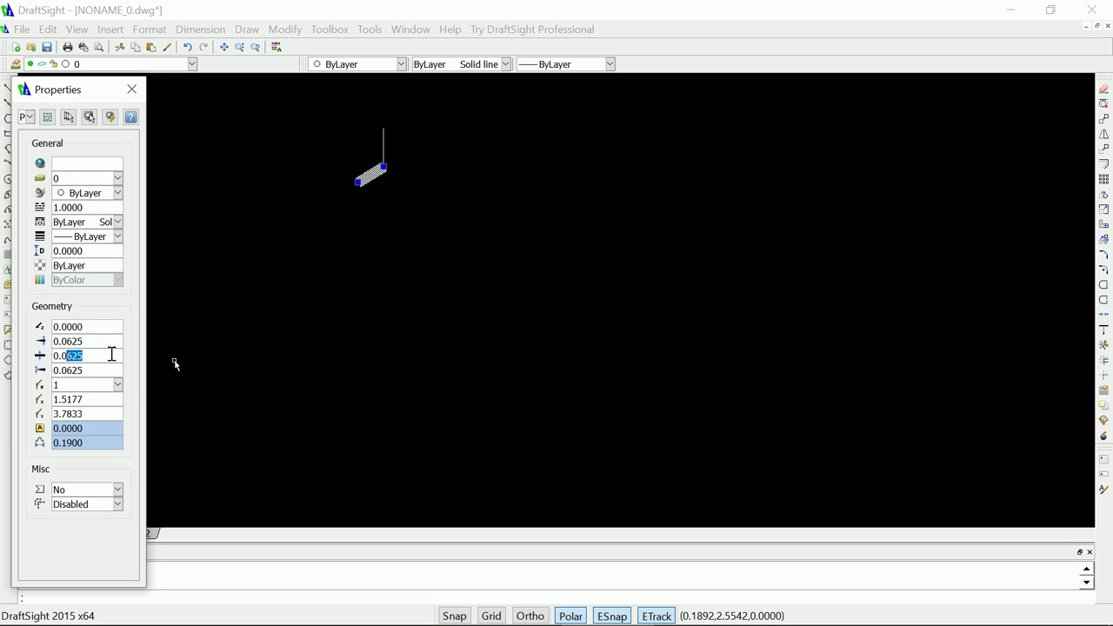
pyautogui.write('4')
pyautogui.press('Return')
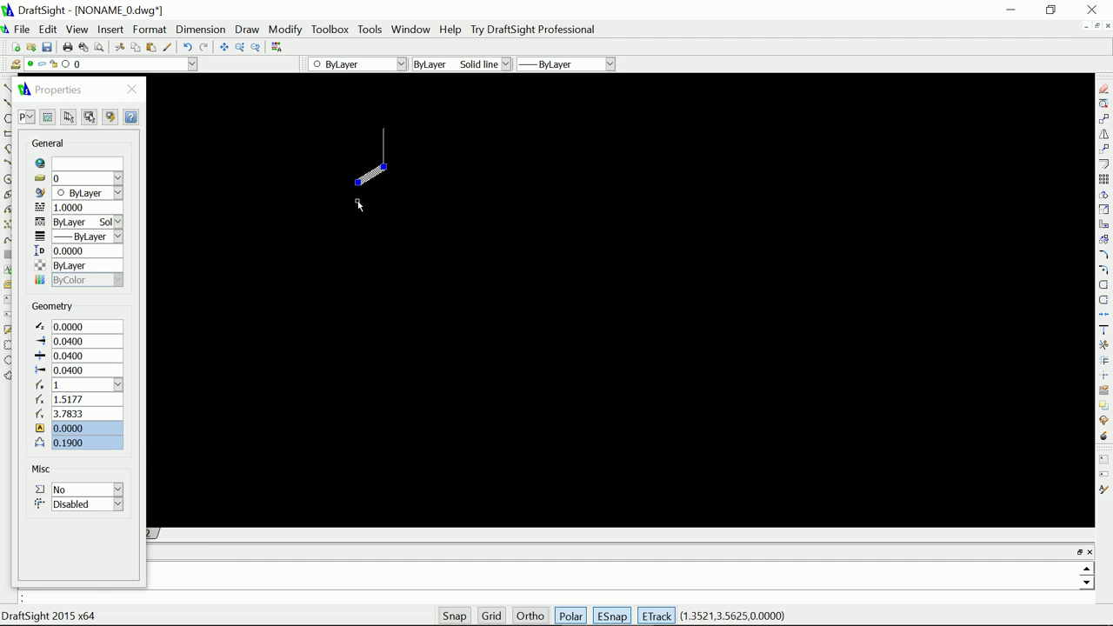
# - Close the polyline segment's properties and clear the selection
pyautogui.click(355, 209)
pyautogui.press('Escape')
pyautogui.click(355, 210)
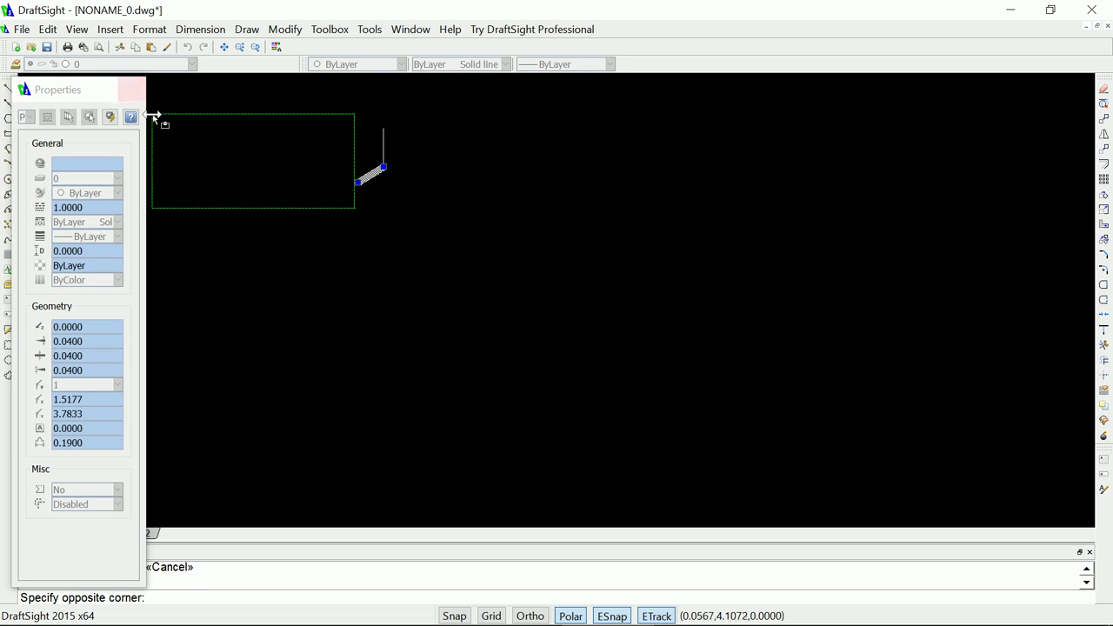
pyautogui.click(132, 89)
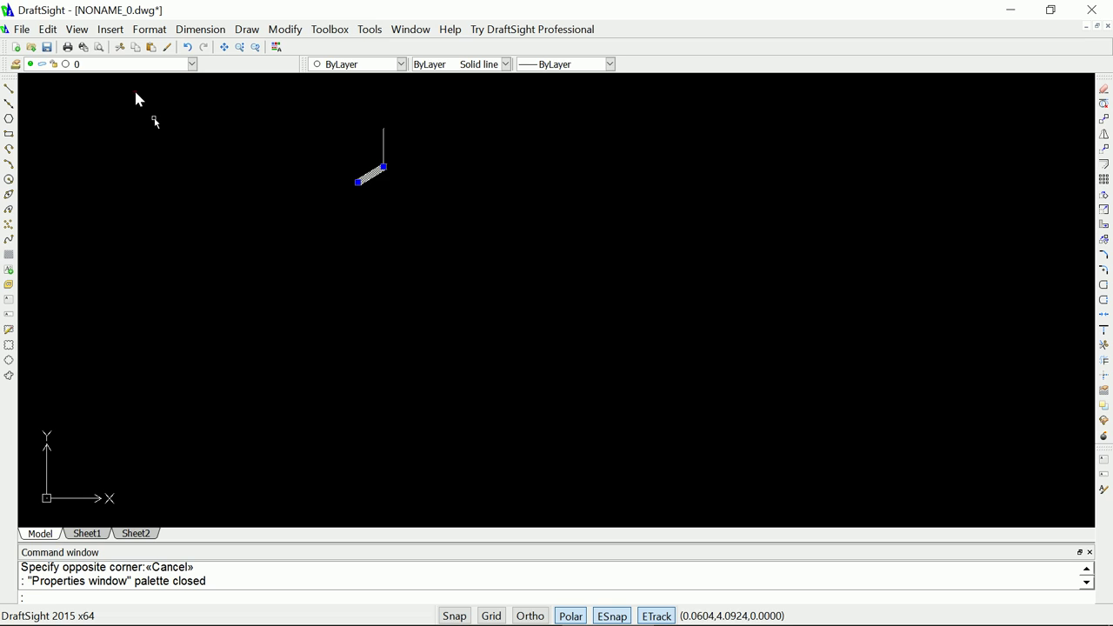
pyautogui.click(391, 272)
pyautogui.press('Escape')
pyautogui.press('Escape')
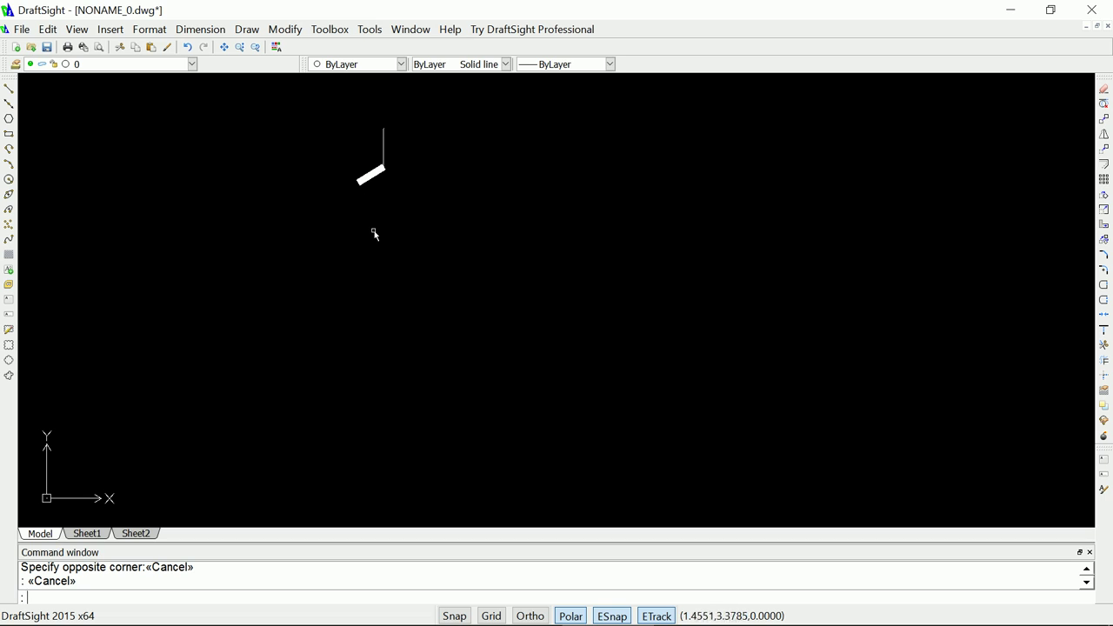
# - Mirror the diagonal polyline segment about a horizontal line through its lower-left end, keeping the original
pyautogui.click(1104, 135)
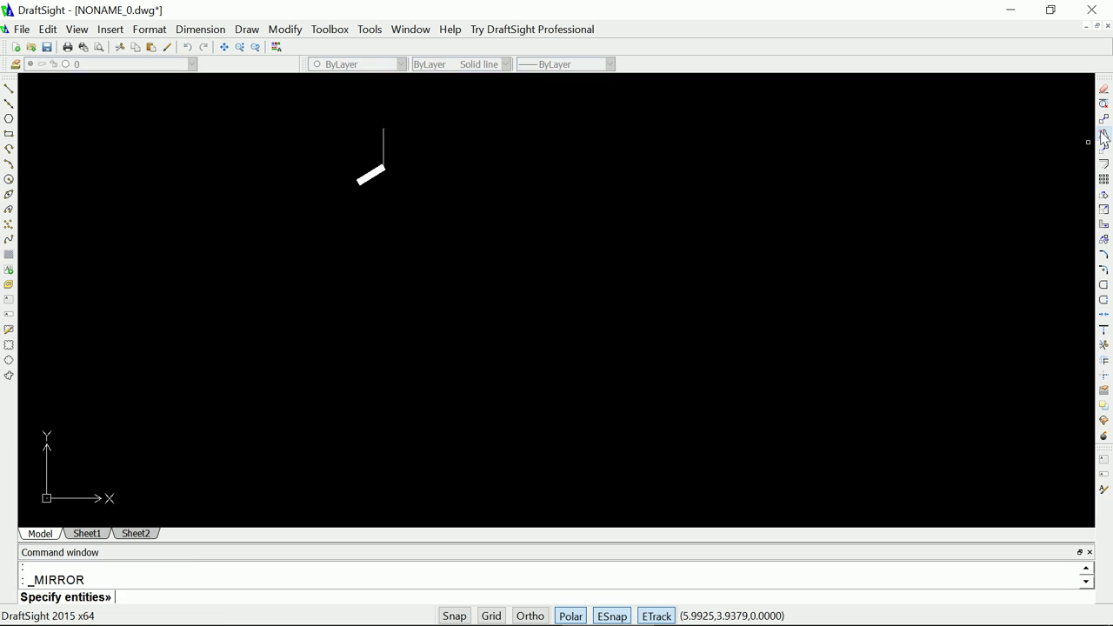
pyautogui.click(373, 175)
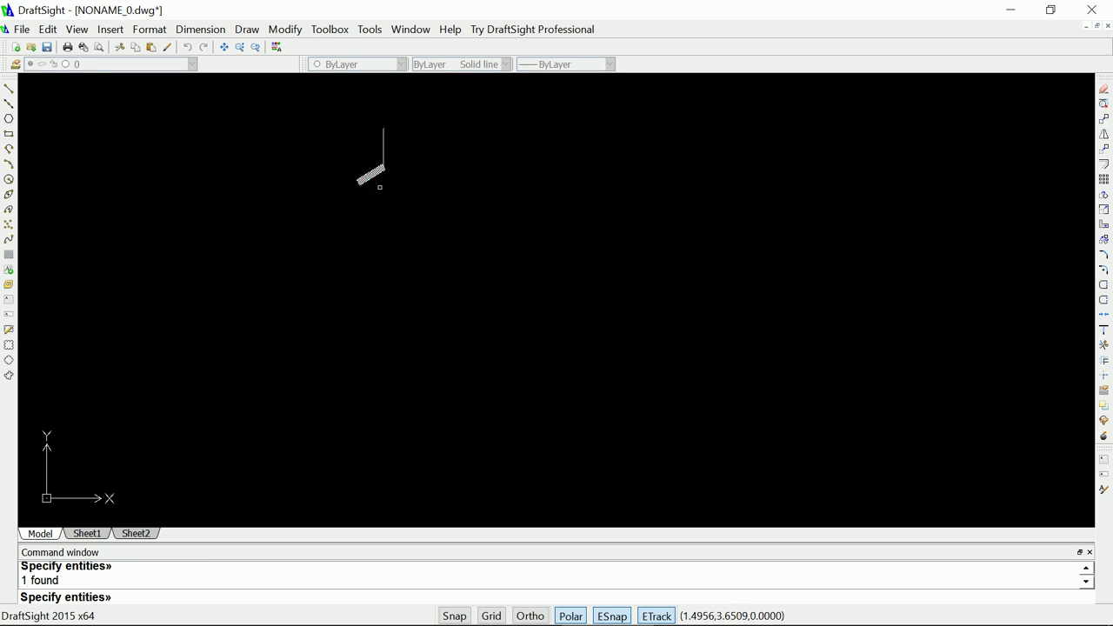
pyautogui.press('Return')
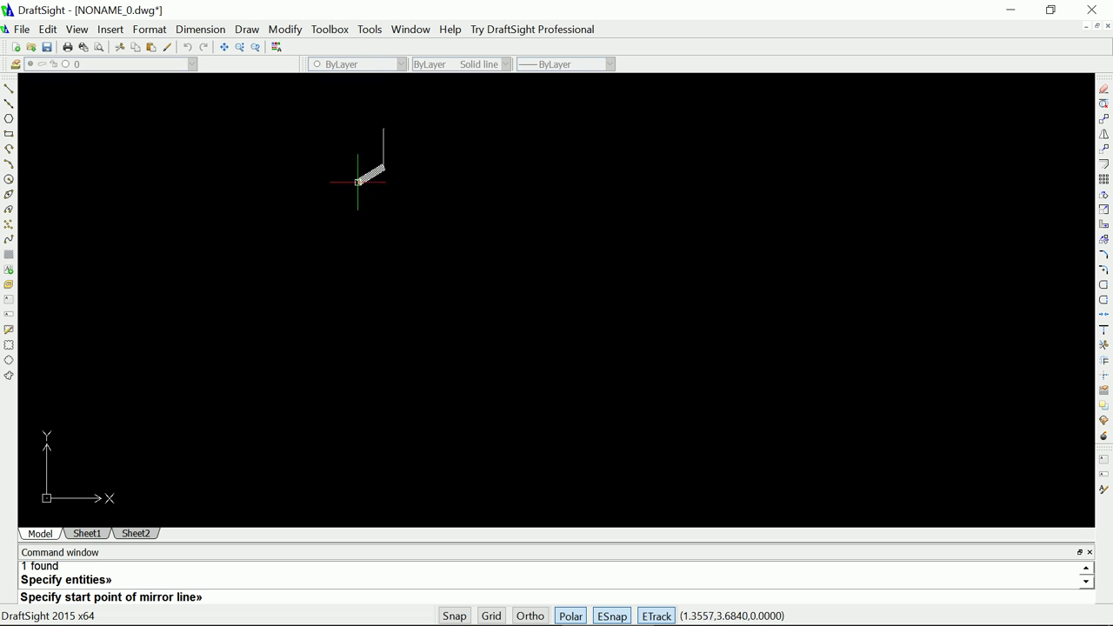
pyautogui.click(357, 181)
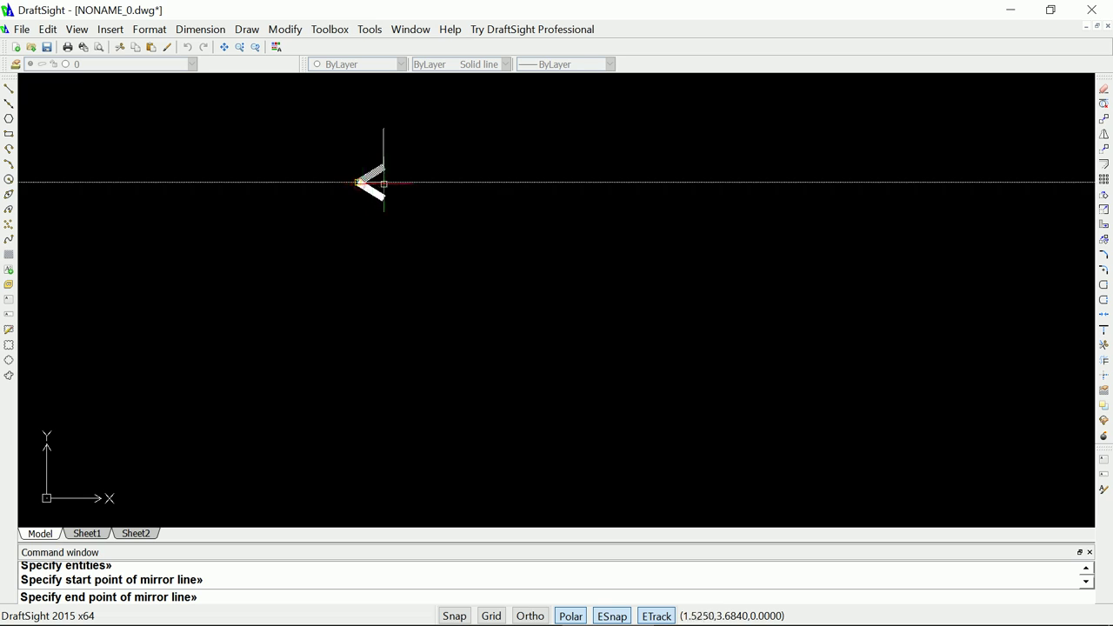
pyautogui.click(615, 183)
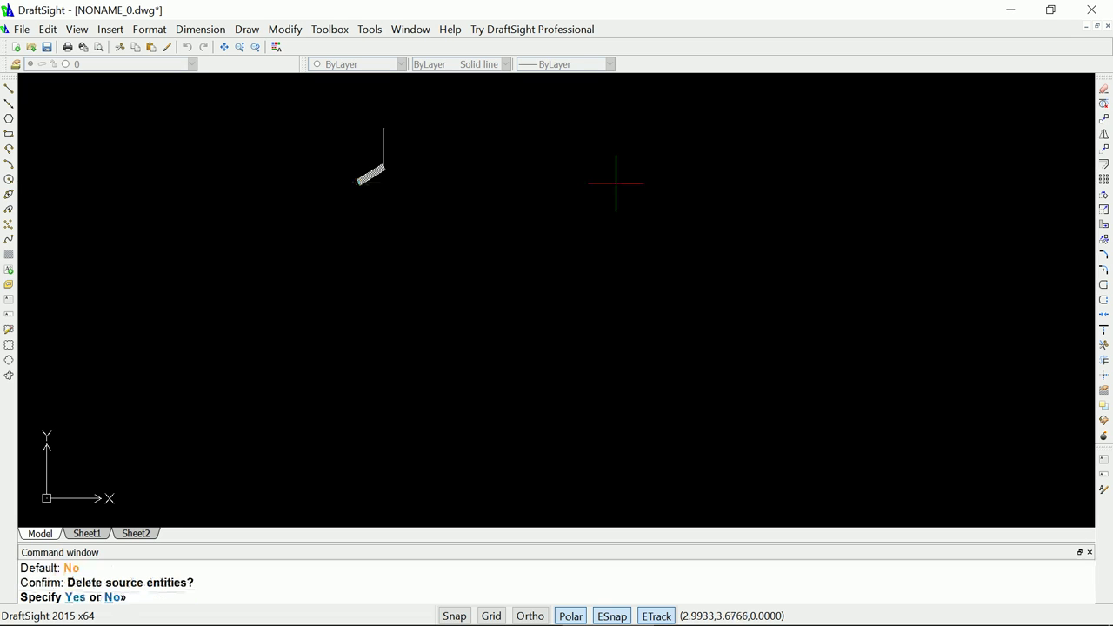
pyautogui.press('Return')
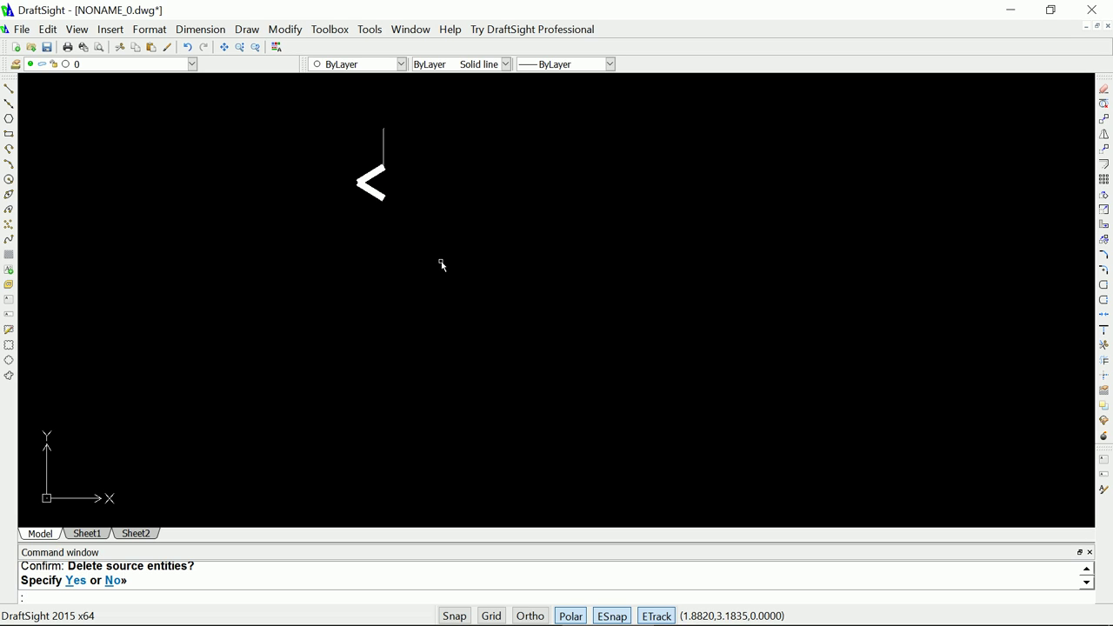
# - Mirror both diagonal segments about the vertical line through the lead, keeping the originals so the four segments form a diamond
pyautogui.click(1103, 148)
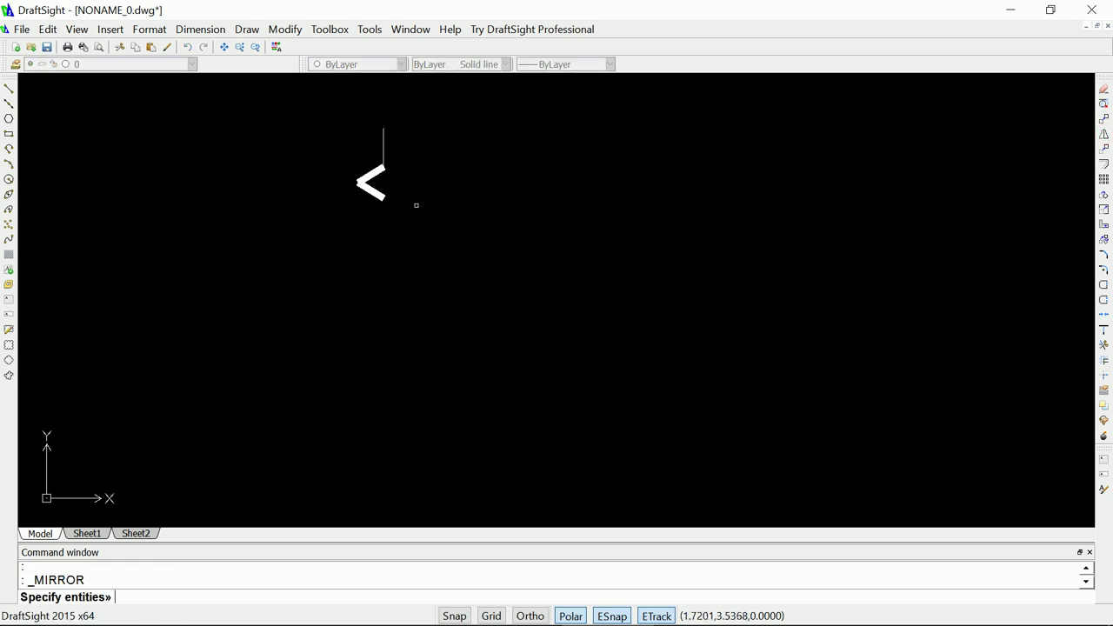
pyautogui.click(376, 189)
pyautogui.click(371, 175)
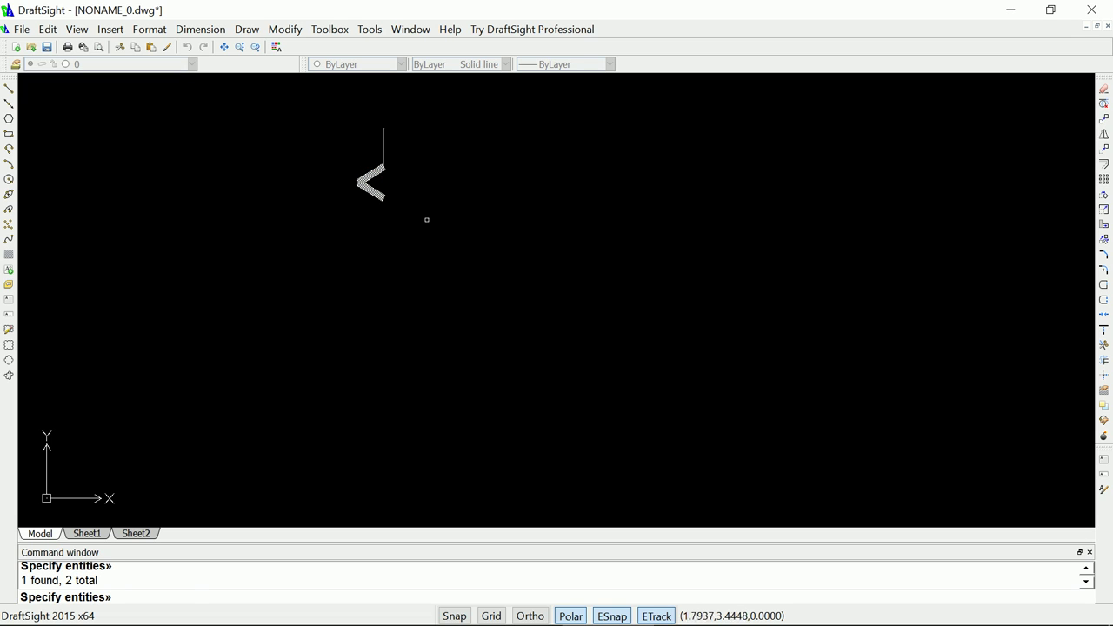
pyautogui.press('Return')
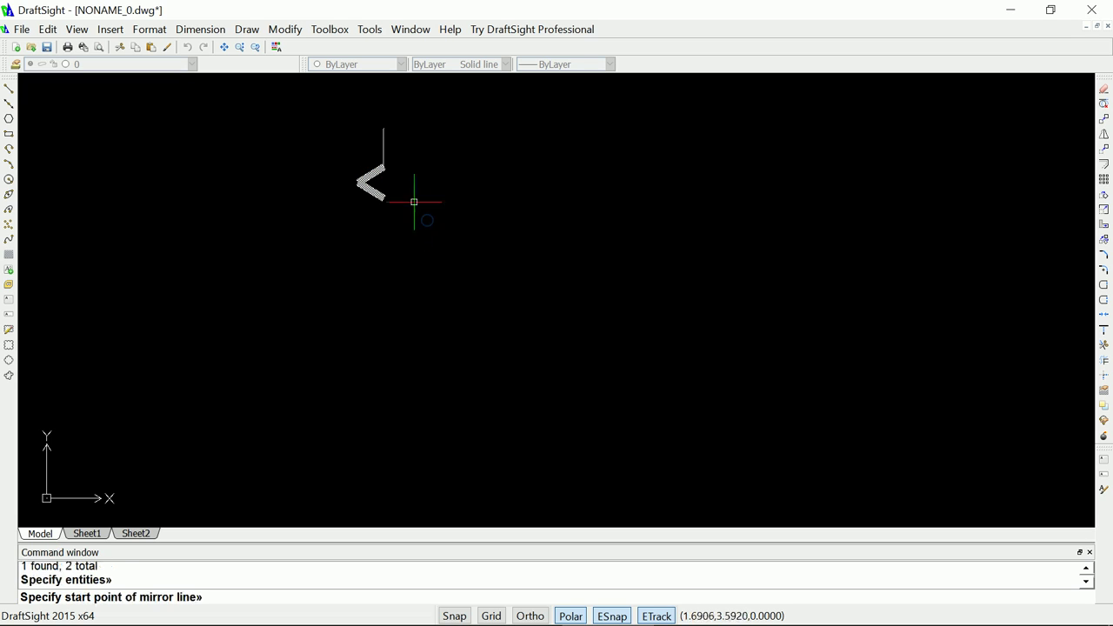
pyautogui.click(383, 128)
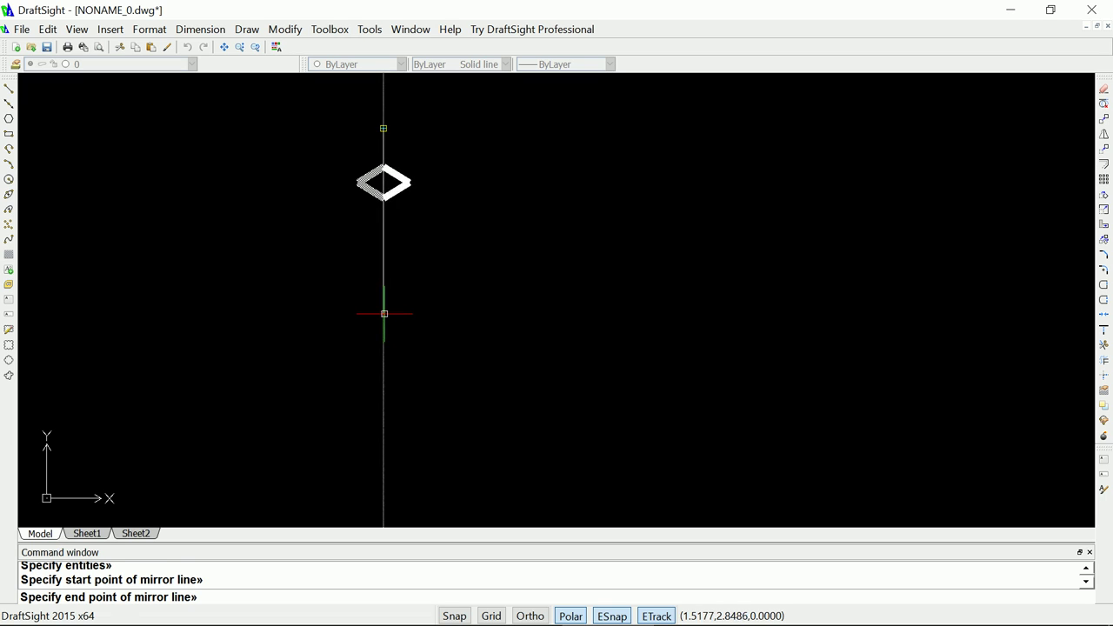
pyautogui.click(384, 313)
pyautogui.press('Return')
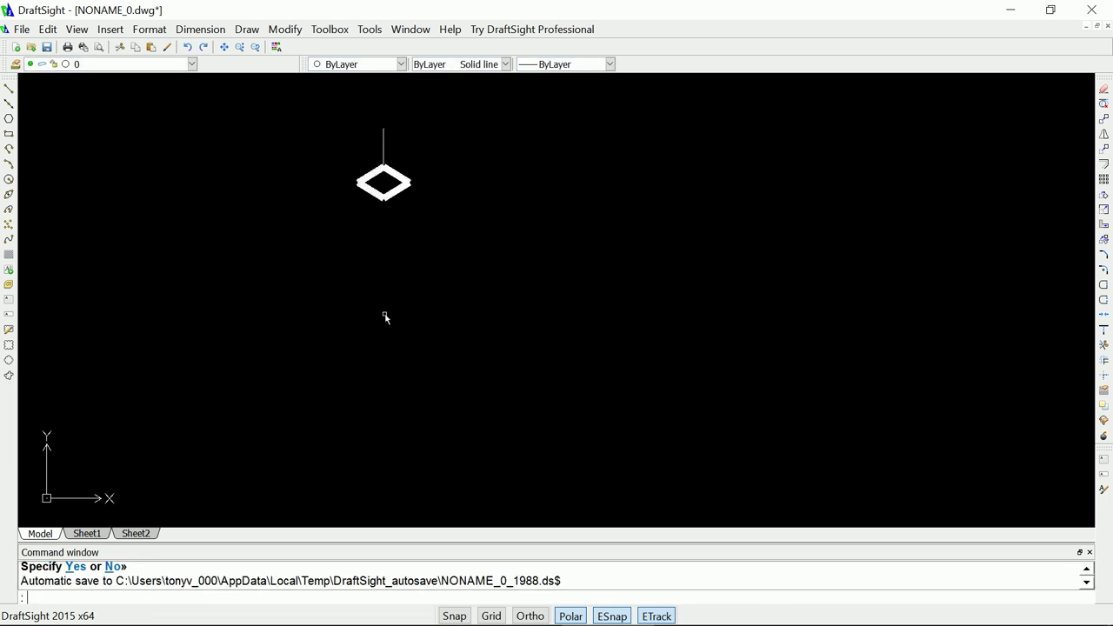
# - Move the two right-hand segments down so their upper end meets the lower end of the left-hand pair
pyautogui.click(399, 195)
pyautogui.click(397, 173)
pyautogui.rightClick(422, 174)
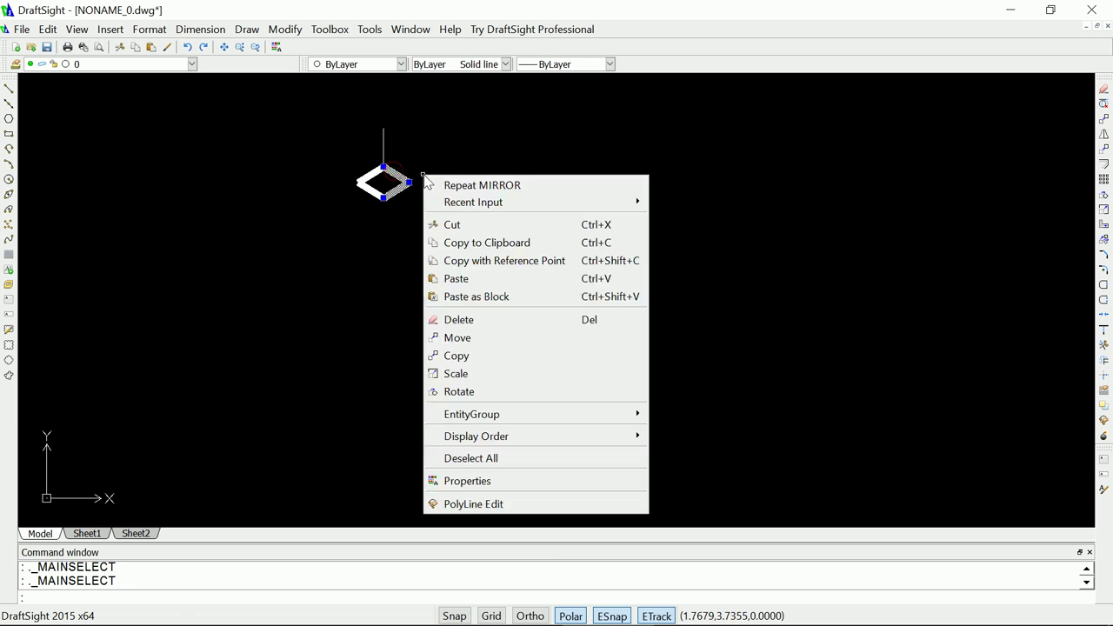
pyautogui.click(465, 338)
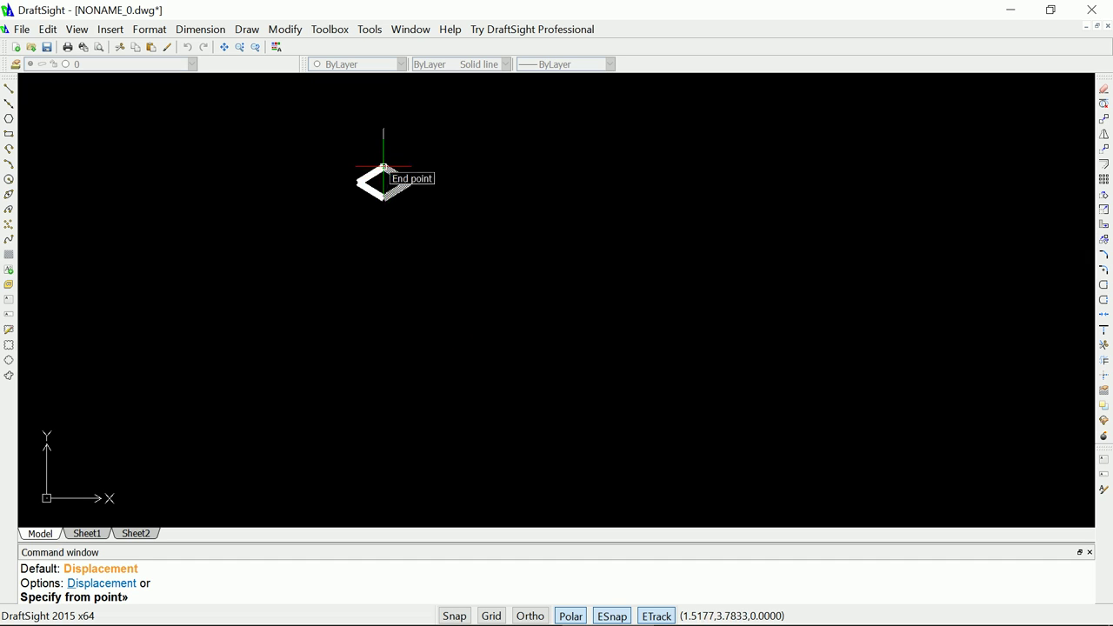
pyautogui.click(383, 166)
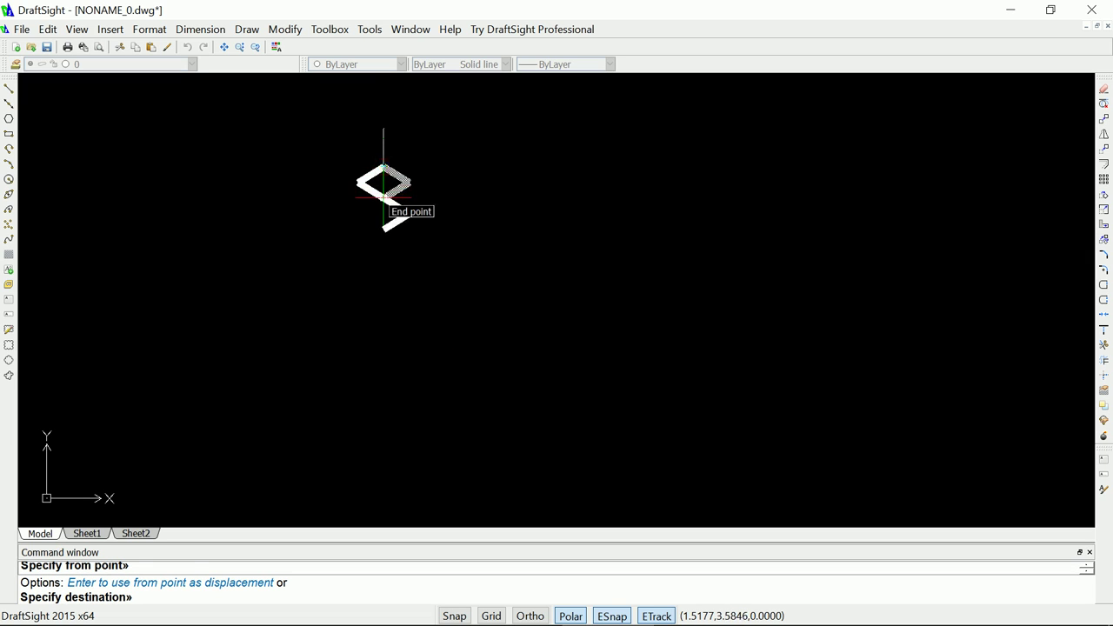
pyautogui.click(383, 198)
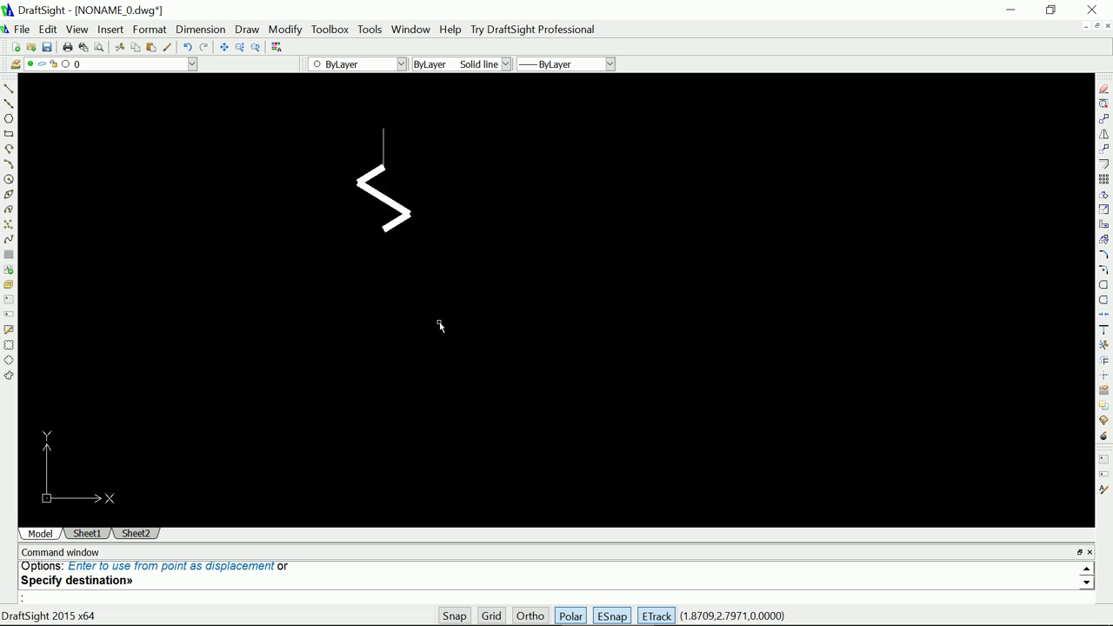
# - Copy the four zigzag segments with their top end as reference point and paste them at the zigzag's lower end
pyautogui.click(344, 173)
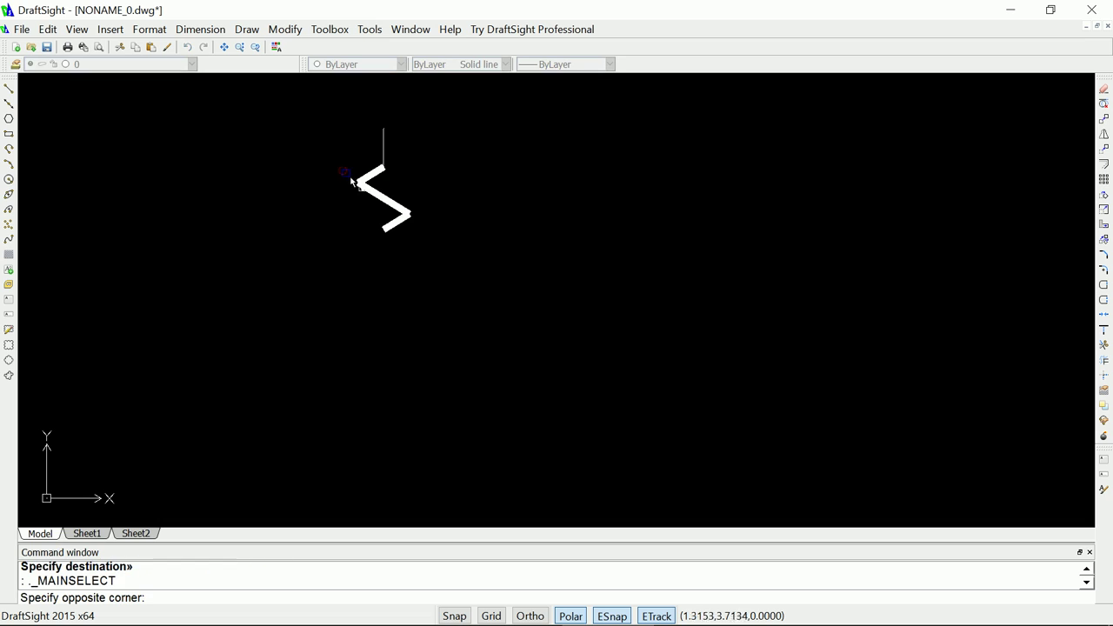
pyautogui.click(429, 251)
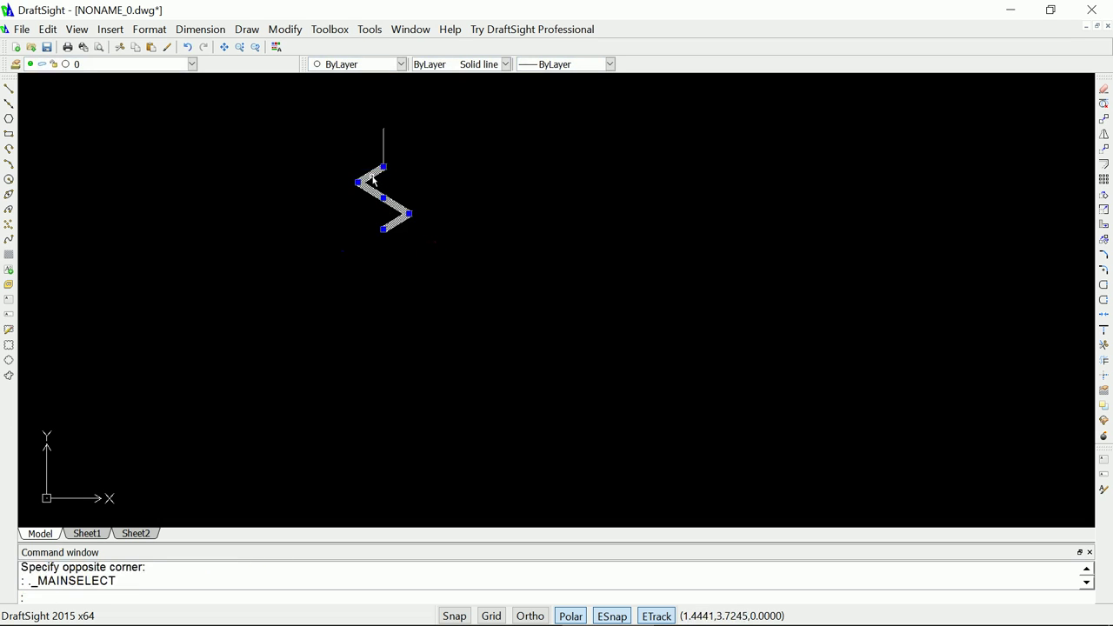
pyautogui.rightClick(430, 176)
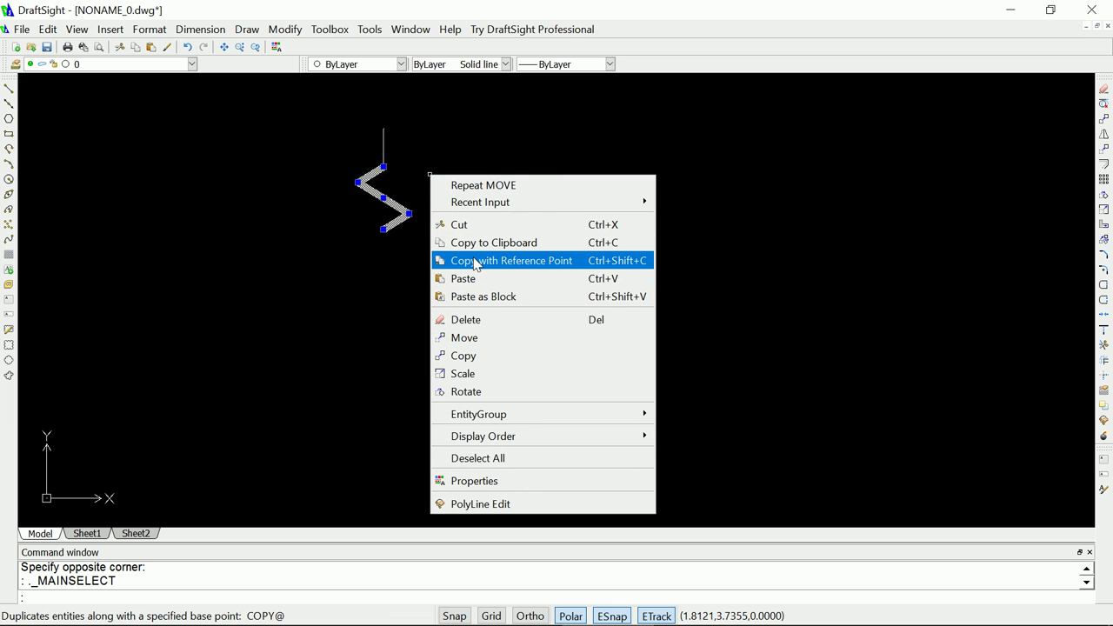
pyautogui.click(474, 262)
pyautogui.click(382, 166)
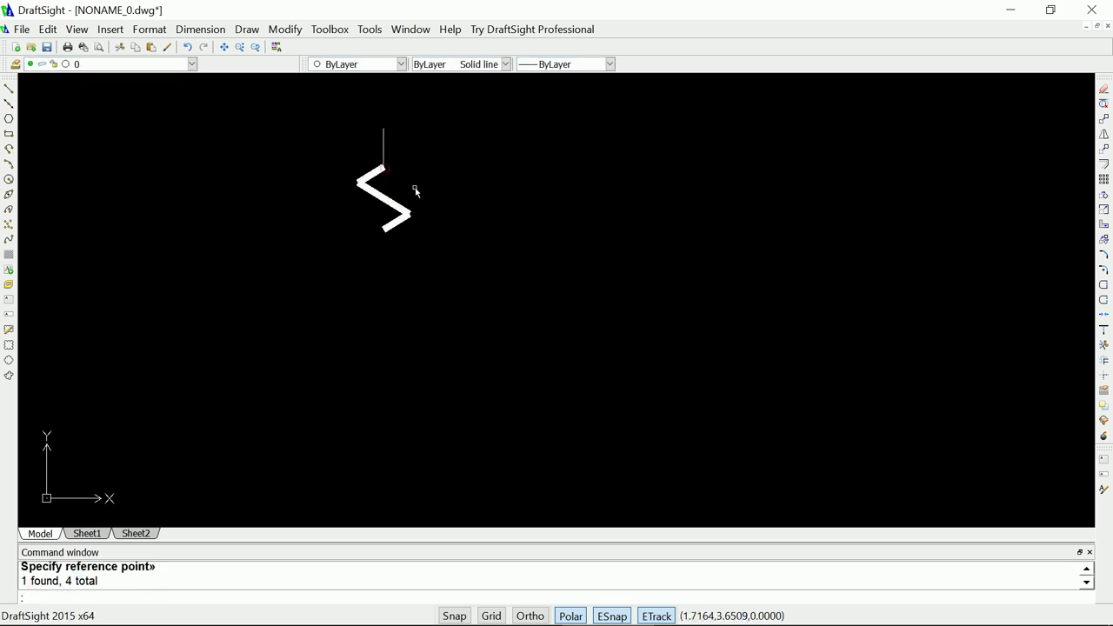
pyautogui.rightClick(459, 216)
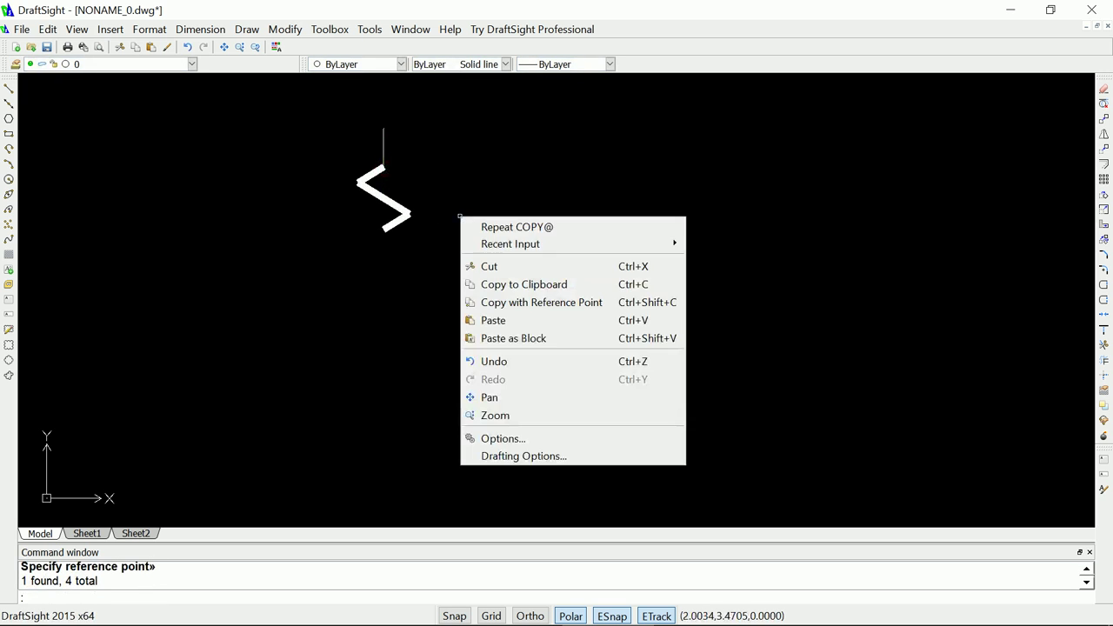
pyautogui.click(505, 321)
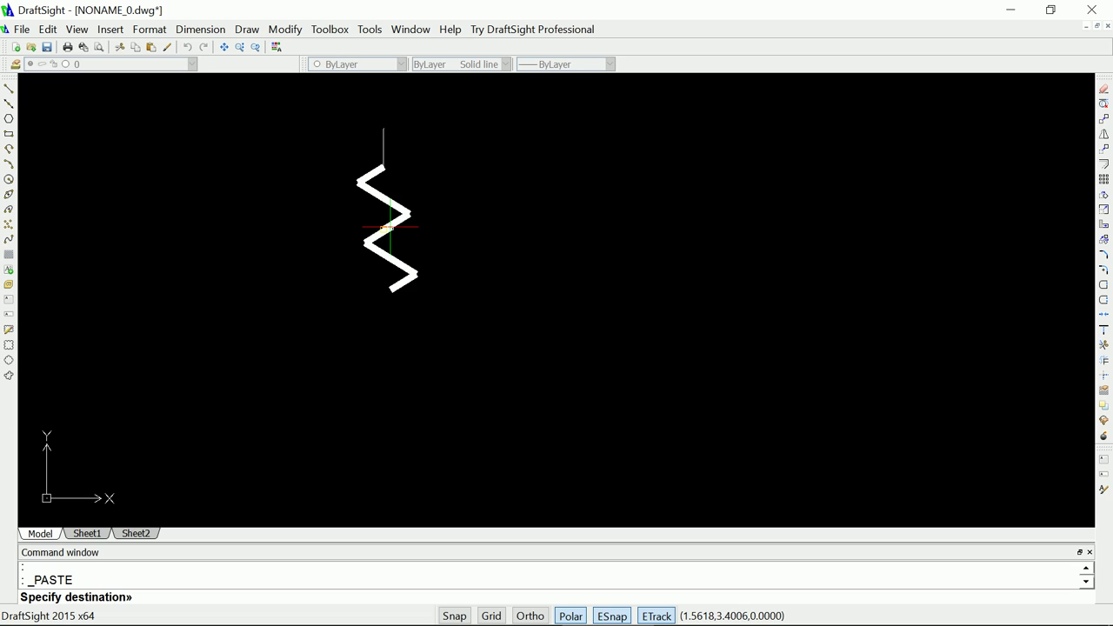
pyautogui.click(387, 228)
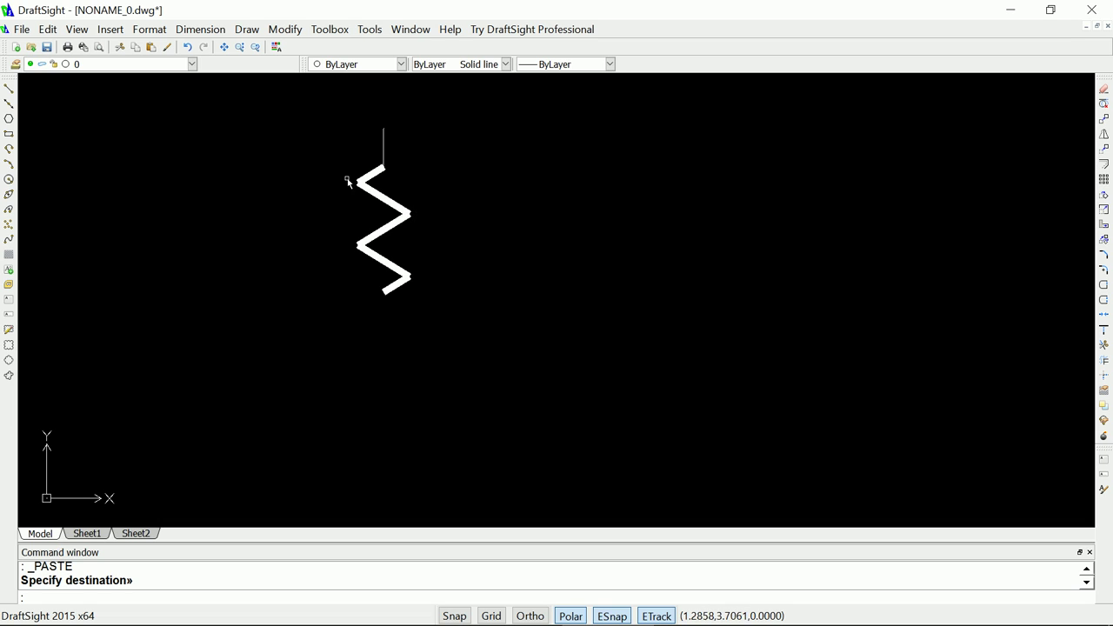
# - Try to join all eight zigzag segments into one polyline with the PEDIT Join option and check the last segment
pyautogui.click(318, 171)
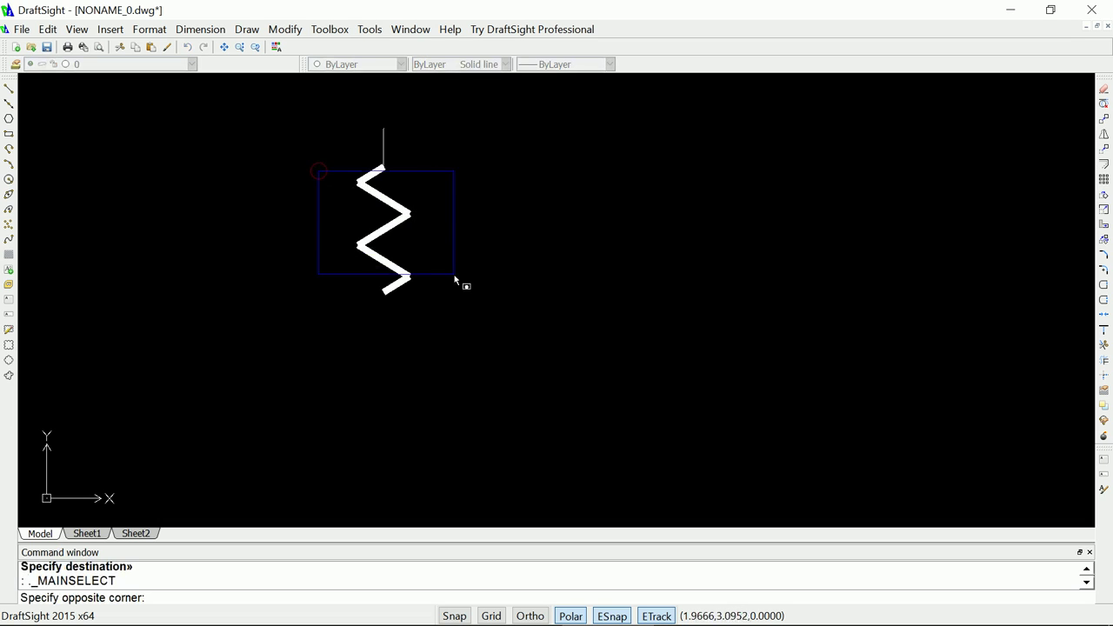
pyautogui.click(458, 311)
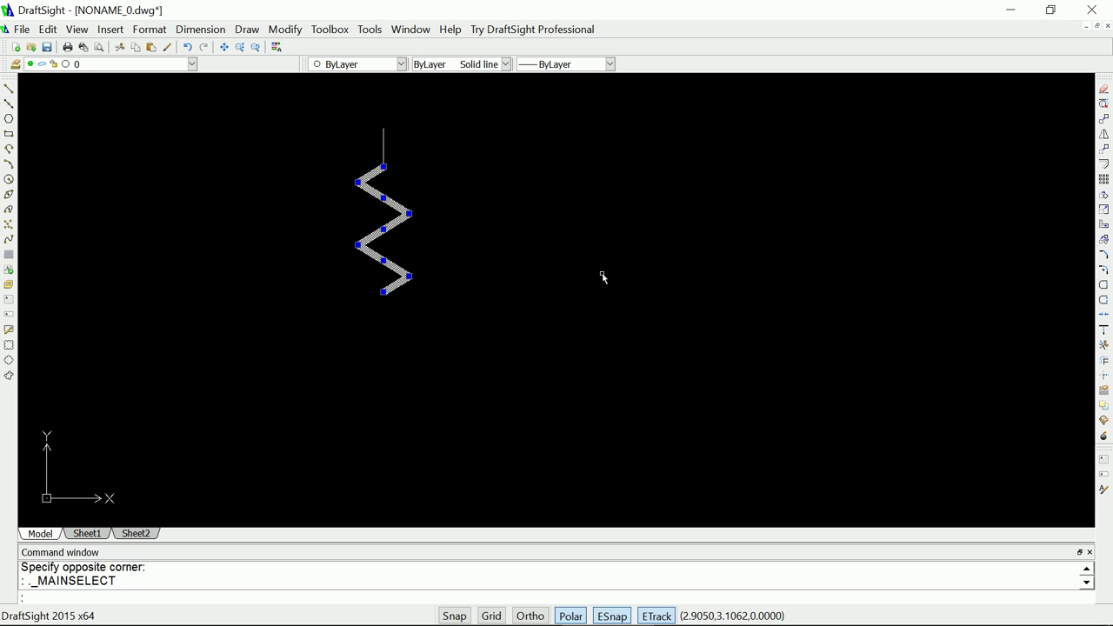
pyautogui.write('pedit')
pyautogui.press('Return')
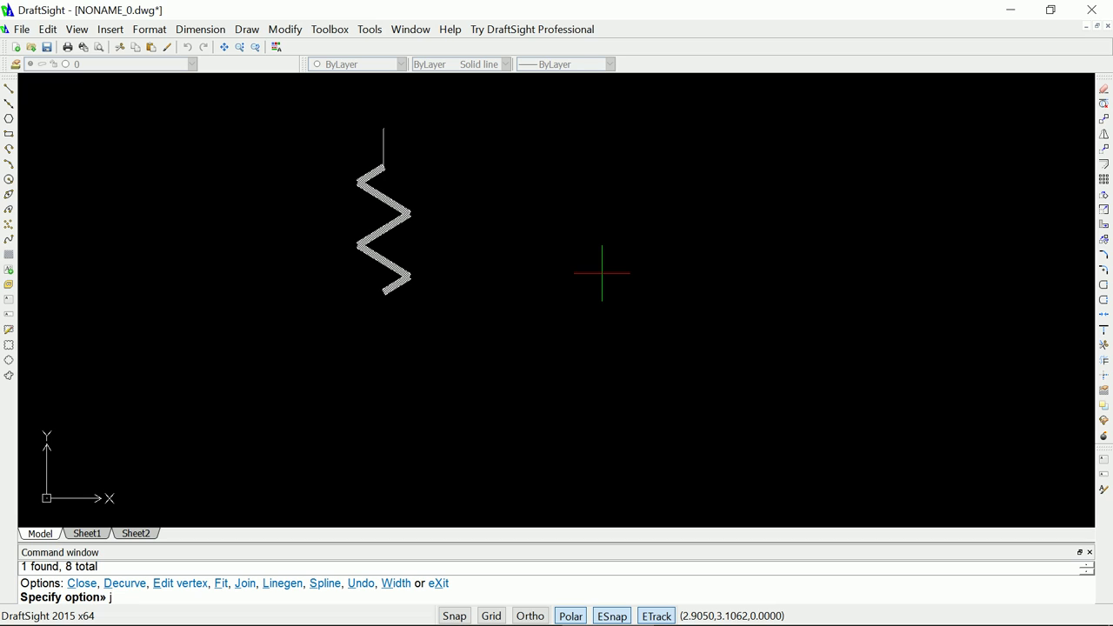
pyautogui.press('Return')
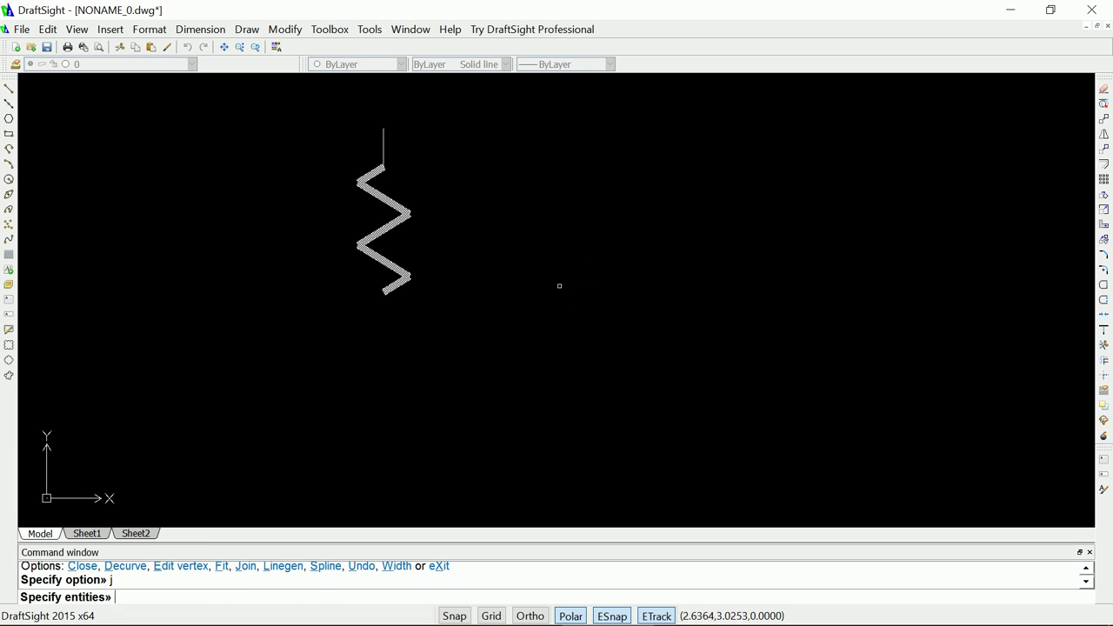
pyautogui.press('Return')
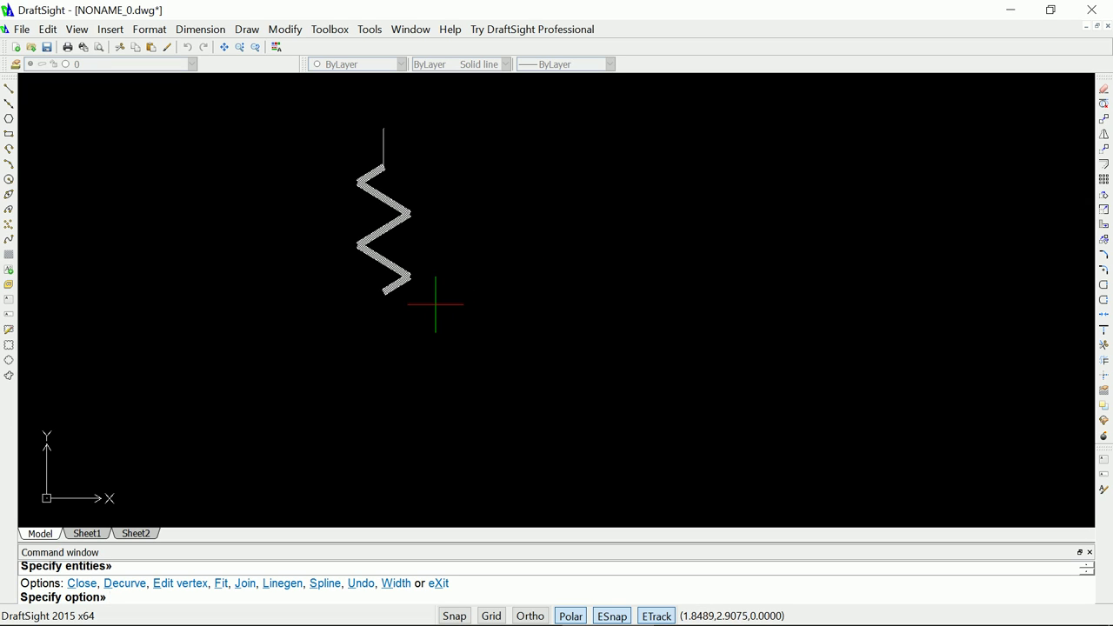
pyautogui.press('Escape')
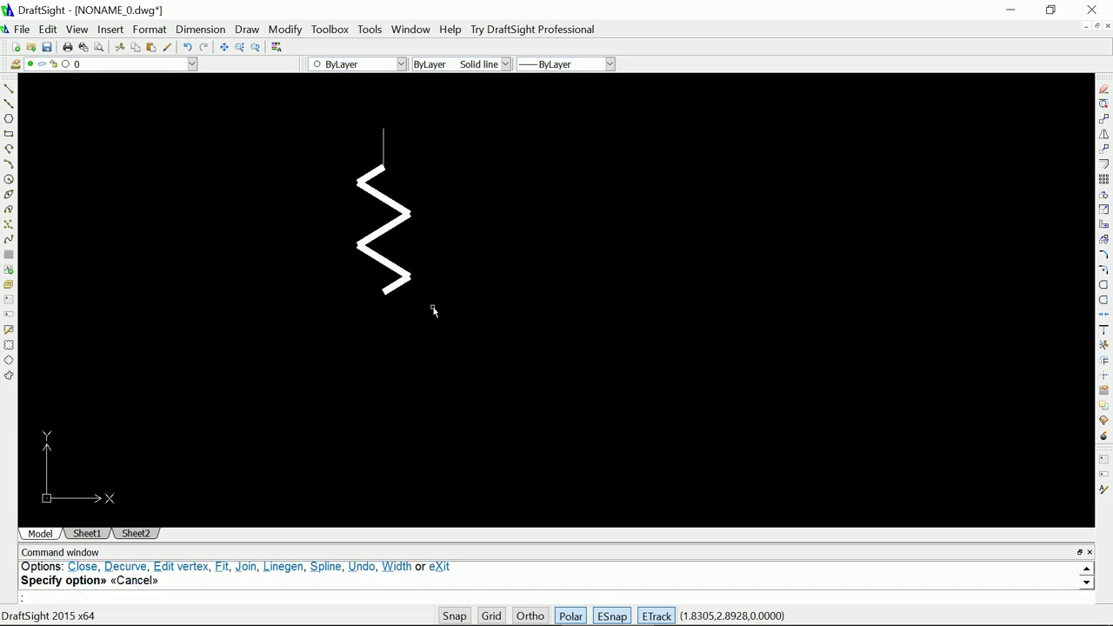
pyautogui.click(401, 288)
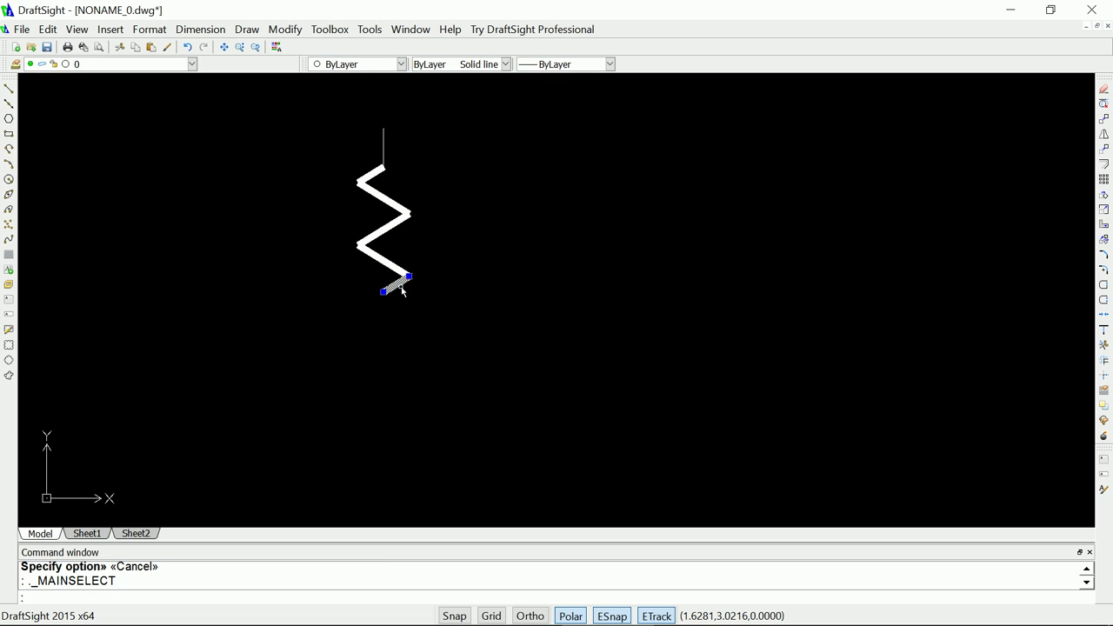
pyautogui.press('Escape')
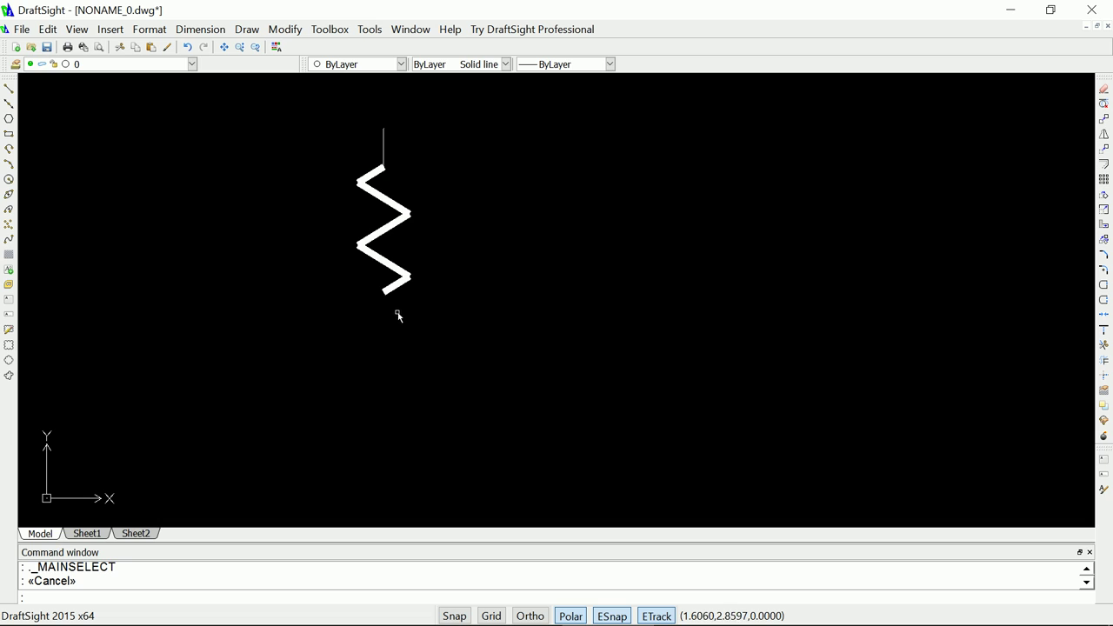
# - Try to join all eight preselected zigzag segments into one polyline with the PEDIT Join option
pyautogui.click(341, 176)
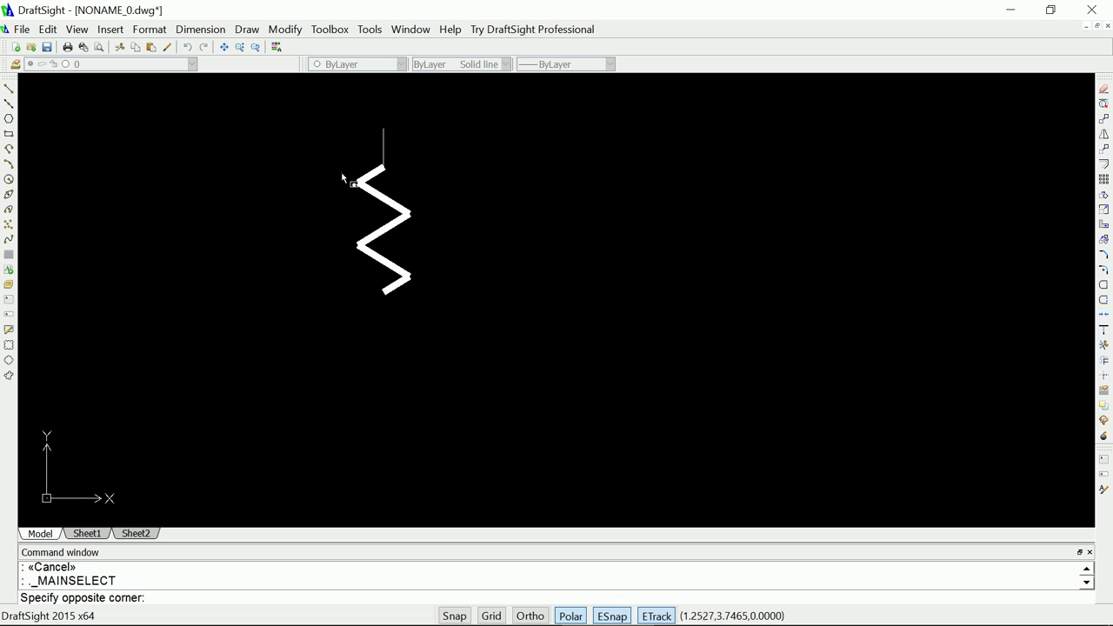
pyautogui.click(453, 322)
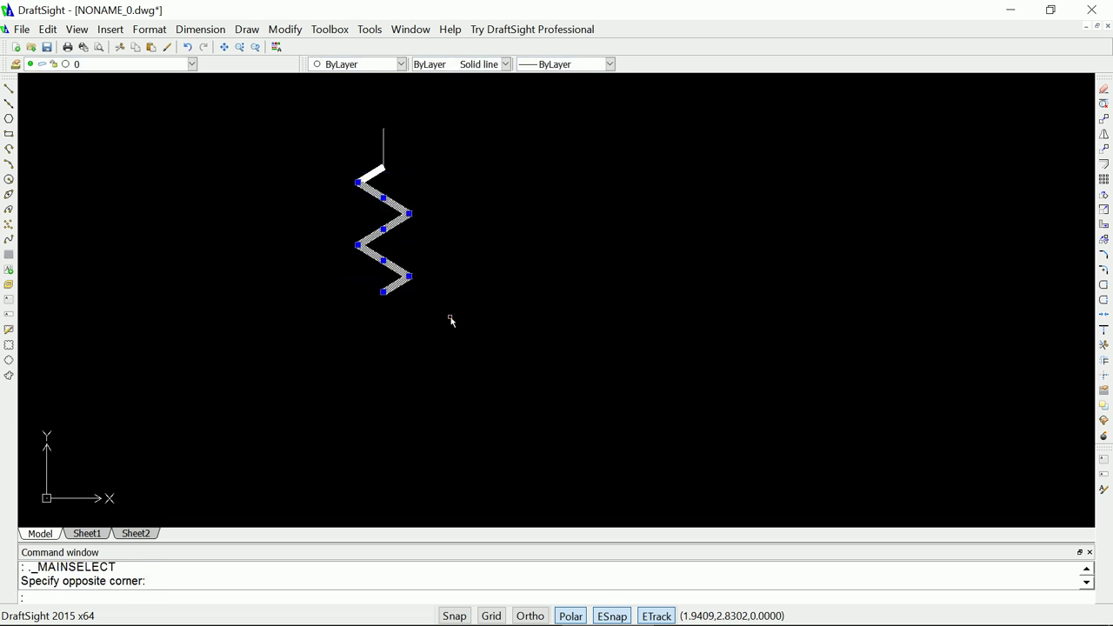
pyautogui.click(372, 175)
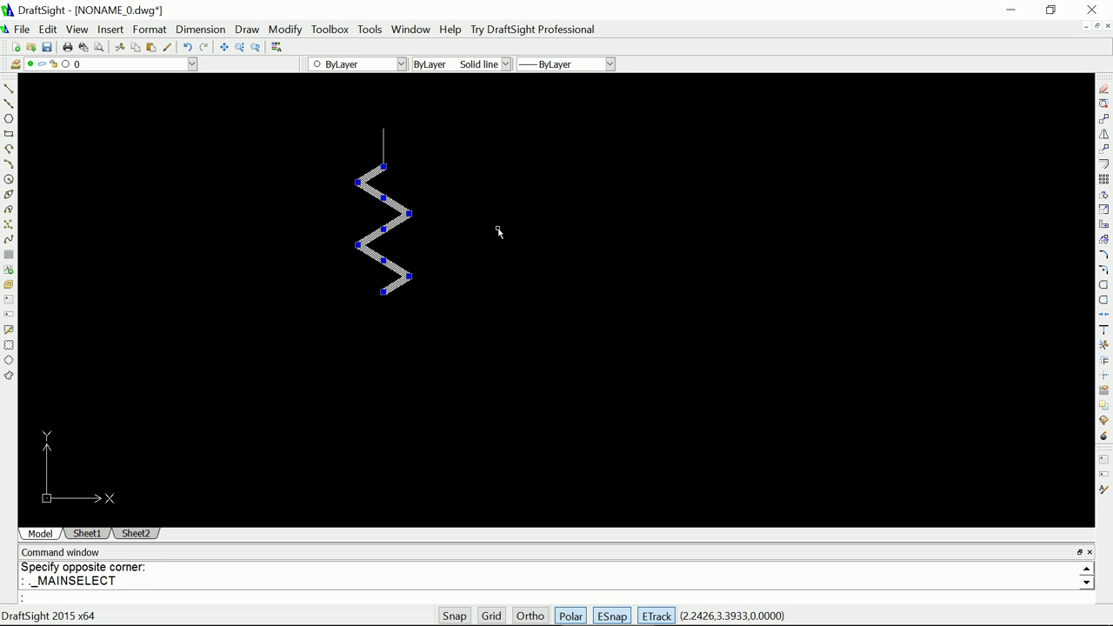
pyautogui.write('pediy')
pyautogui.press('BackSpace')
pyautogui.write('t')
pyautogui.press('Return')
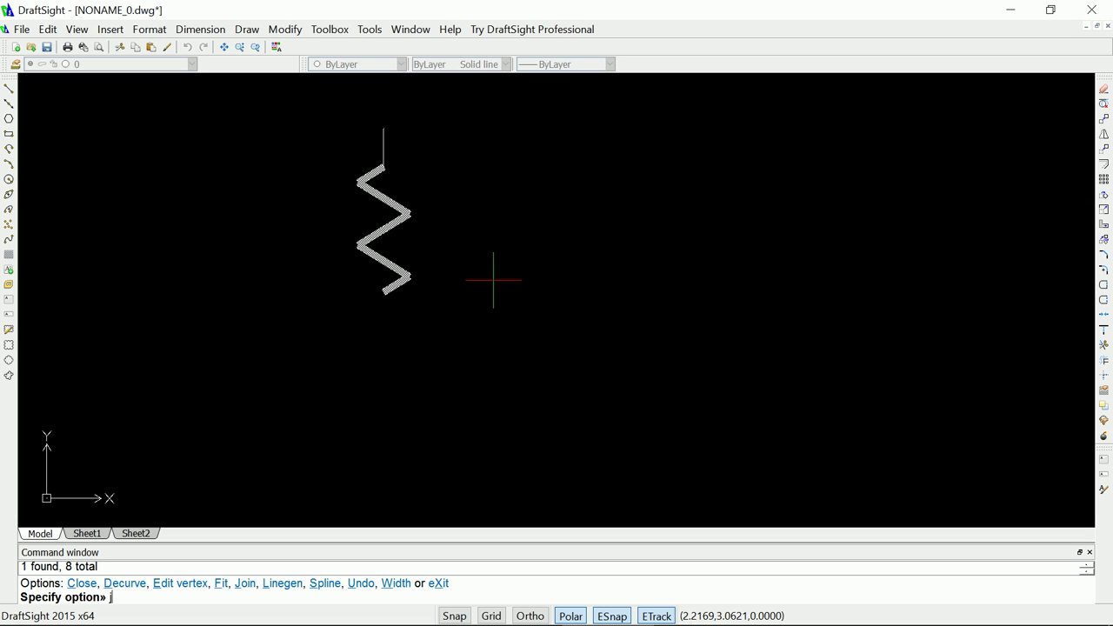
pyautogui.write('j')
pyautogui.press('Return')
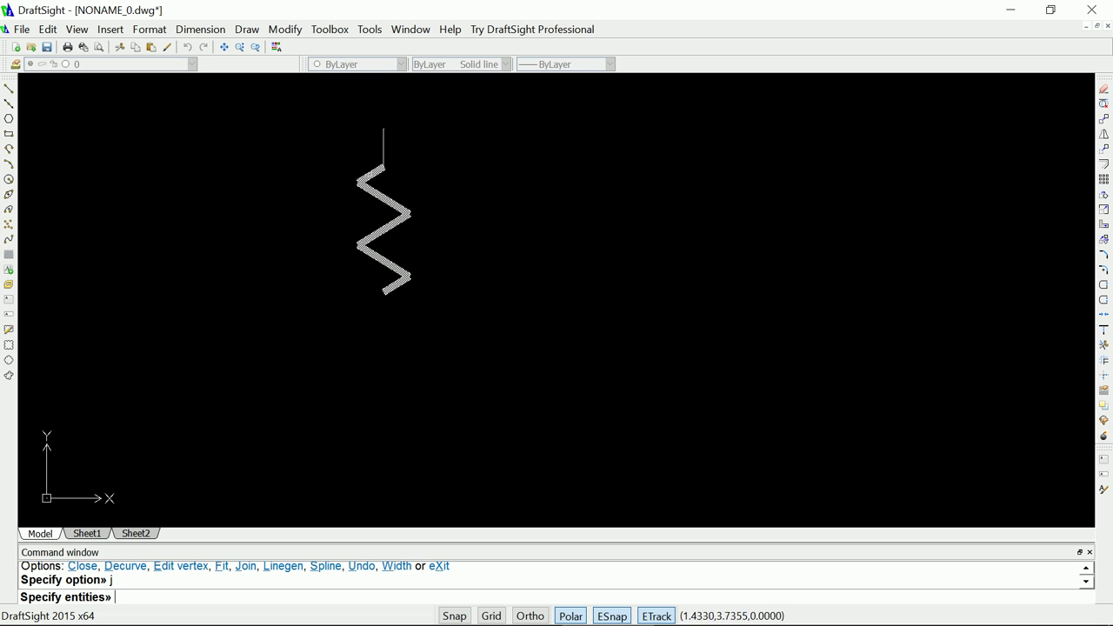
pyautogui.click(318, 166)
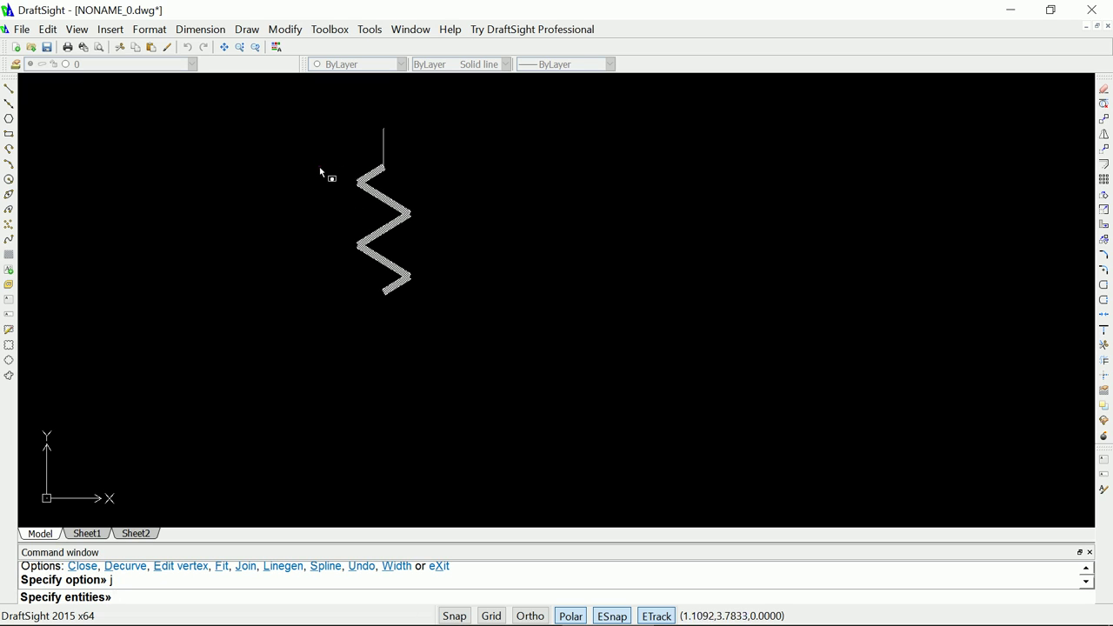
pyautogui.click(448, 320)
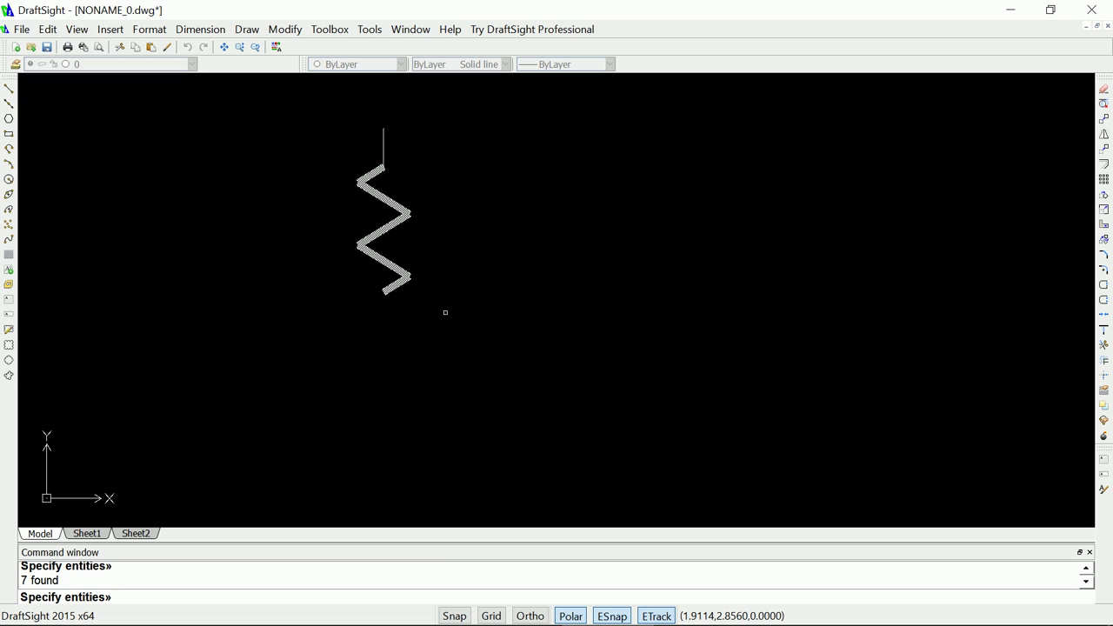
pyautogui.press('Return')
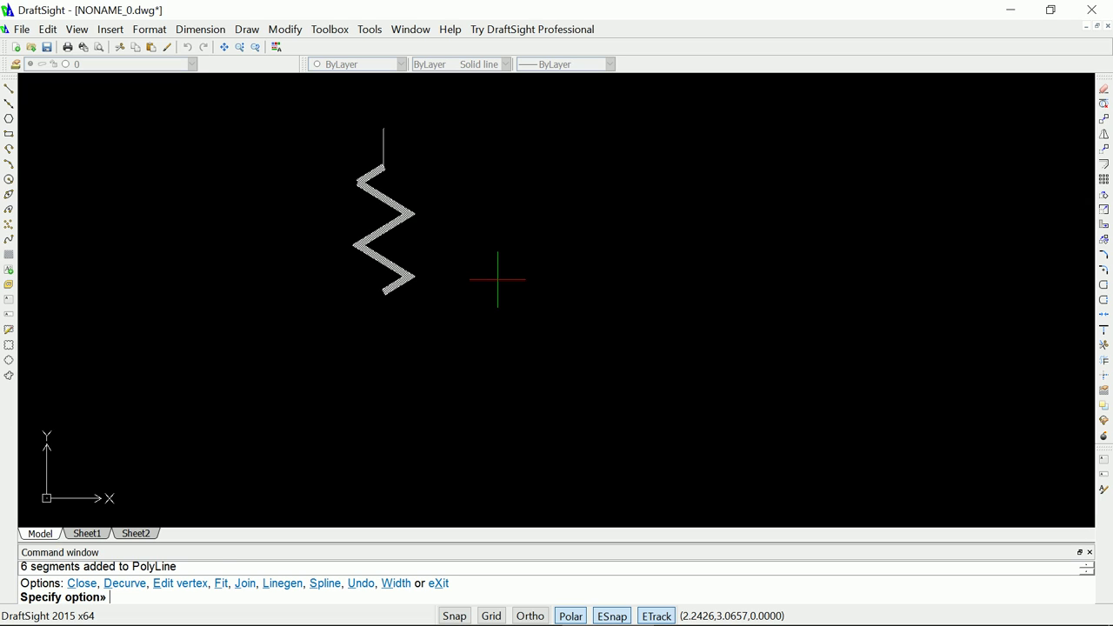
# - Undo the polyline join and leave the PEDIT command
pyautogui.write('u')
pyautogui.press('Return')
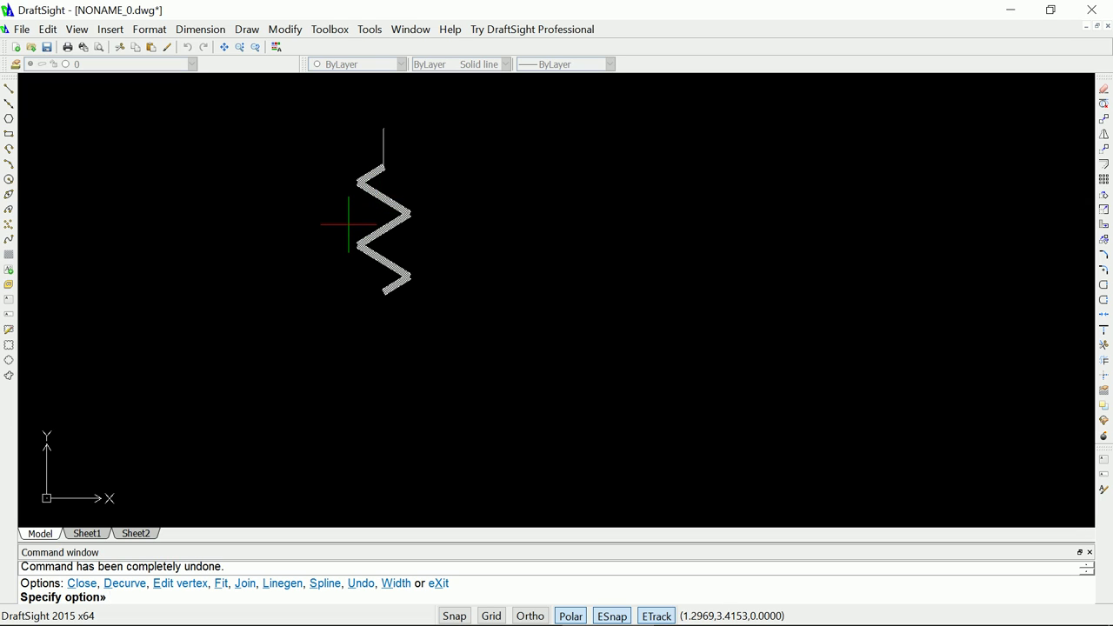
pyautogui.press('Escape')
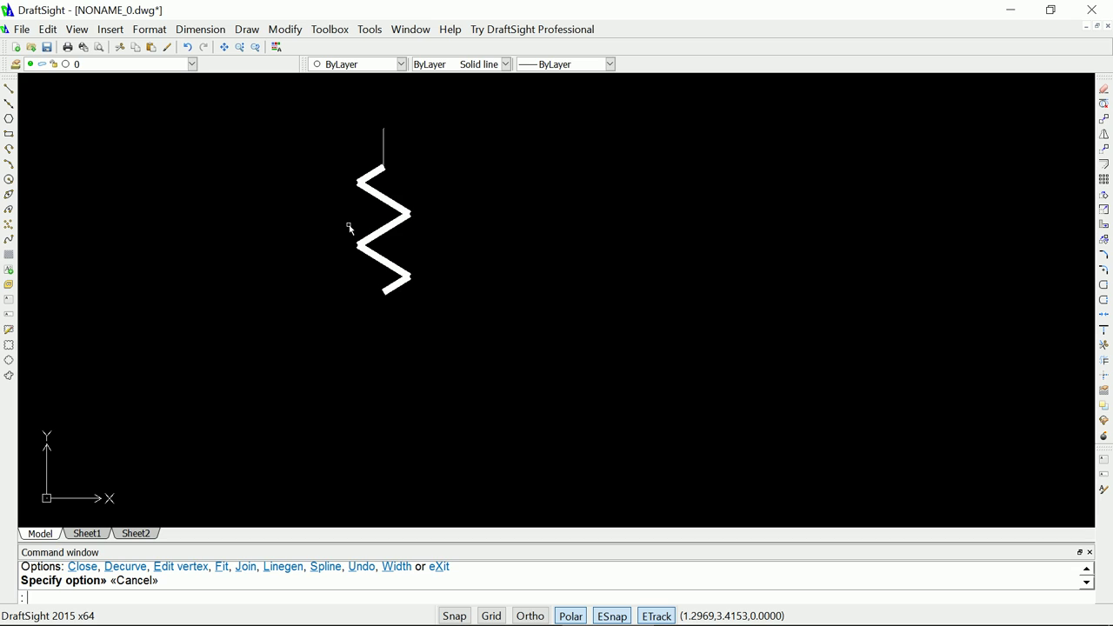
pyautogui.press('Escape')
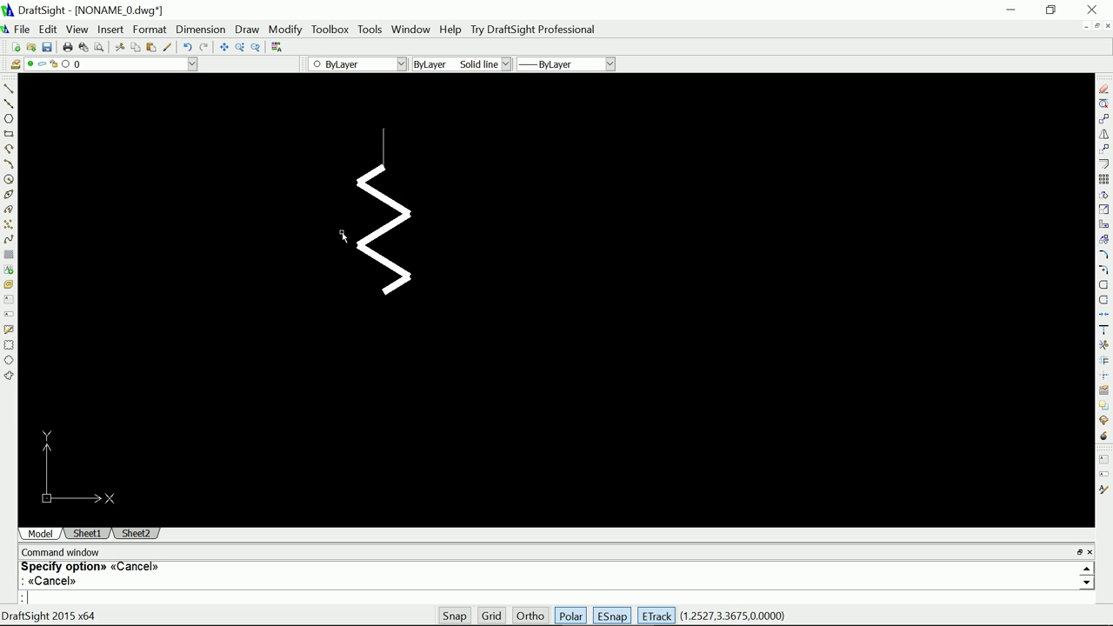
pyautogui.write('pedit')
pyautogui.press('Return')
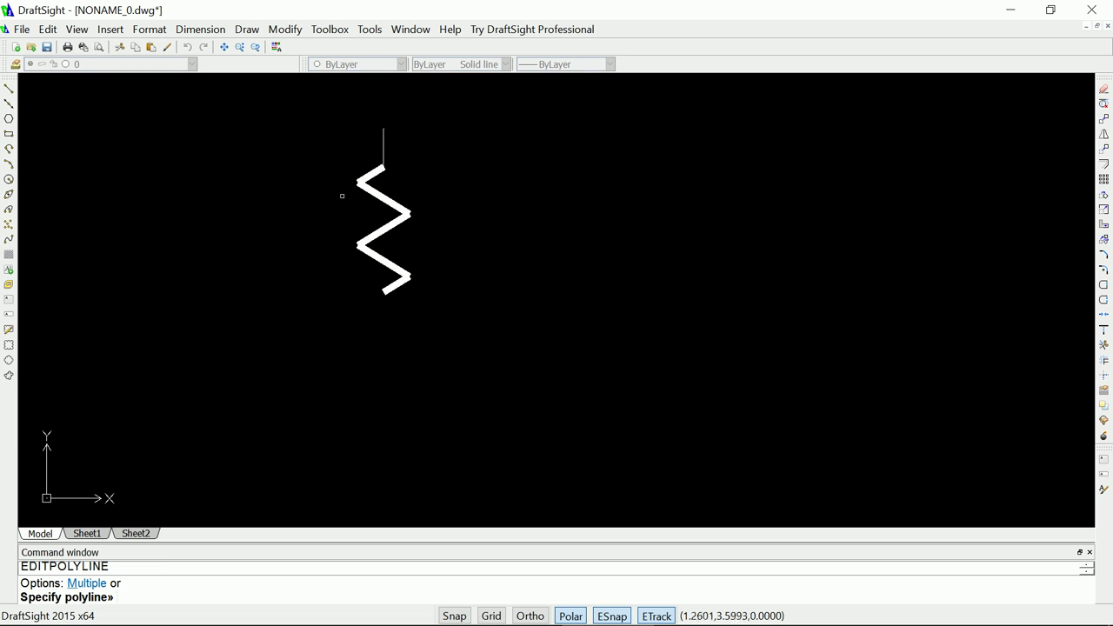
pyautogui.click(373, 178)
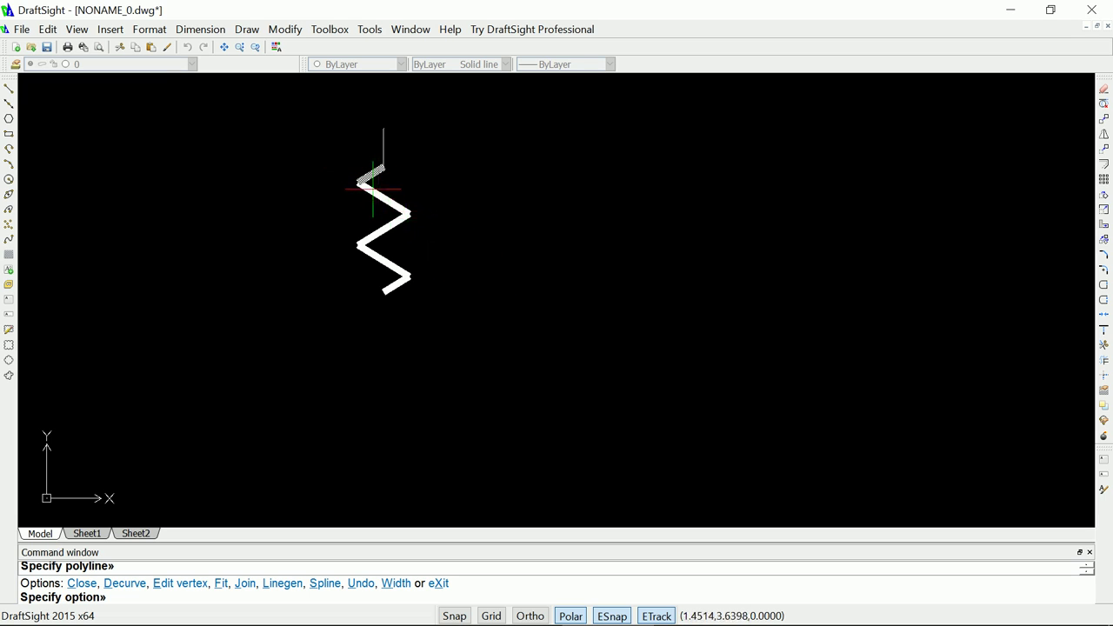
pyautogui.press('Escape')
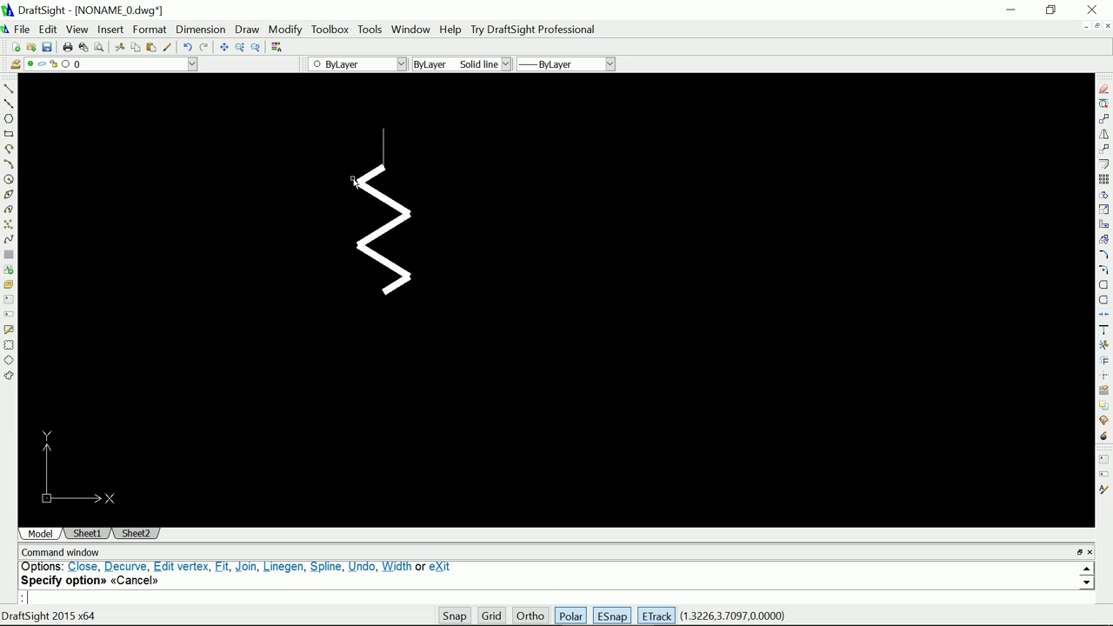
pyautogui.press('Escape')
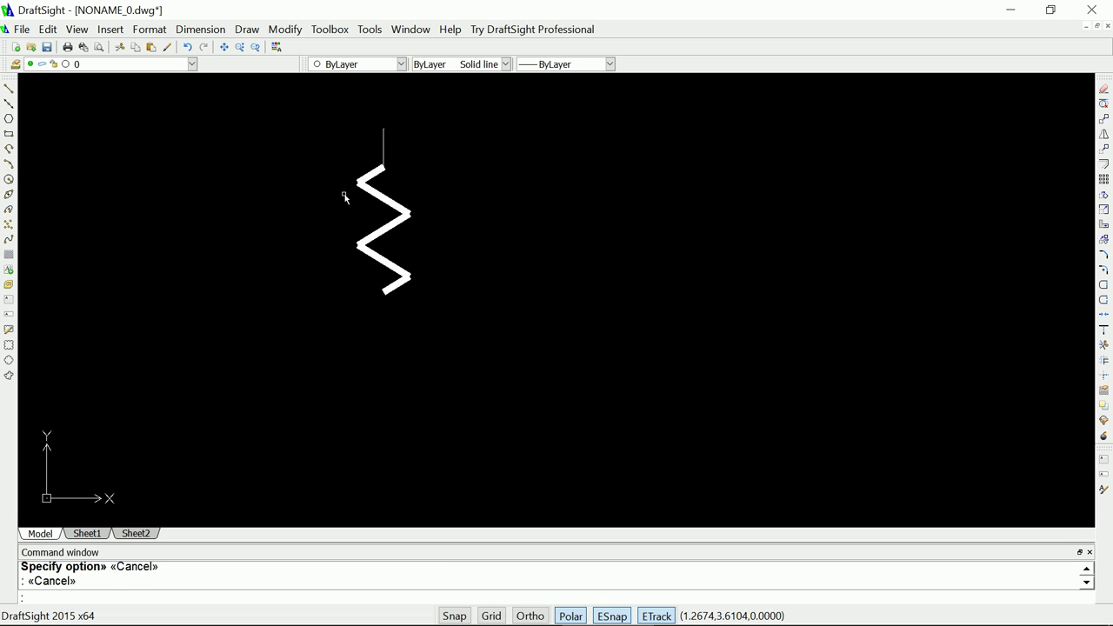
# - Join all eight zigzag segments into one polyline using the PEDIT Multiple and Join options with a gap tolerance of 0.0000
pyautogui.press('Return')
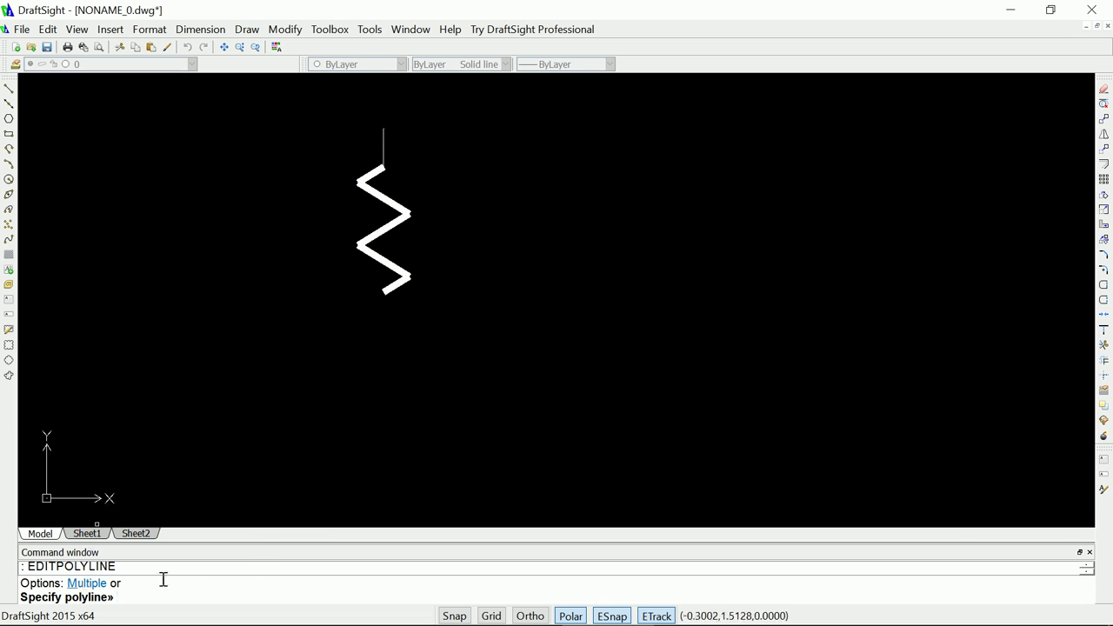
pyautogui.write('m')
pyautogui.press('Return')
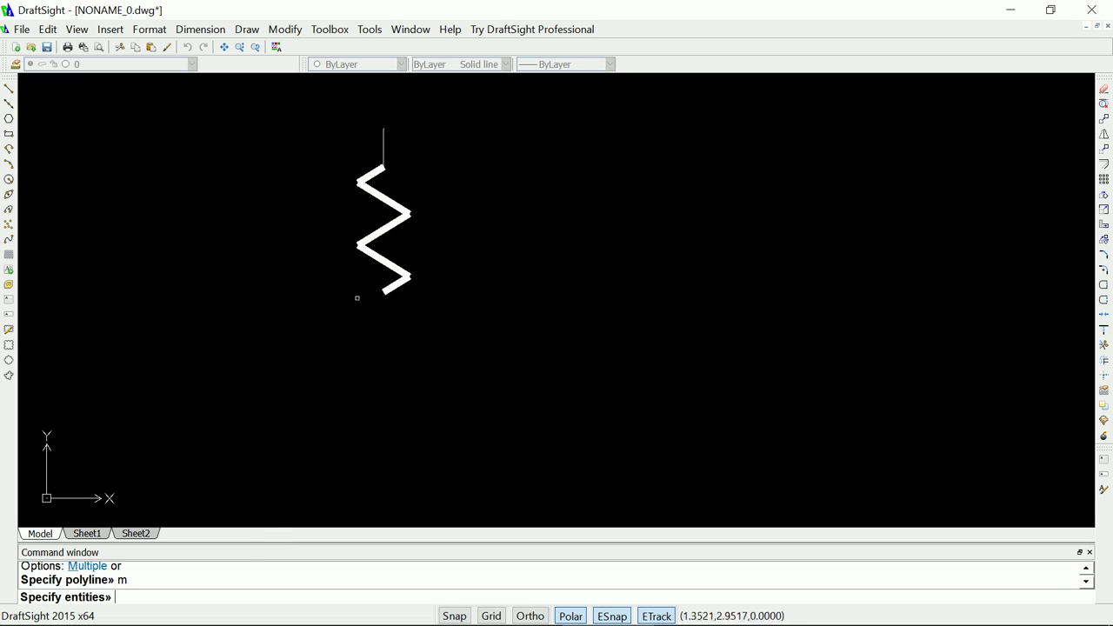
pyautogui.click(371, 173)
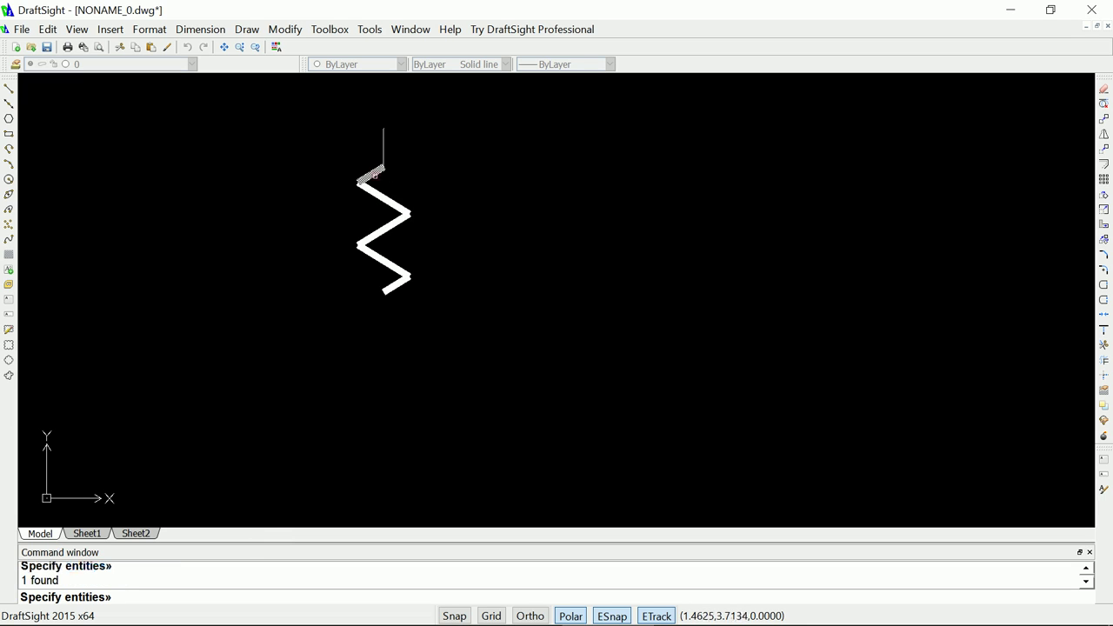
pyautogui.click(383, 202)
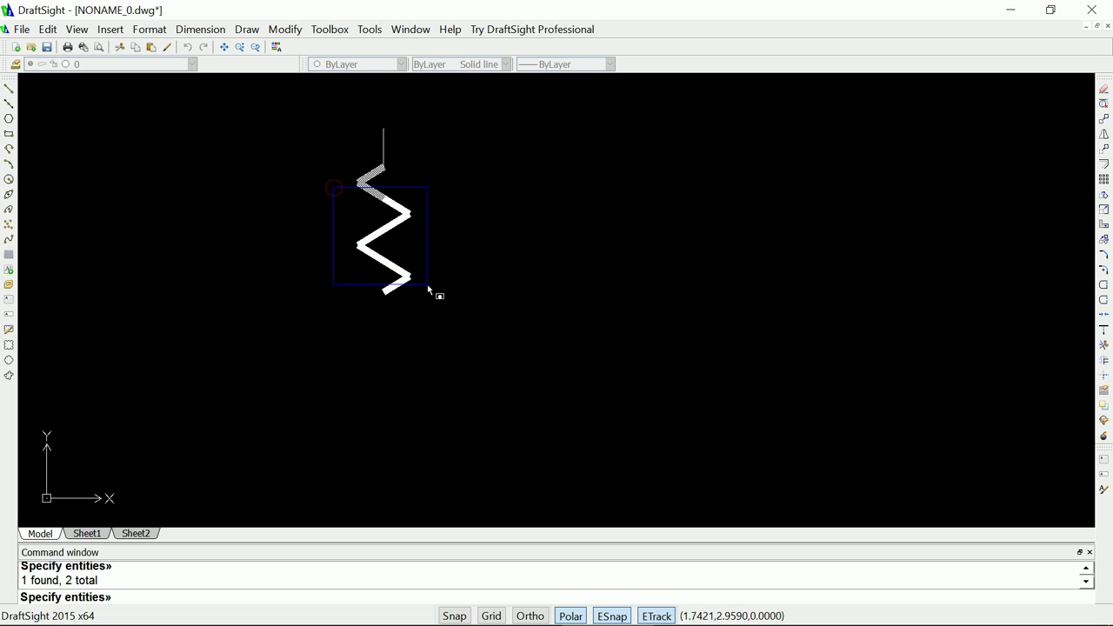
pyautogui.click(430, 316)
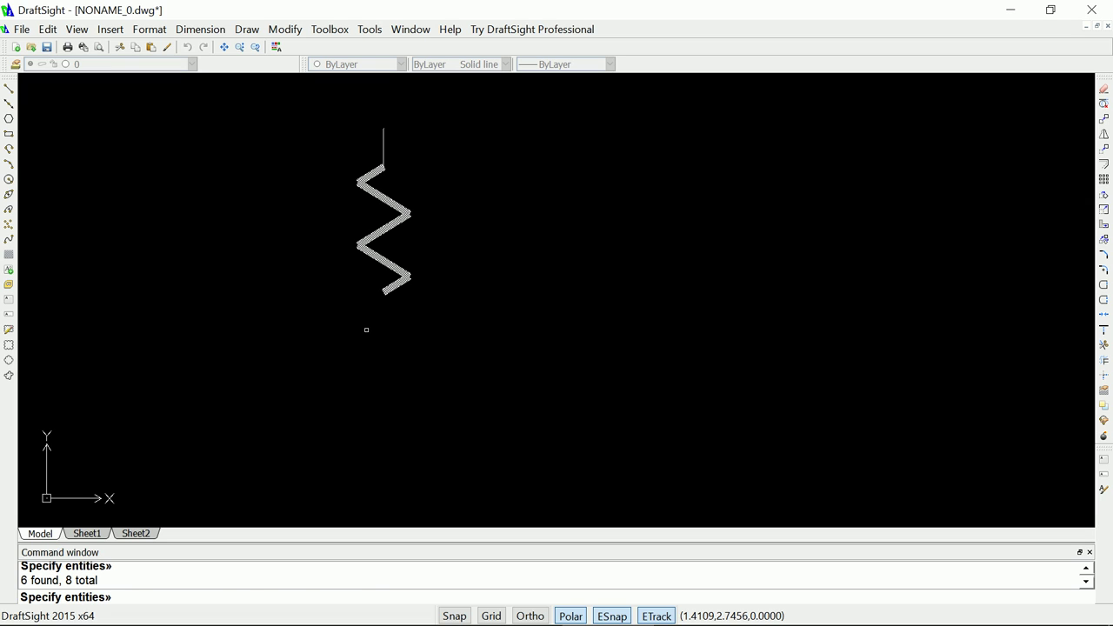
pyautogui.press('Return')
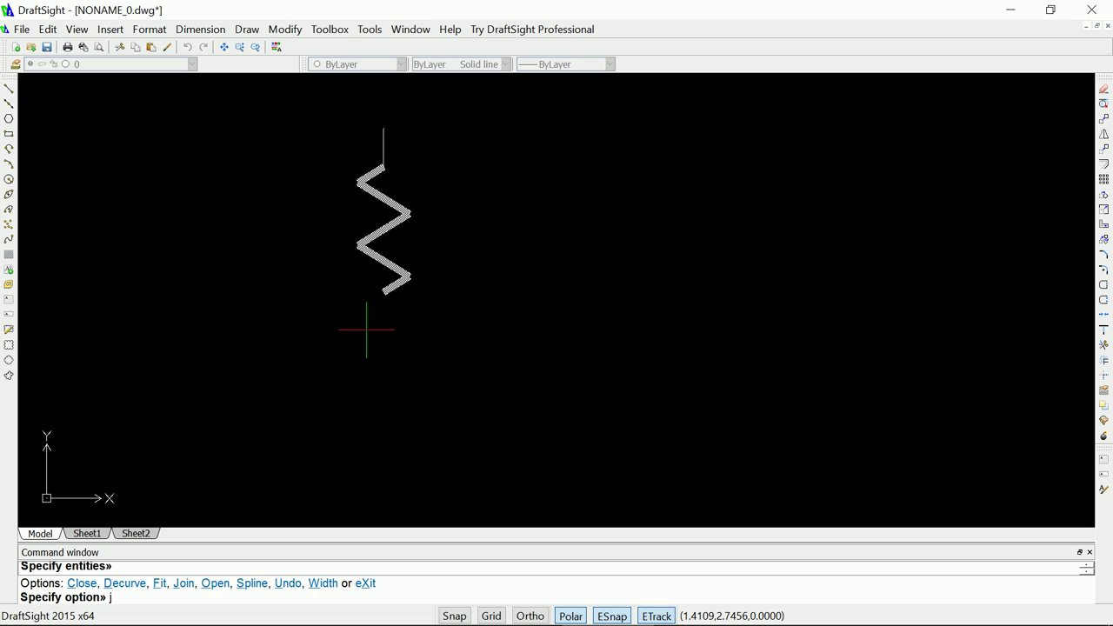
pyautogui.press('Return')
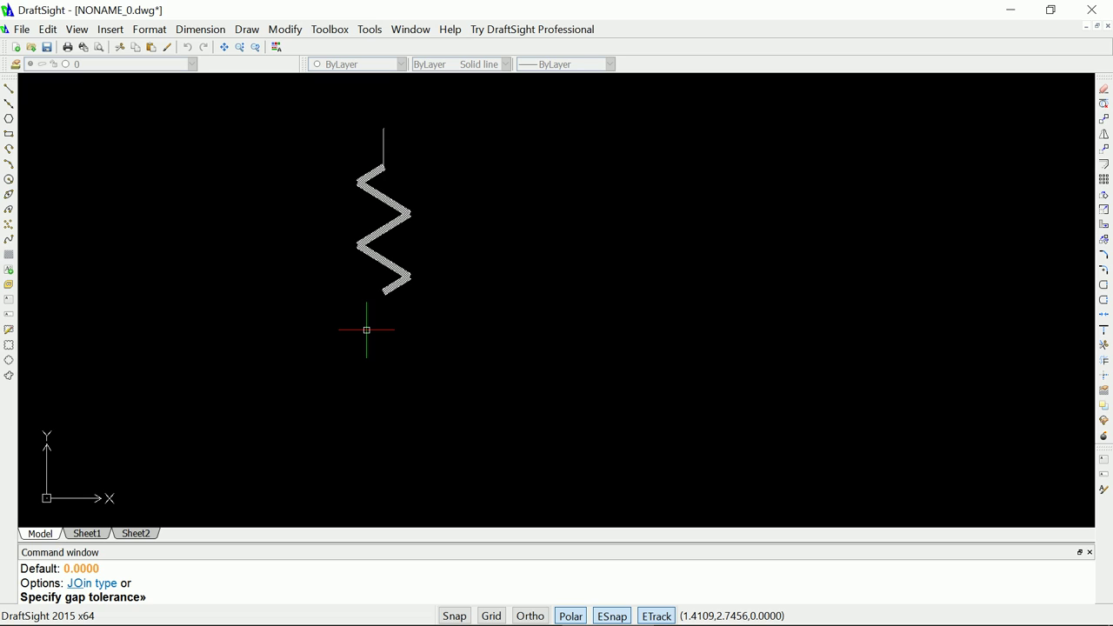
pyautogui.press('Return')
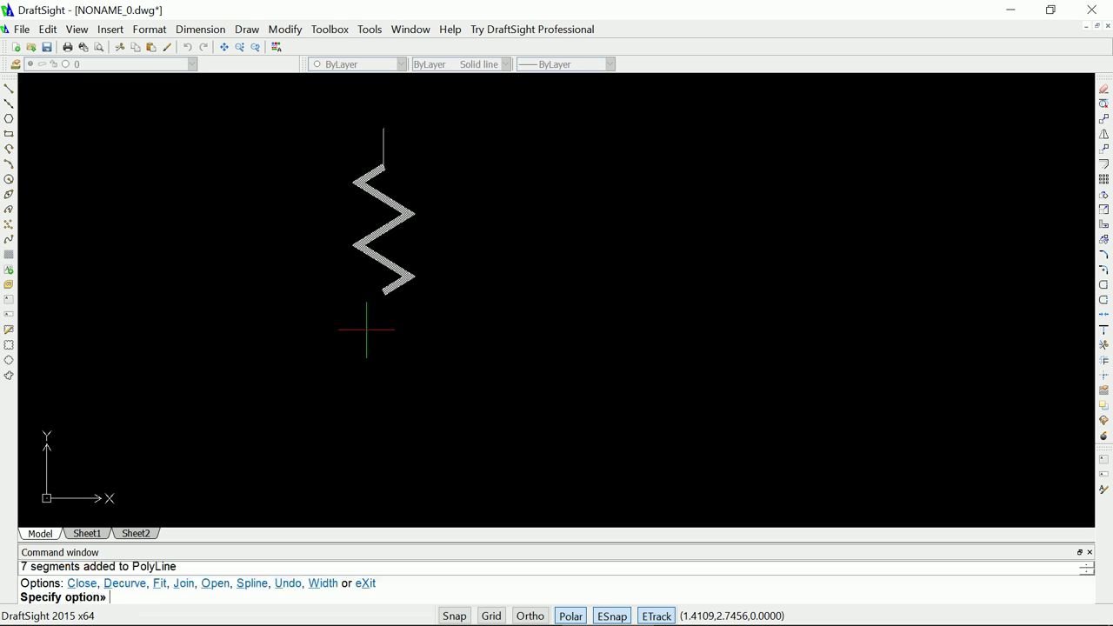
pyautogui.press('Return')
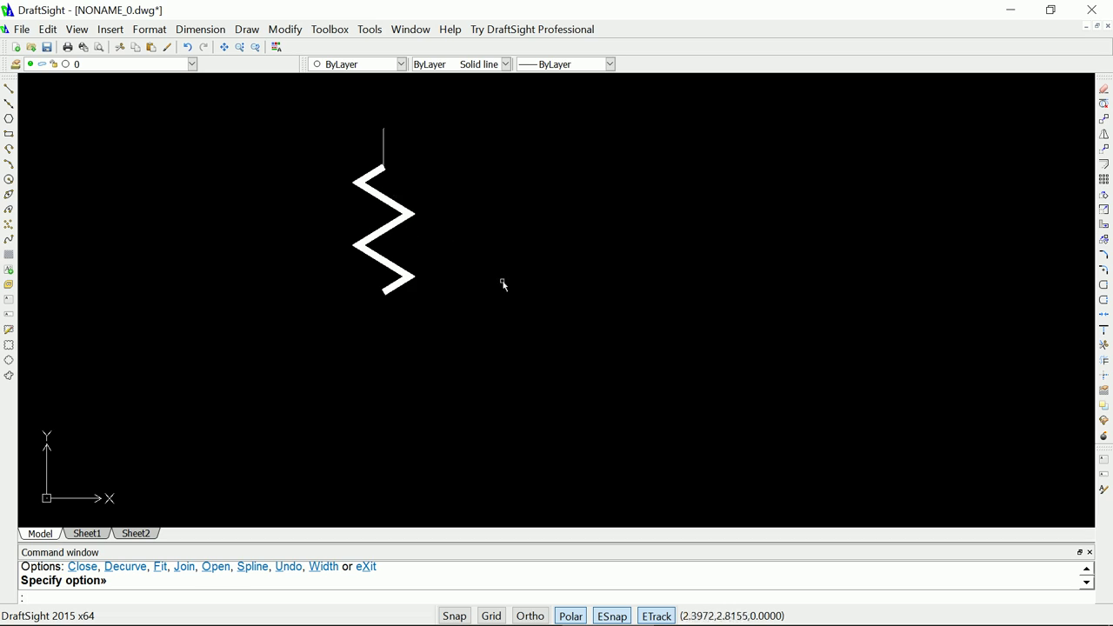
pyautogui.click(383, 151)
pyautogui.rightClick(404, 147)
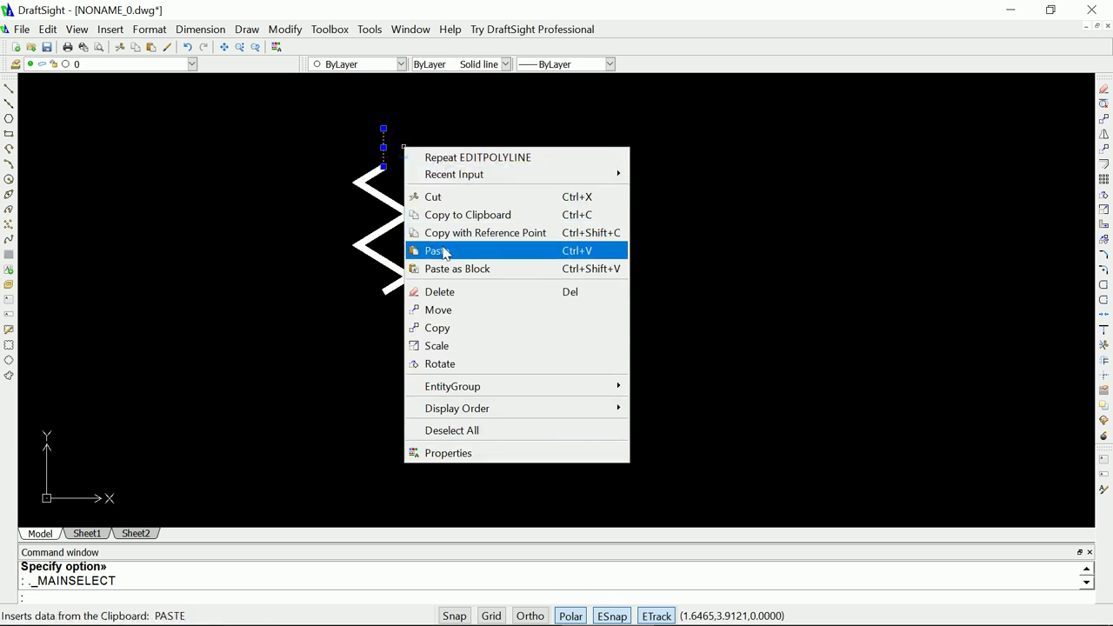
pyautogui.click(436, 329)
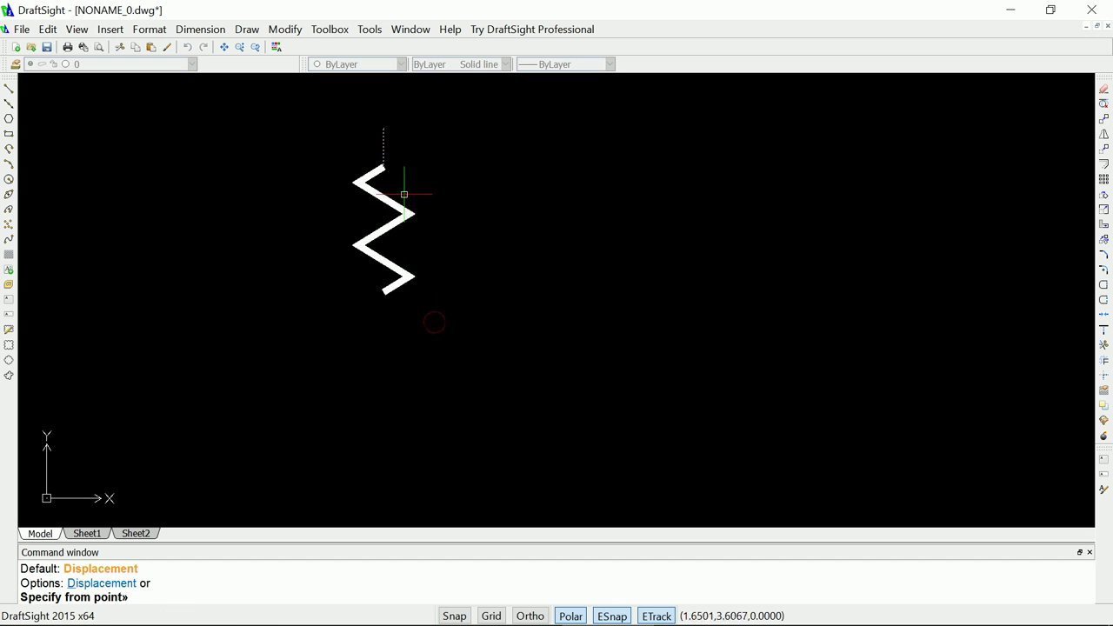
pyautogui.click(382, 292)
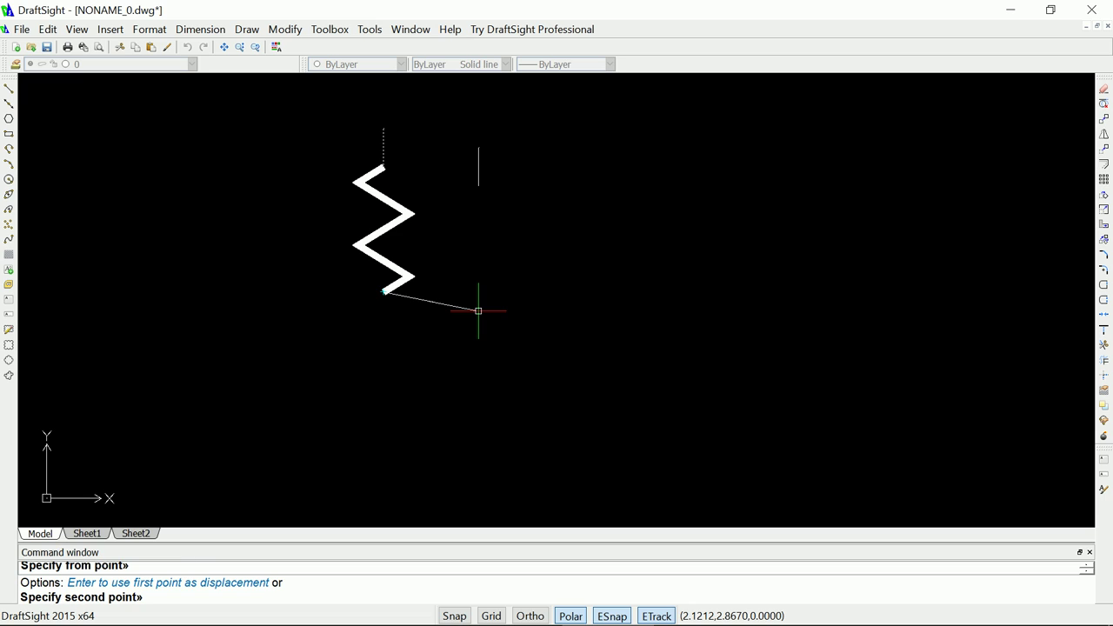
pyautogui.press('Escape')
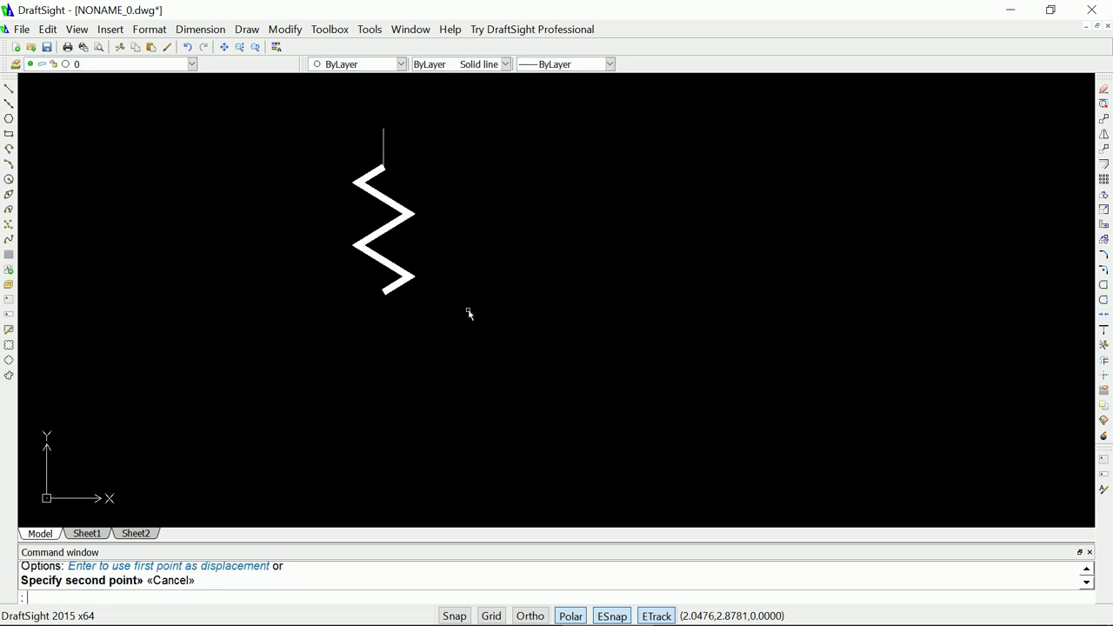
# - Copy the vertical lead with its top end as reference point and paste it at the zigzag's lower end
pyautogui.click(384, 150)
pyautogui.rightClick(384, 149)
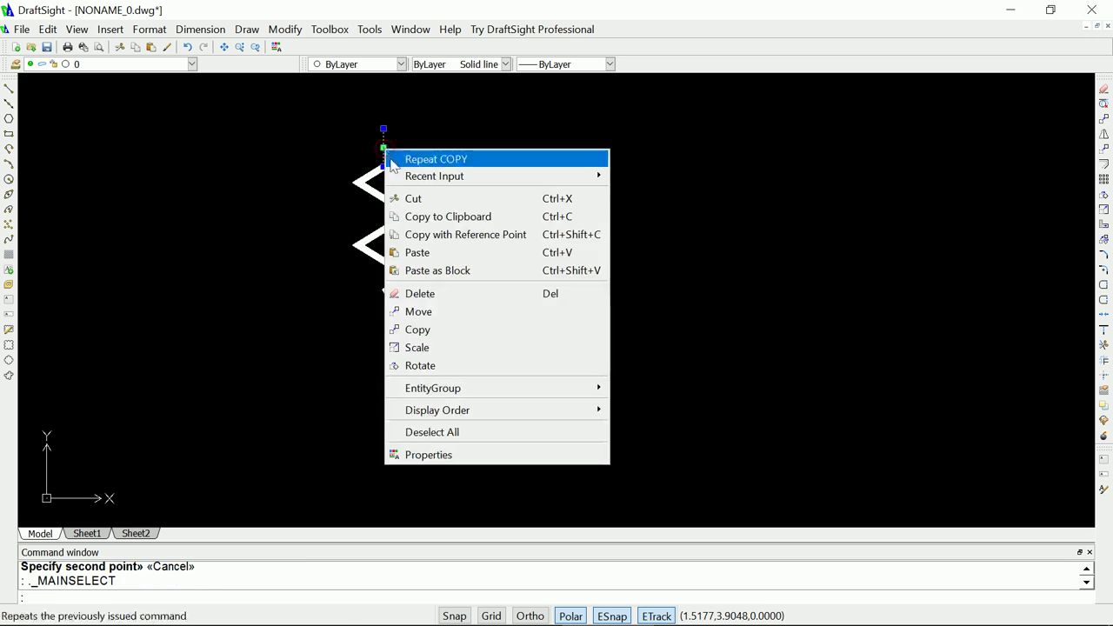
pyautogui.click(423, 235)
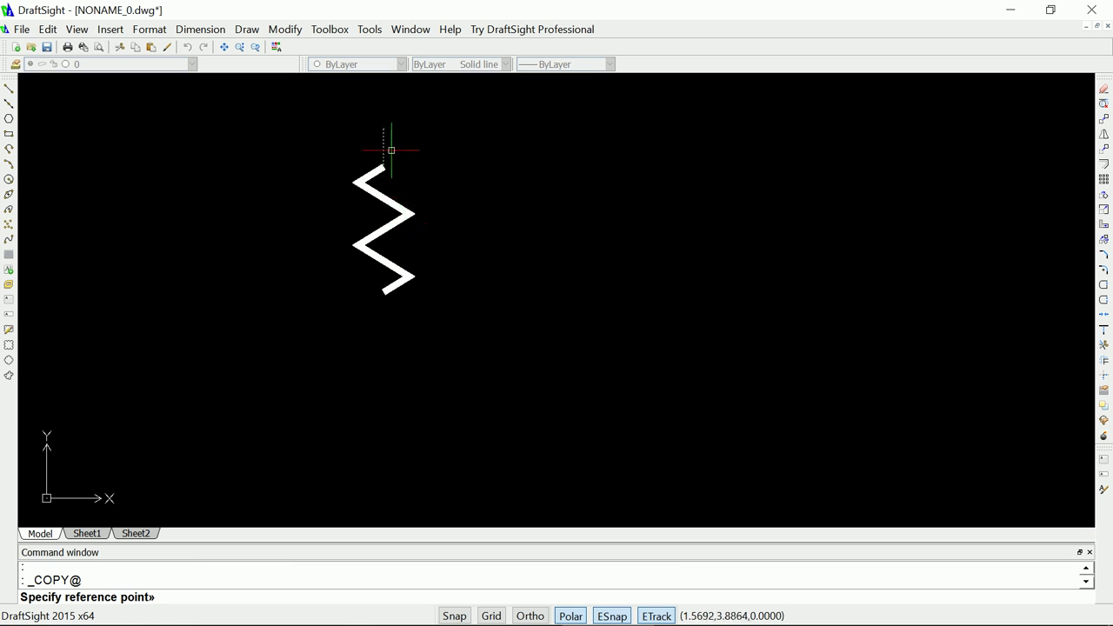
pyautogui.click(387, 129)
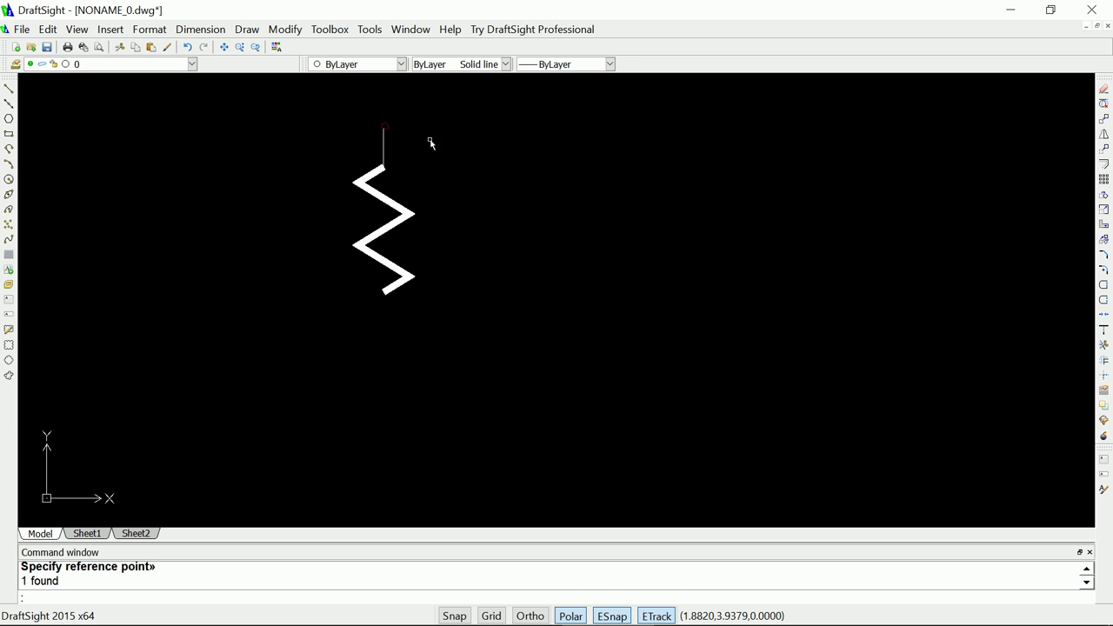
pyautogui.rightClick(473, 238)
pyautogui.click(507, 342)
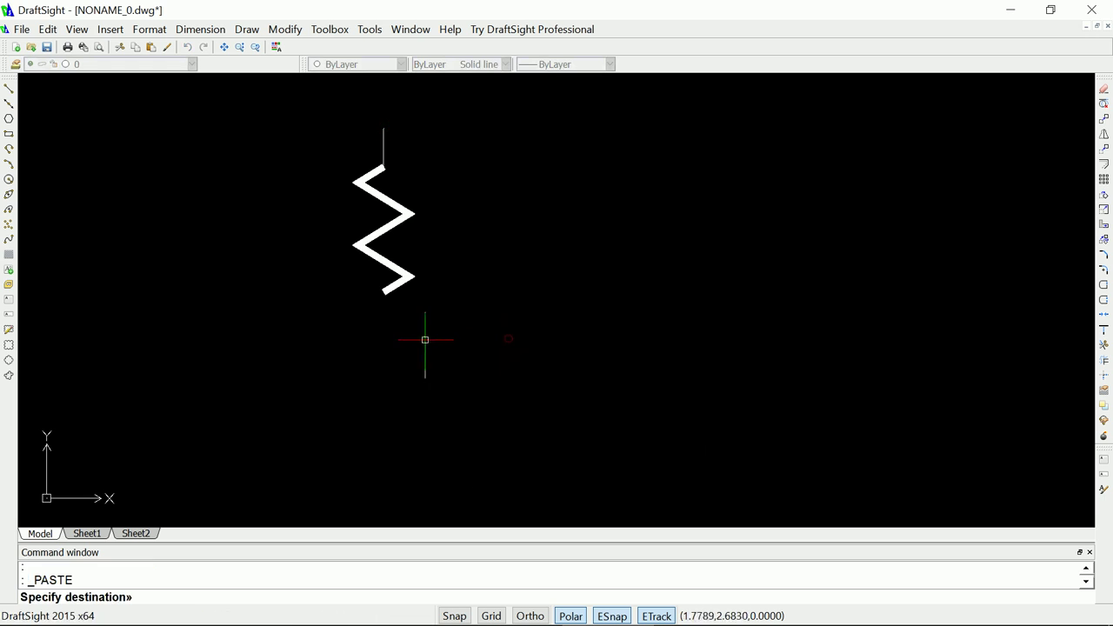
pyautogui.click(382, 291)
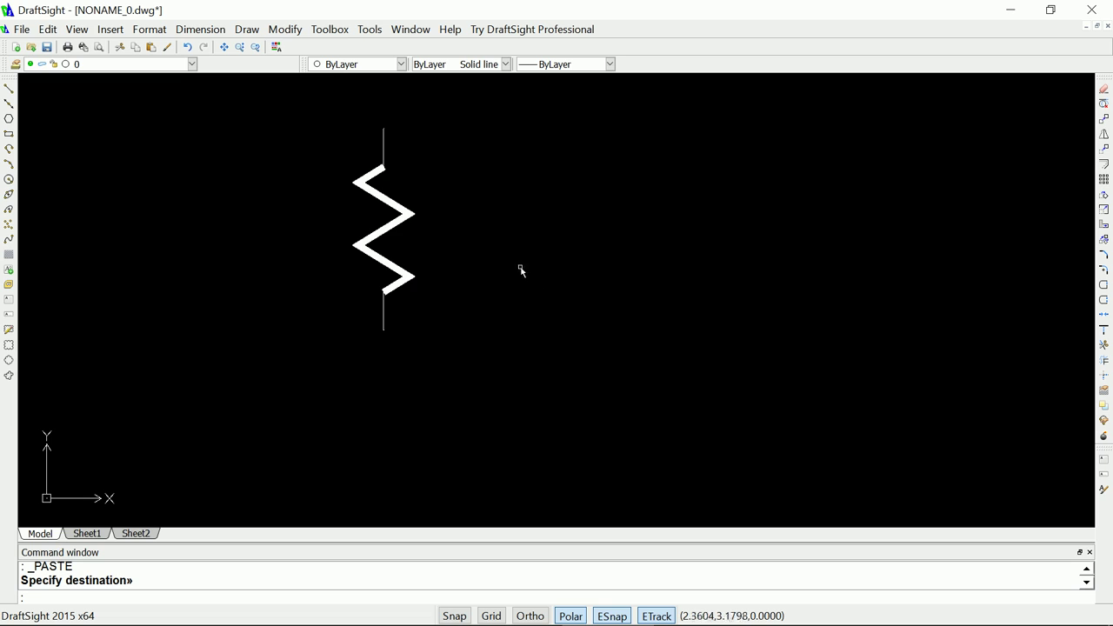
# - Export the whole resistor symbol with WBLOCK as Resistor.dwg, using the upper lead's top end as insertion point and overwriting the existing file
pyautogui.click(286, 101)
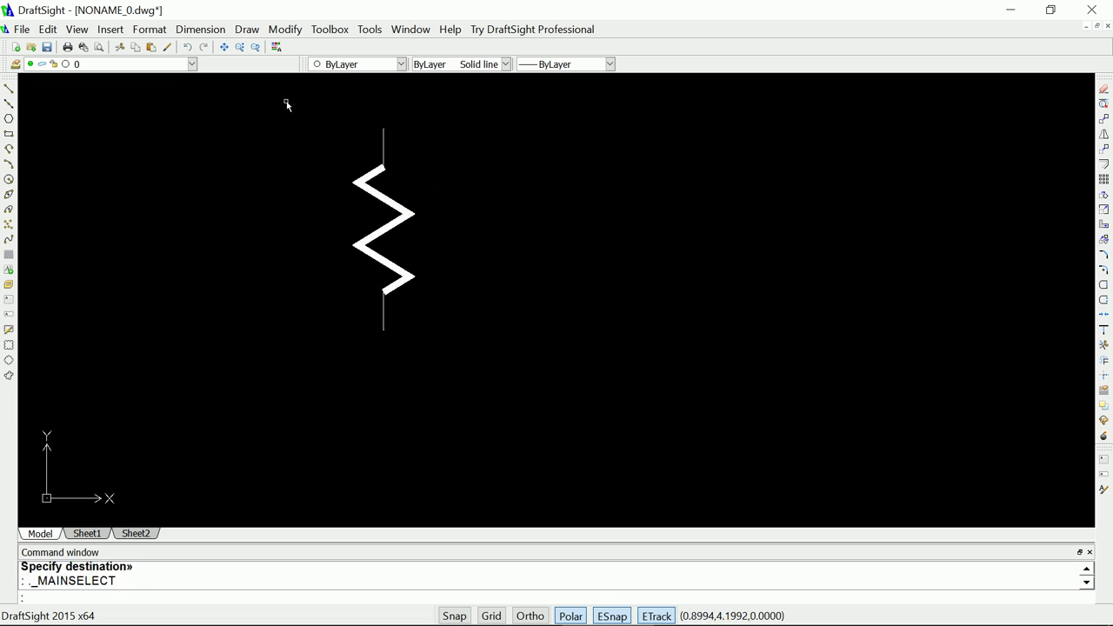
pyautogui.click(468, 356)
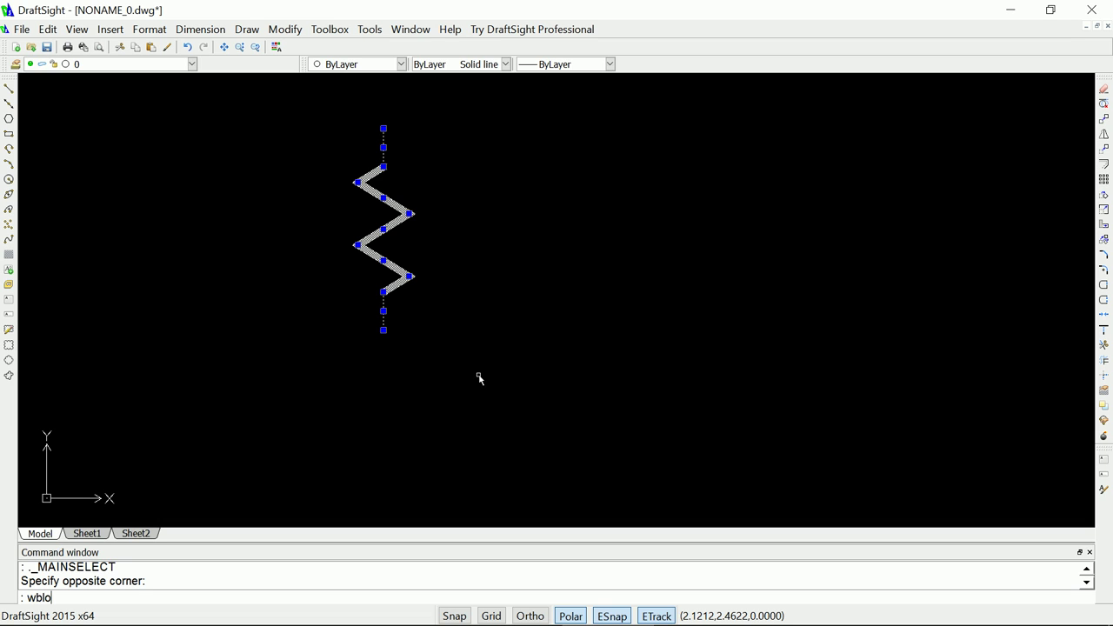
pyautogui.press('Return')
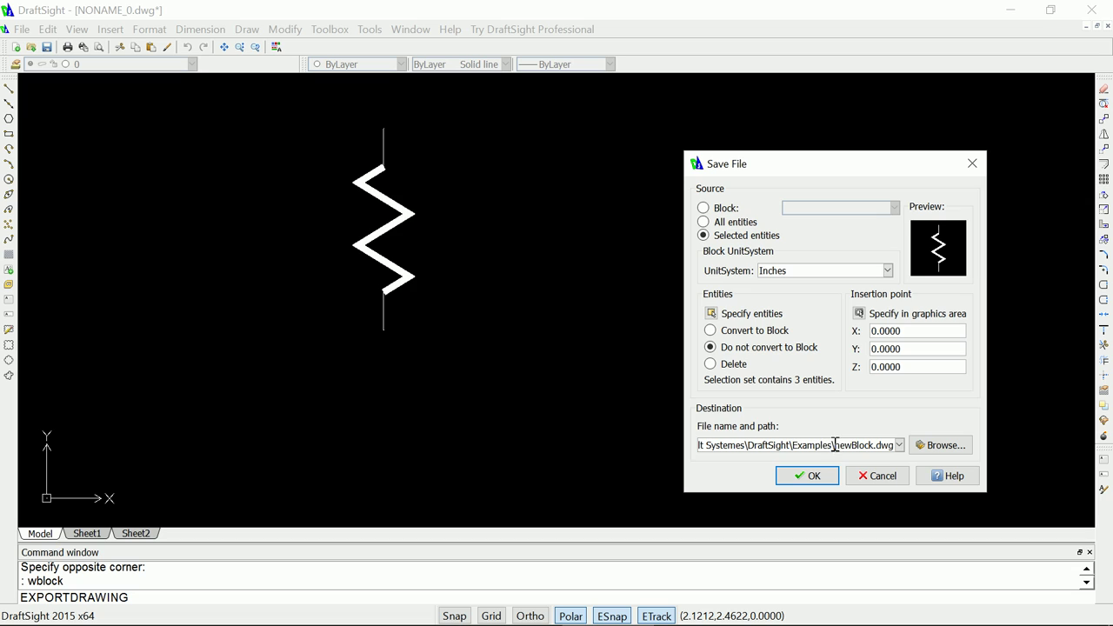
pyautogui.moveTo(834, 444); pyautogui.dragTo(873, 444)
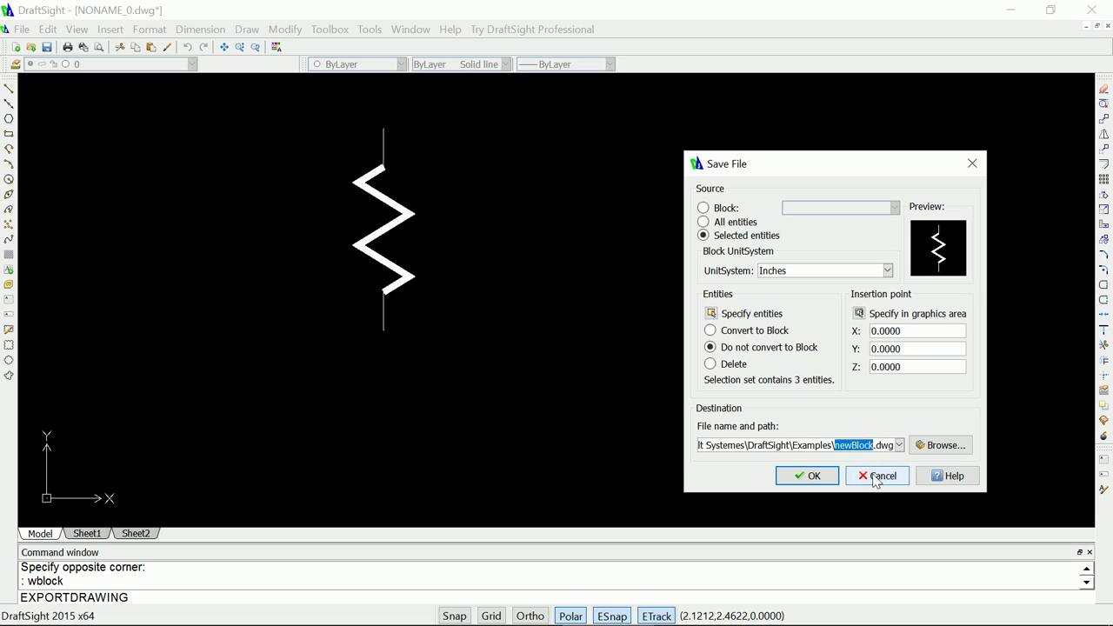
pyautogui.write('Resis')
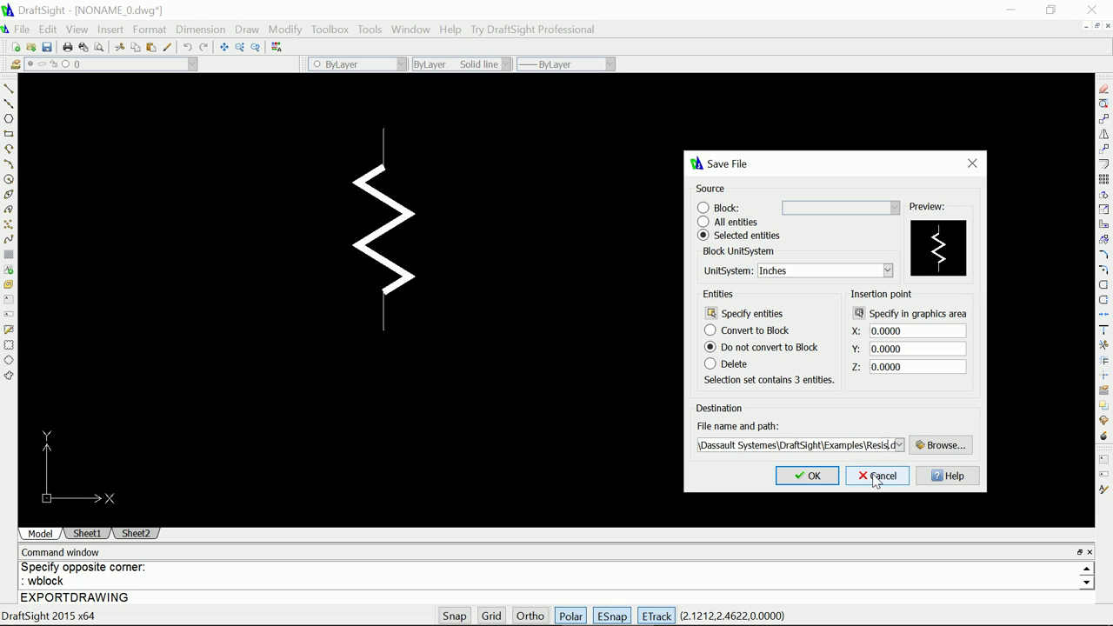
pyautogui.write('tor')
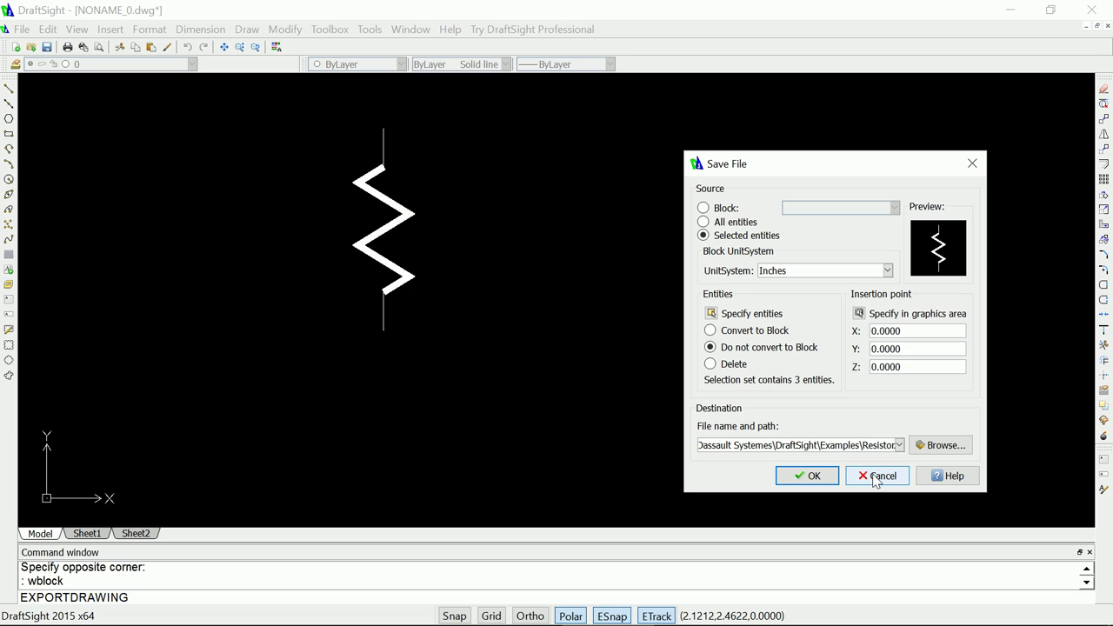
pyautogui.click(858, 313)
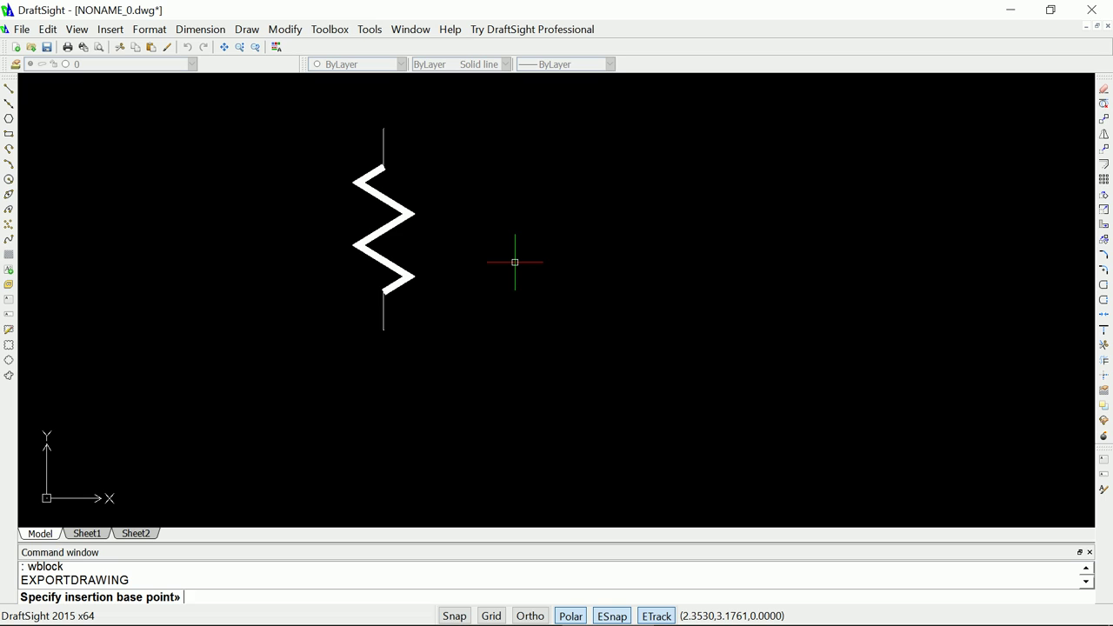
pyautogui.click(384, 127)
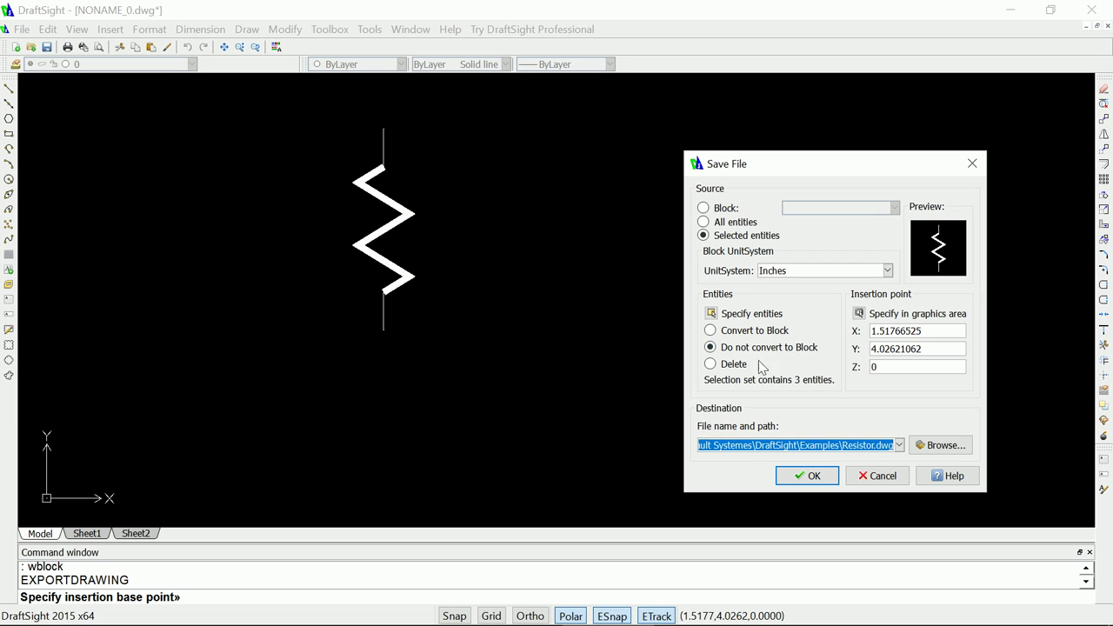
pyautogui.click(801, 481)
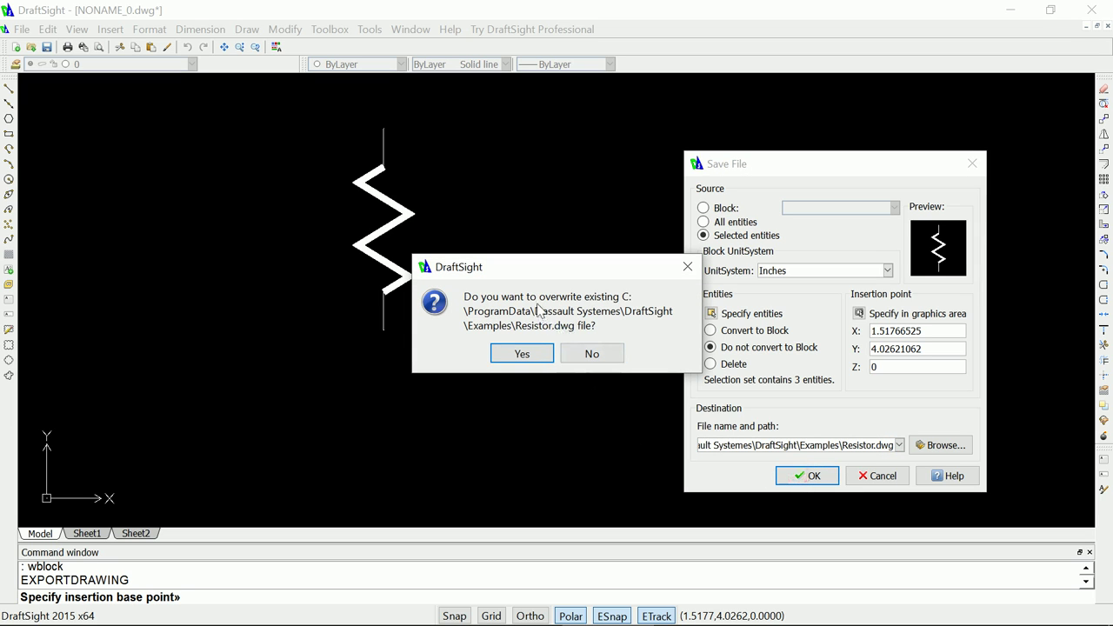
pyautogui.click(520, 356)
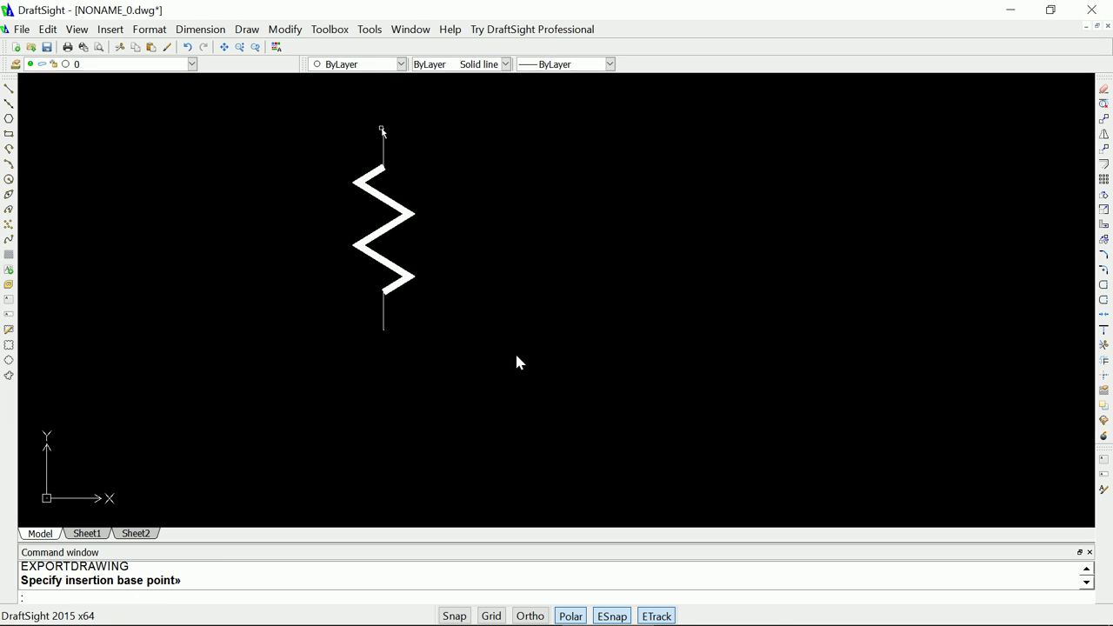
# - Delete the entire resistor symbol from the drawing
pyautogui.click(280, 96)
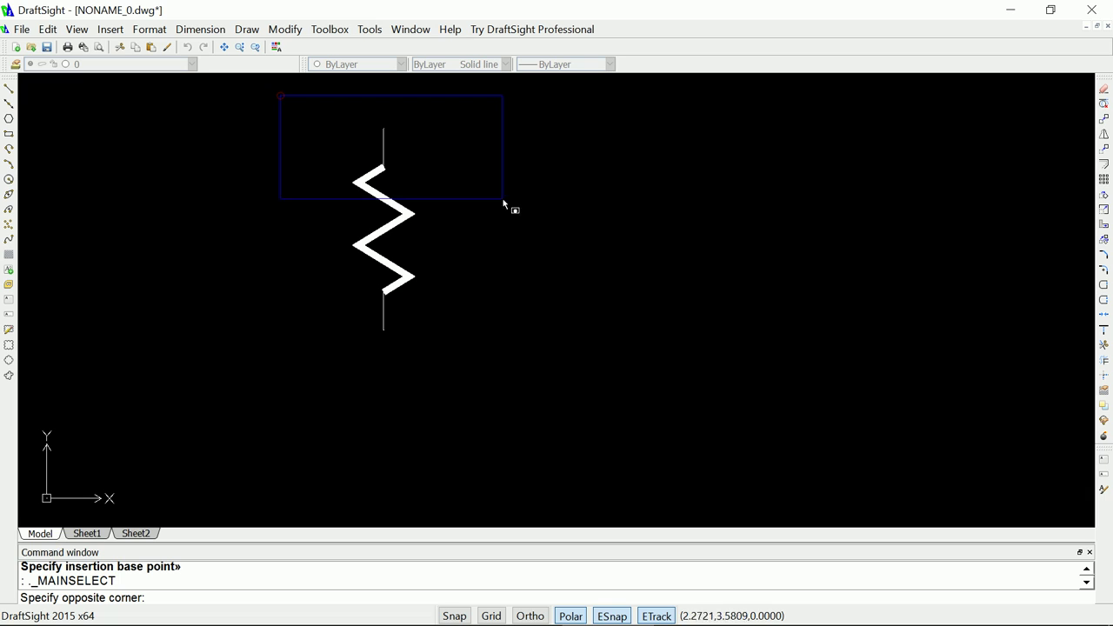
pyautogui.click(490, 383)
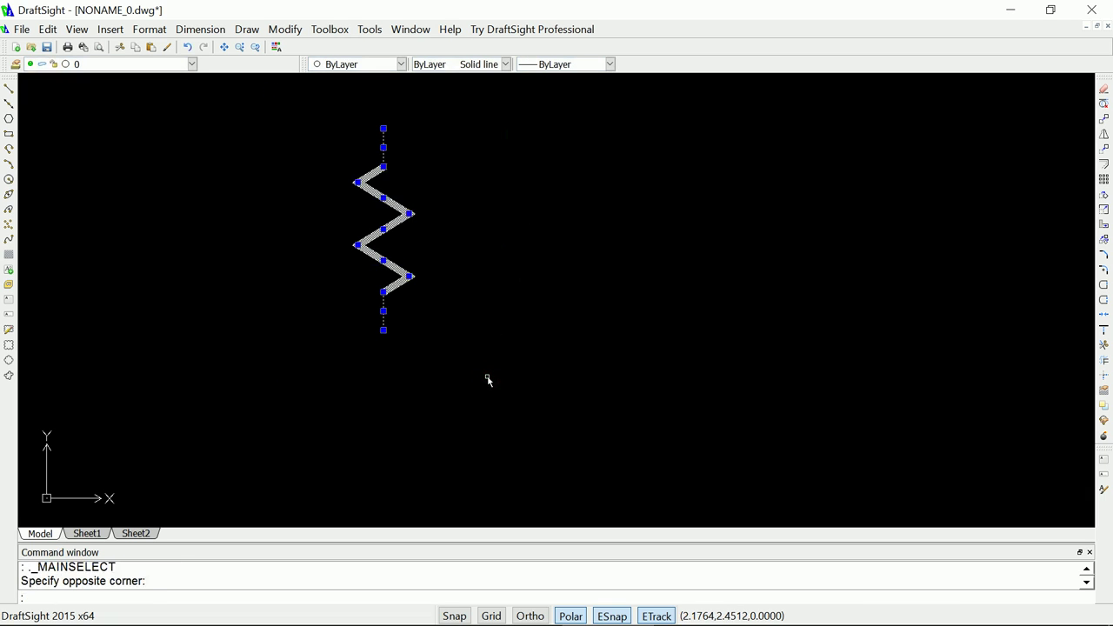
pyautogui.press('Delete')
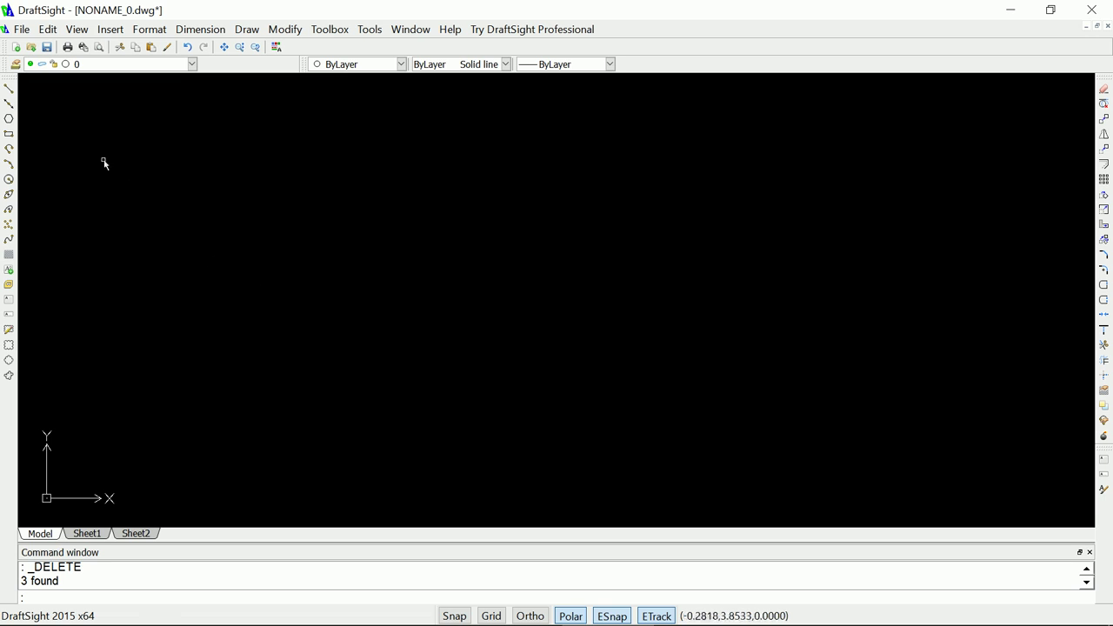
# - Draw a long horizontal line across the upper part of the drawing, ending at about 3.71, 4.10
pyautogui.click(9, 89)
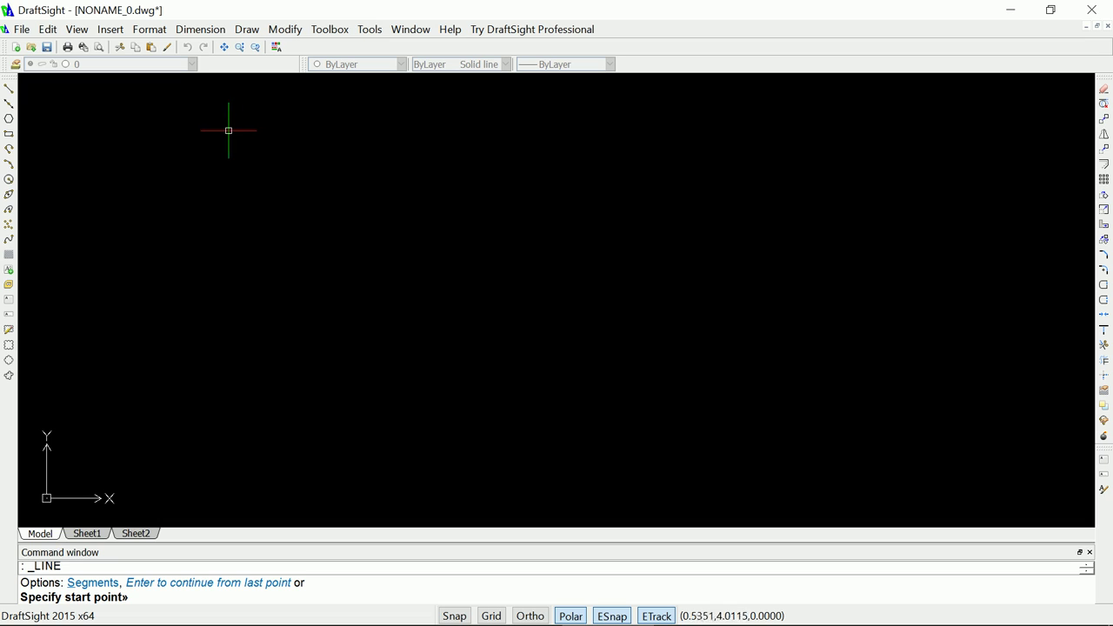
pyautogui.click(170, 117)
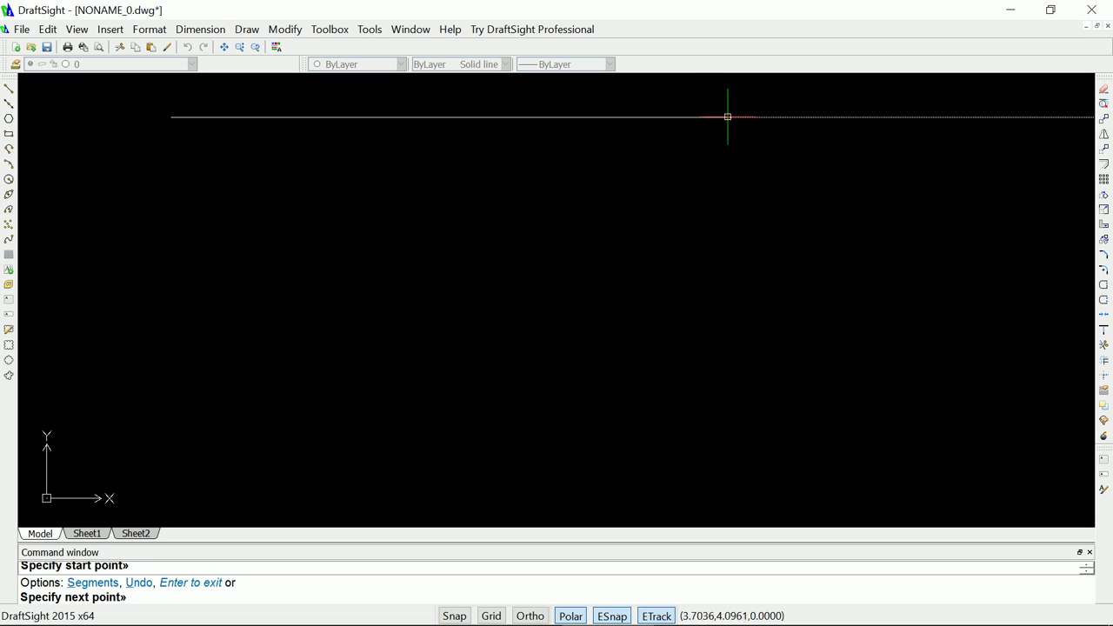
pyautogui.click(729, 116)
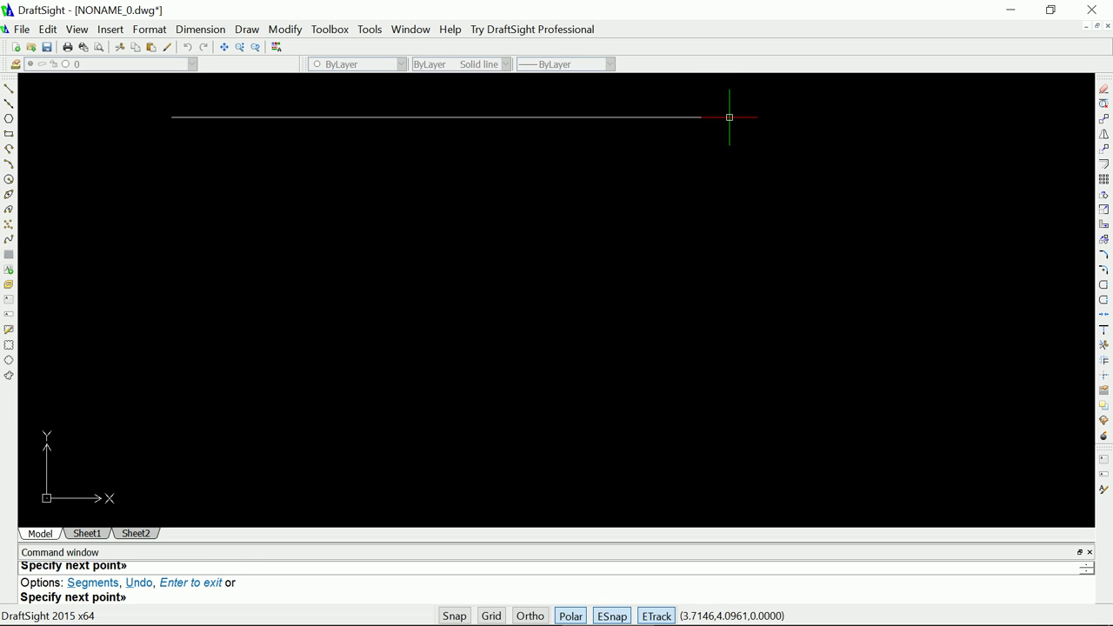
pyautogui.press('Return')
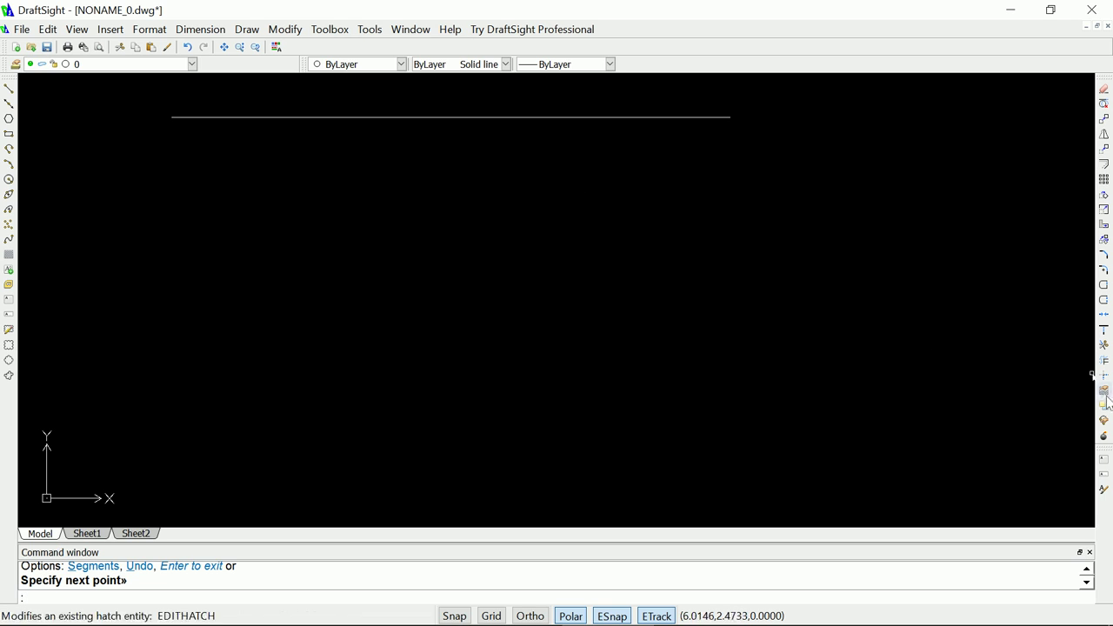
pyautogui.click(1103, 477)
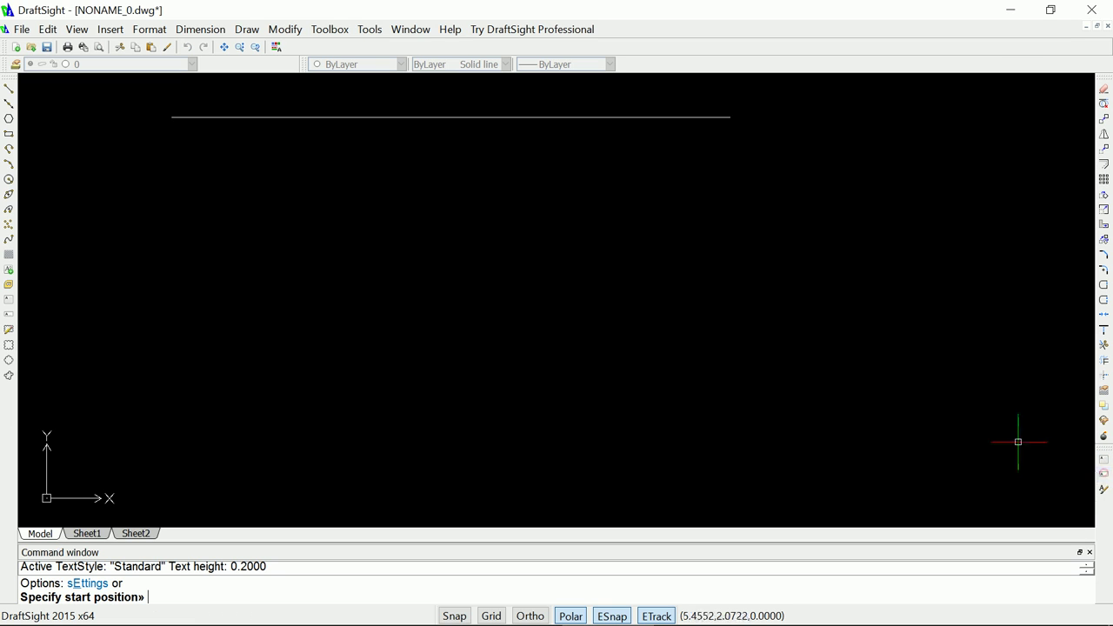
pyautogui.click(96, 129)
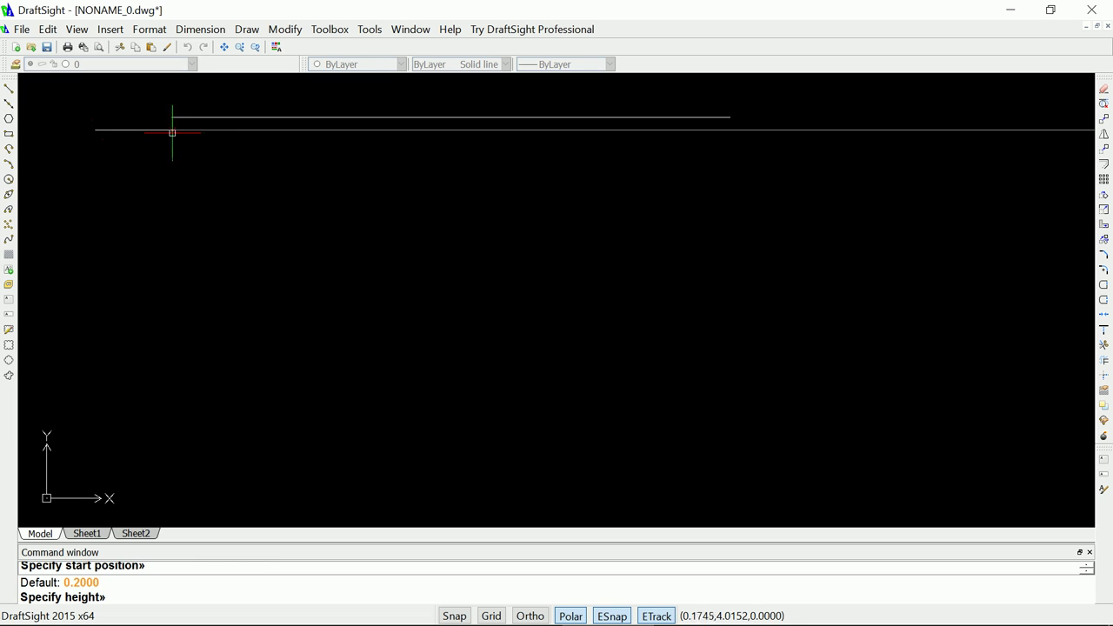
pyautogui.click(167, 131)
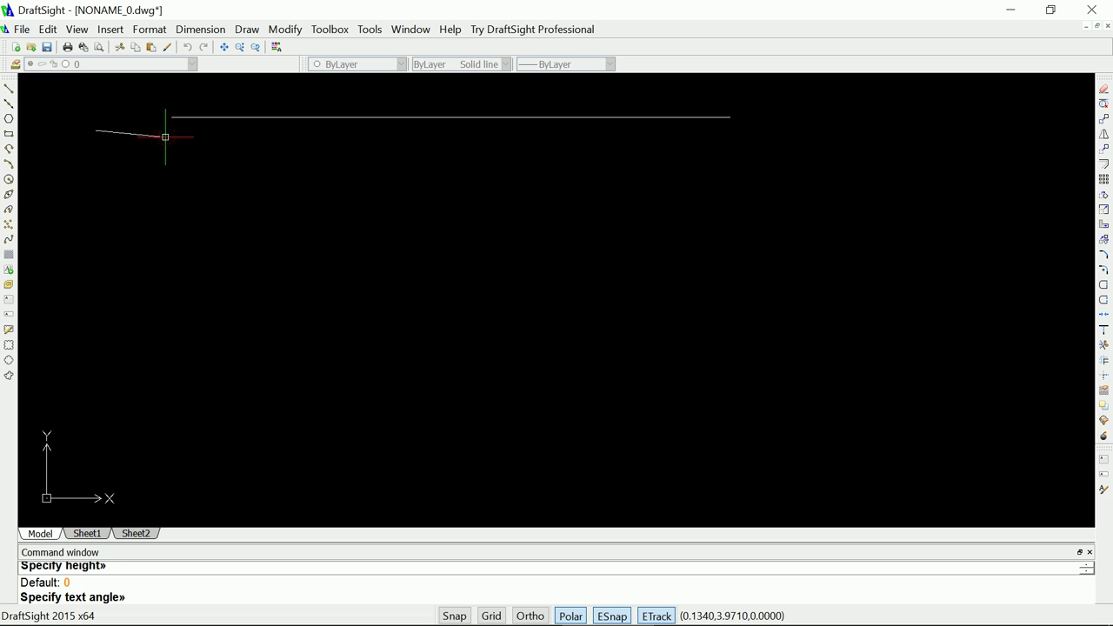
pyautogui.press('Return')
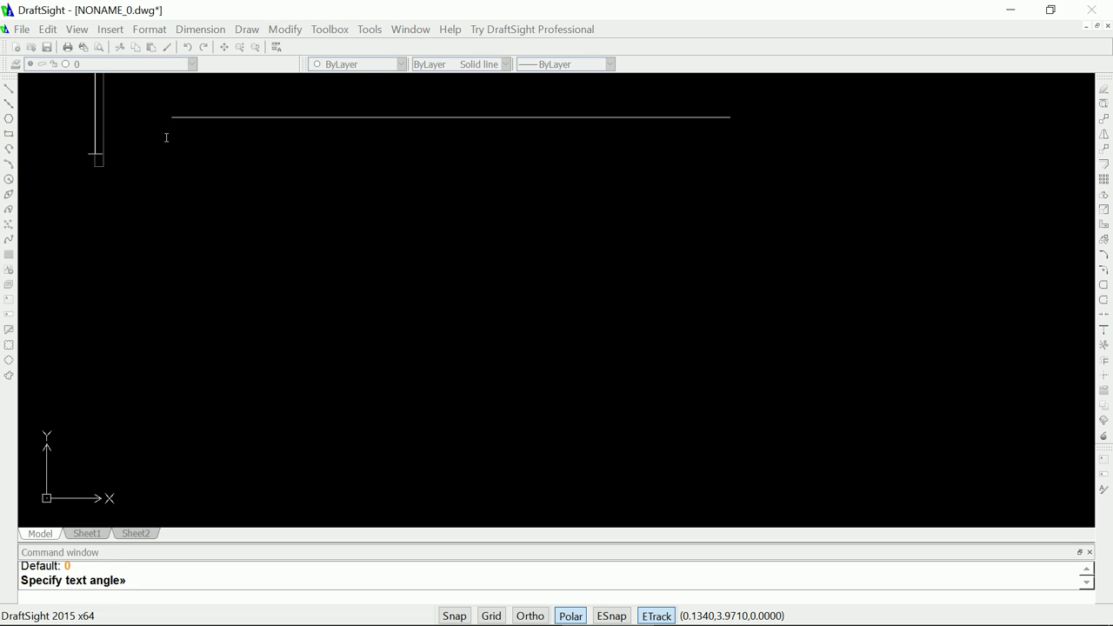
pyautogui.write('V')
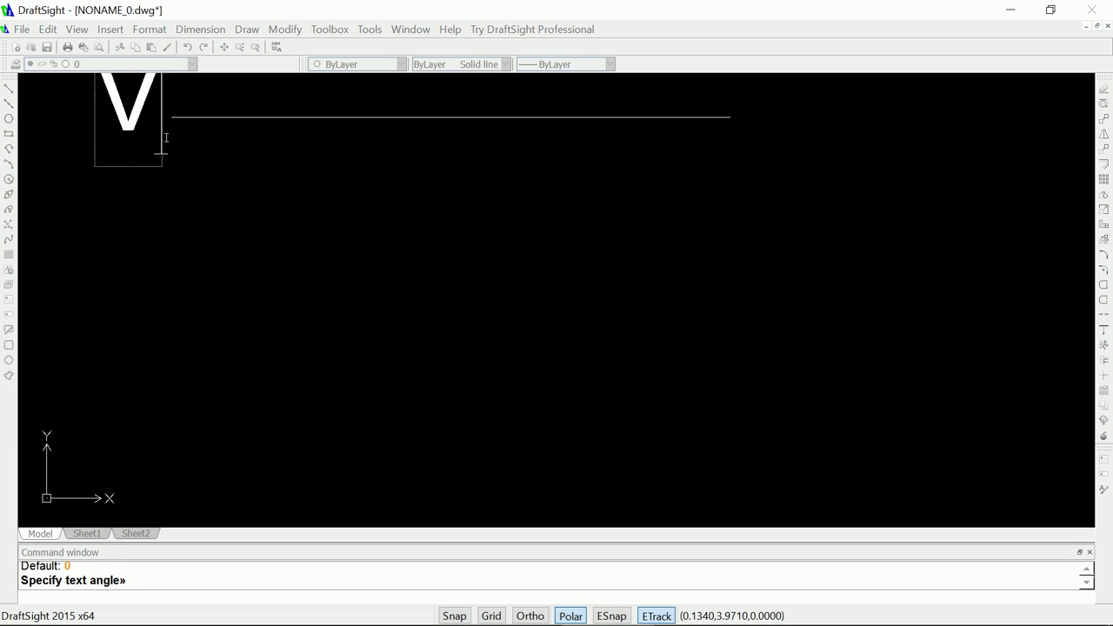
pyautogui.write('+')
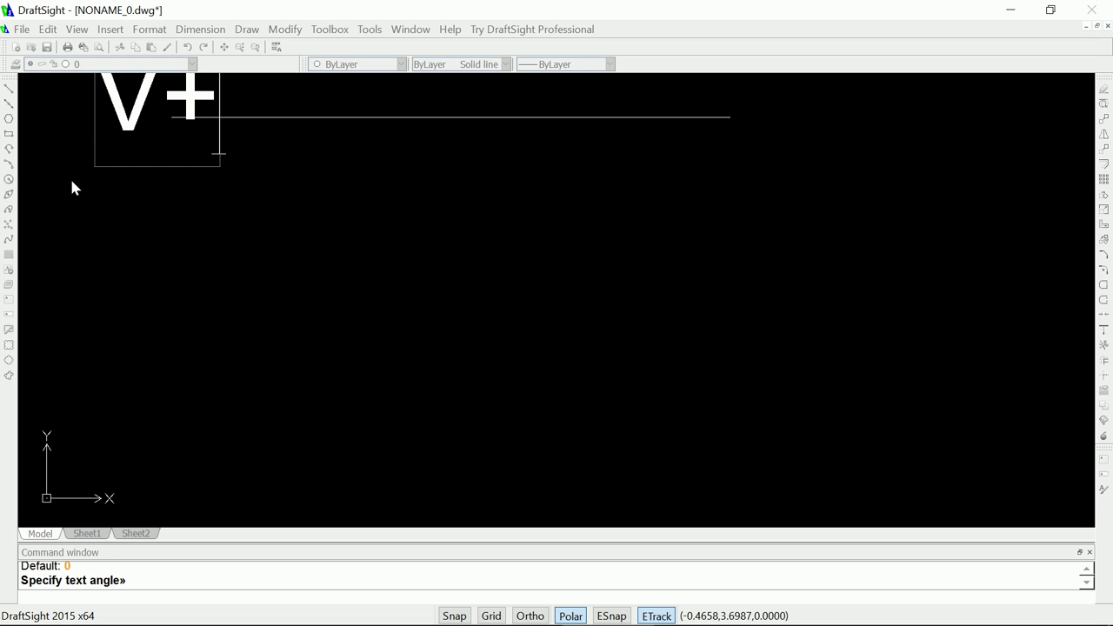
pyautogui.press('Escape')
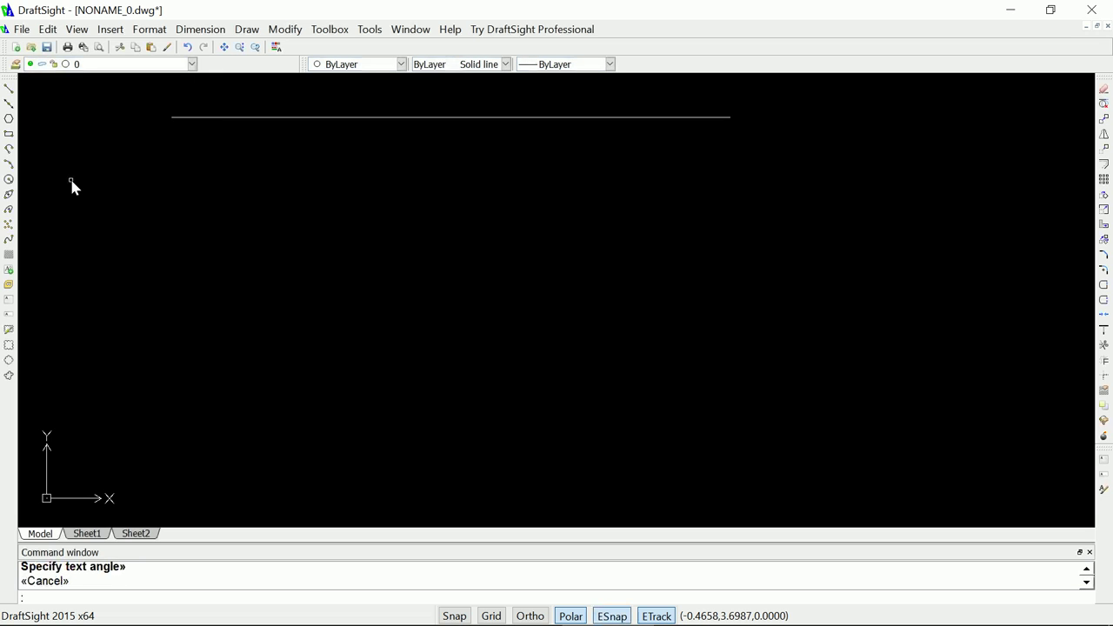
# - Set the Standard text style's height to 0.125 and apply the change
pyautogui.click(1103, 491)
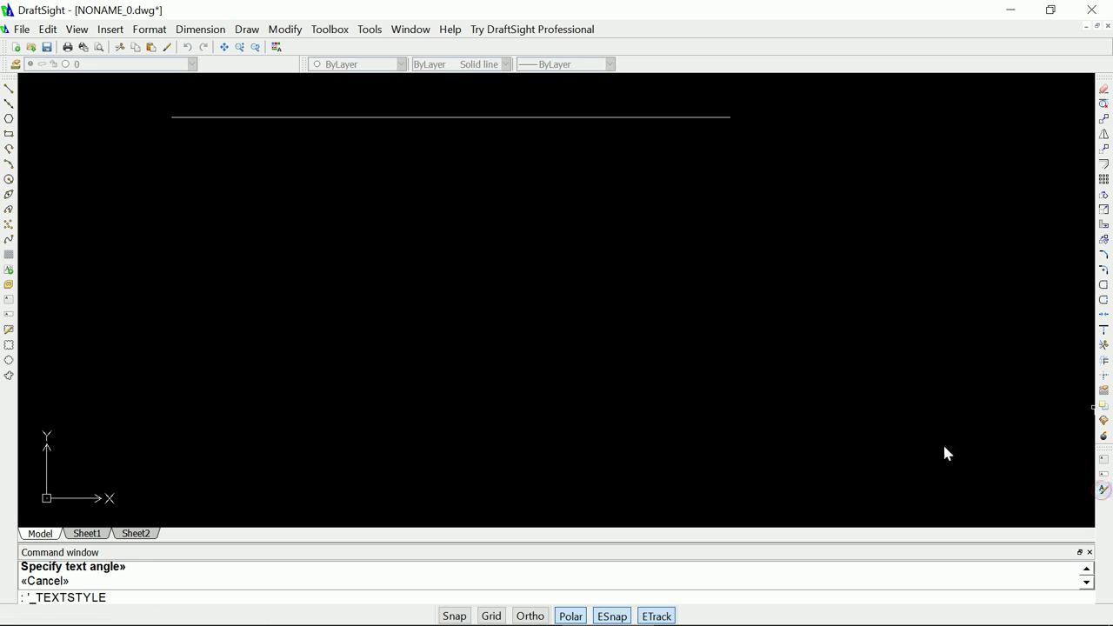
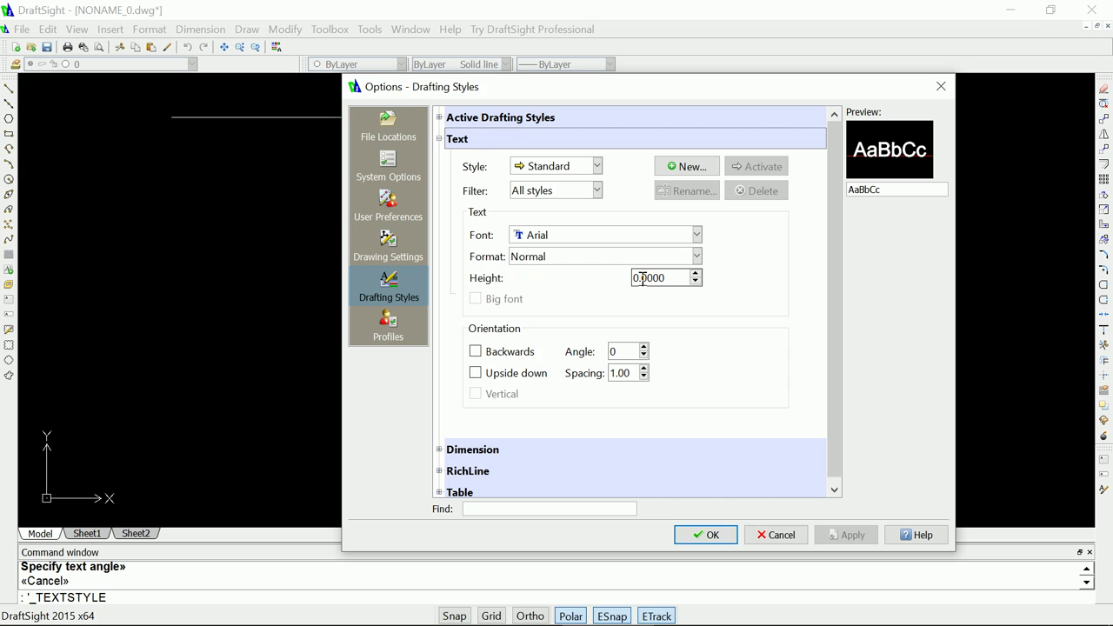
pyautogui.moveTo(643, 278); pyautogui.dragTo(669, 278)
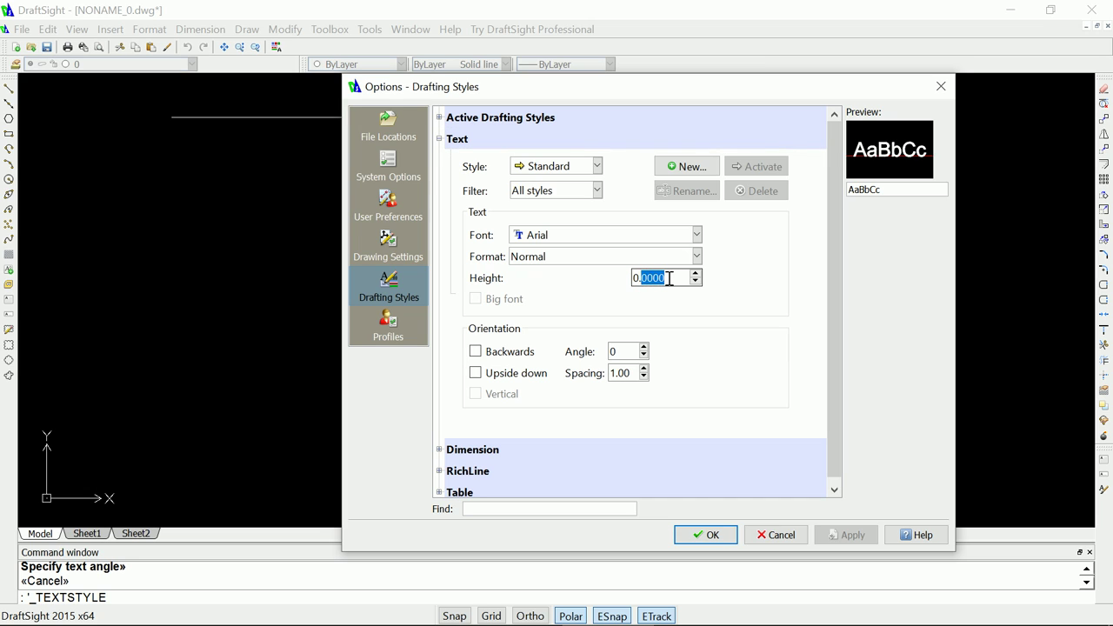
pyautogui.write('125')
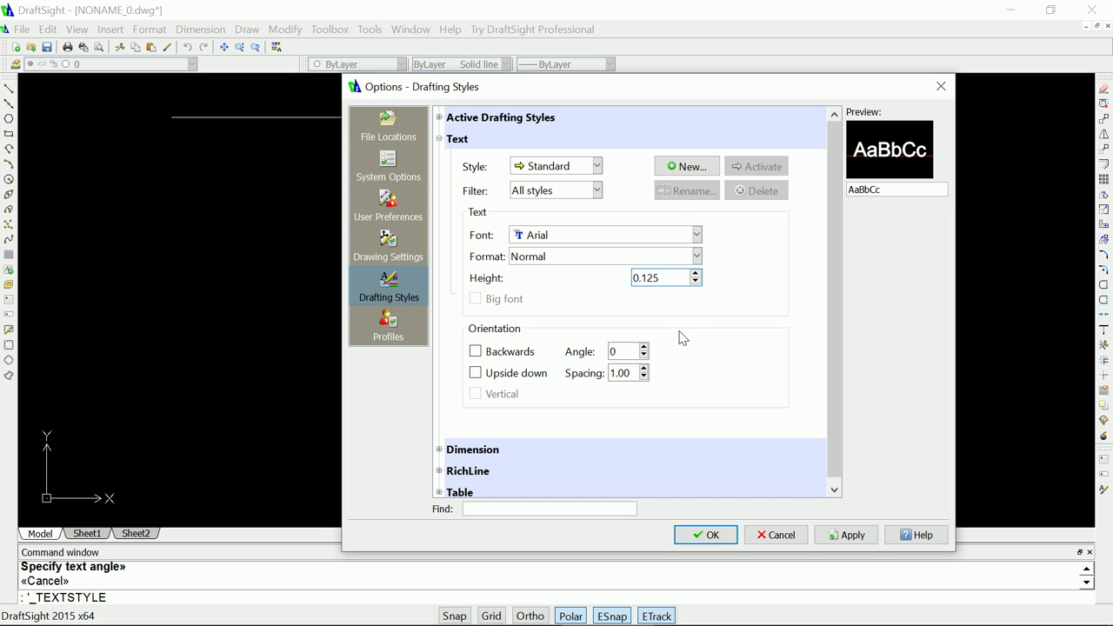
pyautogui.click(843, 537)
pyautogui.click(706, 535)
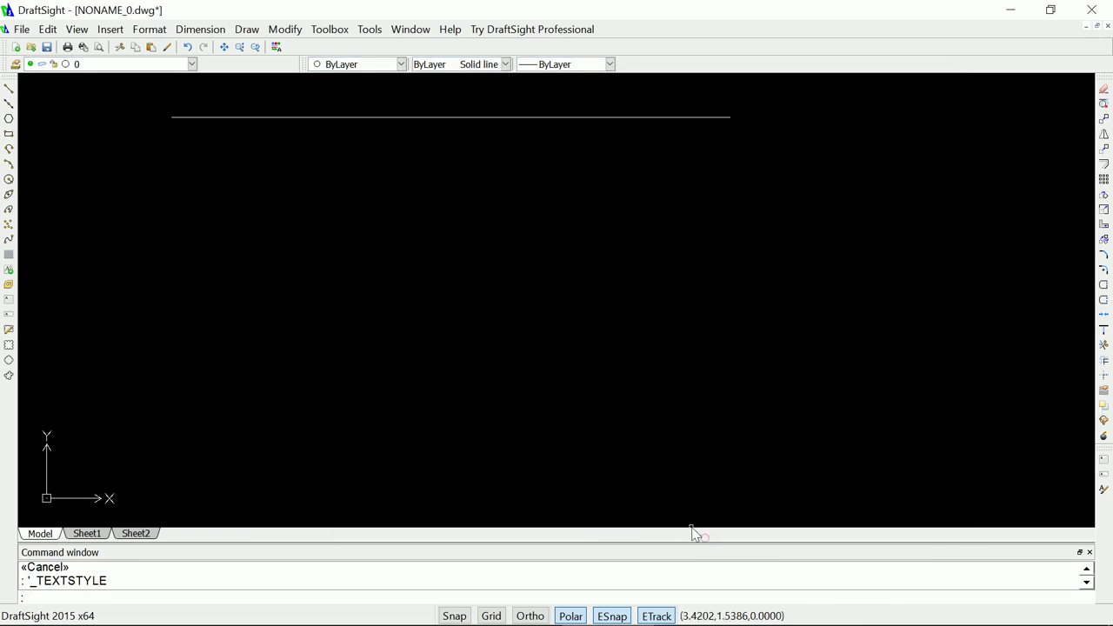
pyautogui.click(1104, 475)
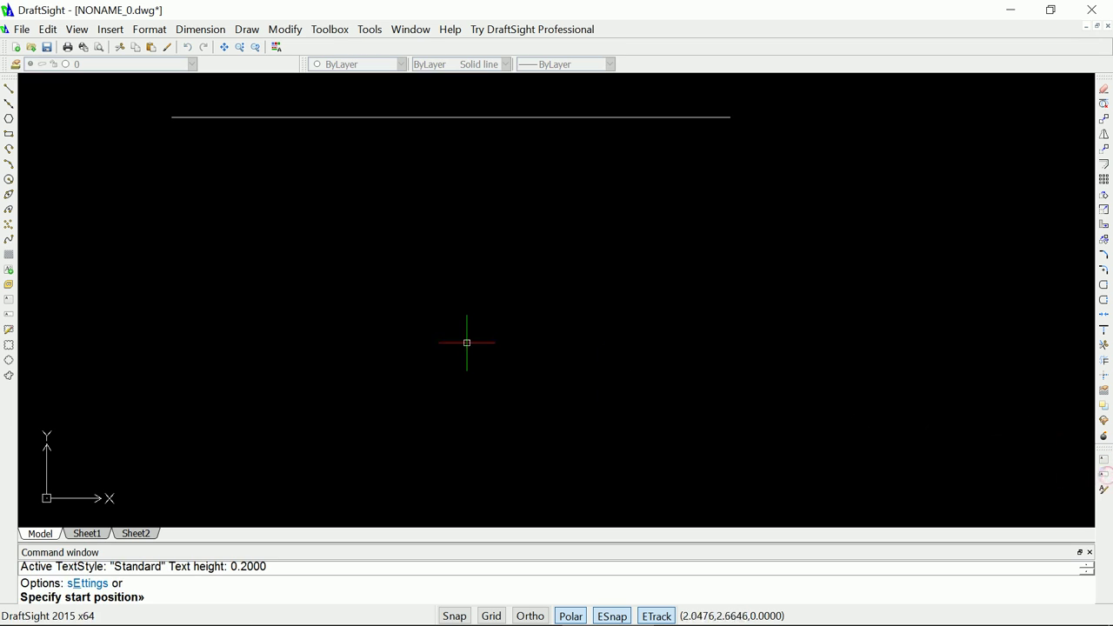
pyautogui.click(65, 133)
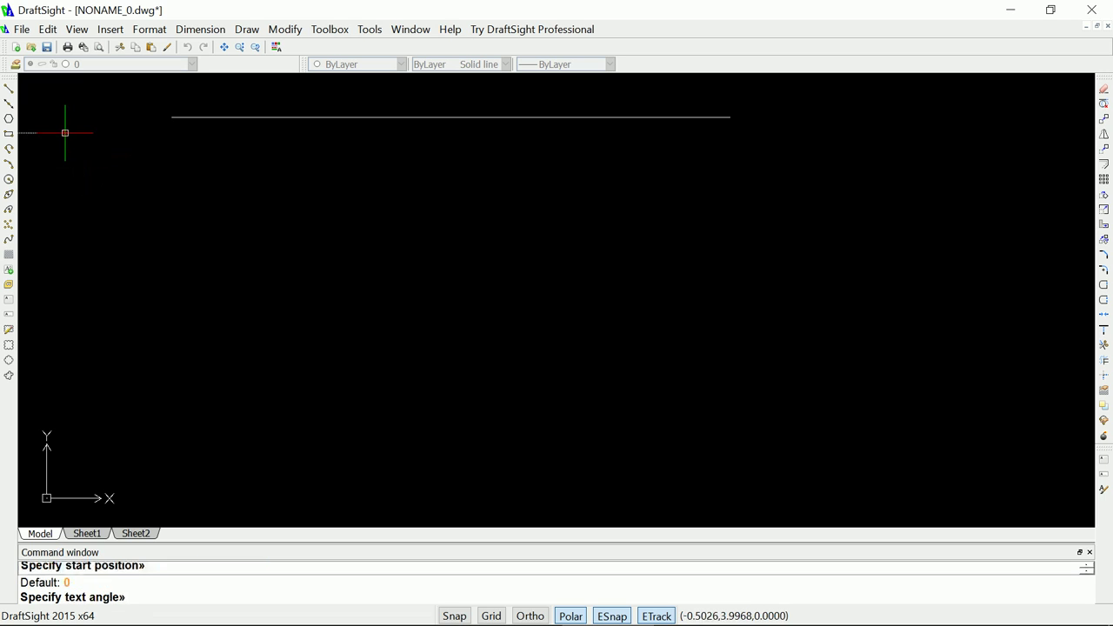
pyautogui.click(143, 133)
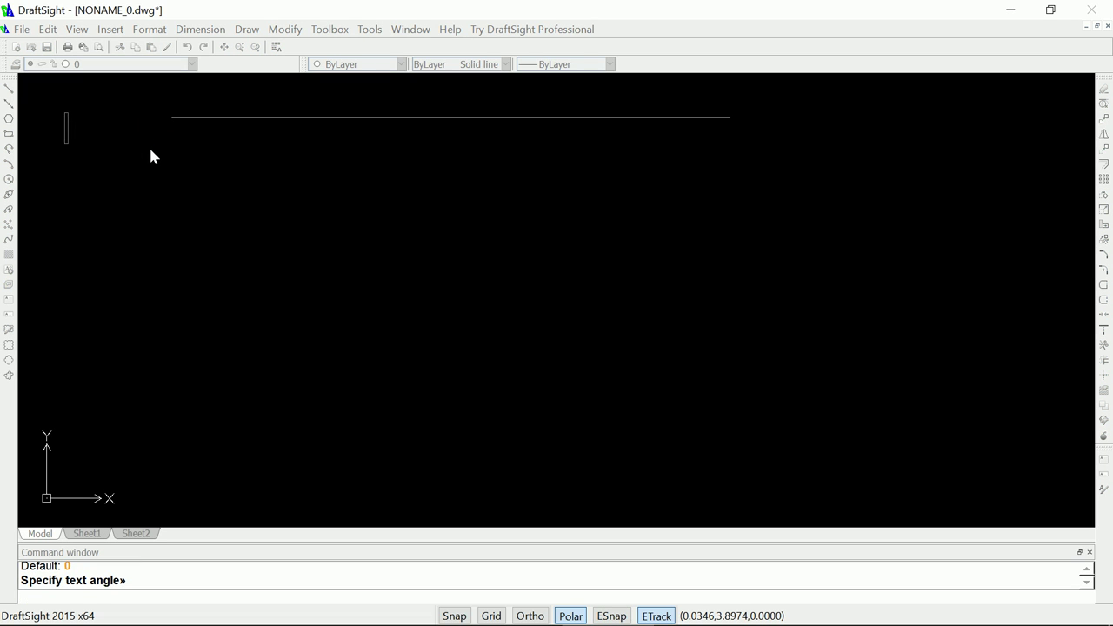
pyautogui.write('V++')
pyautogui.press('BackSpace')
pyautogui.press('Return')
pyautogui.press('BackSpace')
pyautogui.press('Escape')
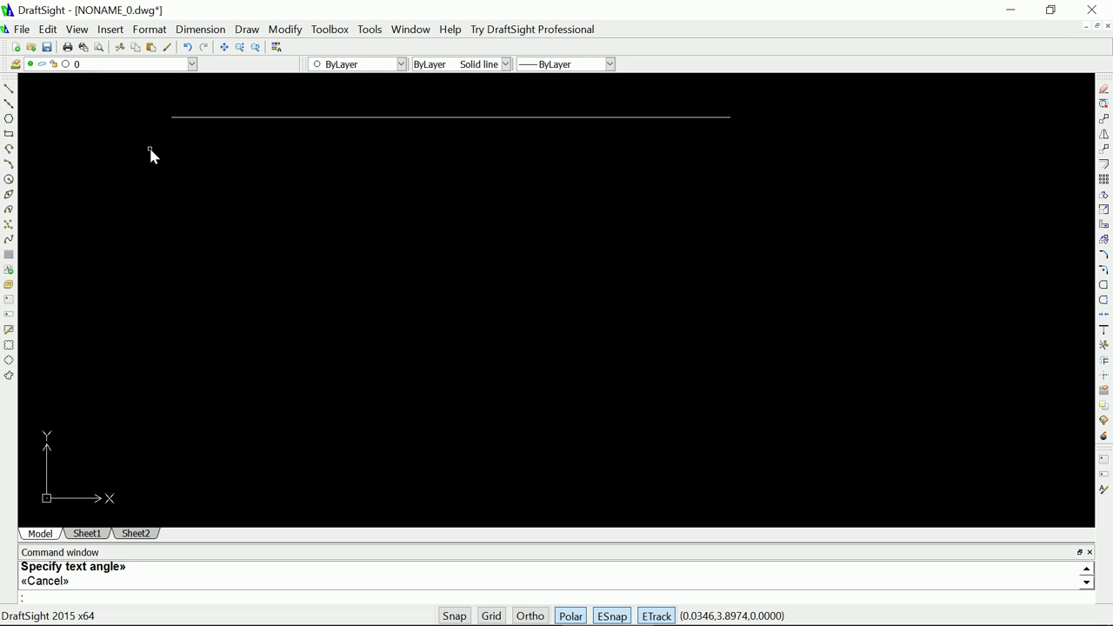
pyautogui.hotkey('ctrl', 'y')
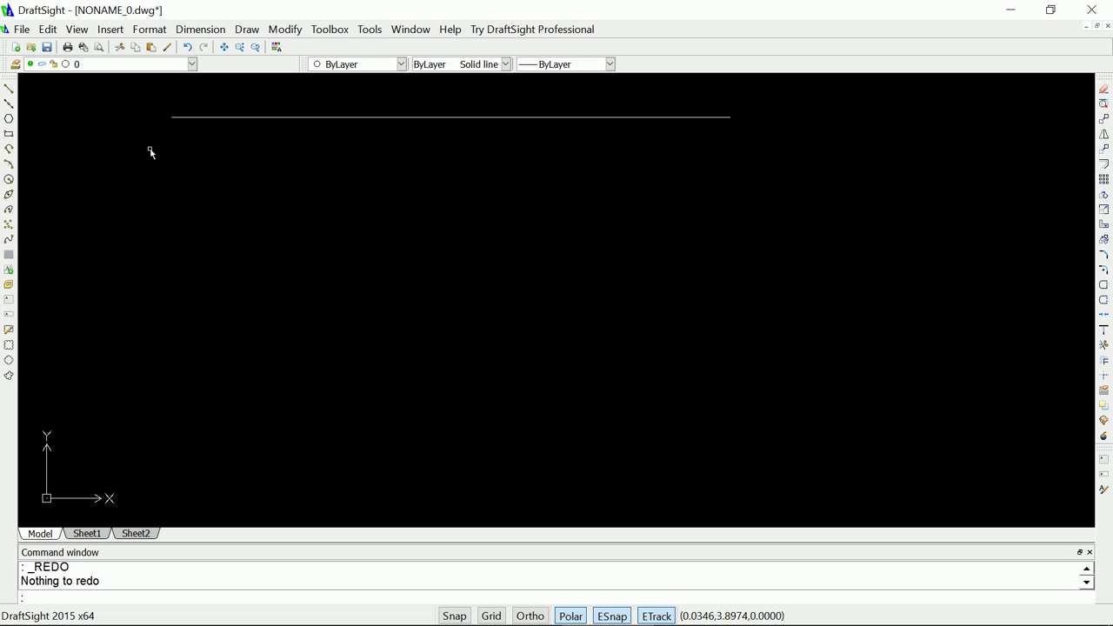
# - Write horizontal single-line text V+ just left of the supply line, slightly below its level
pyautogui.click(1104, 474)
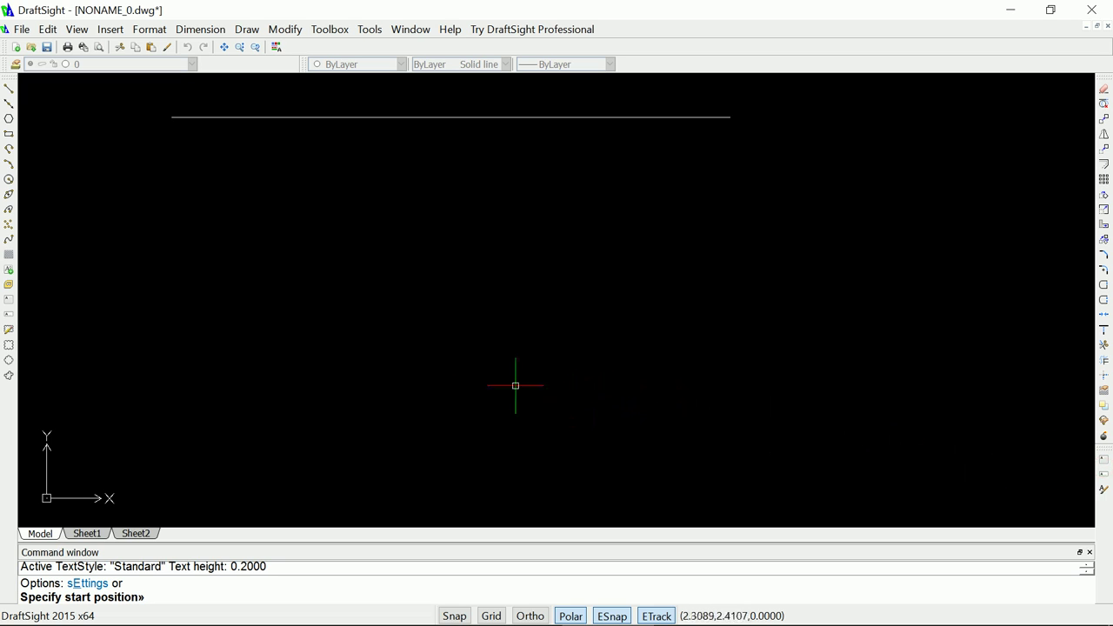
pyautogui.click(98, 137)
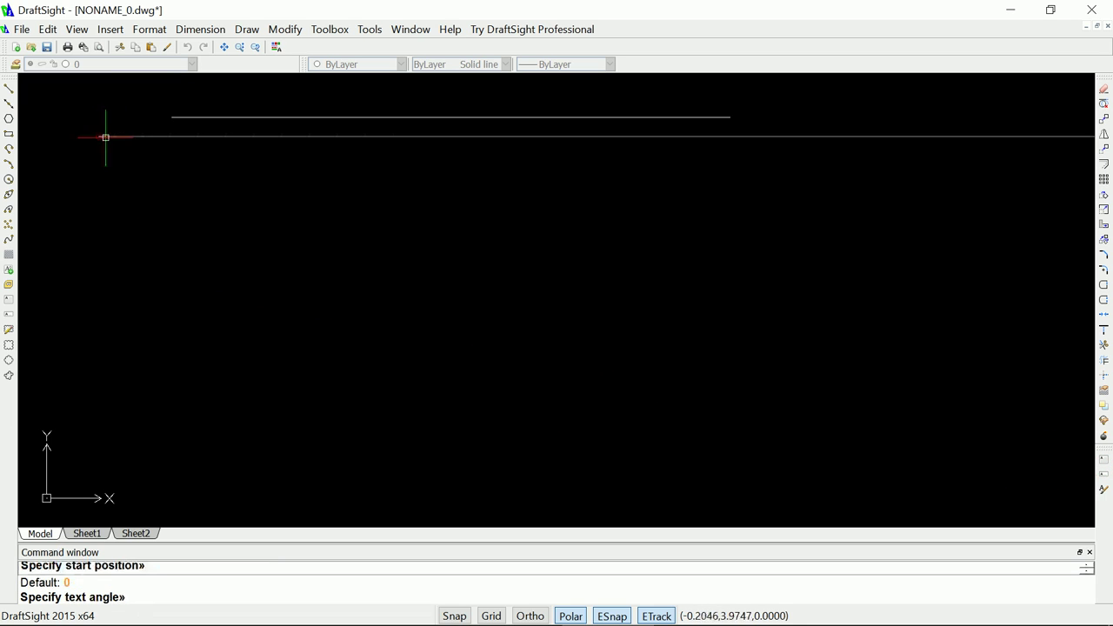
pyautogui.click(158, 139)
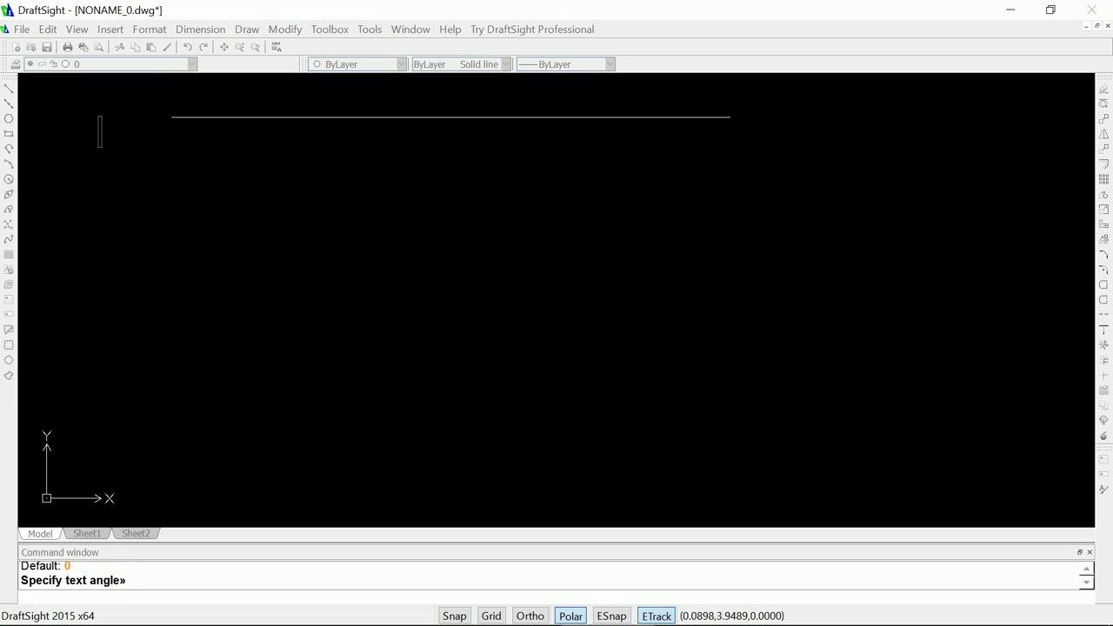
pyautogui.write('V+')
pyautogui.rightClick(154, 150)
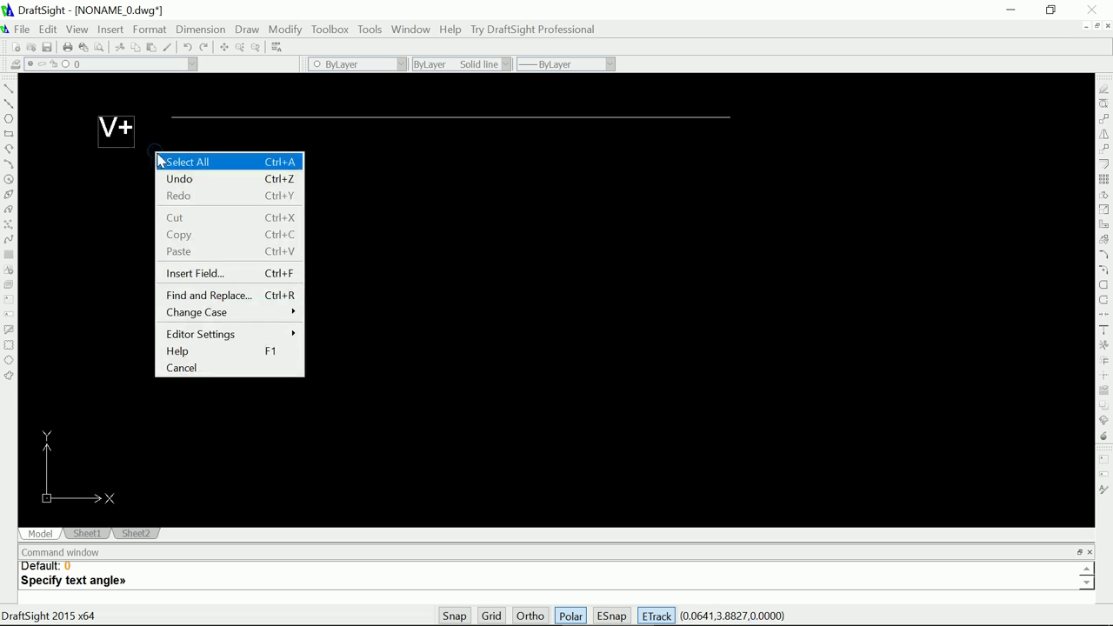
pyautogui.click(190, 277)
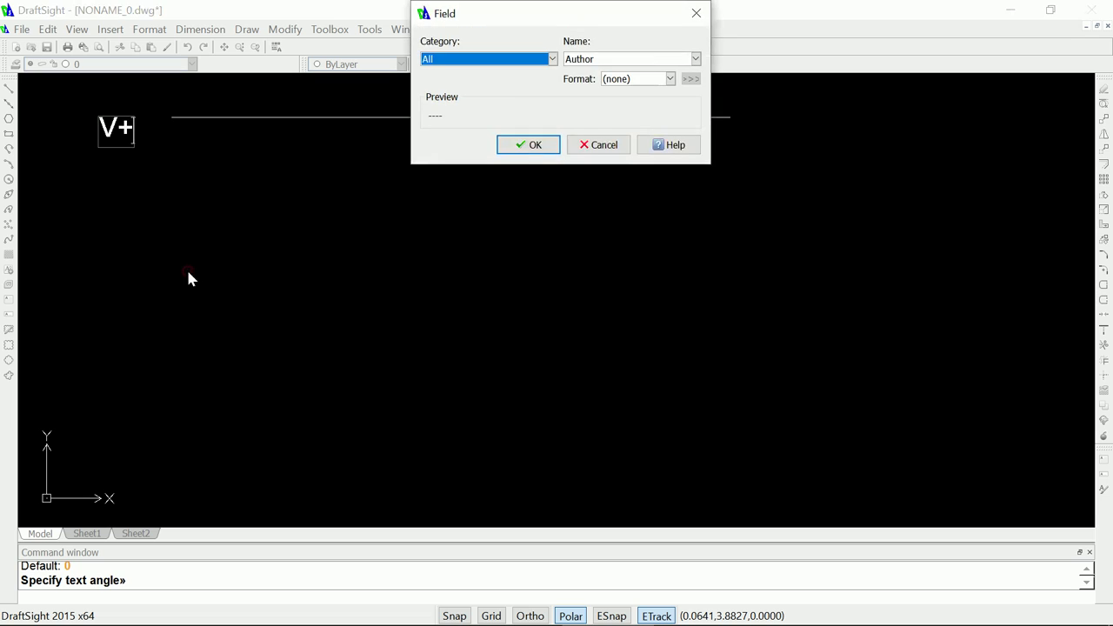
pyautogui.click(587, 148)
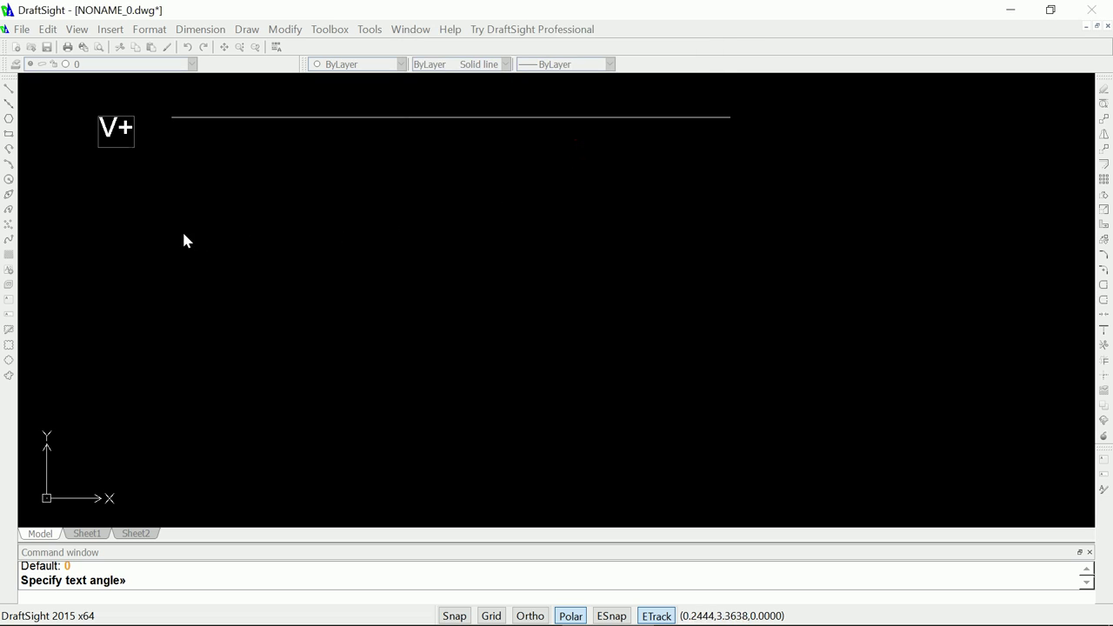
# - Finish the text entry, keeping V+ as the only label
pyautogui.scroll(-1, 132, 344)
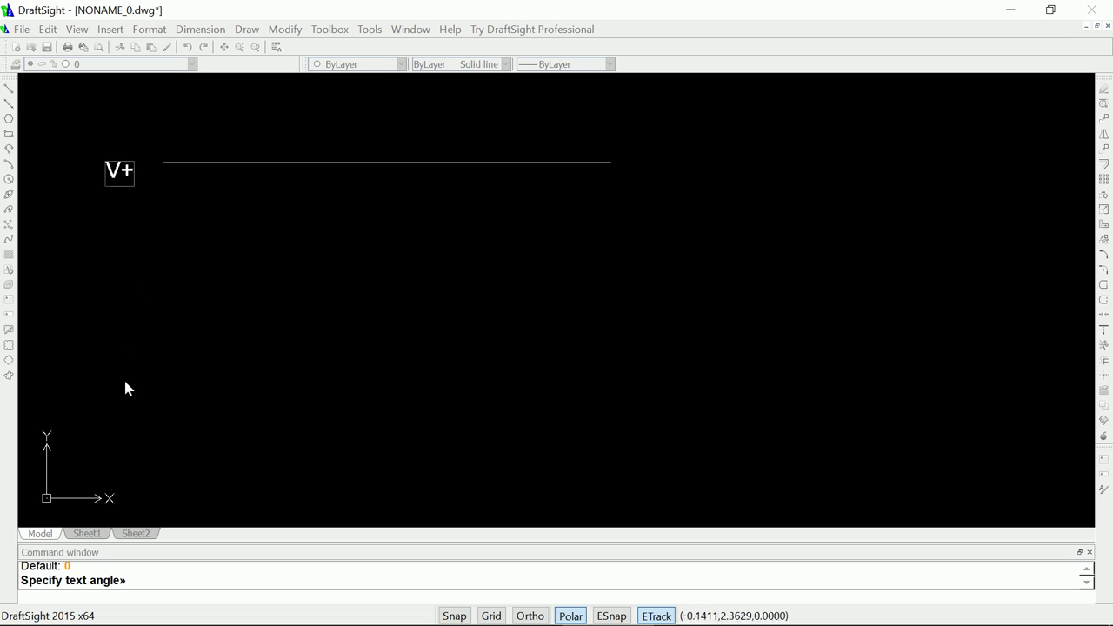
pyautogui.click(126, 277)
pyautogui.press('Escape')
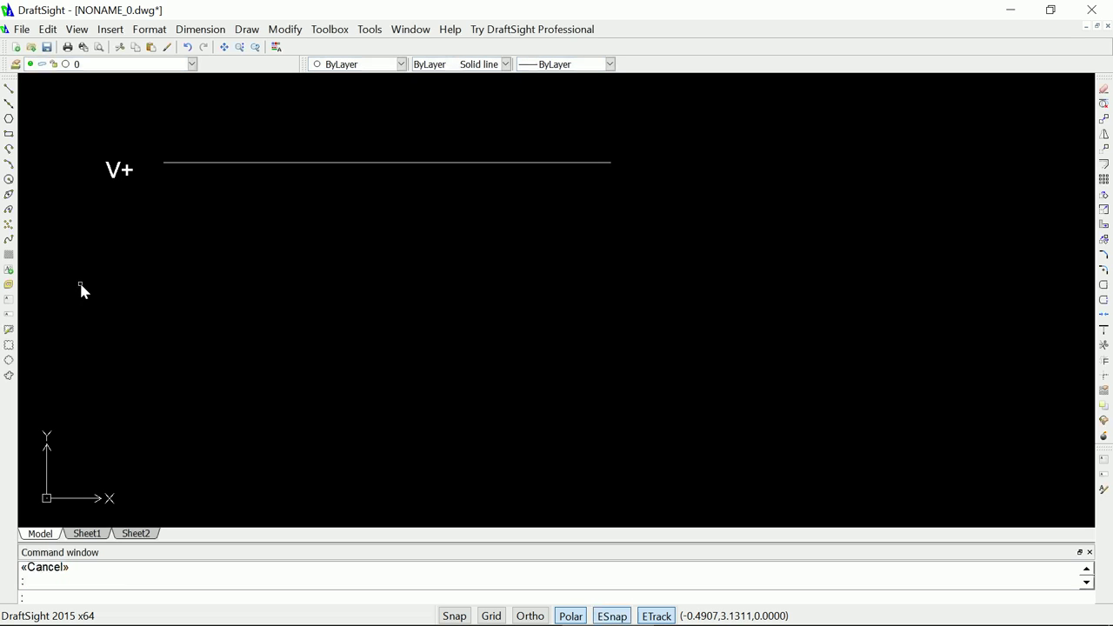
# - Move the V+ label close to the left end of the supply line, vertically centred on it
pyautogui.click(107, 183)
pyautogui.click(106, 179)
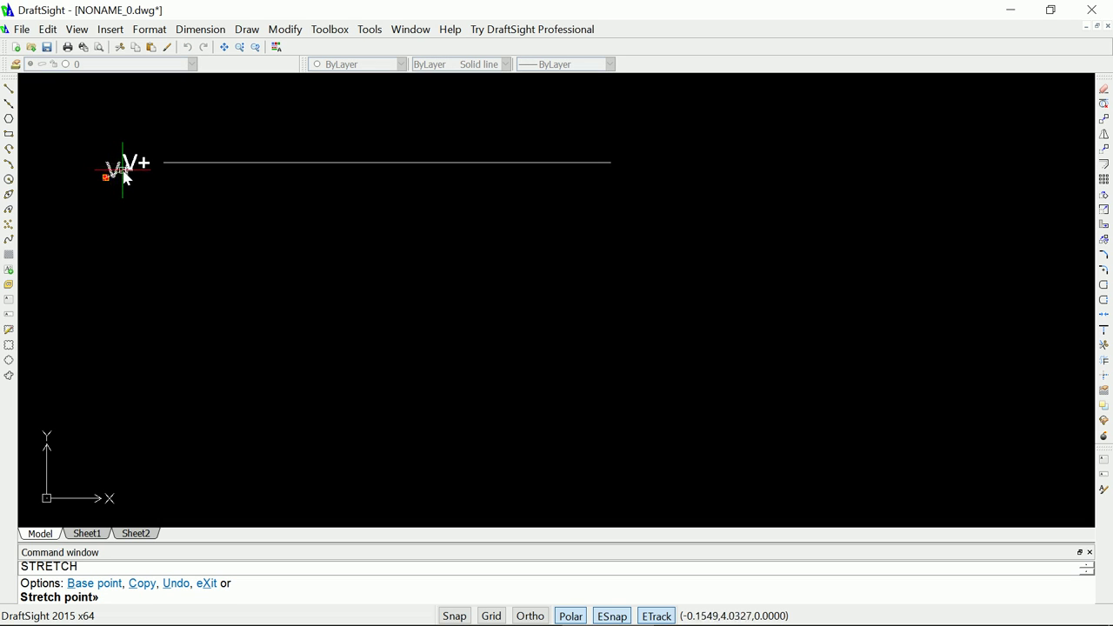
pyautogui.press('Escape')
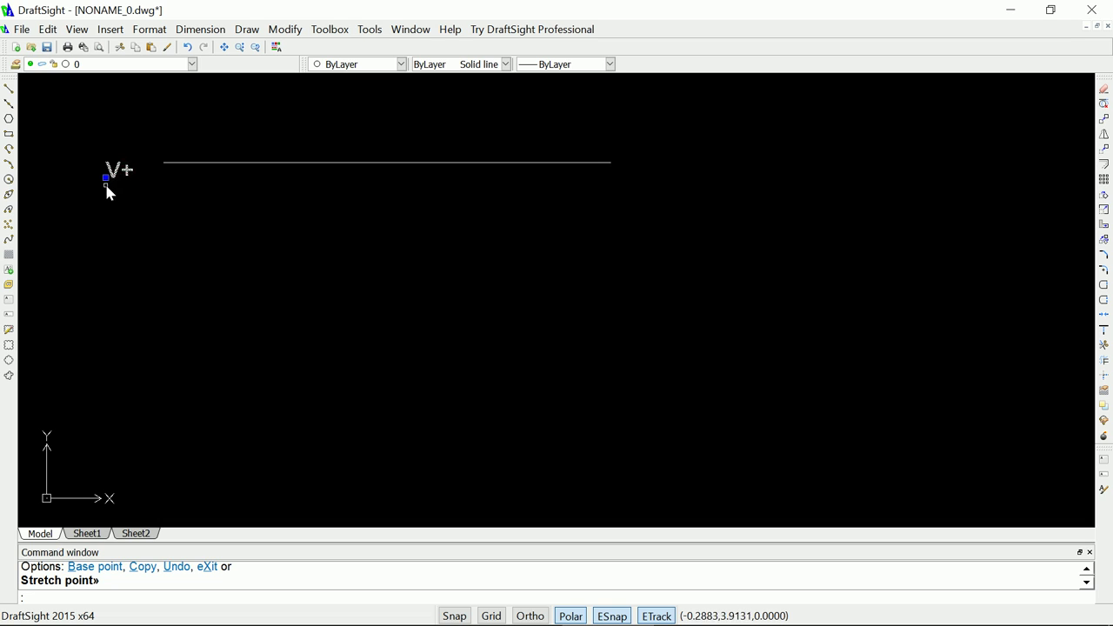
pyautogui.click(105, 178)
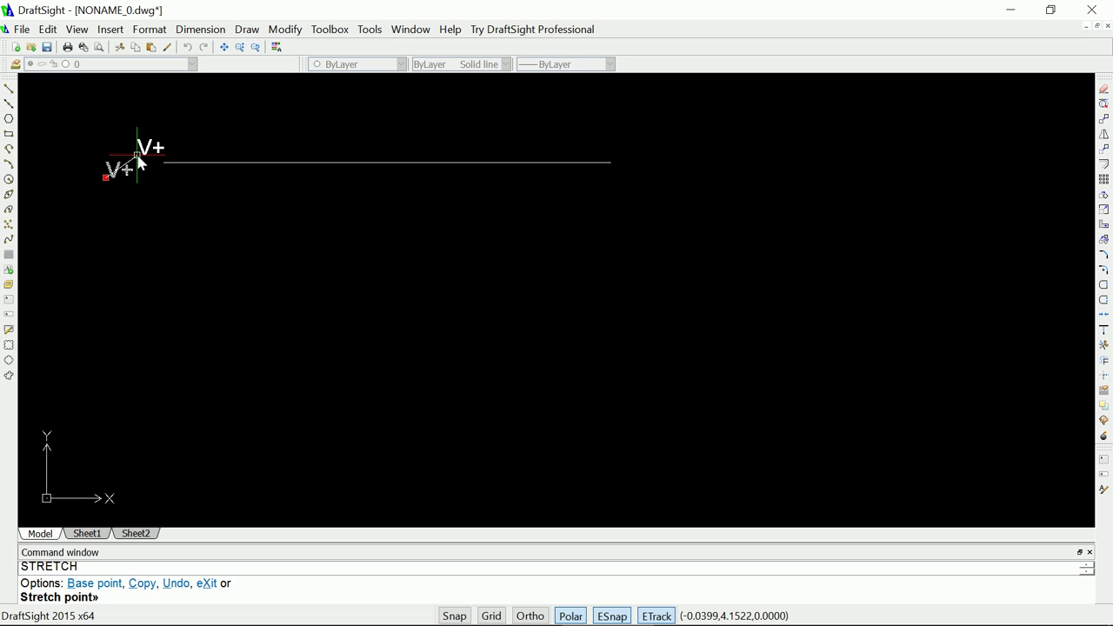
pyautogui.click(139, 161)
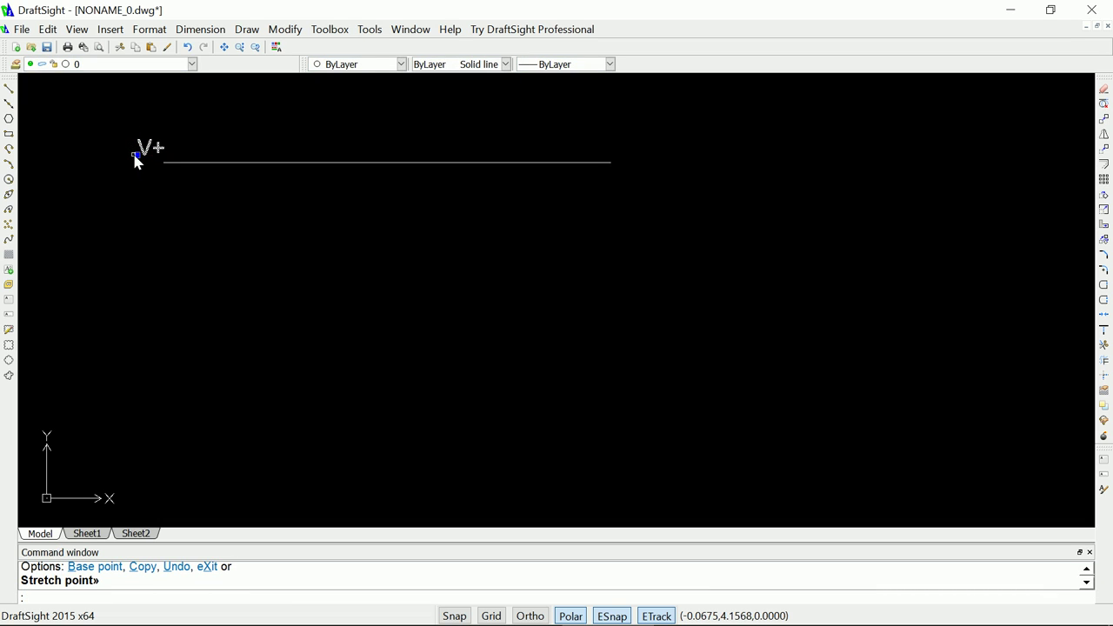
pyautogui.click(135, 157)
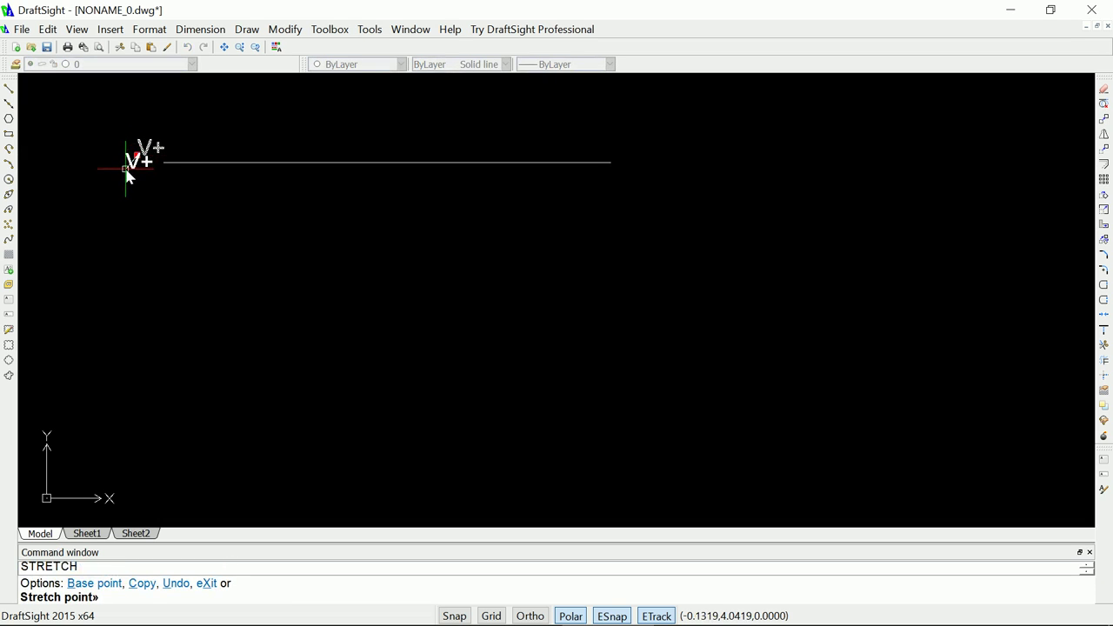
pyautogui.click(126, 170)
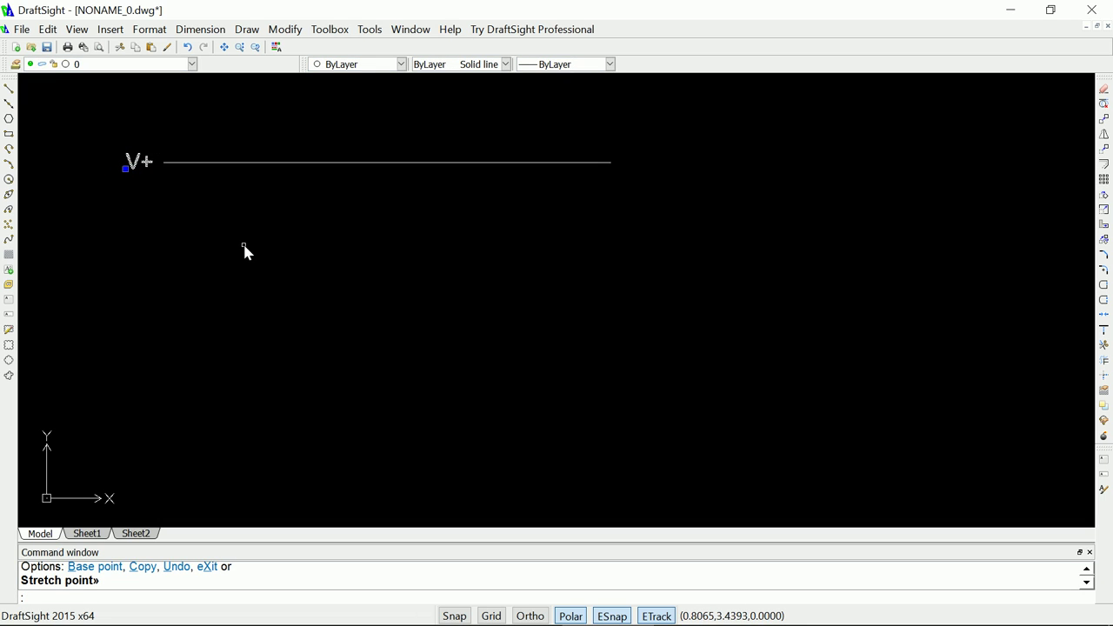
pyautogui.press('Escape')
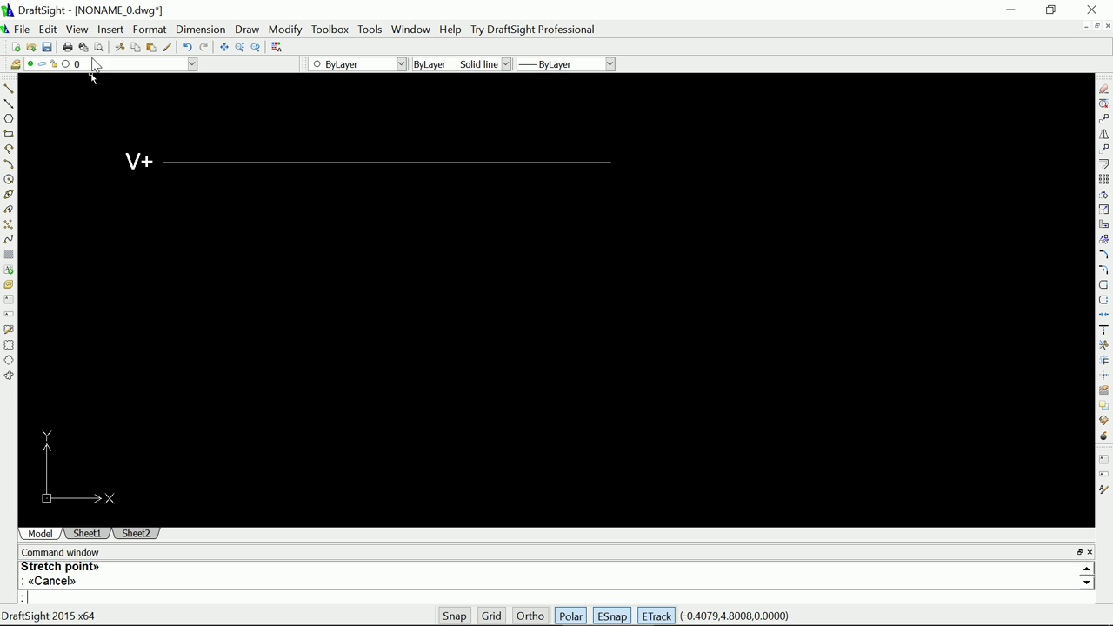
# - Insert NPN.dwg from the Examples folder as a block at 0,0,0 with scale 1 and rotation angle 0
pyautogui.click(110, 29)
pyautogui.click(126, 47)
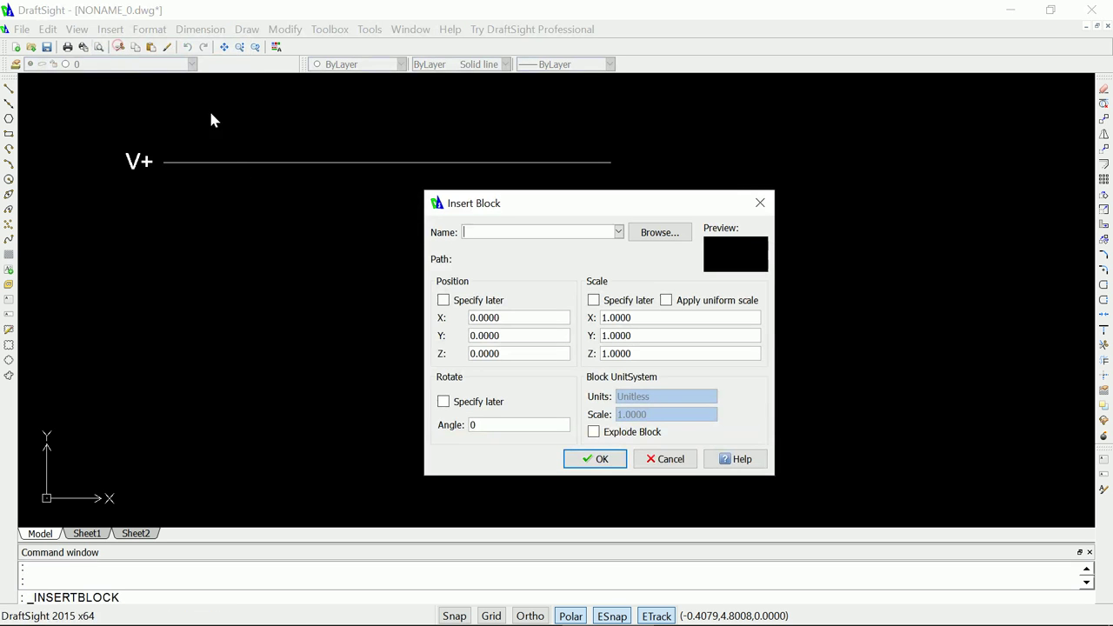
pyautogui.click(665, 232)
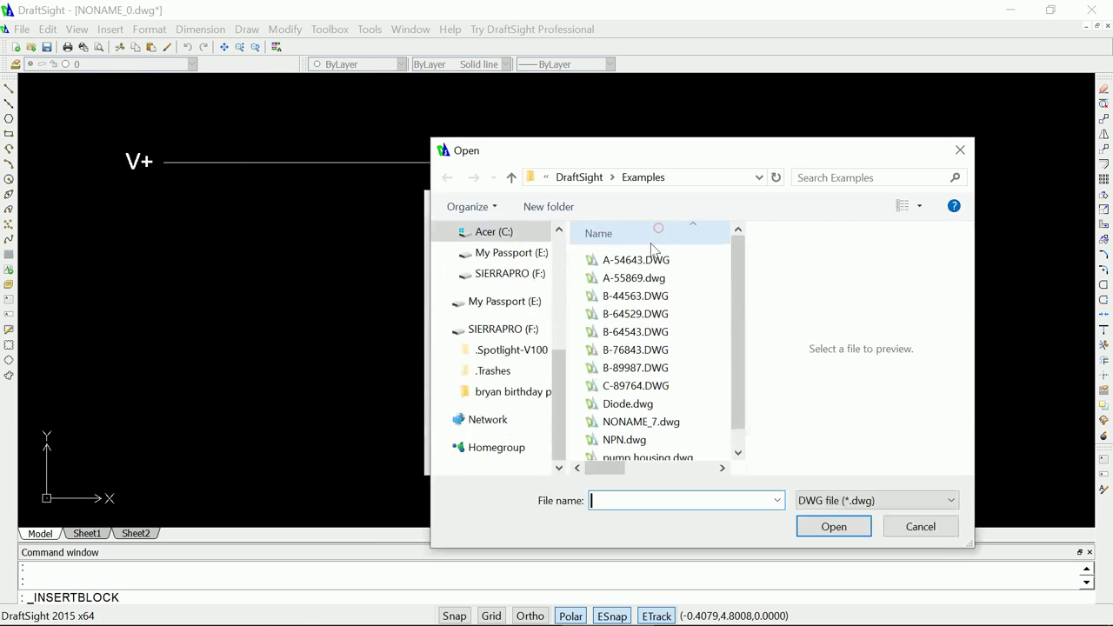
pyautogui.click(619, 440)
pyautogui.click(833, 527)
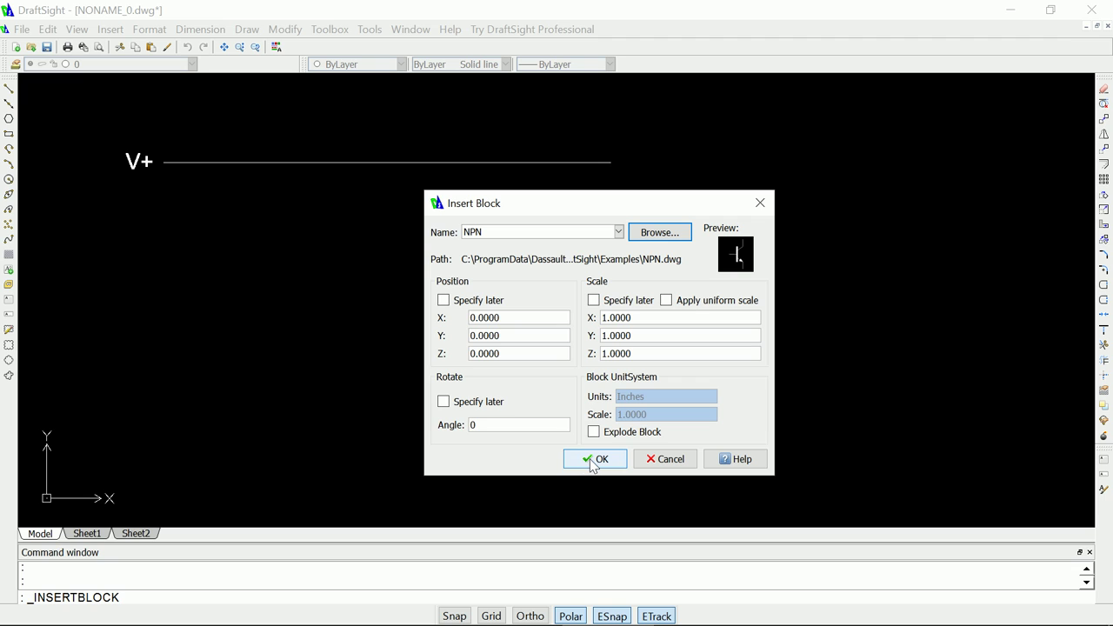
pyautogui.click(590, 459)
pyautogui.scroll(-5, 353, 360)
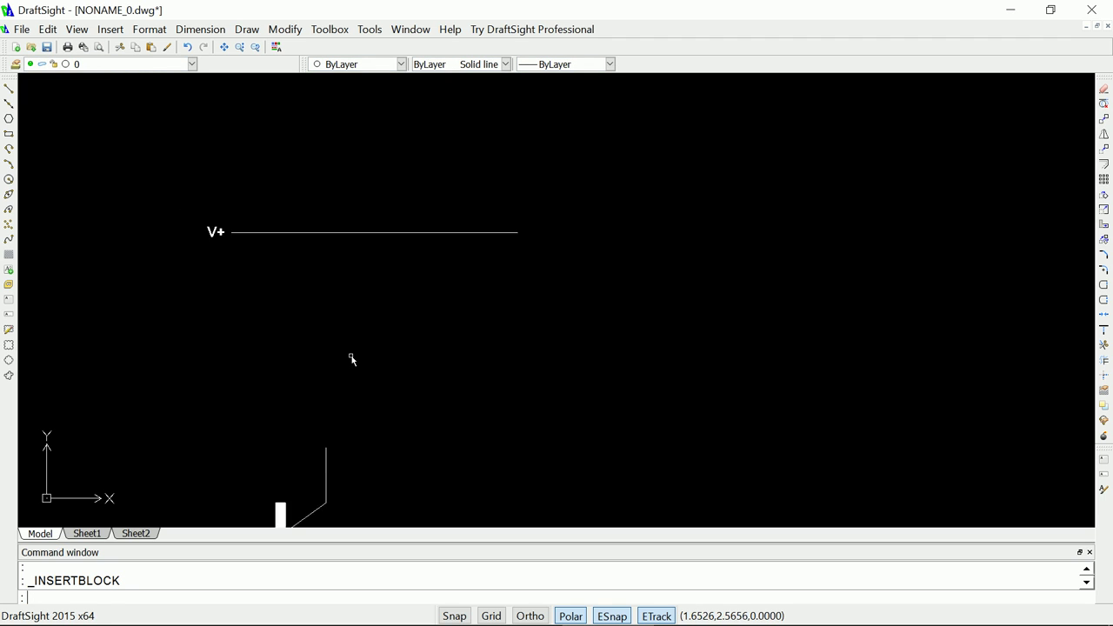
pyautogui.scroll(4, 278, 459)
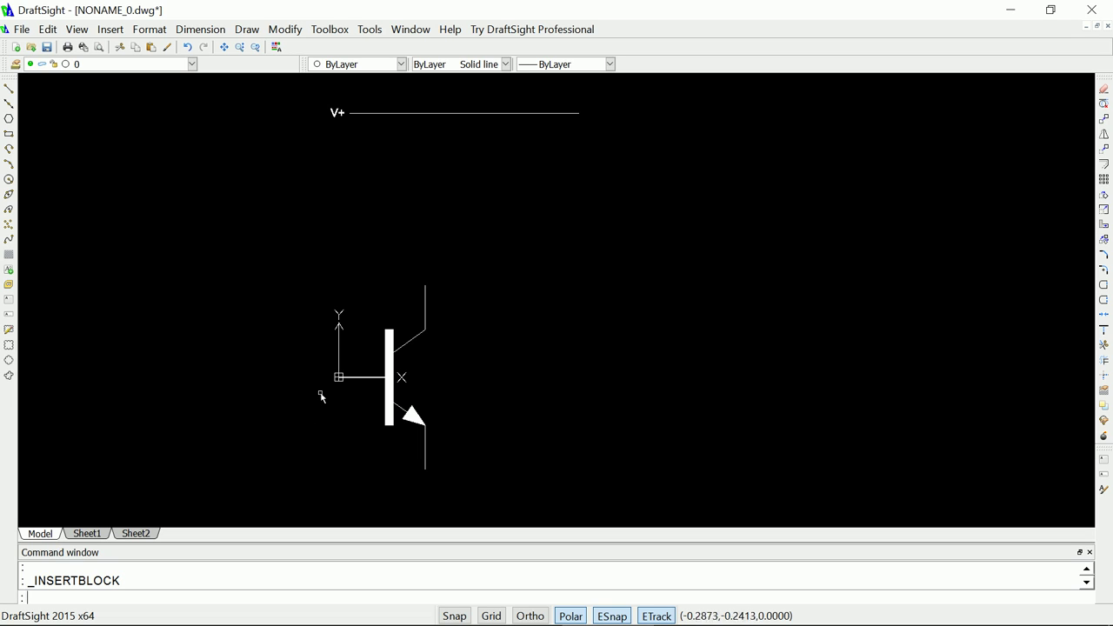
# - Scale the NPN transistor block down to less than half its size, using the emitter lead's lower end as base point
pyautogui.click(308, 247)
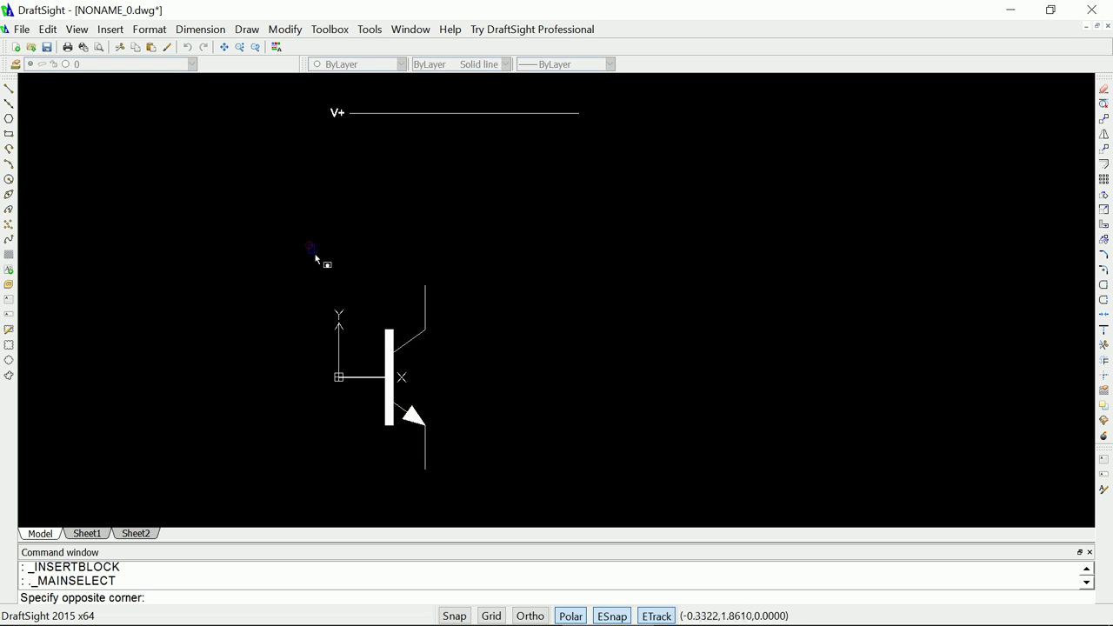
pyautogui.click(488, 496)
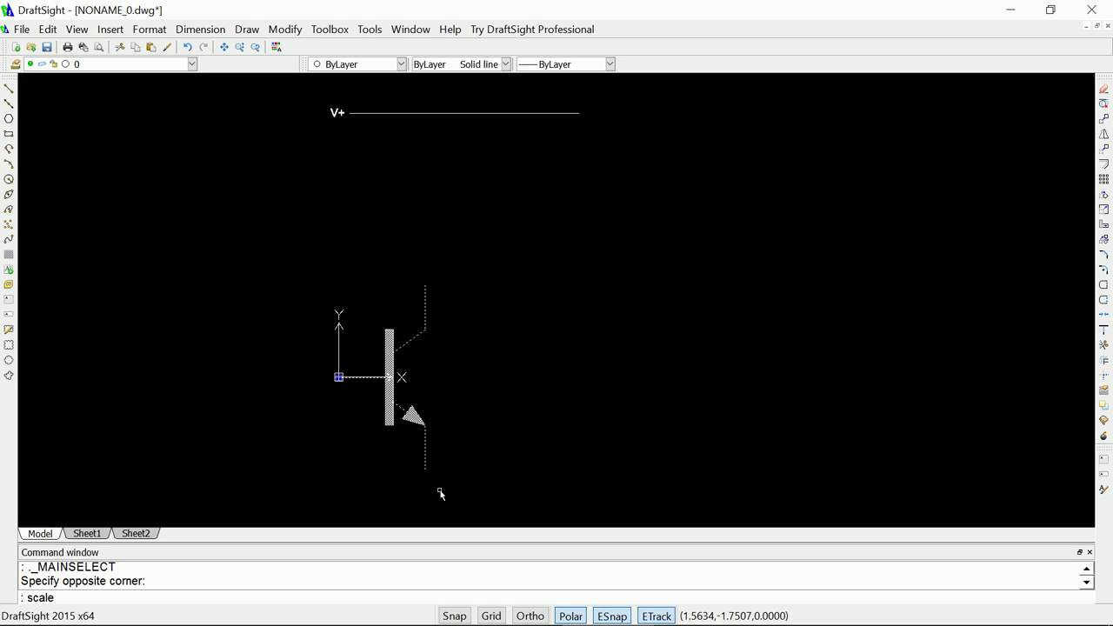
pyautogui.press('Return')
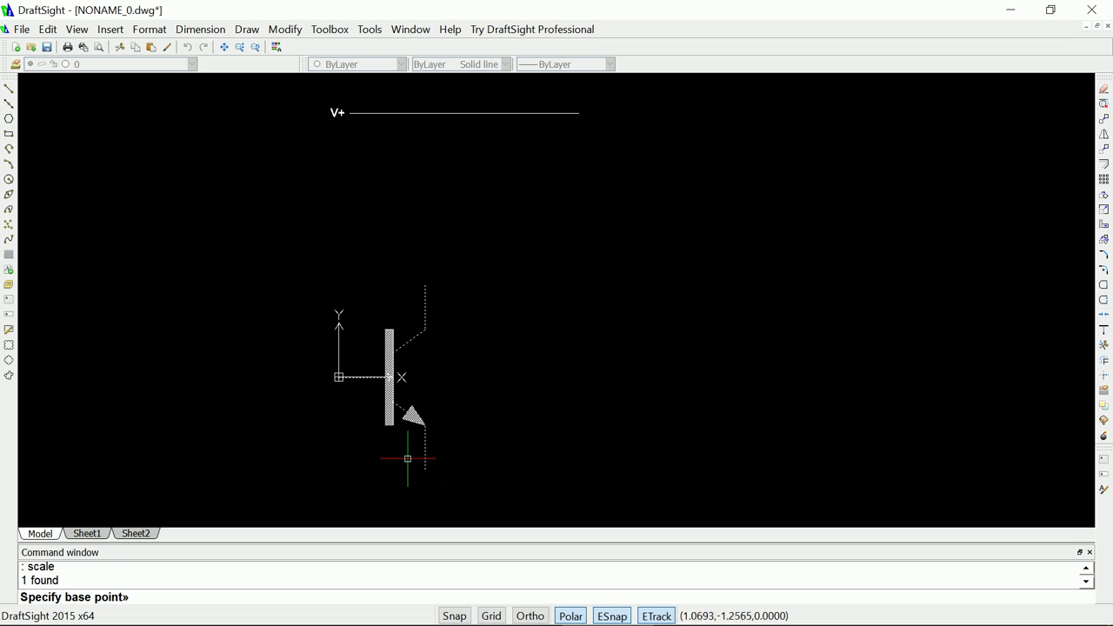
pyautogui.click(425, 468)
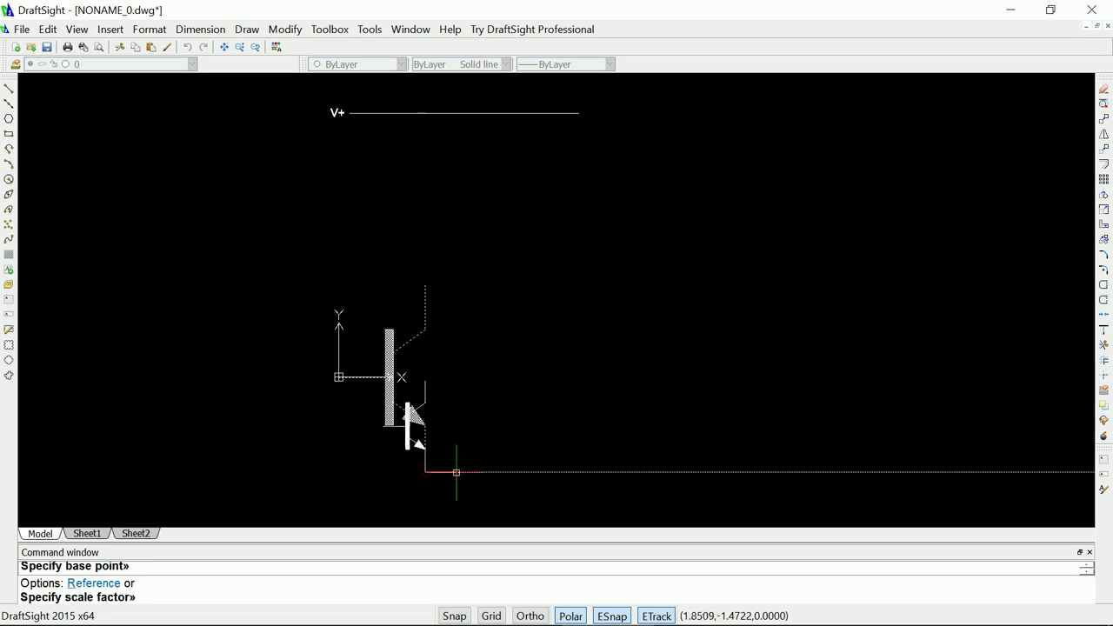
pyautogui.scroll(1, 455, 472)
pyautogui.scroll(-1, 455, 472)
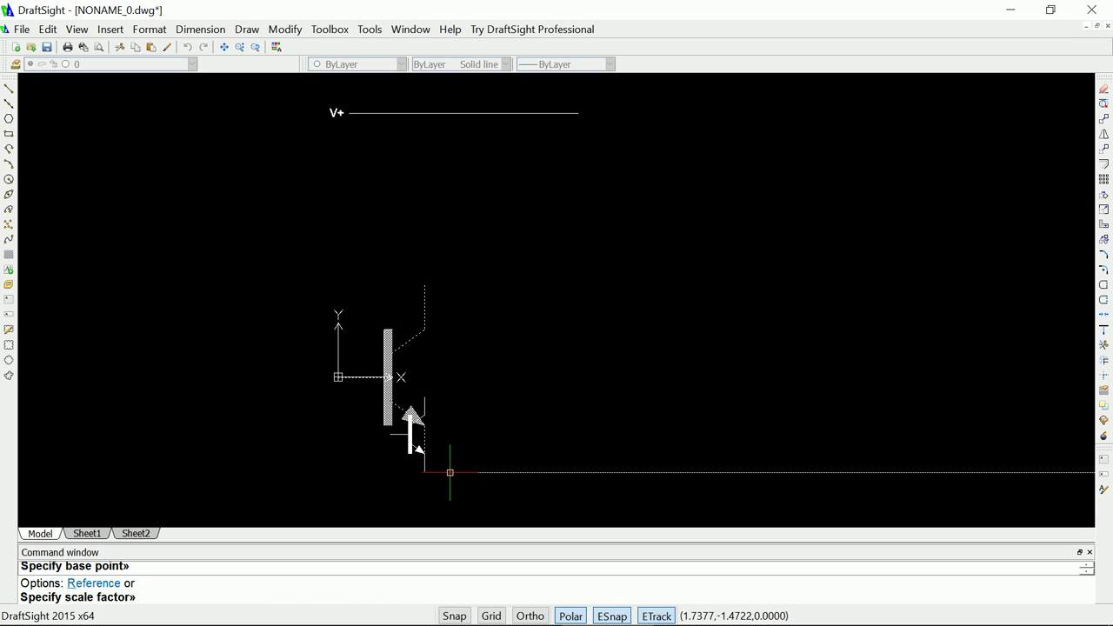
pyautogui.press('Escape')
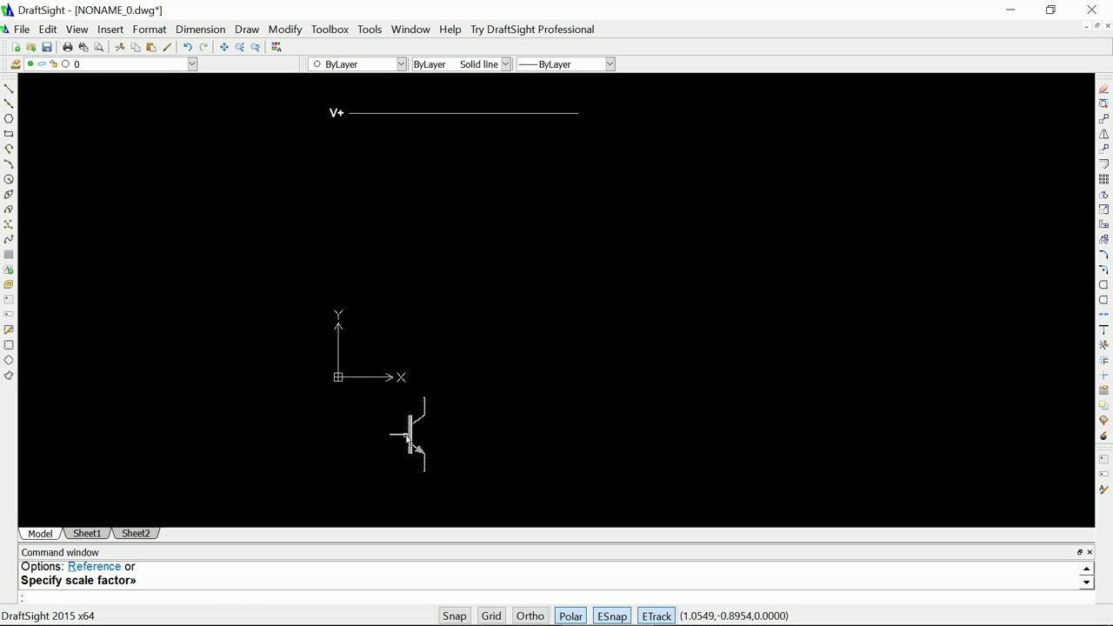
# - Move the transistor below the supply line, placing its base lead's end at about 1.04, 2.6
pyautogui.click(410, 439)
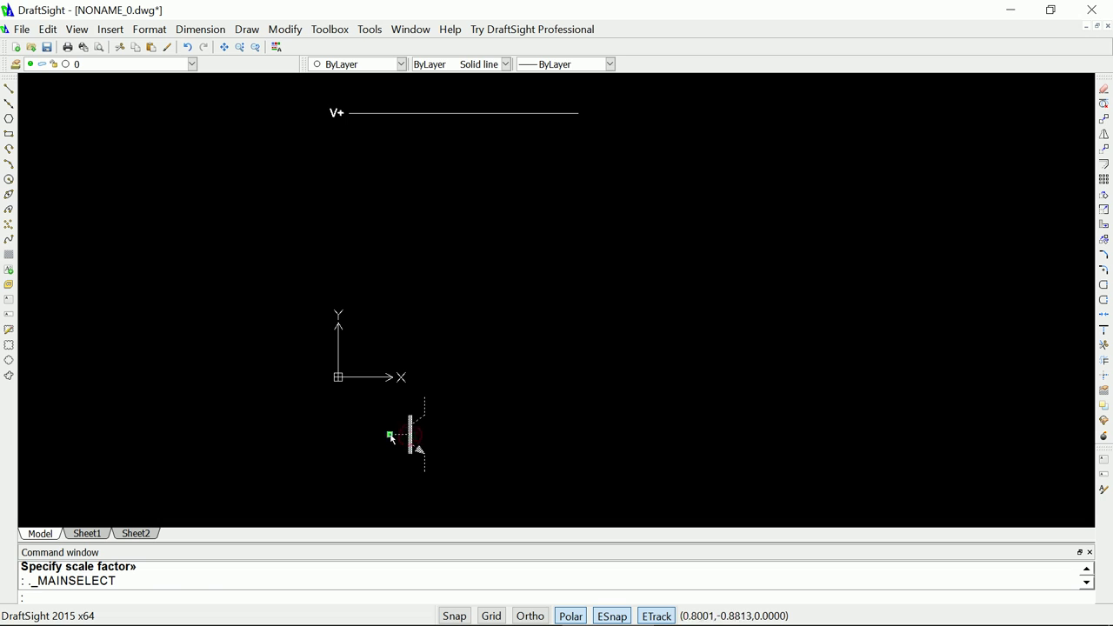
pyautogui.click(390, 433)
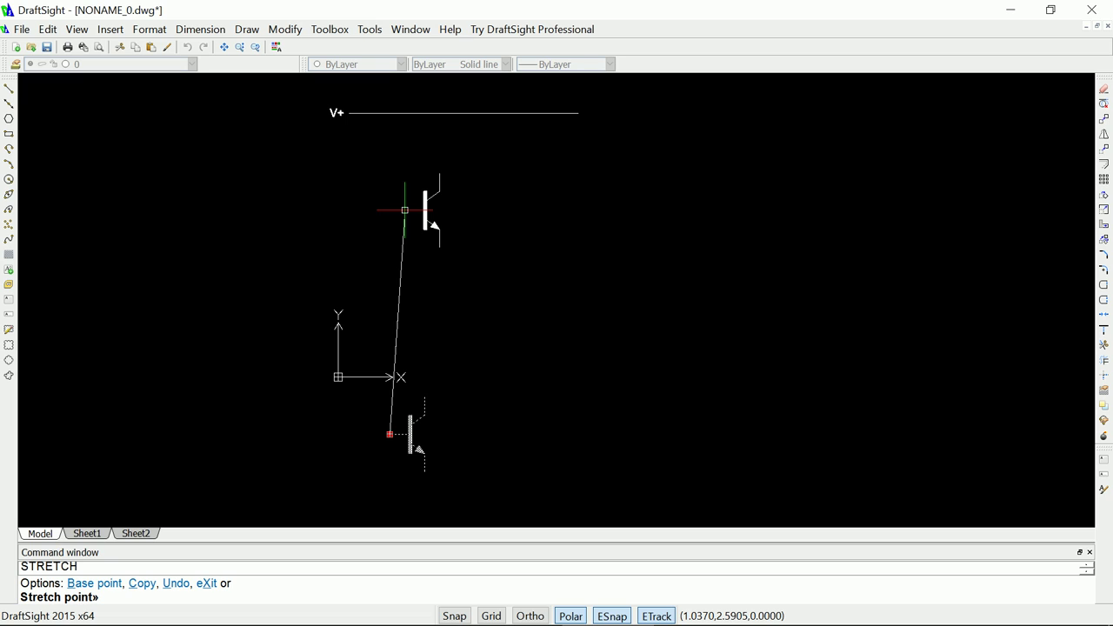
pyautogui.click(404, 209)
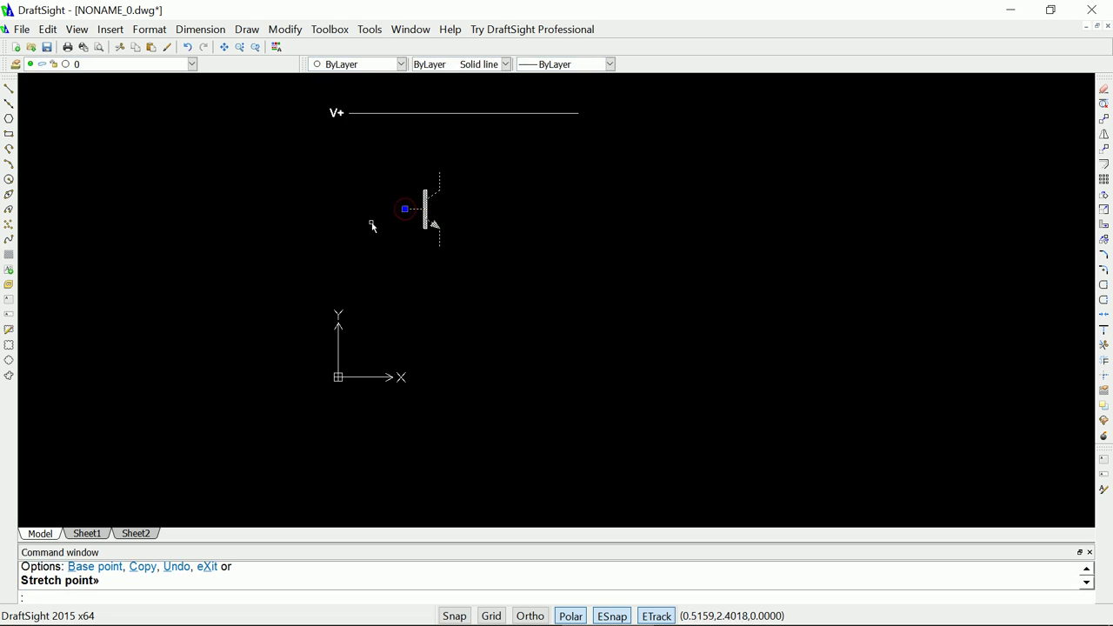
pyautogui.press('Escape')
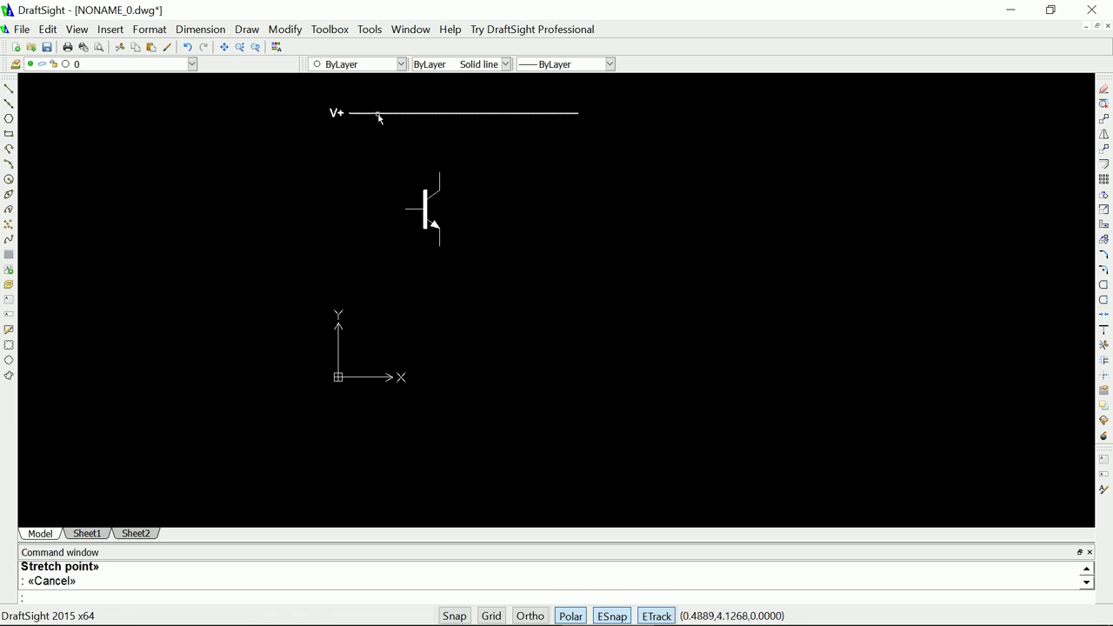
# - Insert Resistor.dwg from the Examples folder as a block at 0,0,0 with scale 1 and rotation angle 0
pyautogui.click(114, 32)
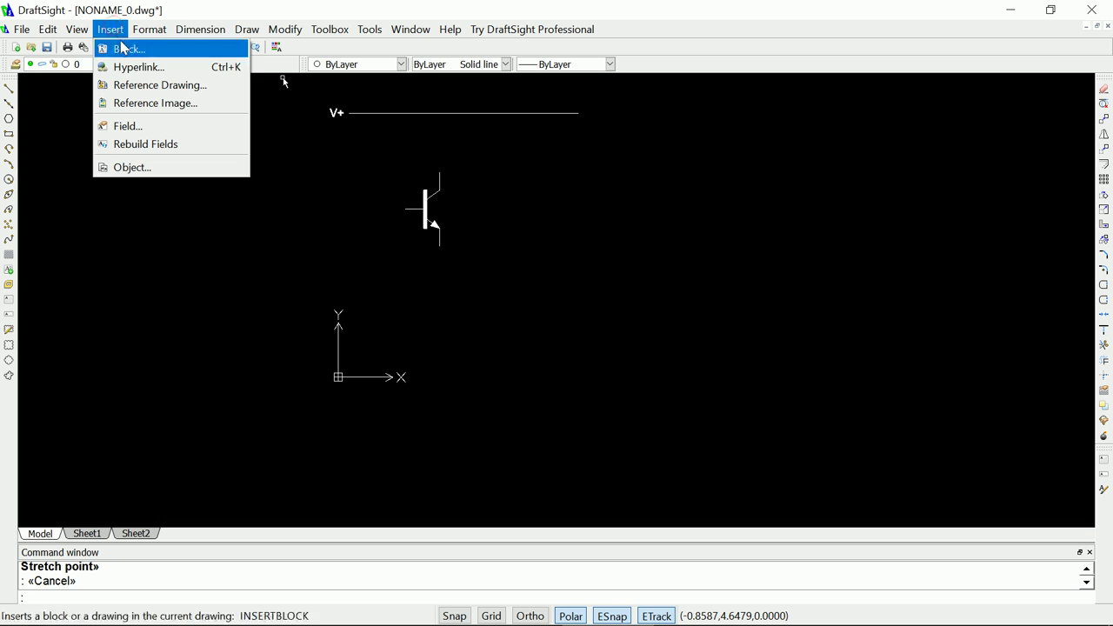
pyautogui.click(126, 49)
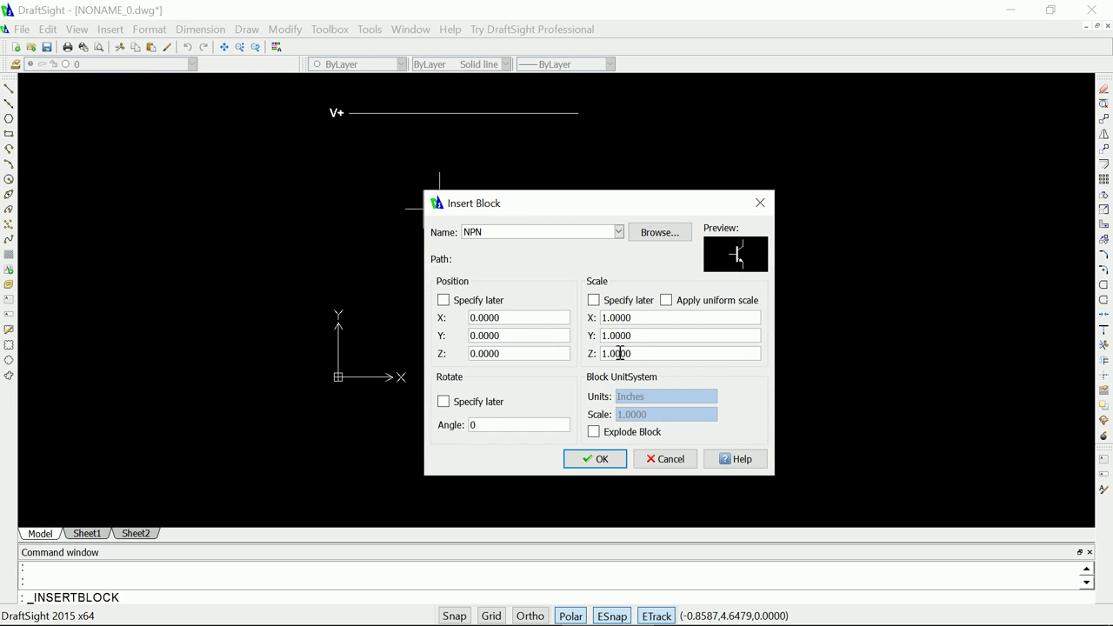
pyautogui.click(657, 236)
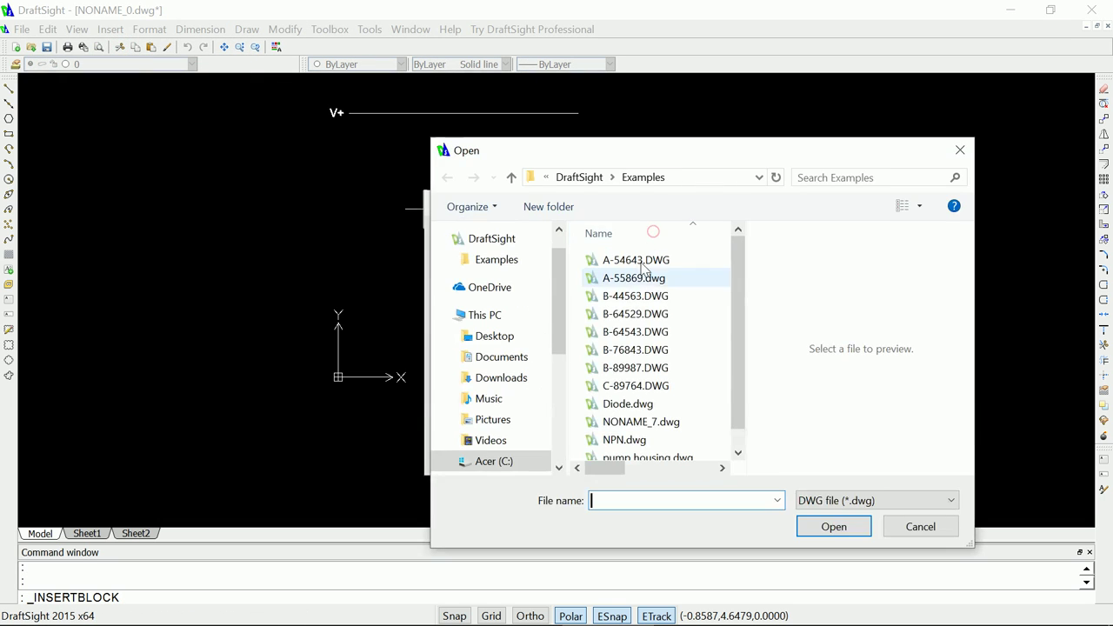
pyautogui.scroll(-1, 652, 387)
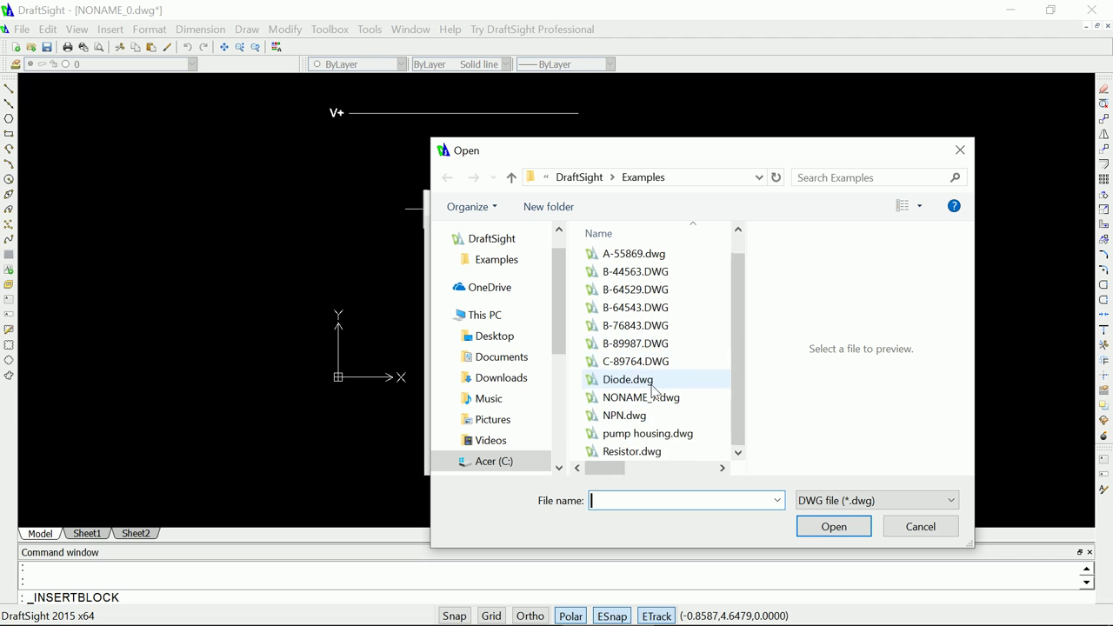
pyautogui.click(625, 452)
pyautogui.click(832, 527)
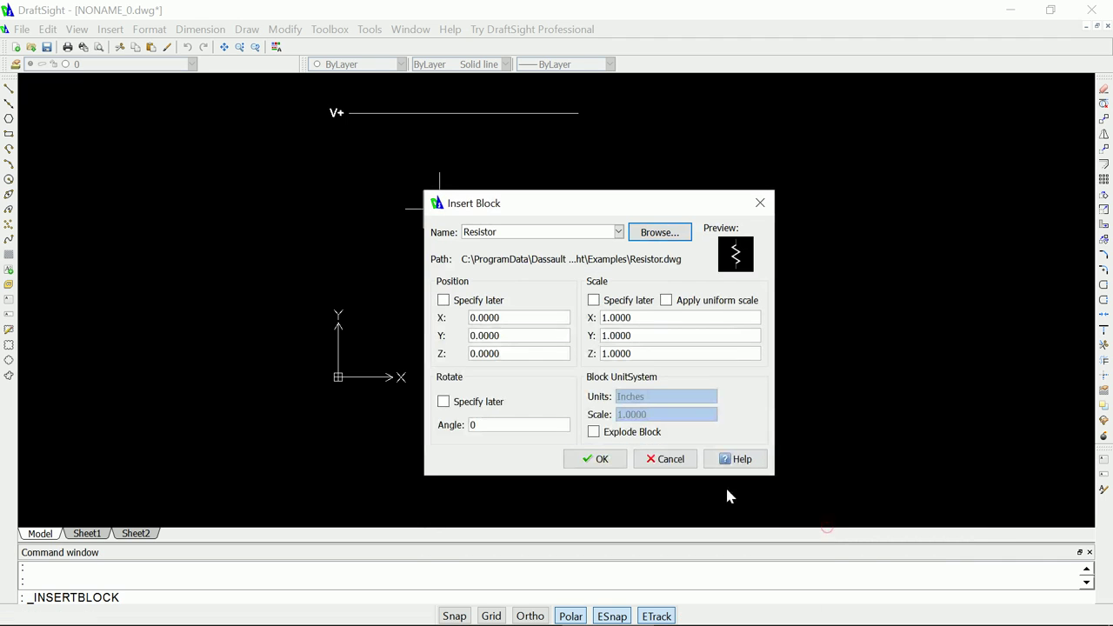
pyautogui.click(603, 458)
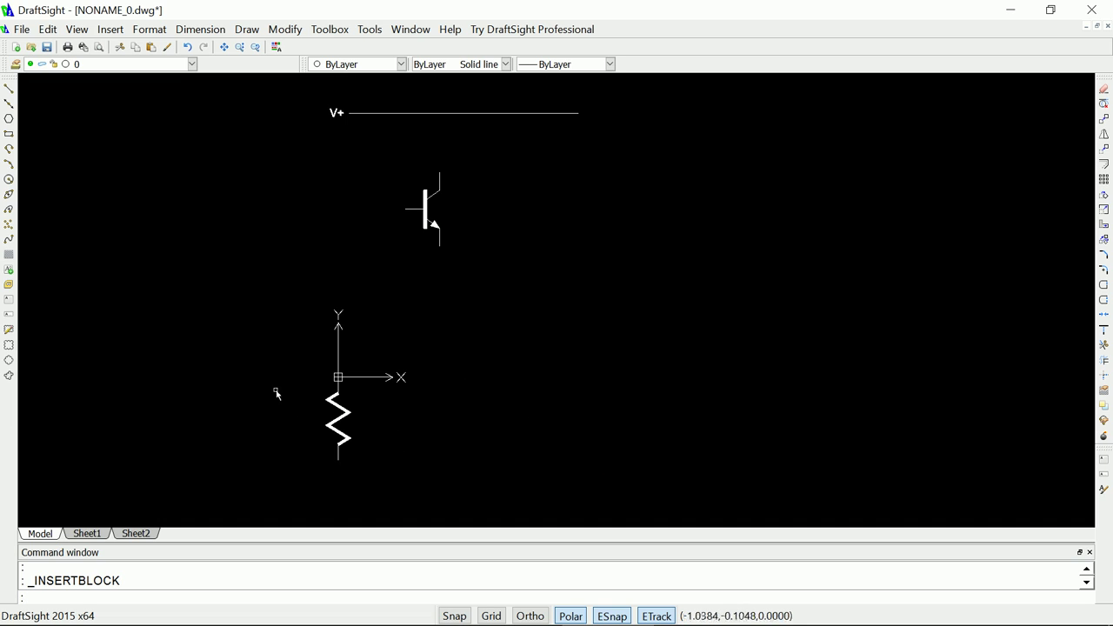
# - Scale the resistor block down to about 0.6 of its size, using its lower lead's end as base point
pyautogui.click(341, 461)
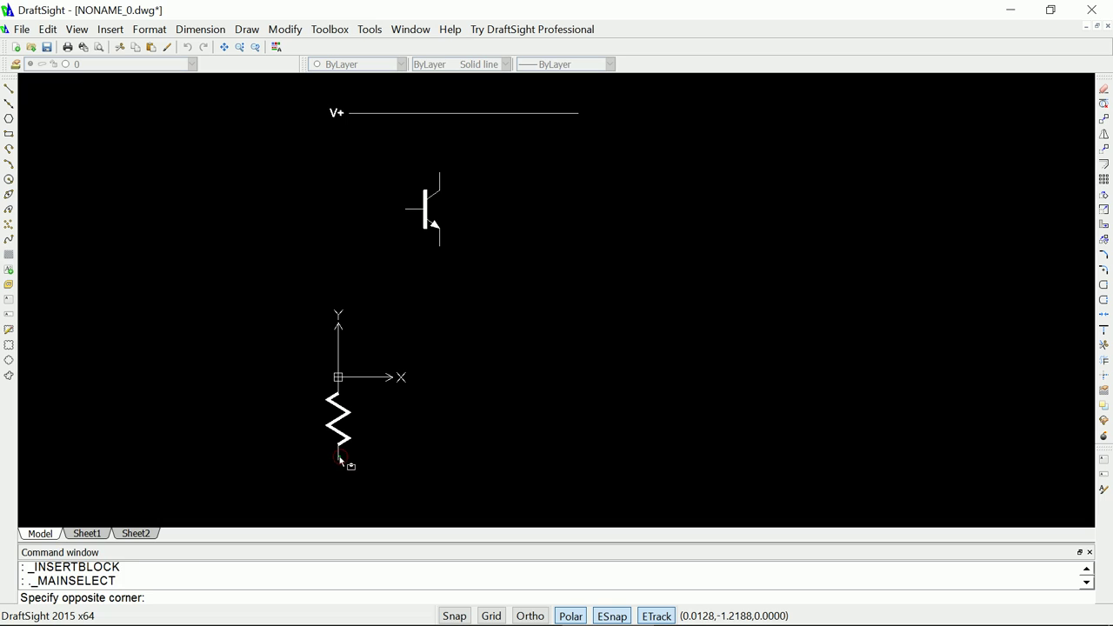
pyautogui.click(344, 462)
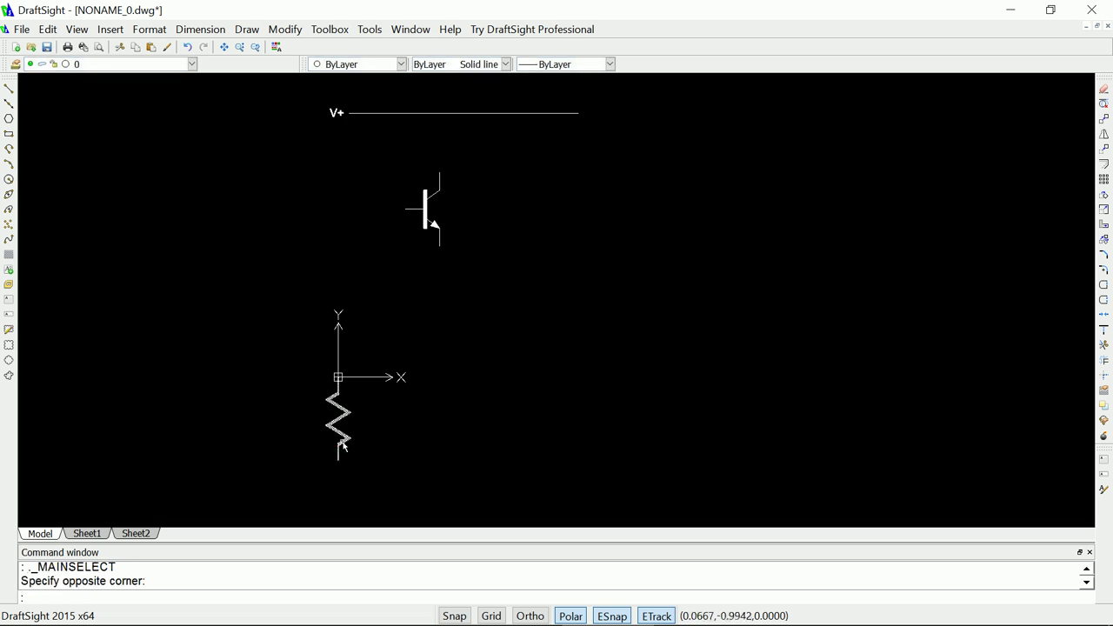
pyautogui.click(343, 443)
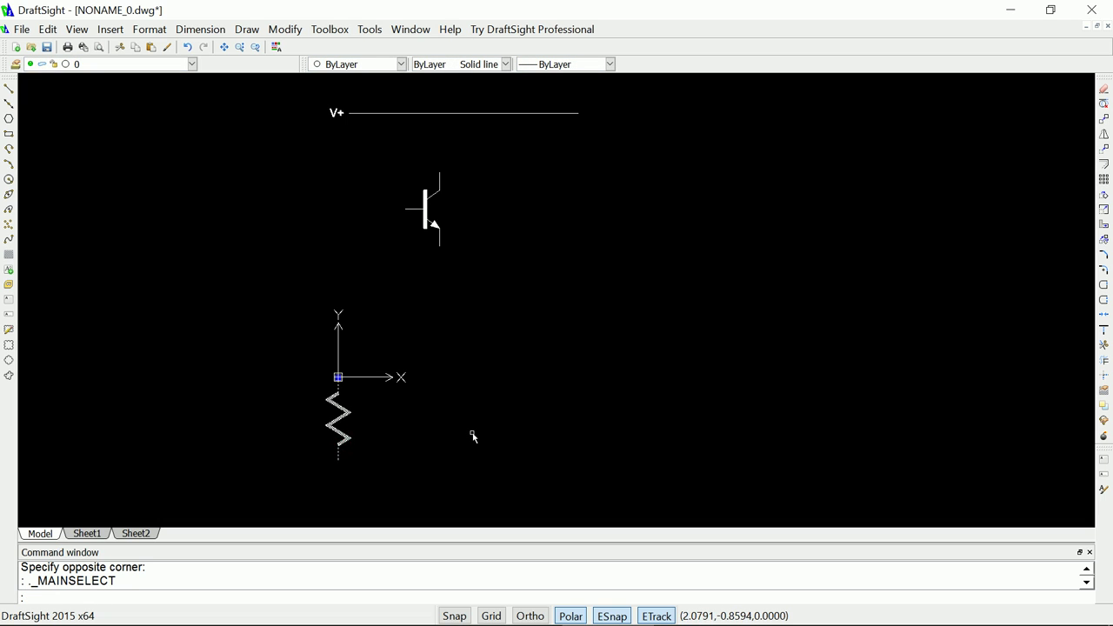
pyautogui.press('Return')
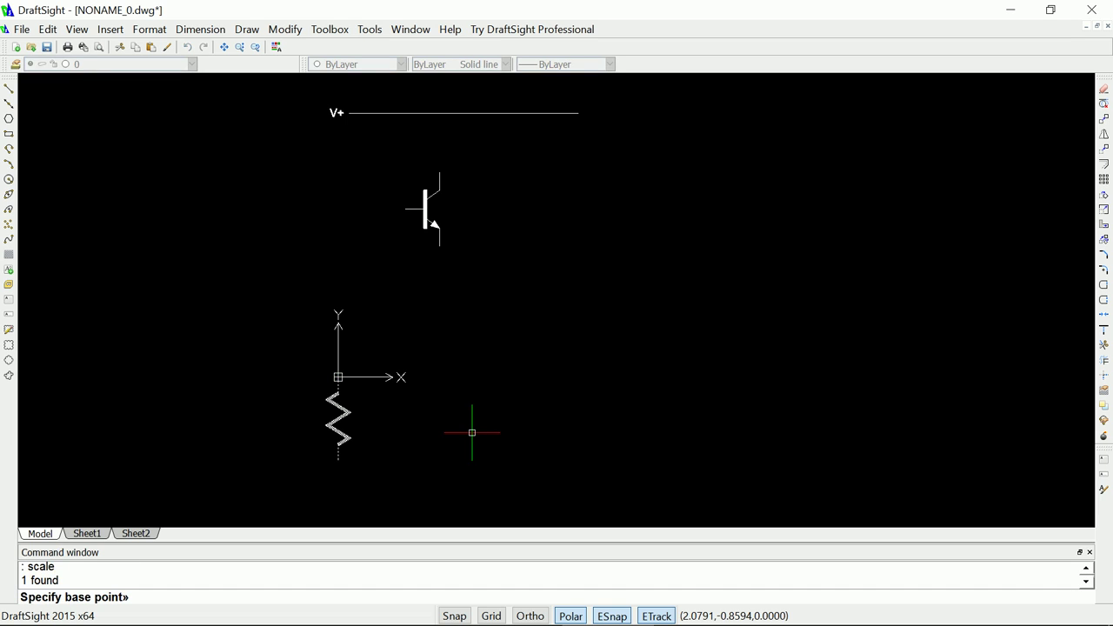
pyautogui.click(338, 460)
pyautogui.scroll(1, 353, 466)
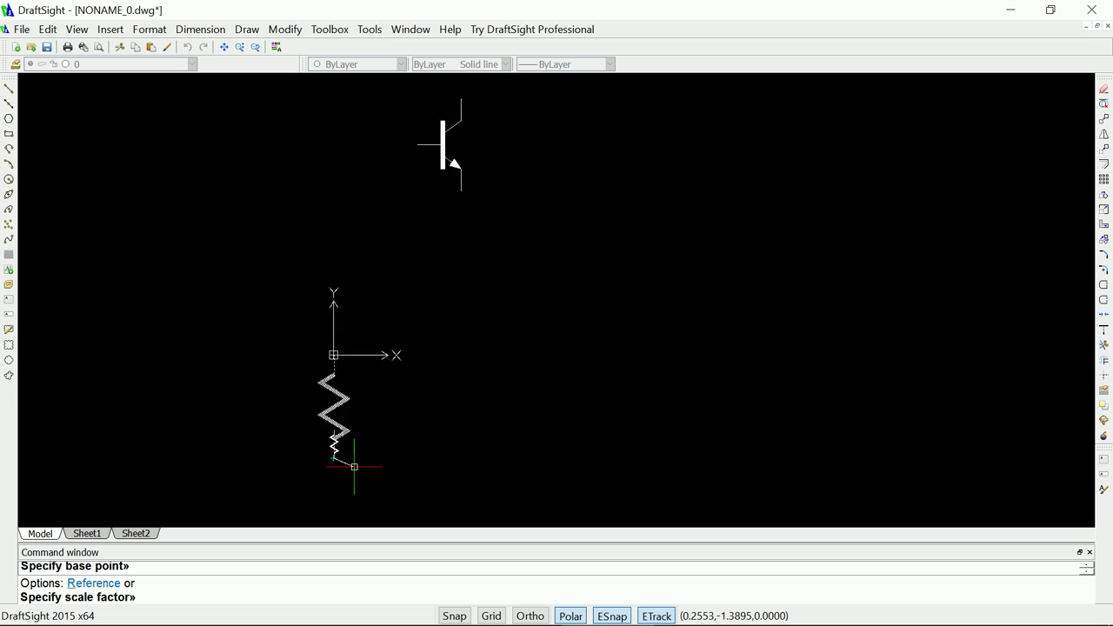
pyautogui.scroll(-3, 355, 465)
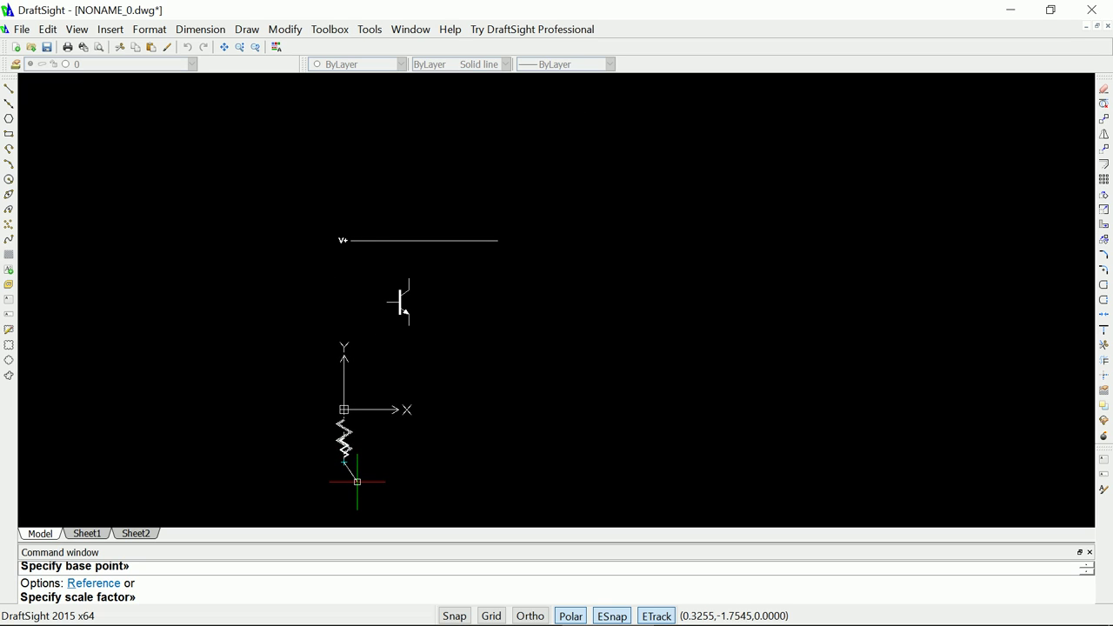
pyautogui.scroll(1, 356, 481)
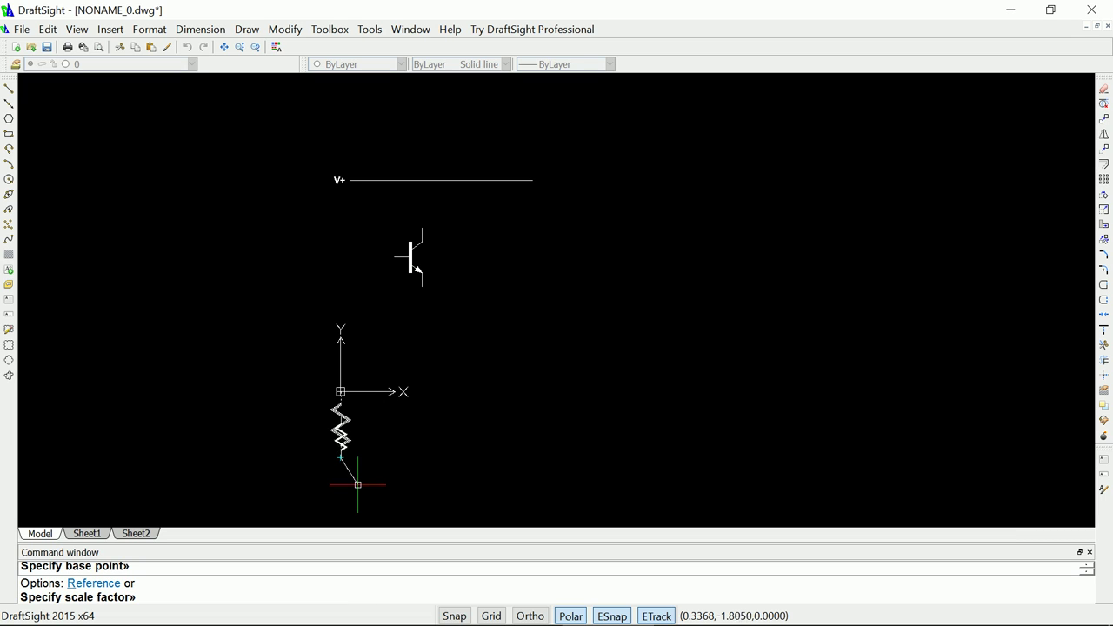
pyautogui.click(357, 484)
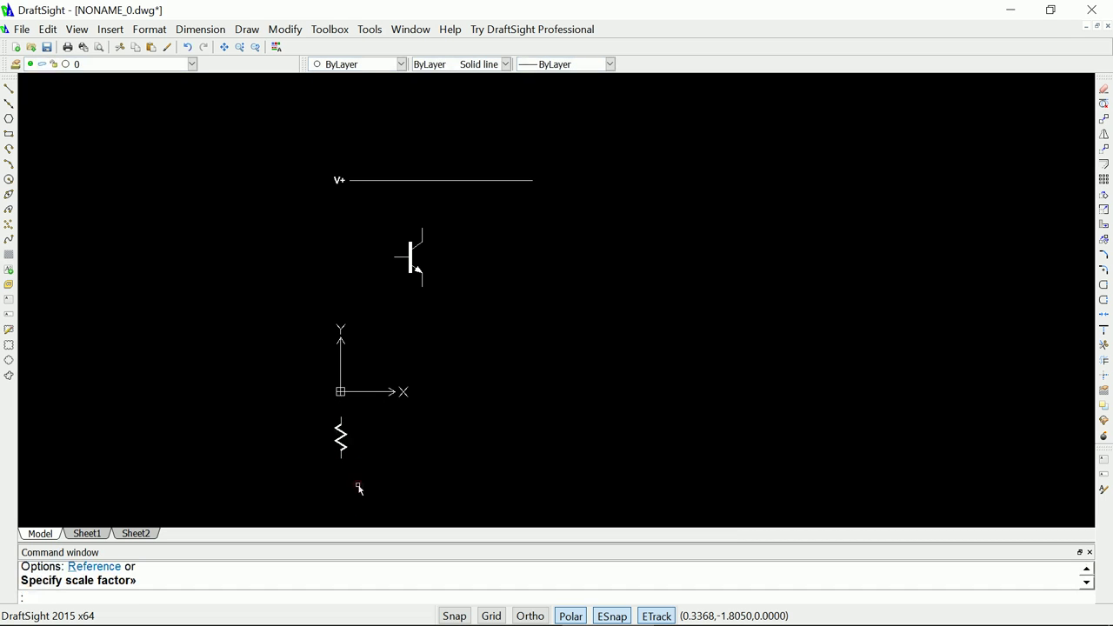
# - Move the resistor by its upper end to just below the supply line, slightly right of the transistor's collector lead
pyautogui.click(344, 451)
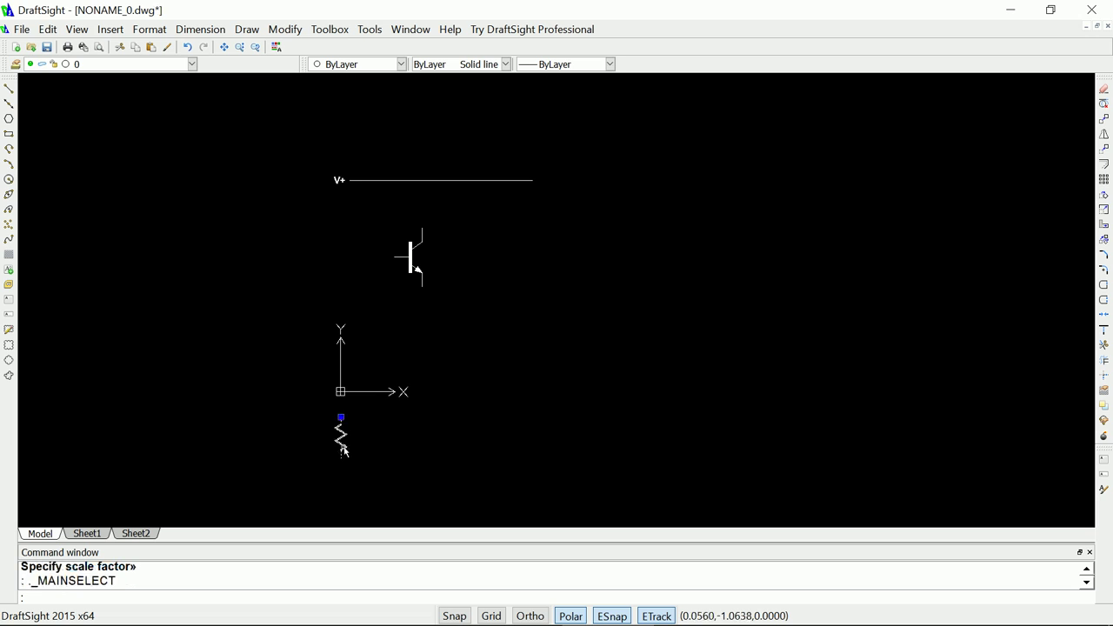
pyautogui.click(341, 418)
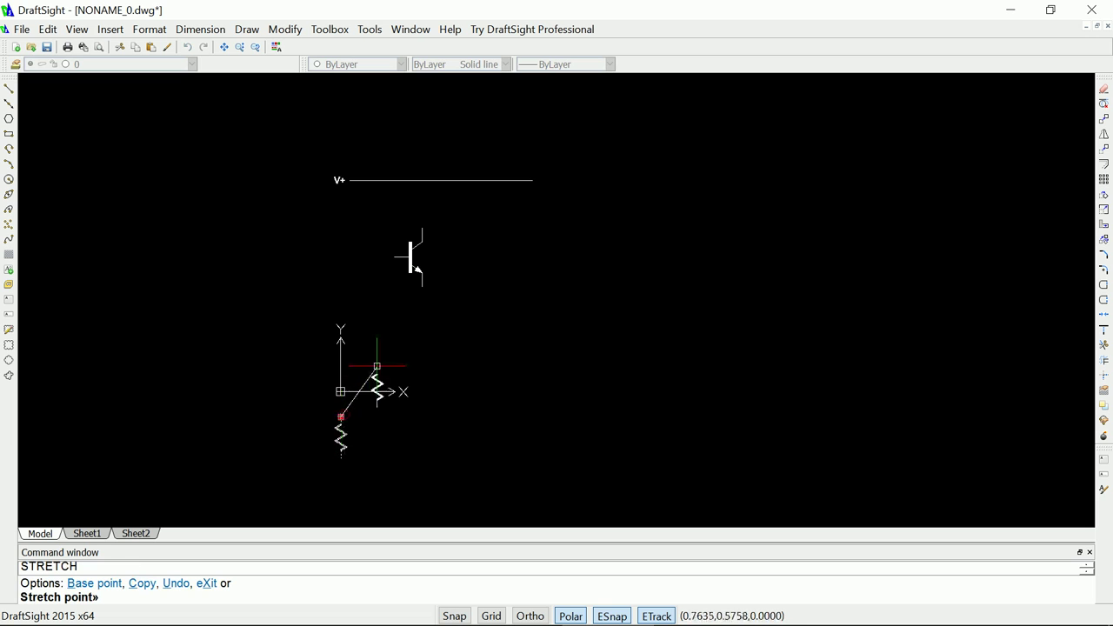
pyautogui.scroll(1, 436, 188)
pyautogui.scroll(2, 436, 190)
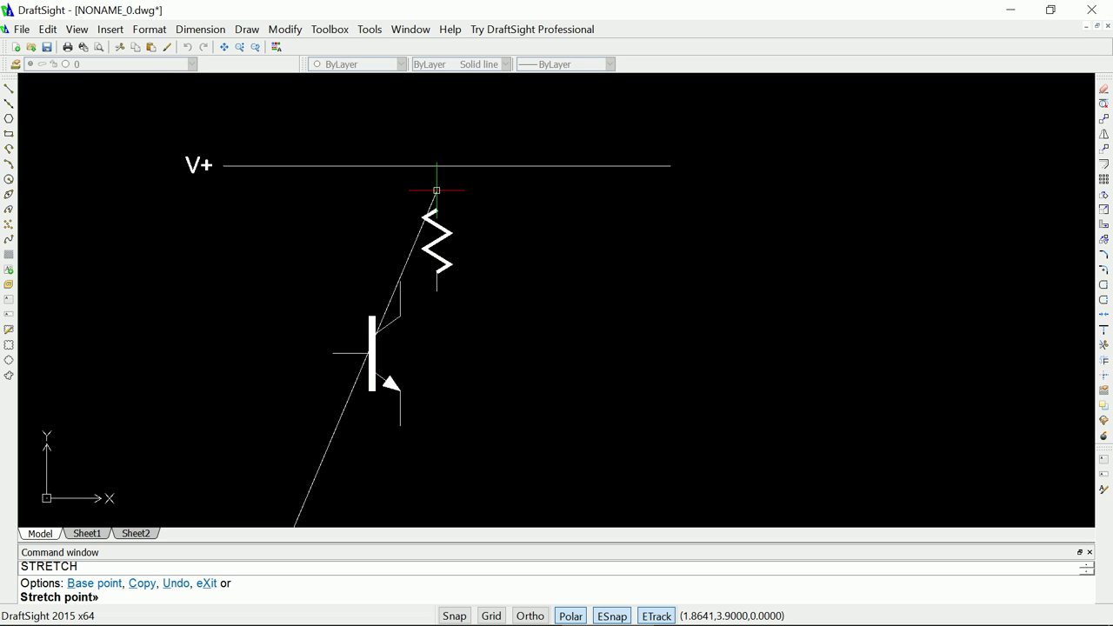
pyautogui.click(432, 192)
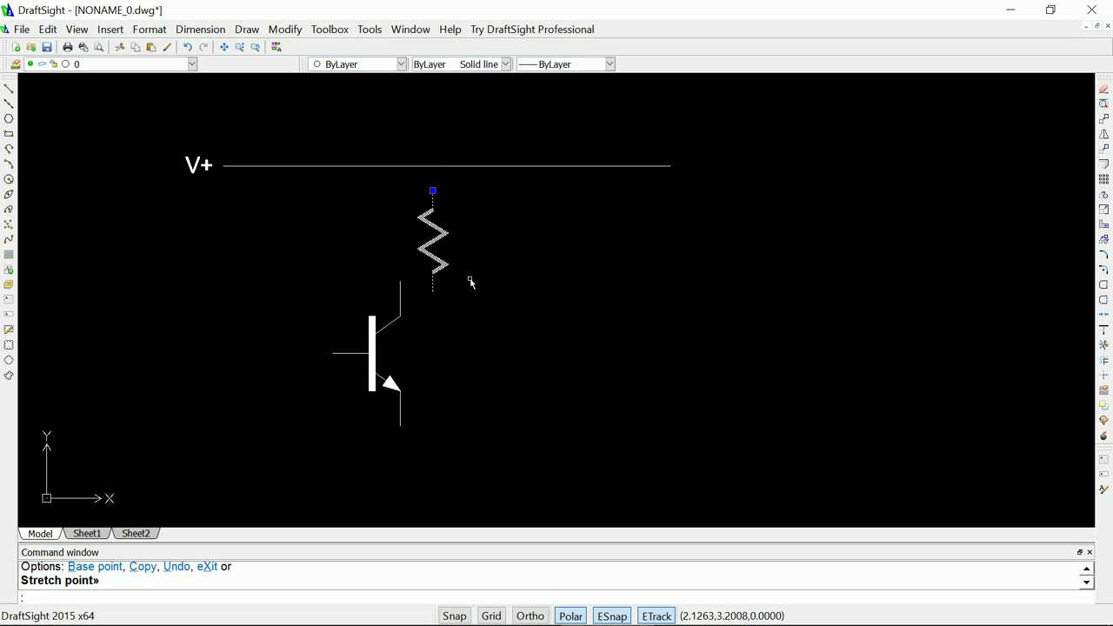
pyautogui.press('Escape')
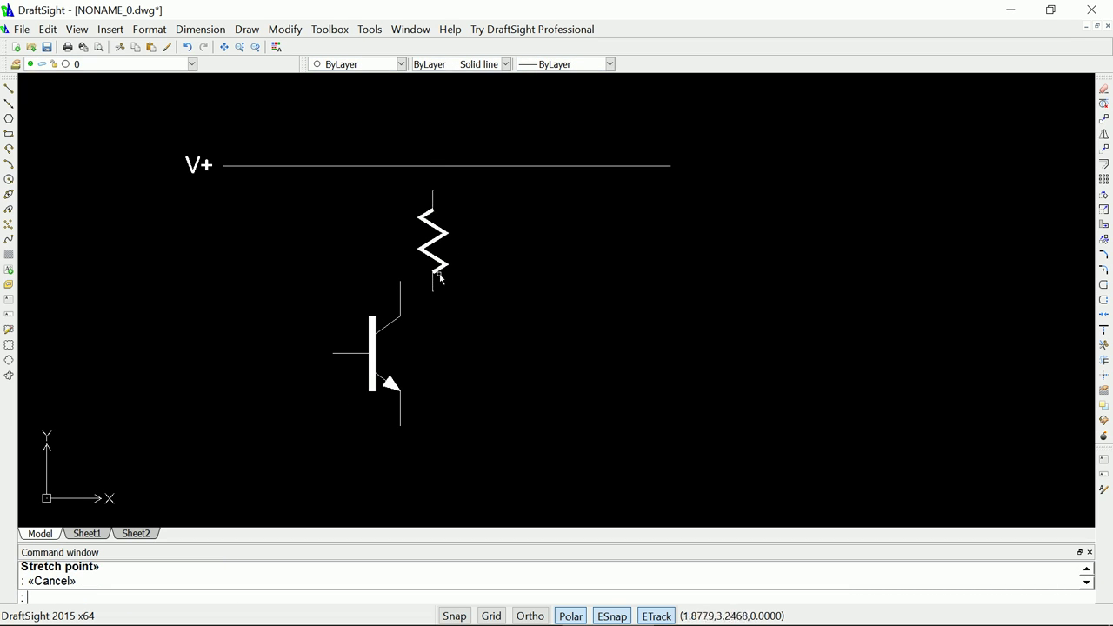
pyautogui.press('Escape')
# - Move the resistor so that its lower lead's end meets the upper end of the transistor's collector lead
pyautogui.rightClick(437, 275)
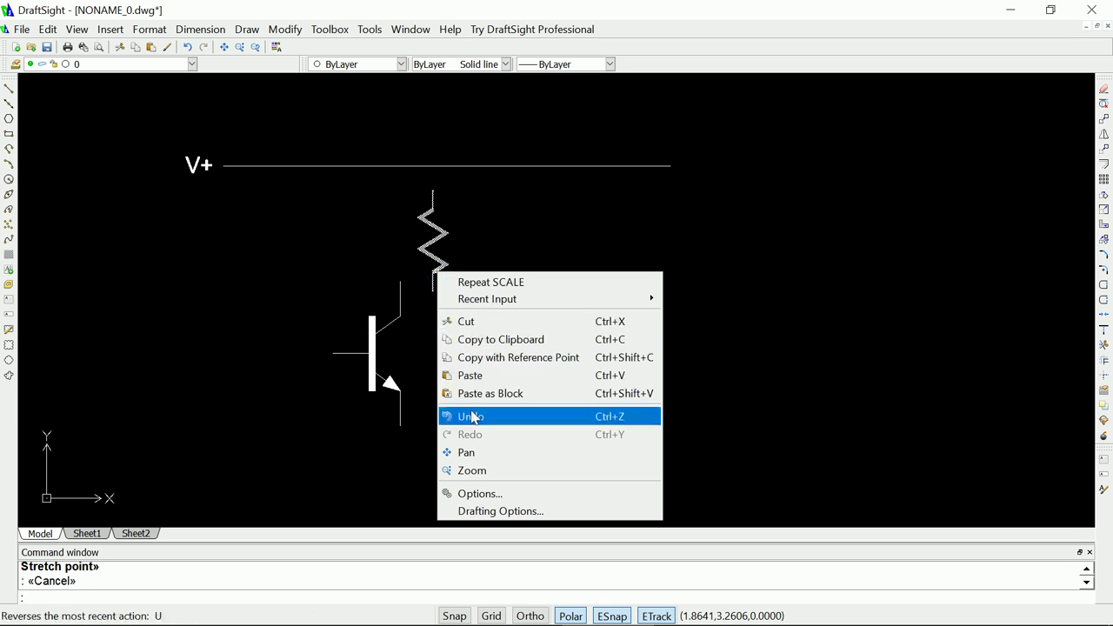
pyautogui.click(474, 233)
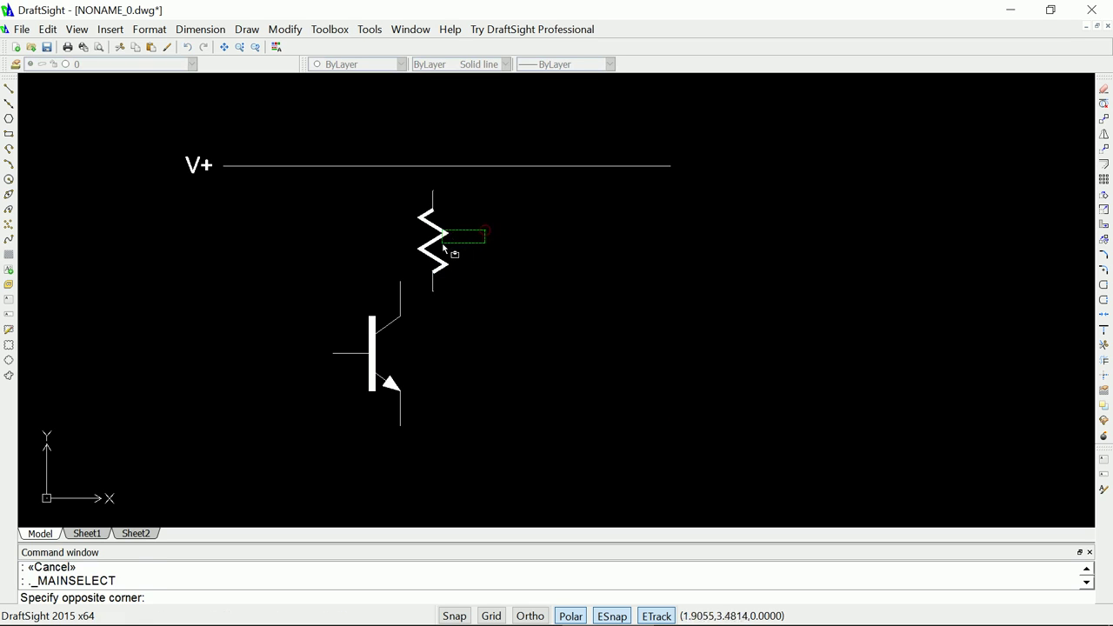
pyautogui.rightClick(439, 259)
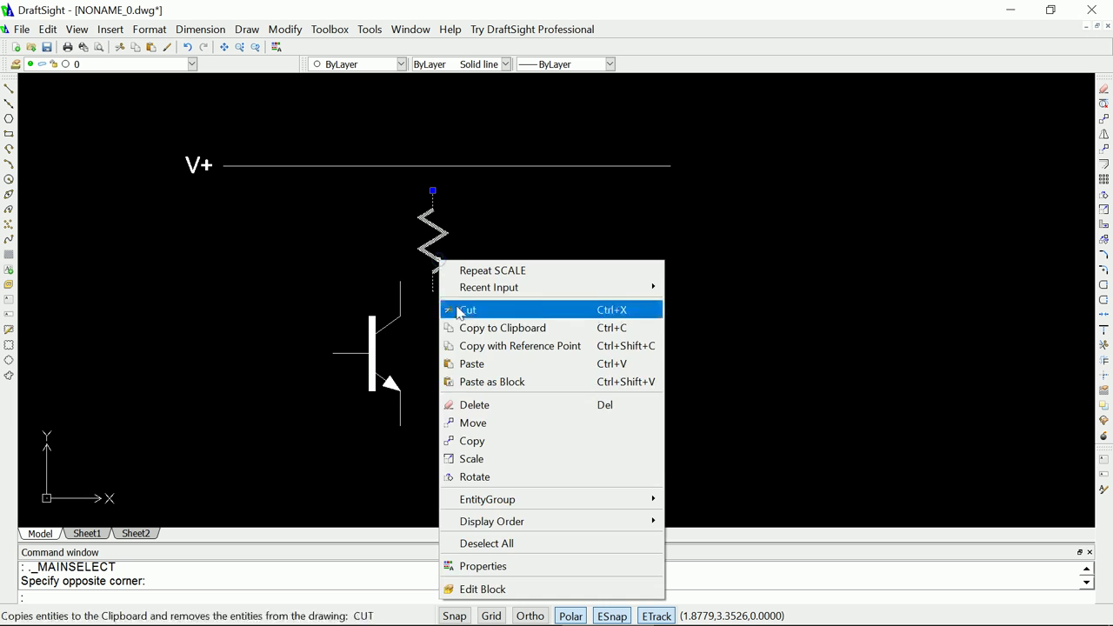
pyautogui.click(477, 424)
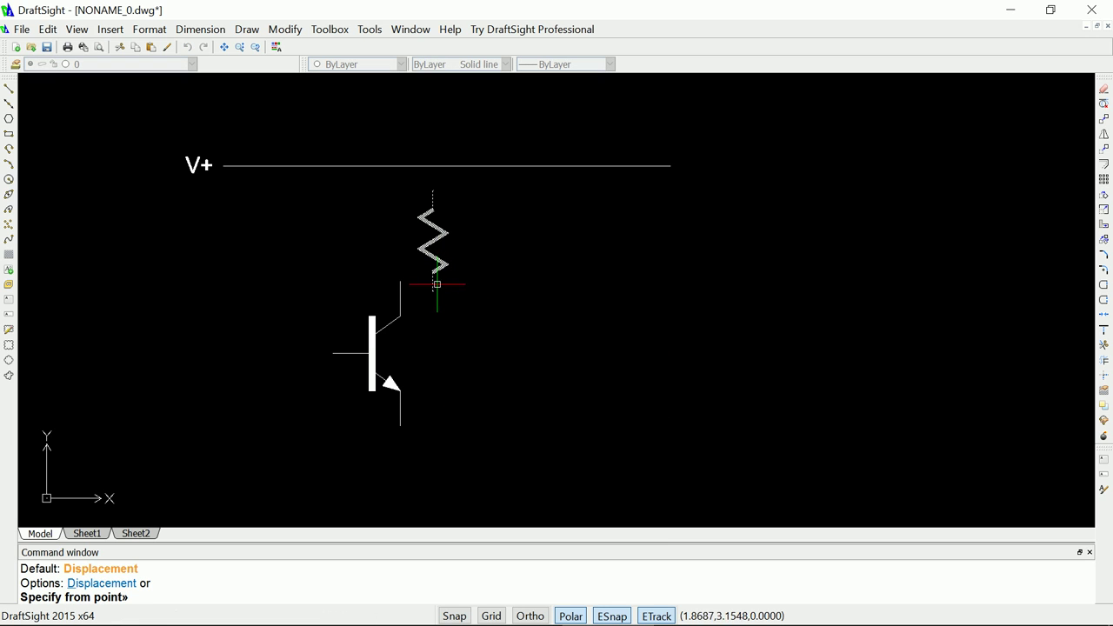
pyautogui.click(432, 291)
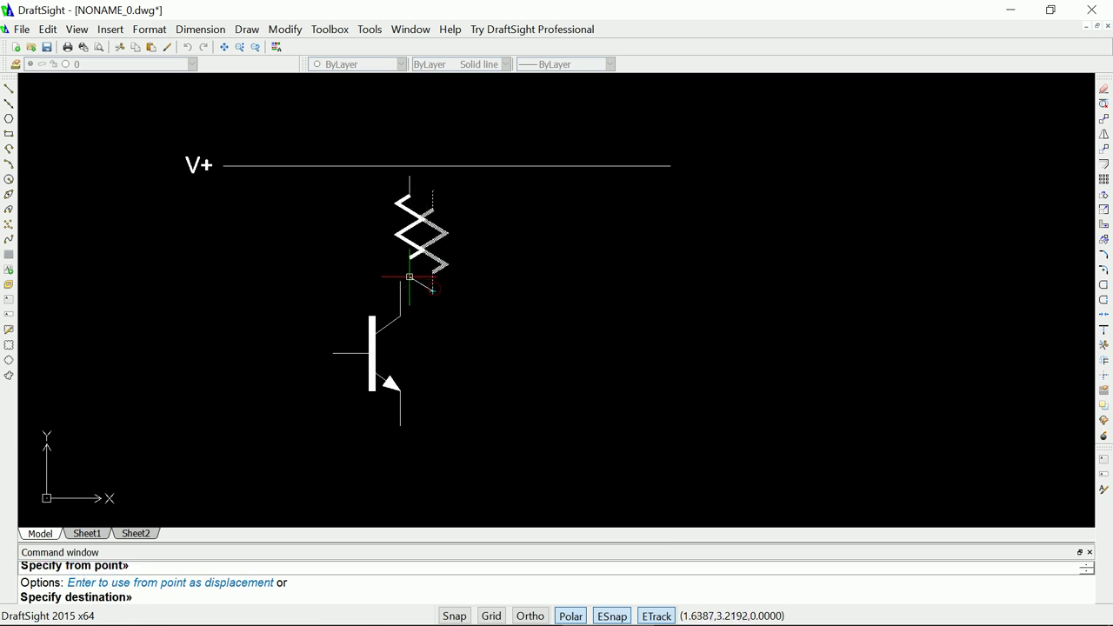
pyautogui.click(400, 280)
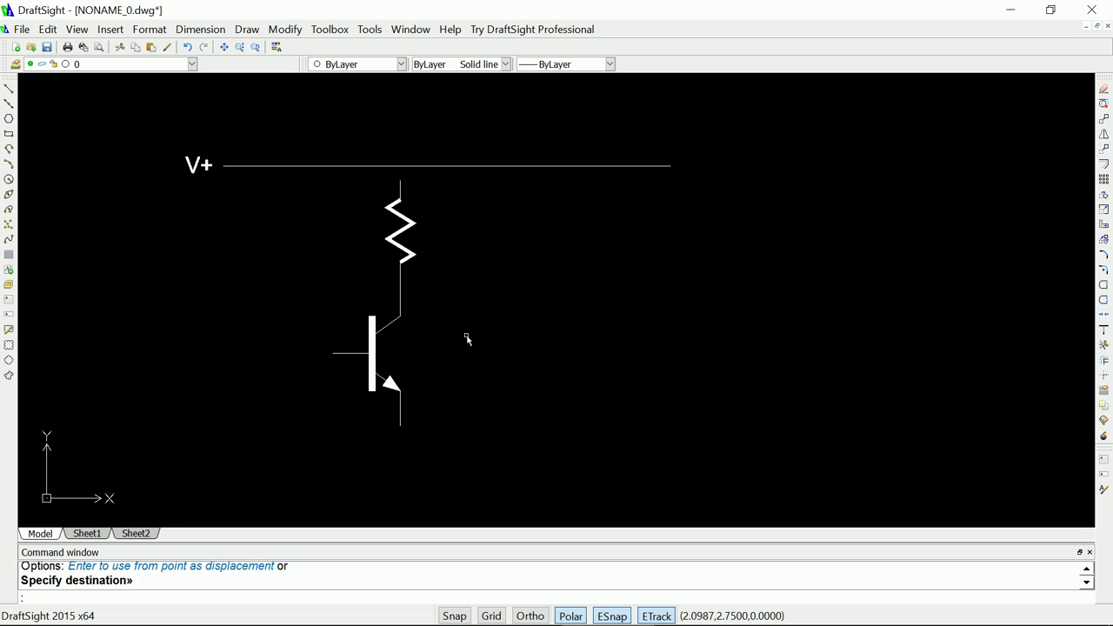
# - Copy the resistor with its lower lead's midpoint as reference point and paste it left of the transistor's base lead
pyautogui.click(391, 243)
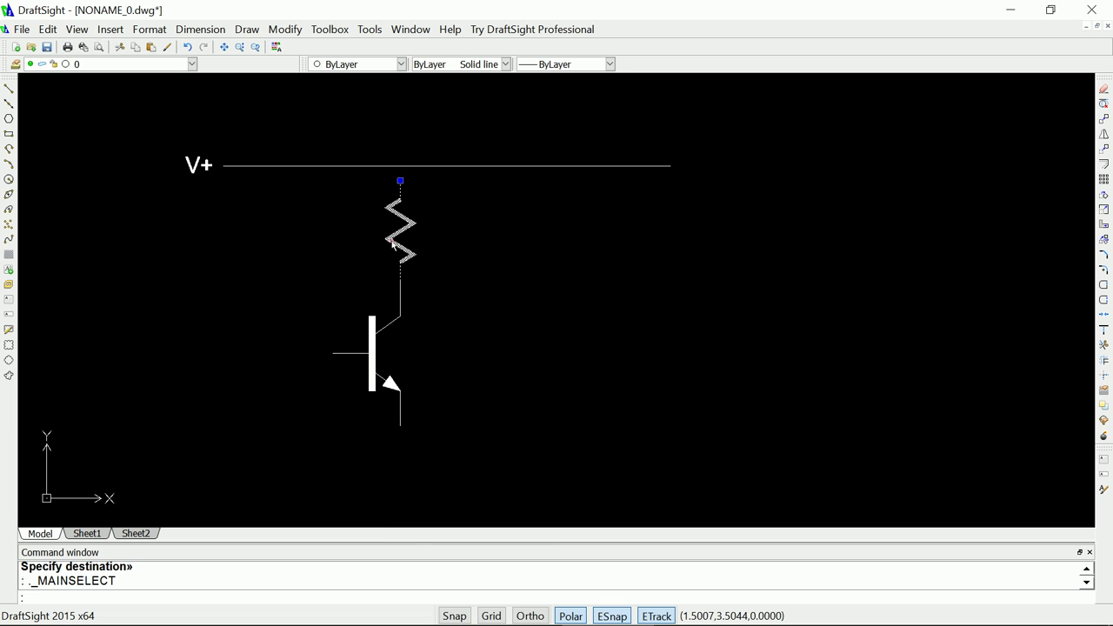
pyautogui.rightClick(388, 239)
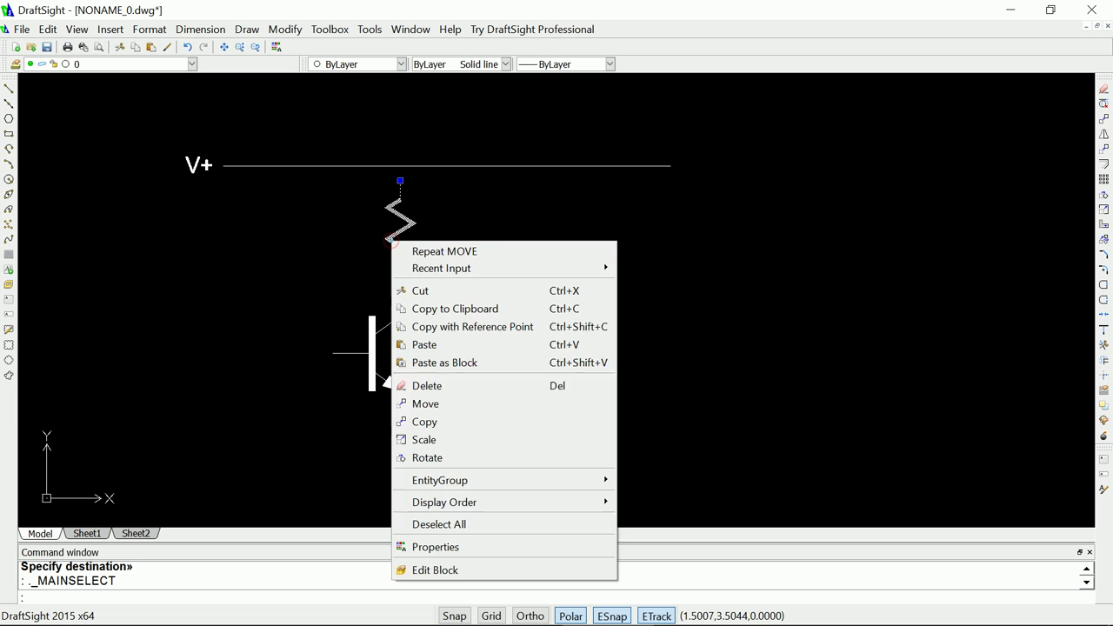
pyautogui.click(428, 327)
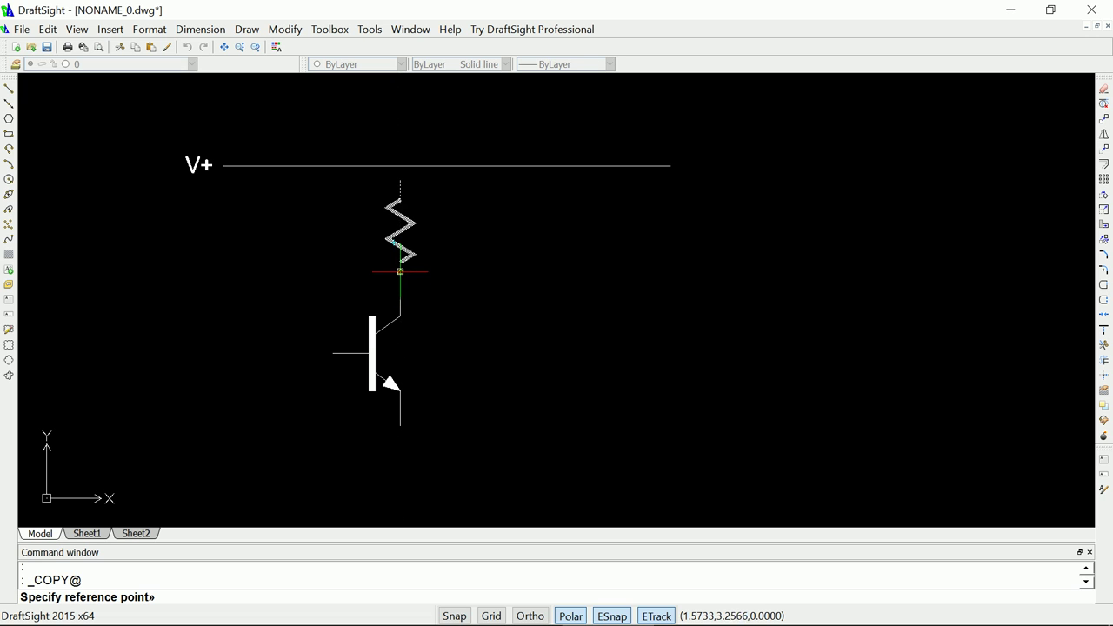
pyautogui.click(398, 274)
pyautogui.rightClick(268, 275)
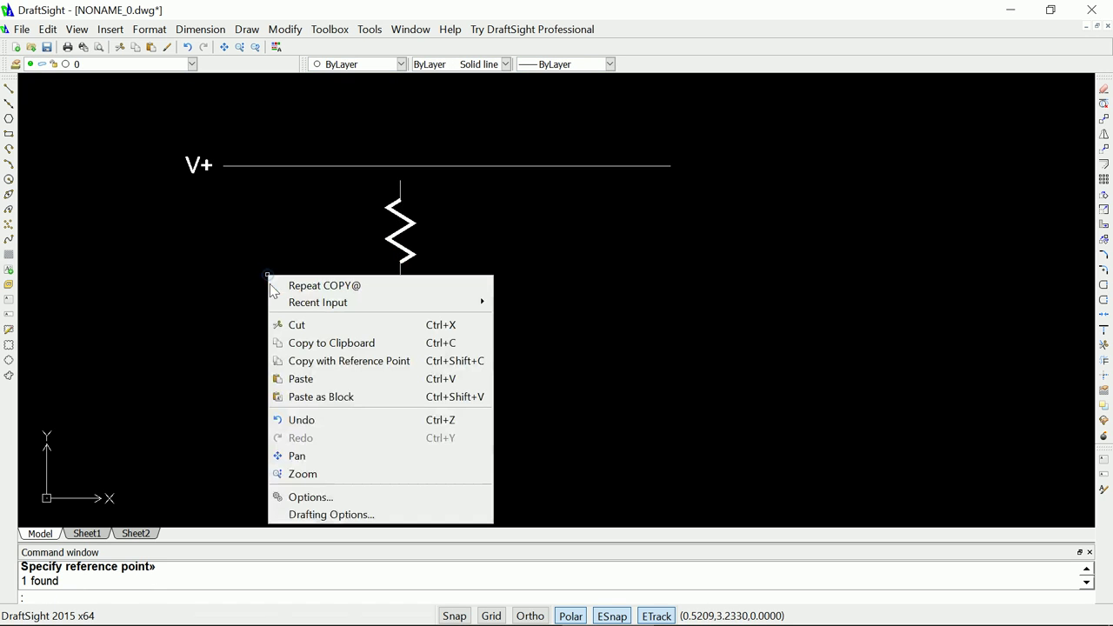
pyautogui.click(304, 379)
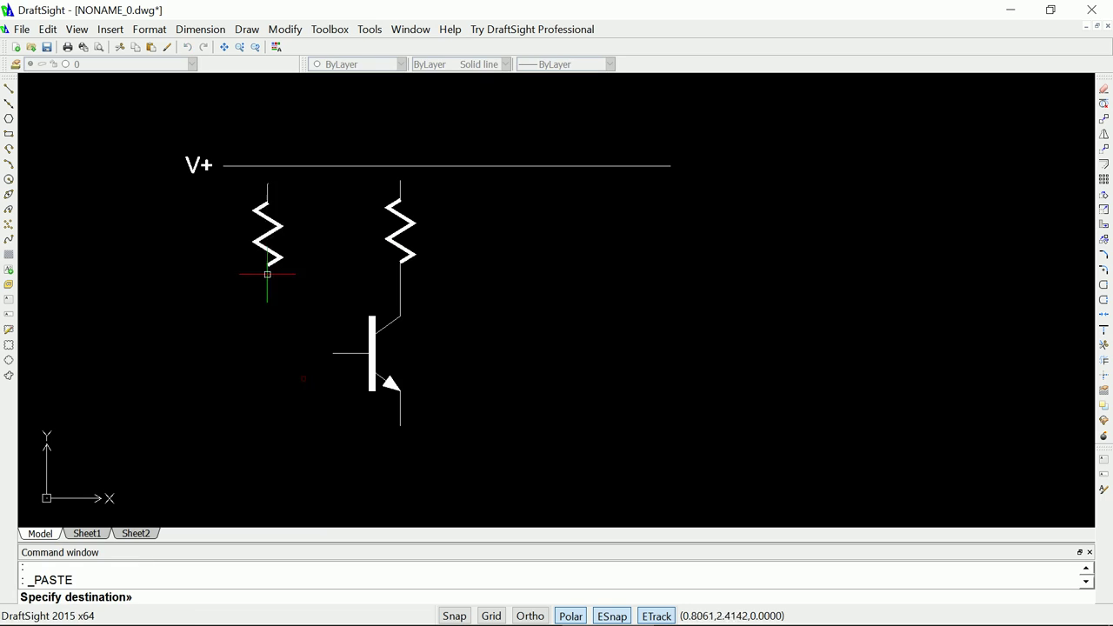
pyautogui.click(279, 349)
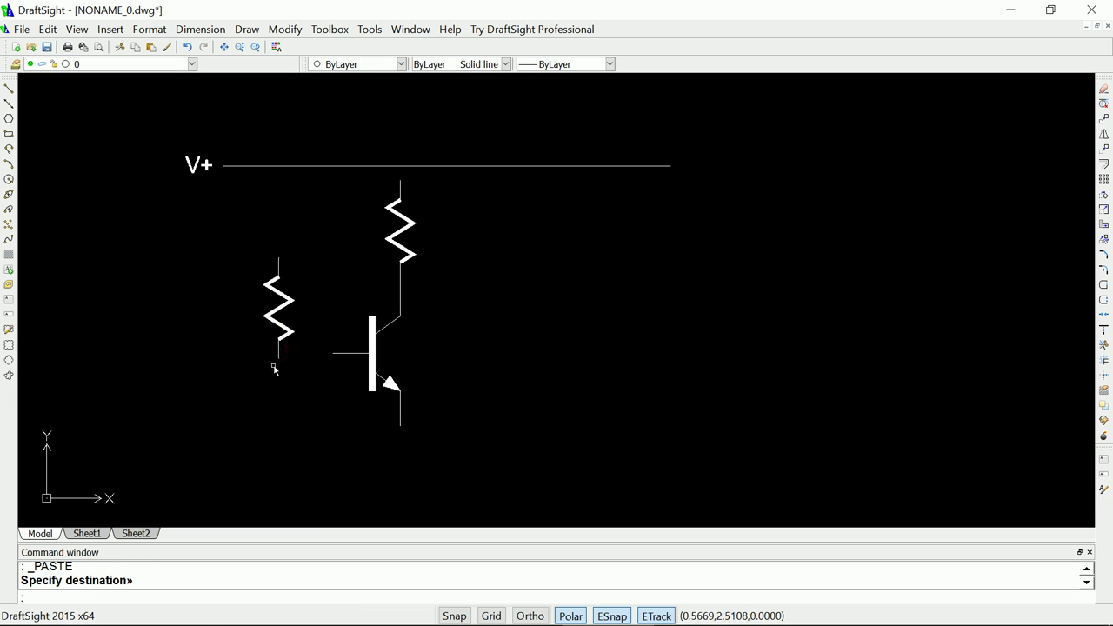
# - Rotate the copied resistor a quarter turn counterclockwise to horizontal, using its lower lead's end as pivot point
pyautogui.rightClick(272, 366)
pyautogui.click(286, 337)
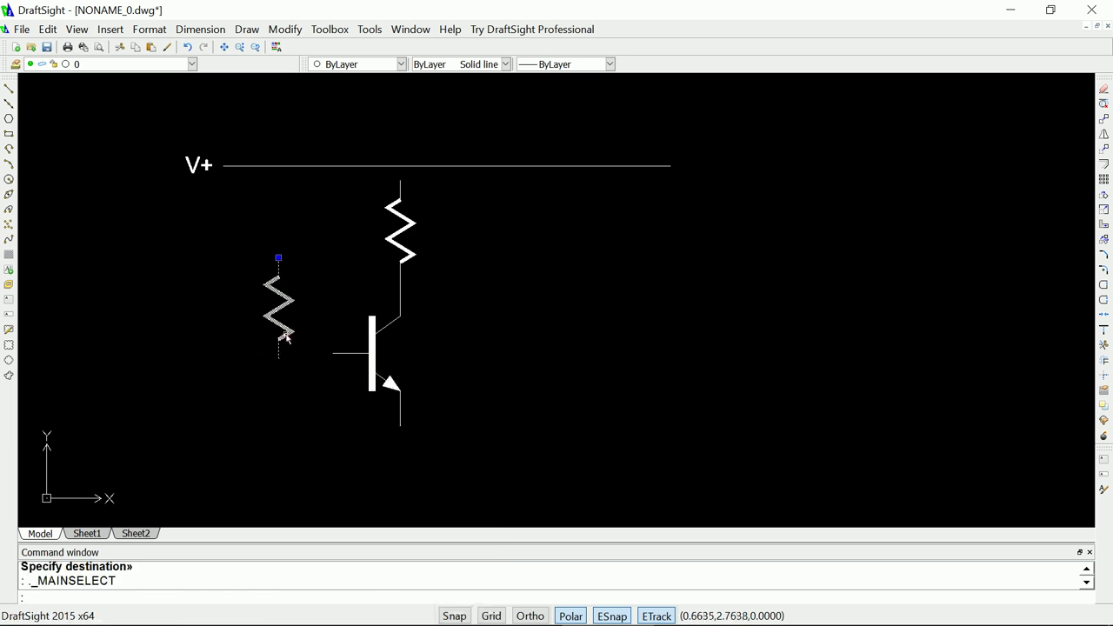
pyautogui.rightClick(286, 339)
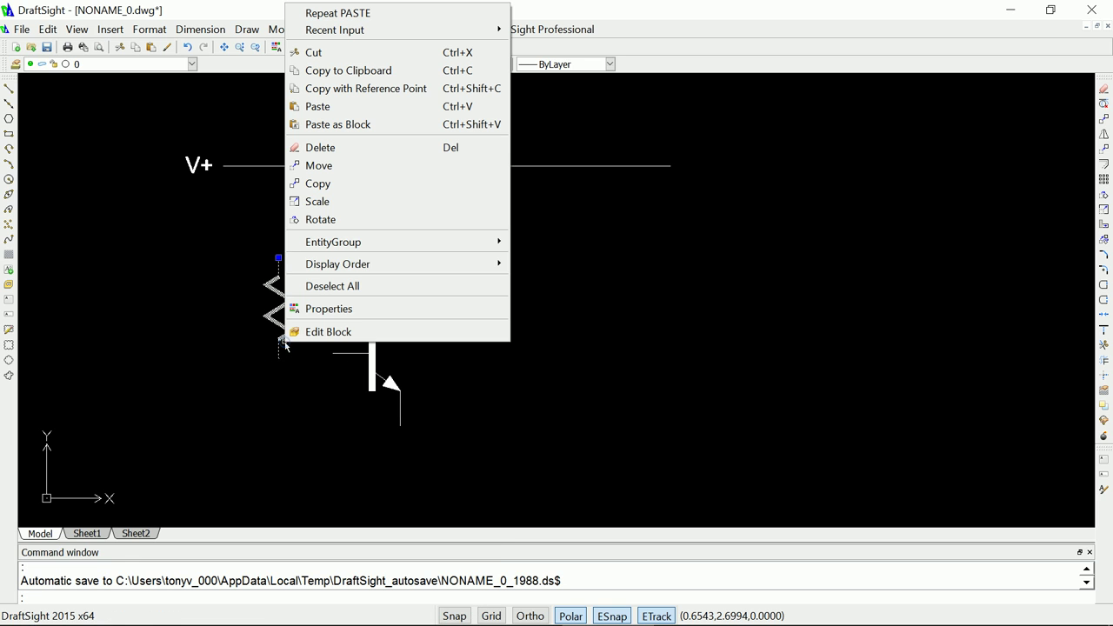
pyautogui.click(346, 220)
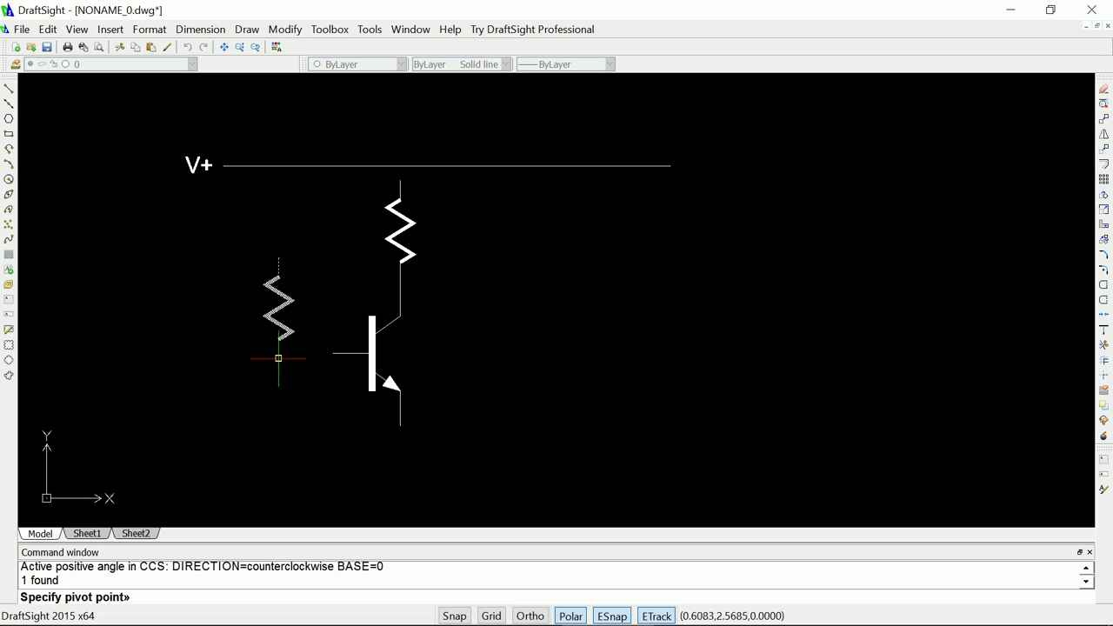
pyautogui.click(278, 357)
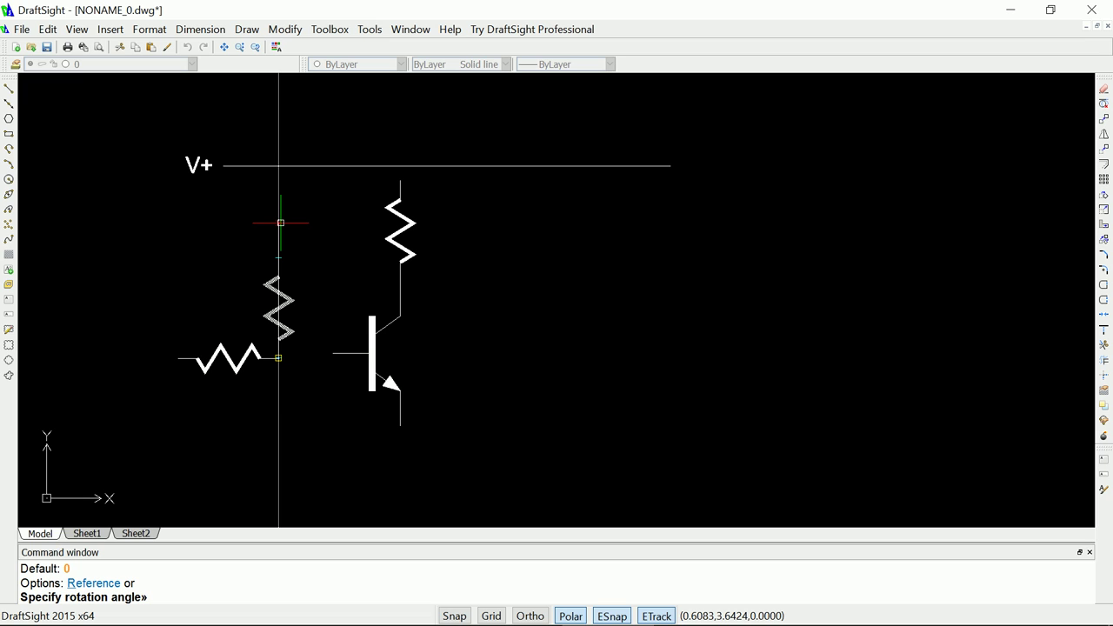
pyautogui.press('Escape')
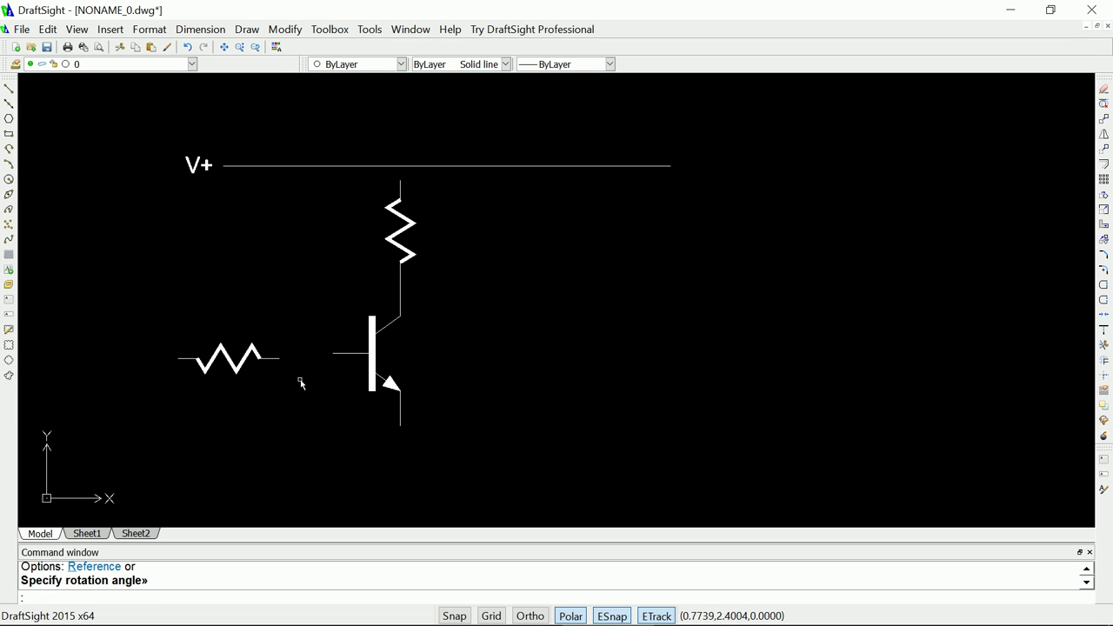
# - Move the horizontal resistor so that its right lead's end meets the left end of the transistor's base lead
pyautogui.click(234, 374)
pyautogui.rightClick(234, 373)
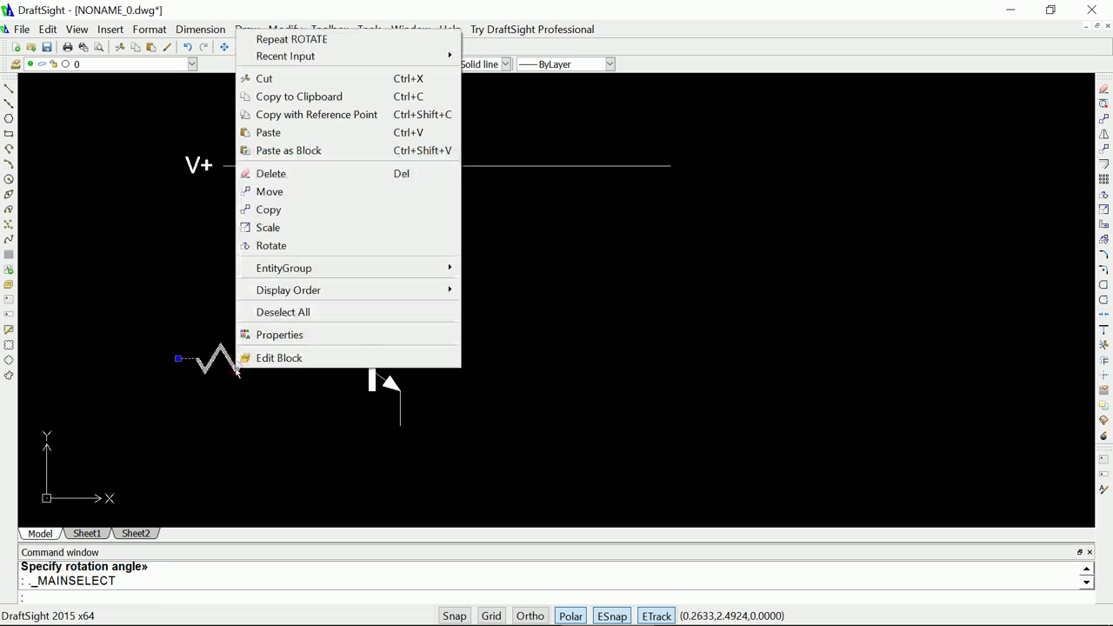
pyautogui.click(271, 191)
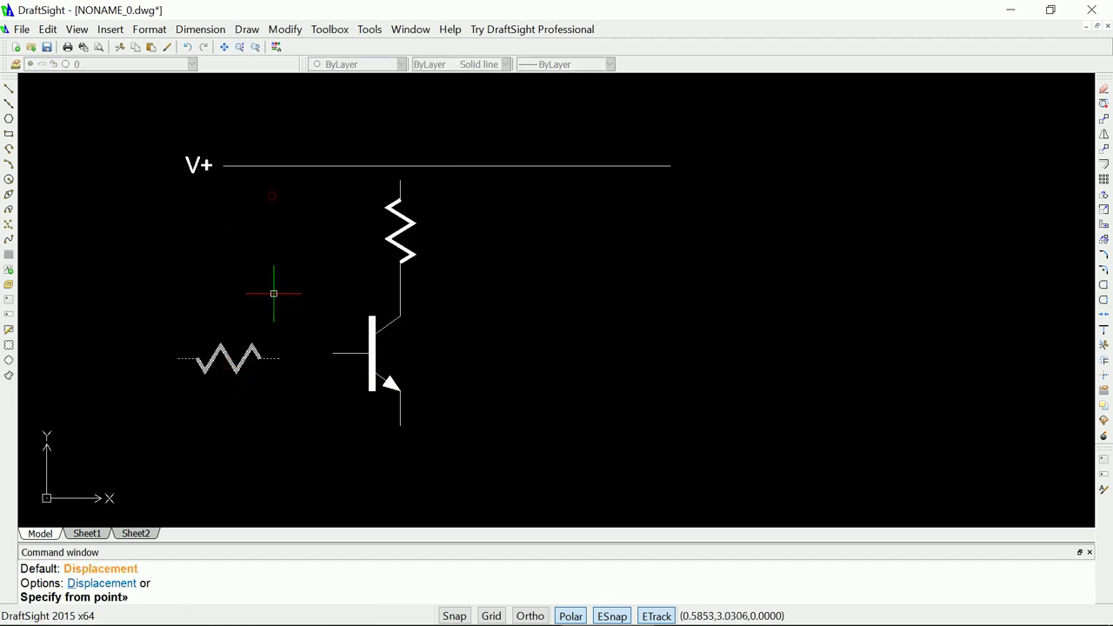
pyautogui.click(281, 358)
pyautogui.click(332, 353)
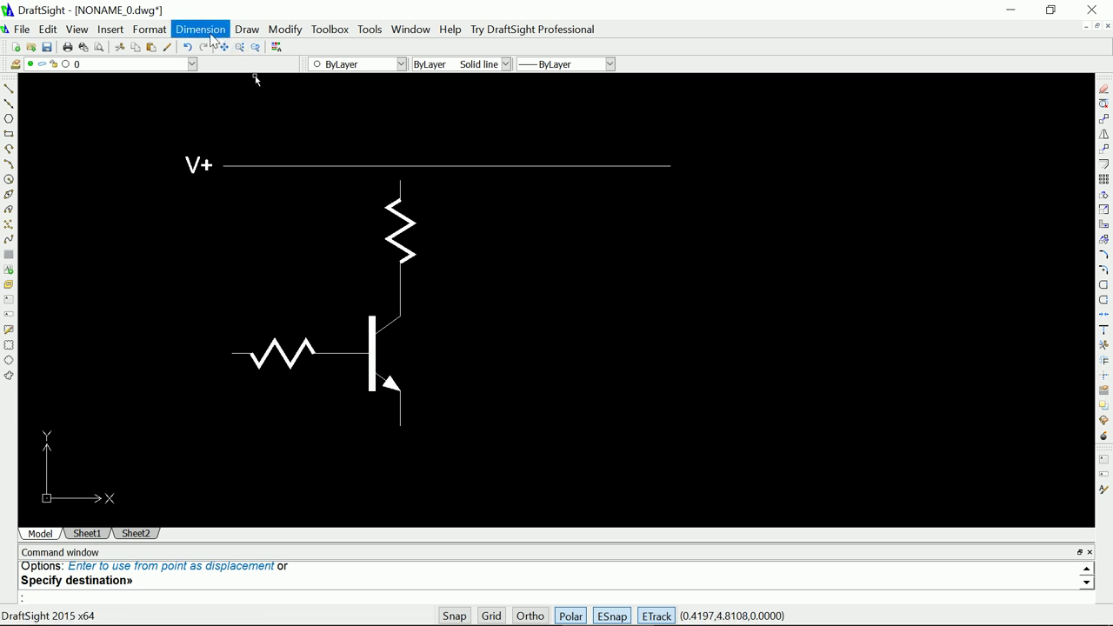
# - Insert the block file Diode.dwg with its position specified on the drawing, placing it left of and slightly above the base resistor
pyautogui.click(118, 37)
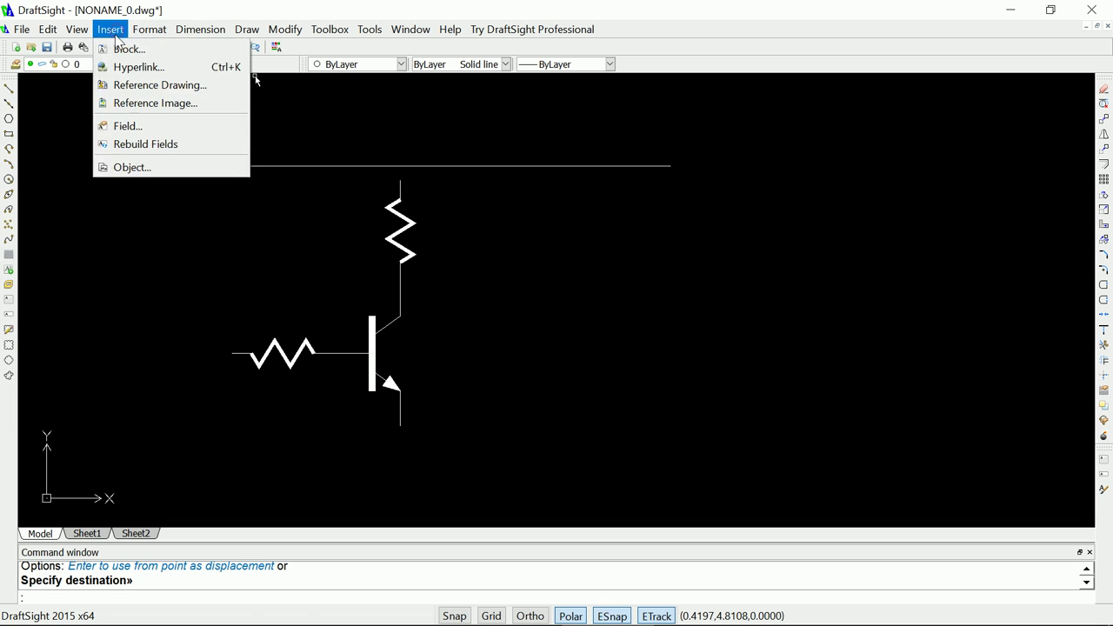
pyautogui.click(124, 49)
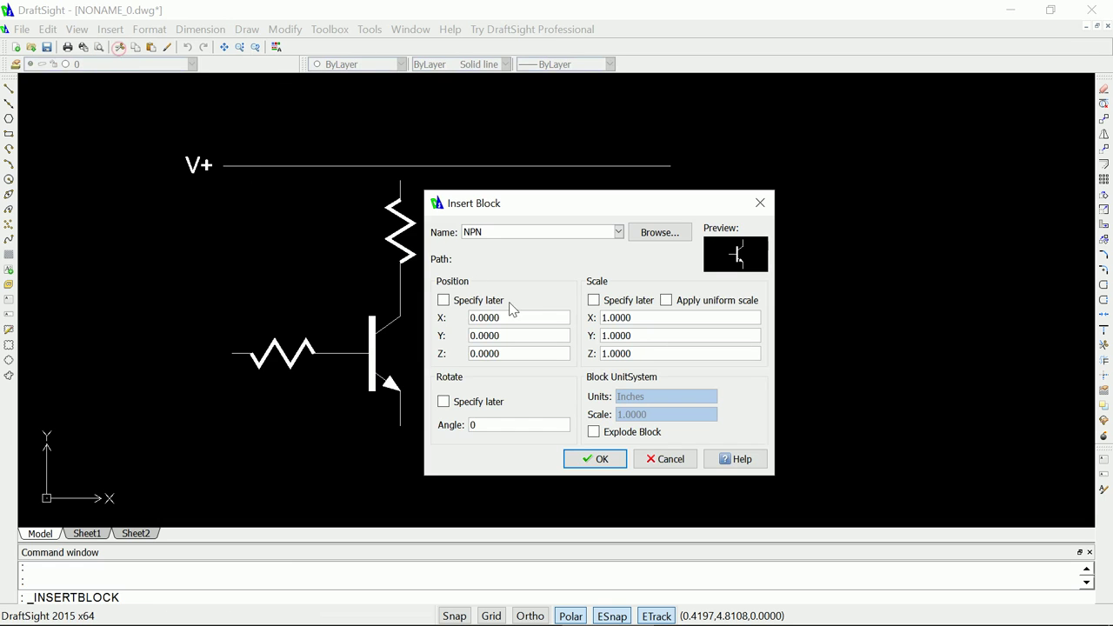
pyautogui.click(670, 233)
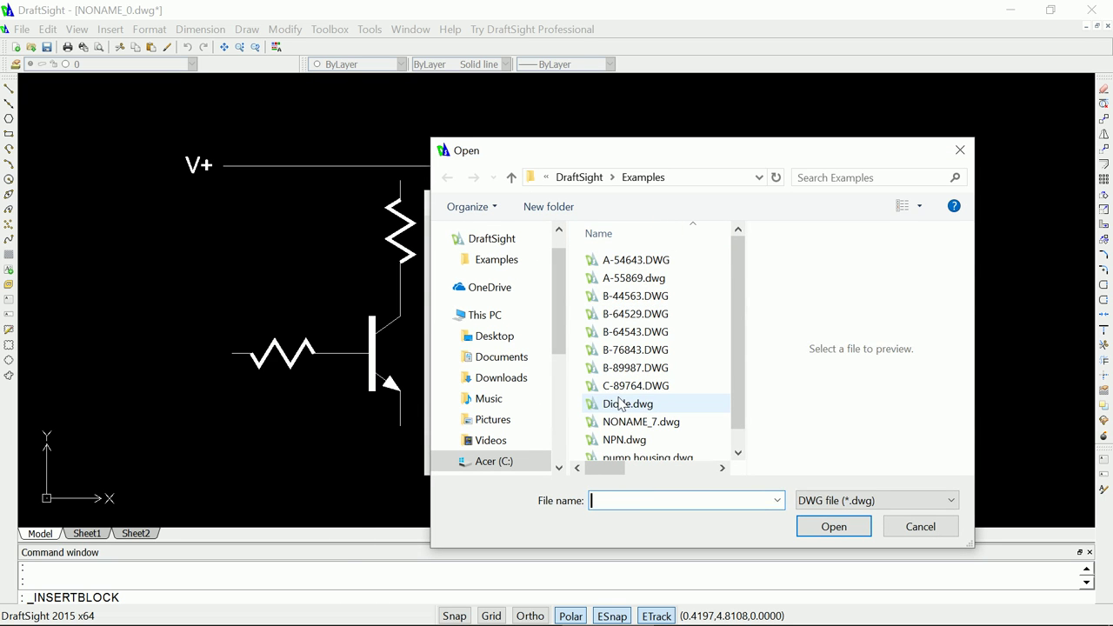
pyautogui.click(620, 402)
pyautogui.click(837, 527)
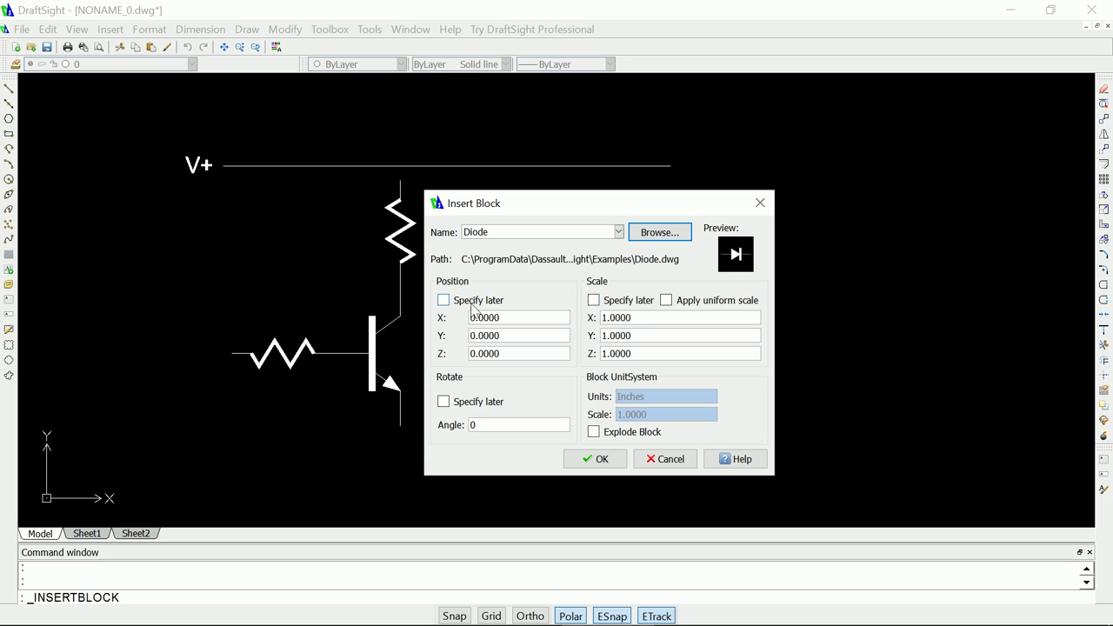
pyautogui.click(443, 300)
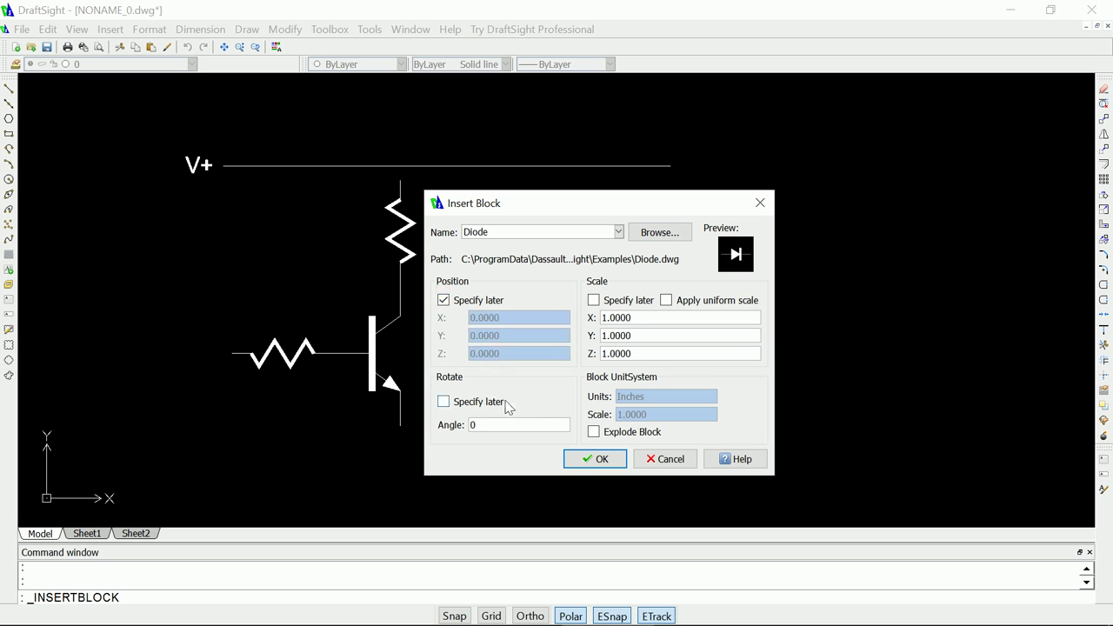
pyautogui.click(582, 462)
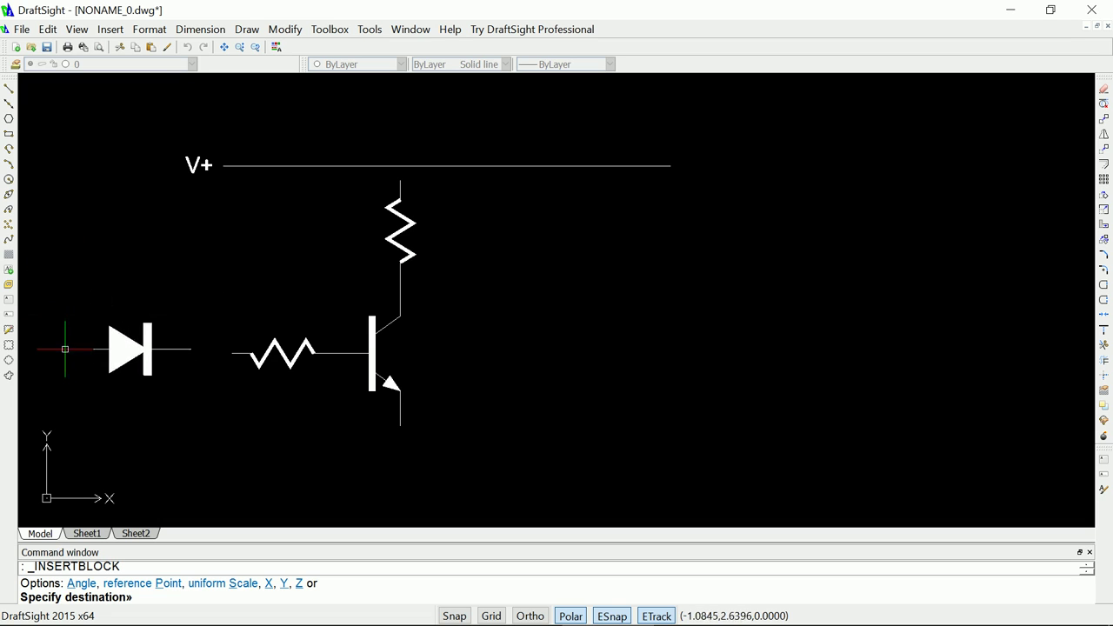
pyautogui.click(74, 308)
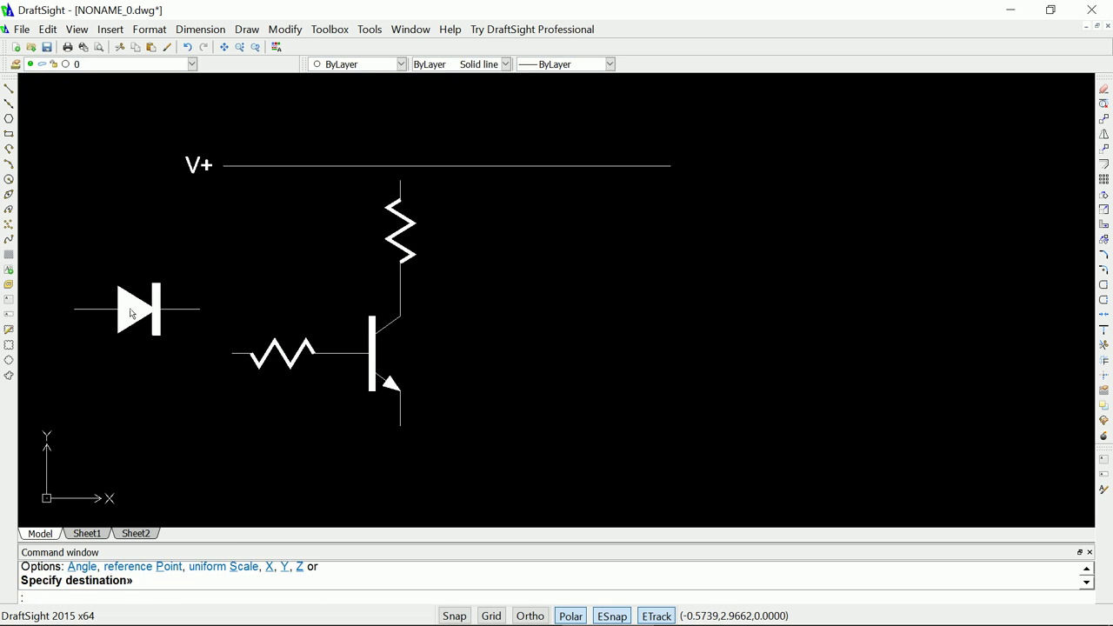
# - Scale the diode block down to about 0.6 of its size, using its left lead's end as base point
pyautogui.click(105, 314)
pyautogui.click(109, 302)
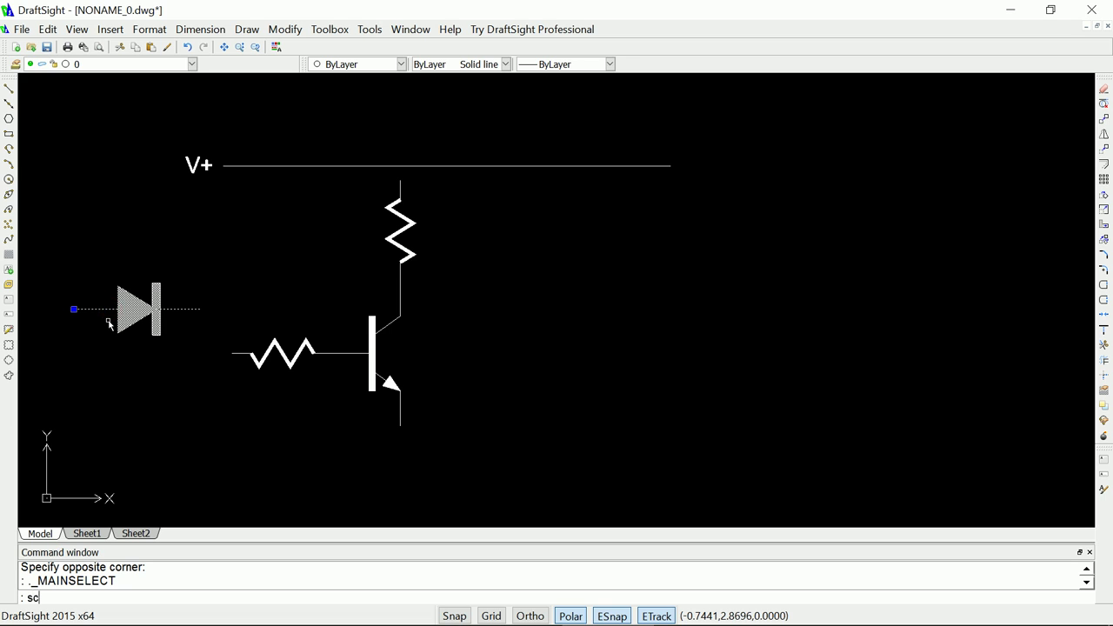
pyautogui.write('scale')
pyautogui.press('Return')
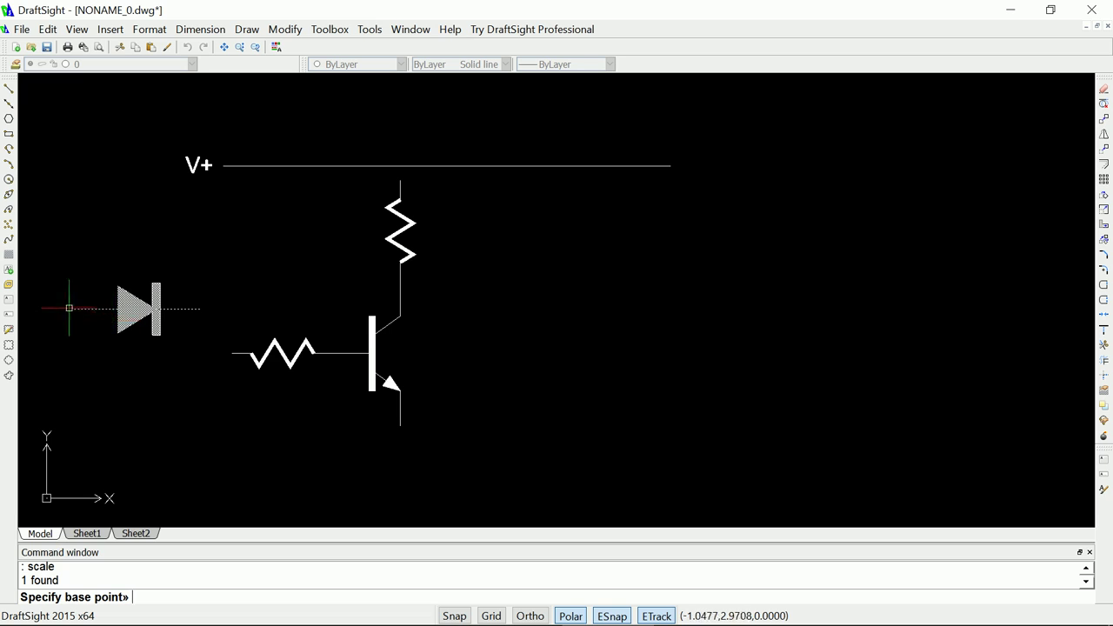
pyautogui.click(74, 308)
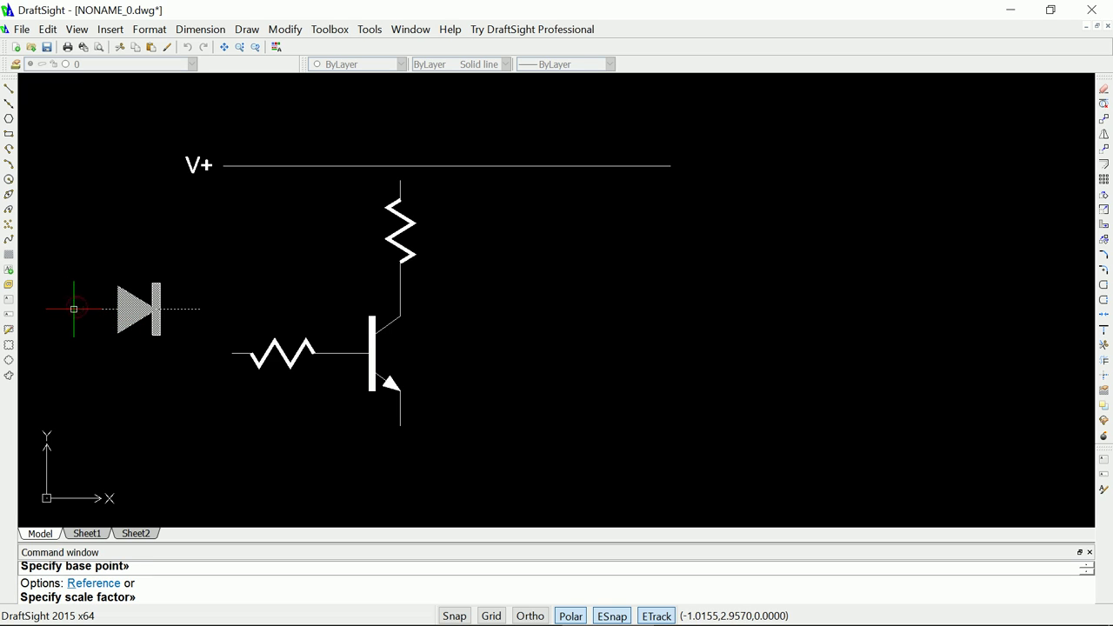
pyautogui.click(102, 382)
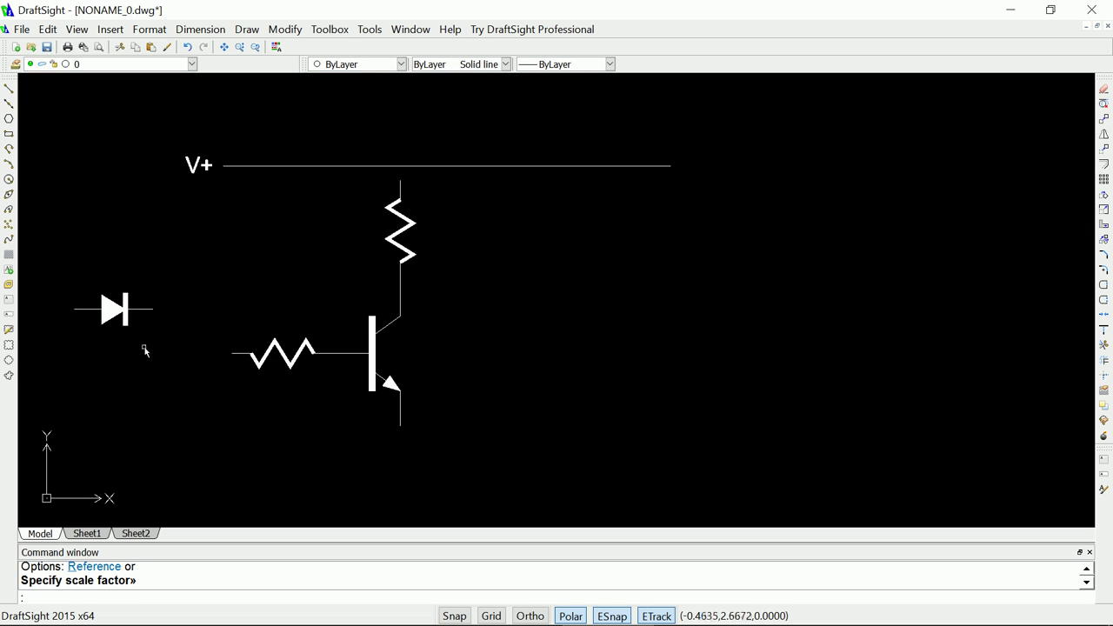
# - Move the diode so that its right lead's end meets the left end of the base resistor's lead
pyautogui.click(124, 311)
pyautogui.rightClick(123, 309)
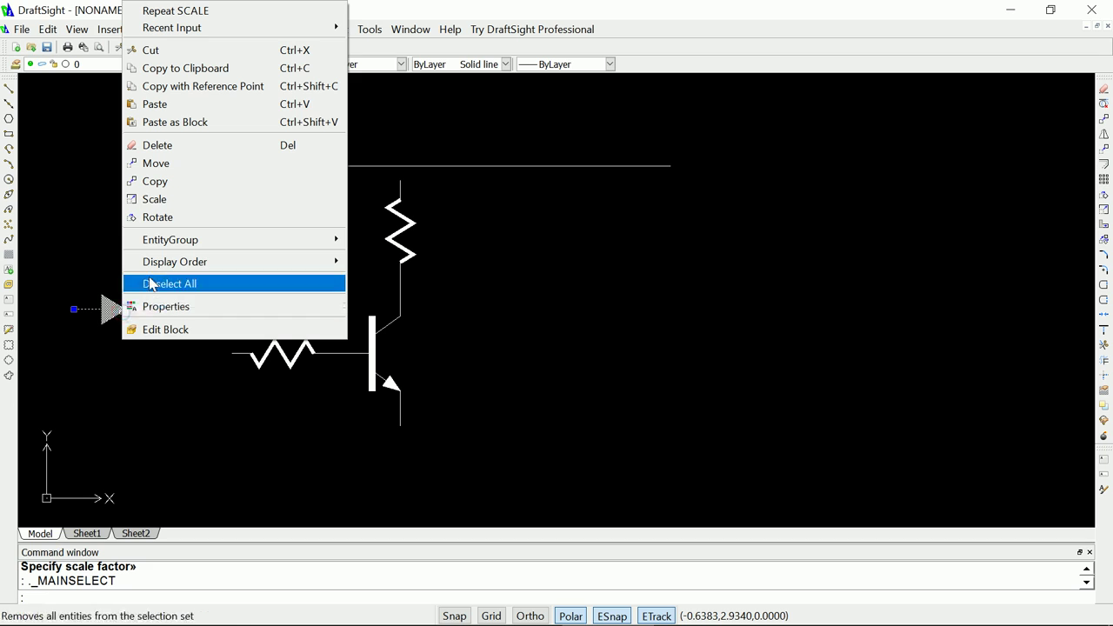
pyautogui.click(163, 163)
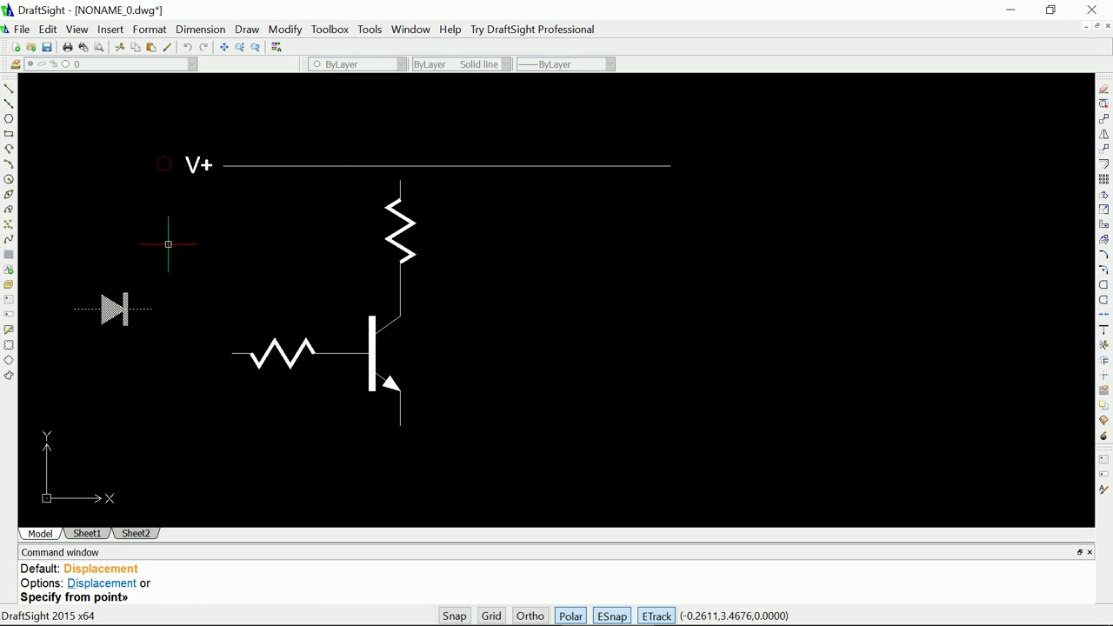
pyautogui.click(152, 309)
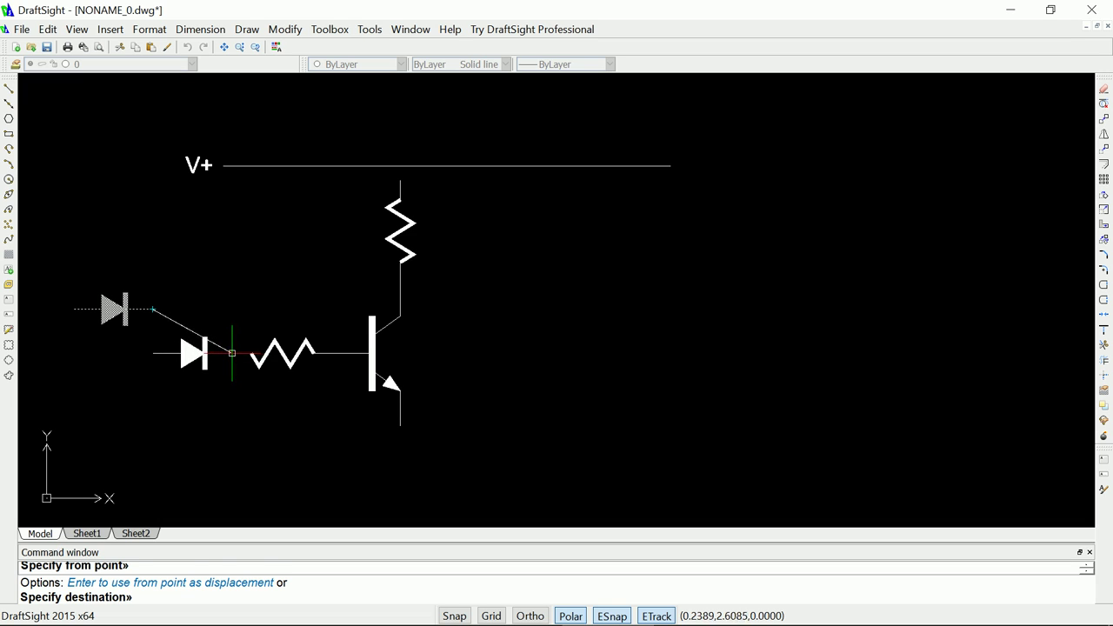
pyautogui.click(232, 353)
# - Move the supply line together with its V+ label slightly straight up, using the line's midpoint as reference
pyautogui.scroll(-2, 231, 431)
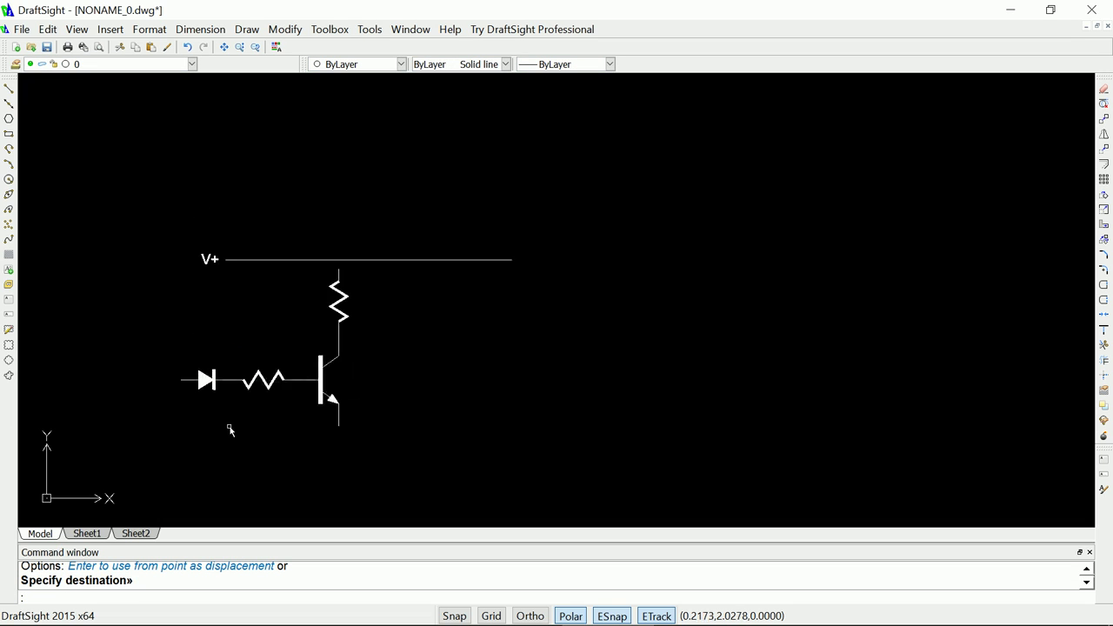
pyautogui.scroll(3, 230, 429)
pyautogui.scroll(-3, 229, 428)
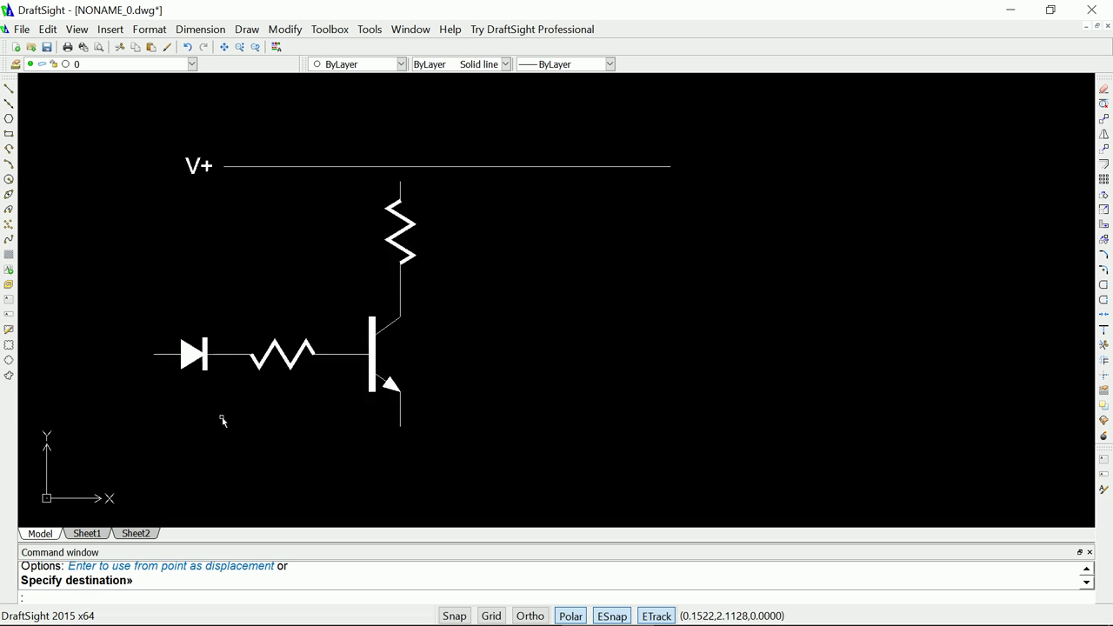
pyautogui.scroll(2, 382, 344)
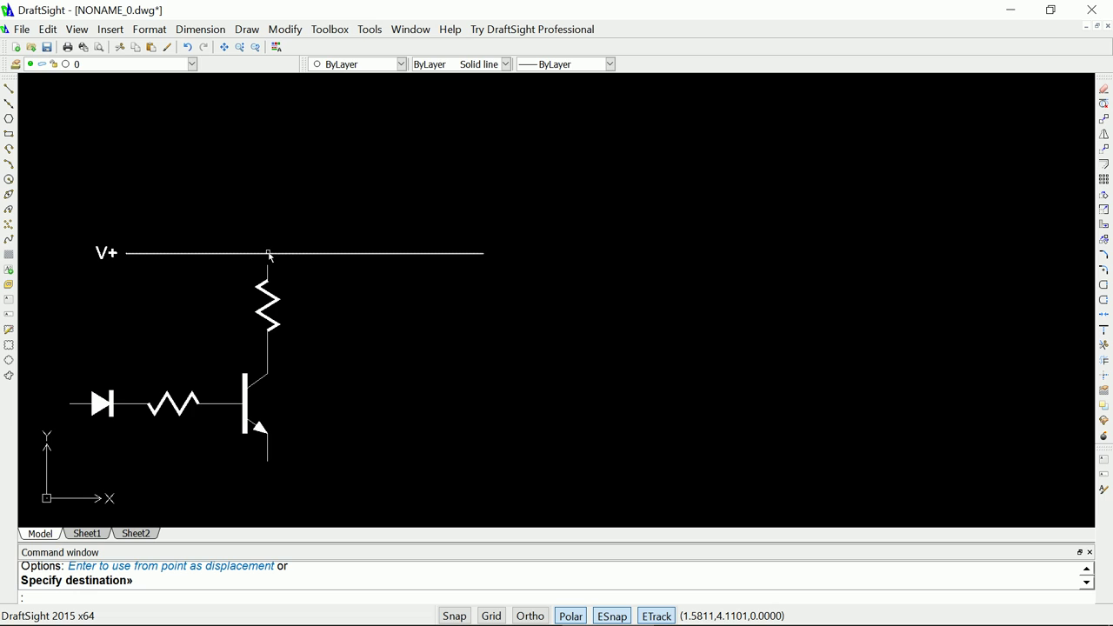
pyautogui.click(69, 230)
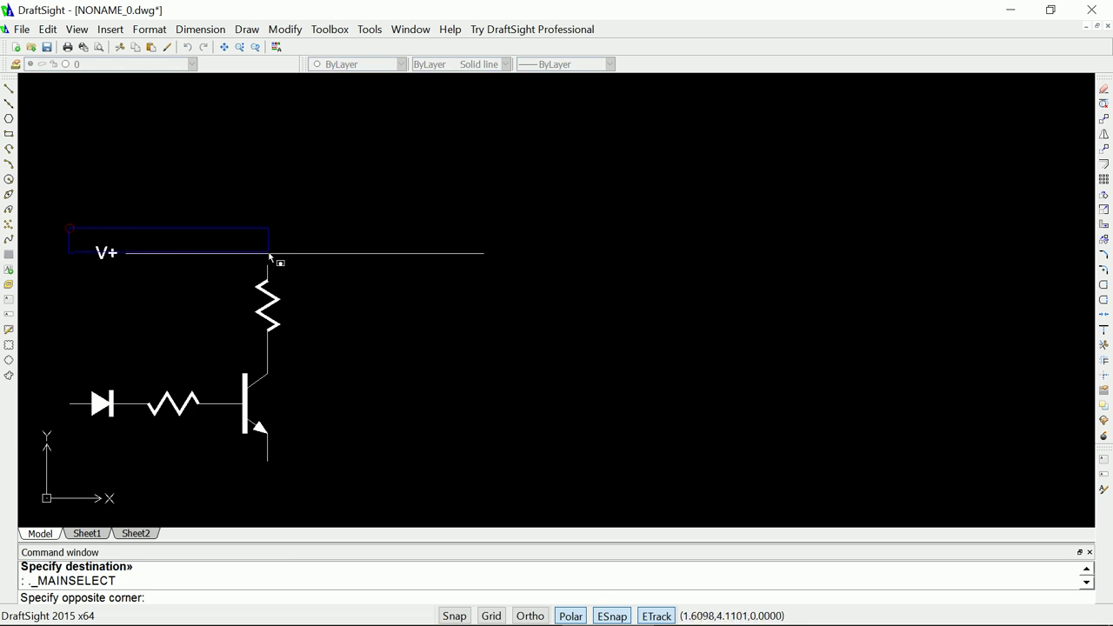
pyautogui.click(499, 265)
pyautogui.rightClick(370, 278)
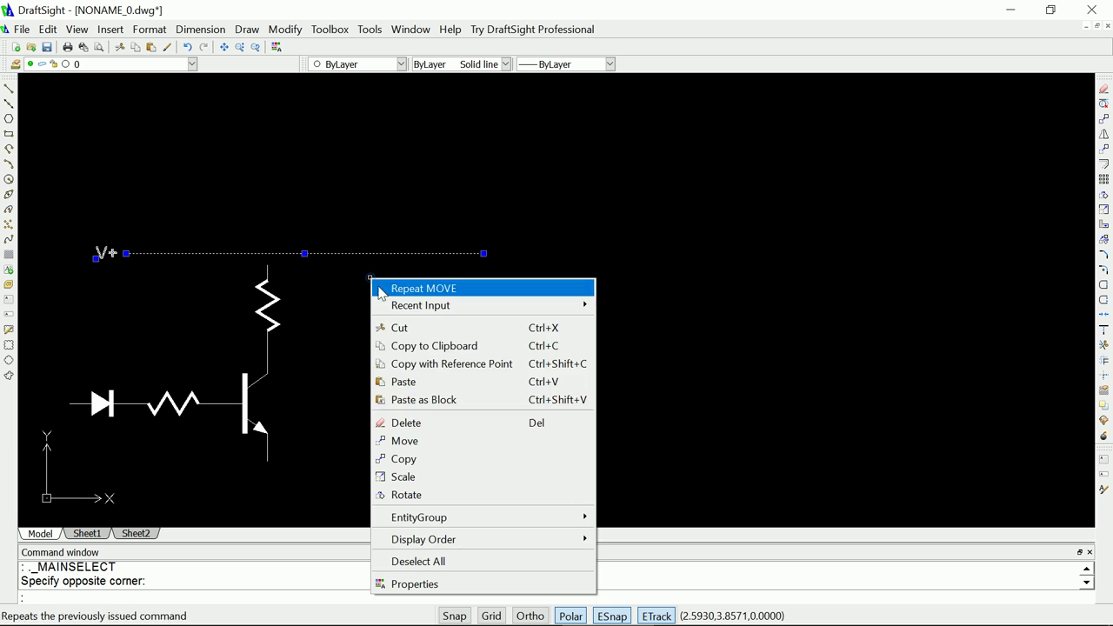
pyautogui.click(405, 441)
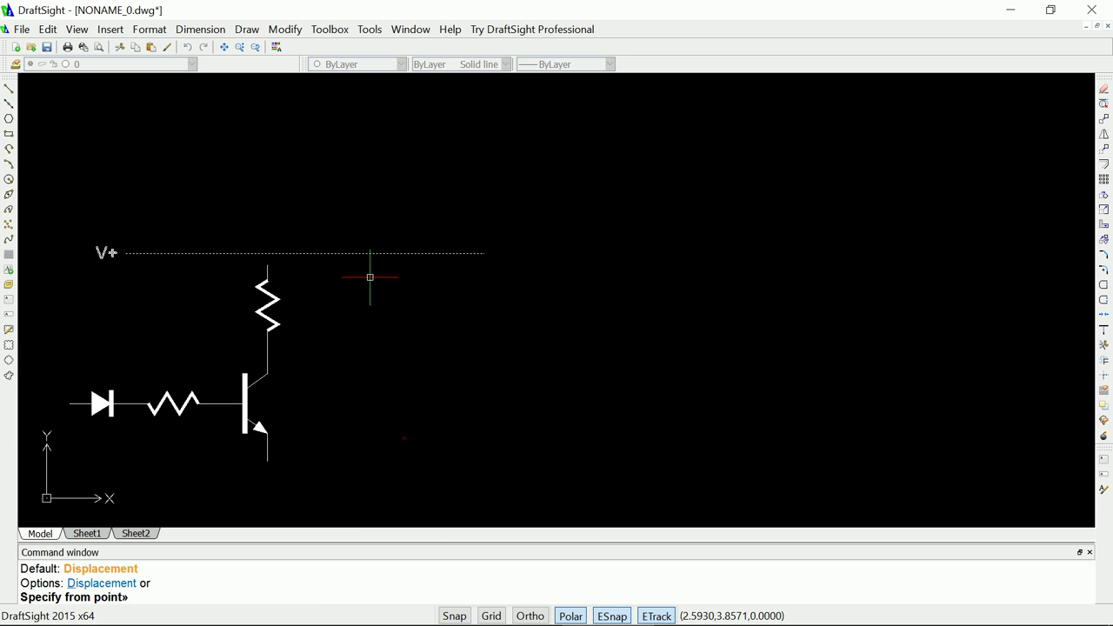
pyautogui.click(304, 253)
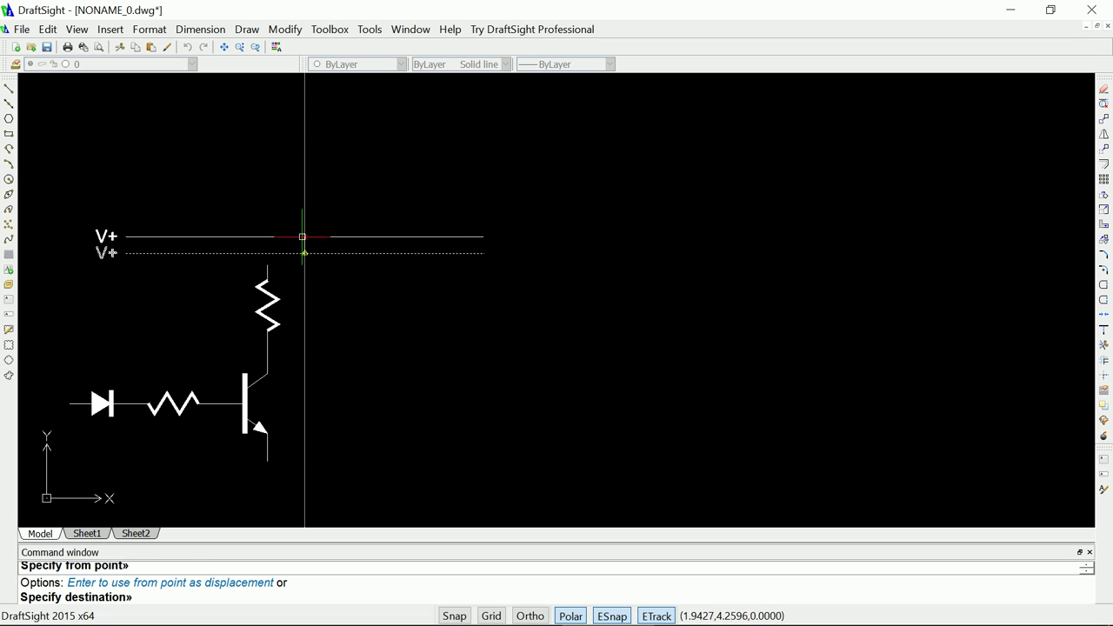
pyautogui.click(302, 237)
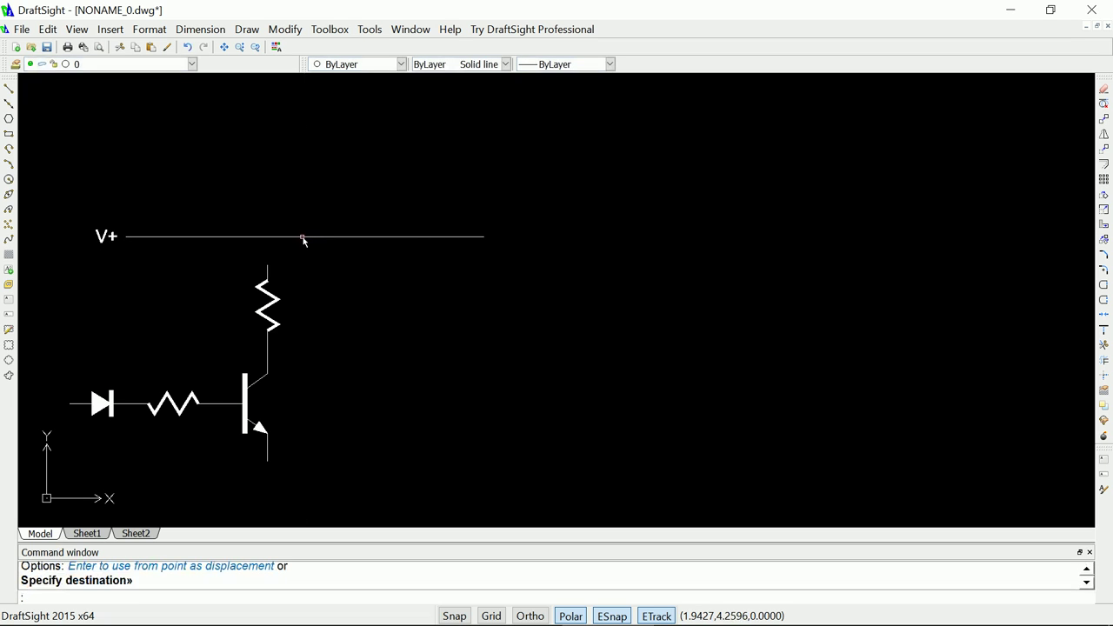
# - Draw a vertical line from the upper end of the collector resistor's lead perpendicular to the supply line
pyautogui.click(9, 89)
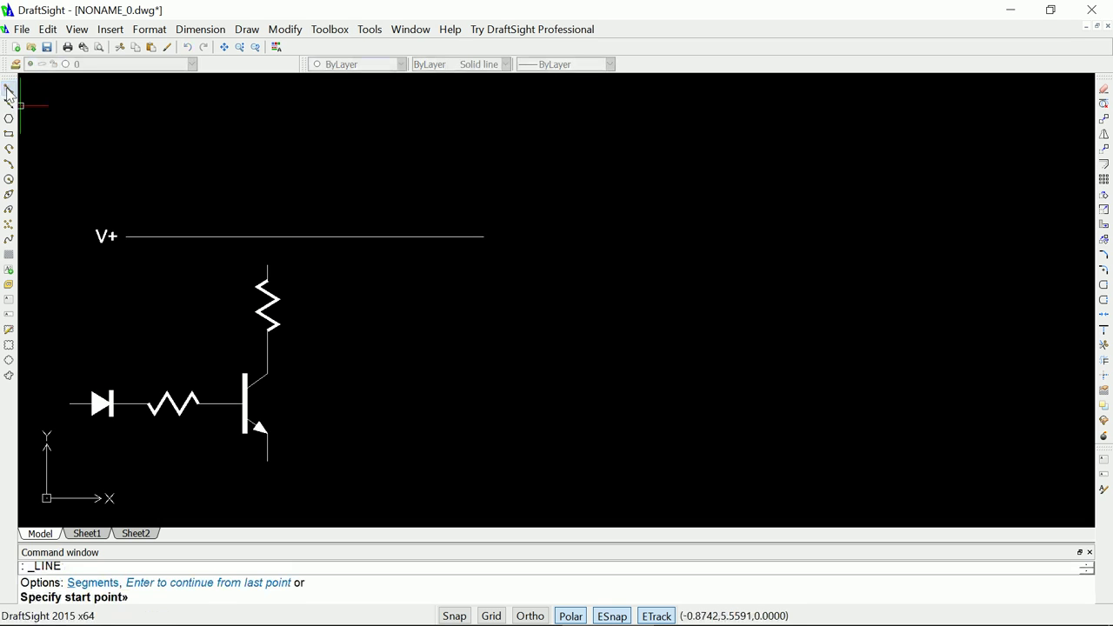
pyautogui.click(267, 265)
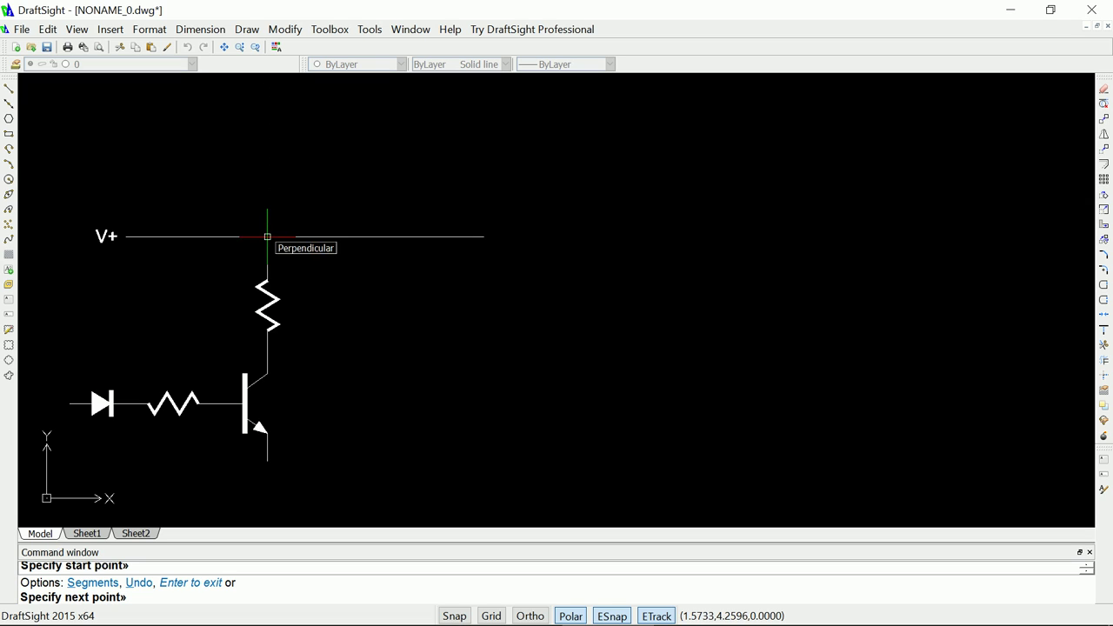
pyautogui.click(266, 236)
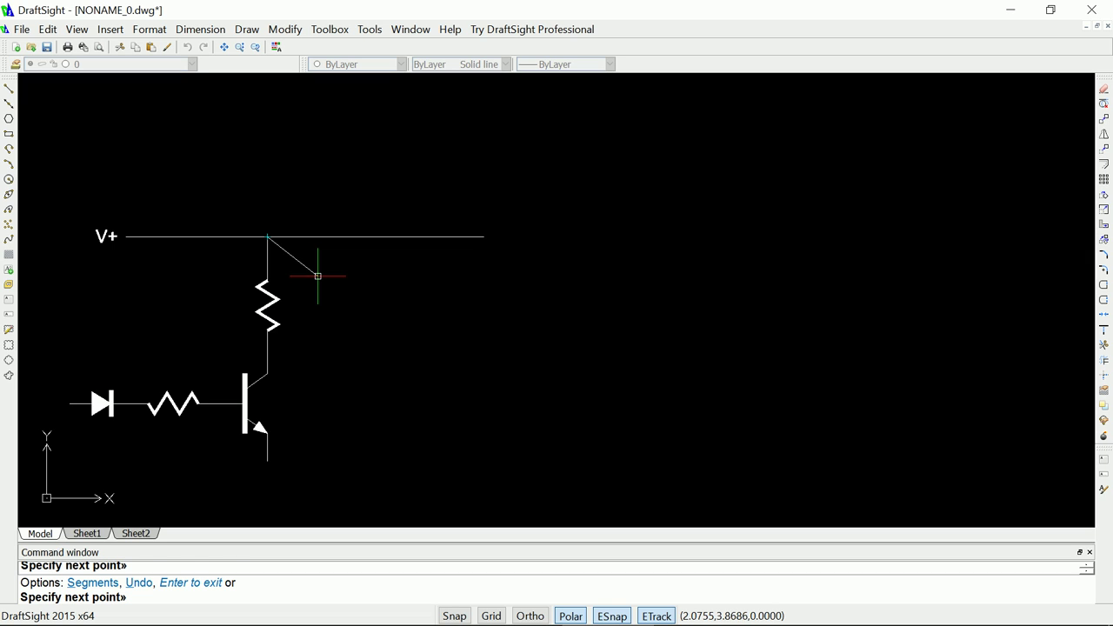
pyautogui.press('Return')
pyautogui.scroll(-3, 321, 266)
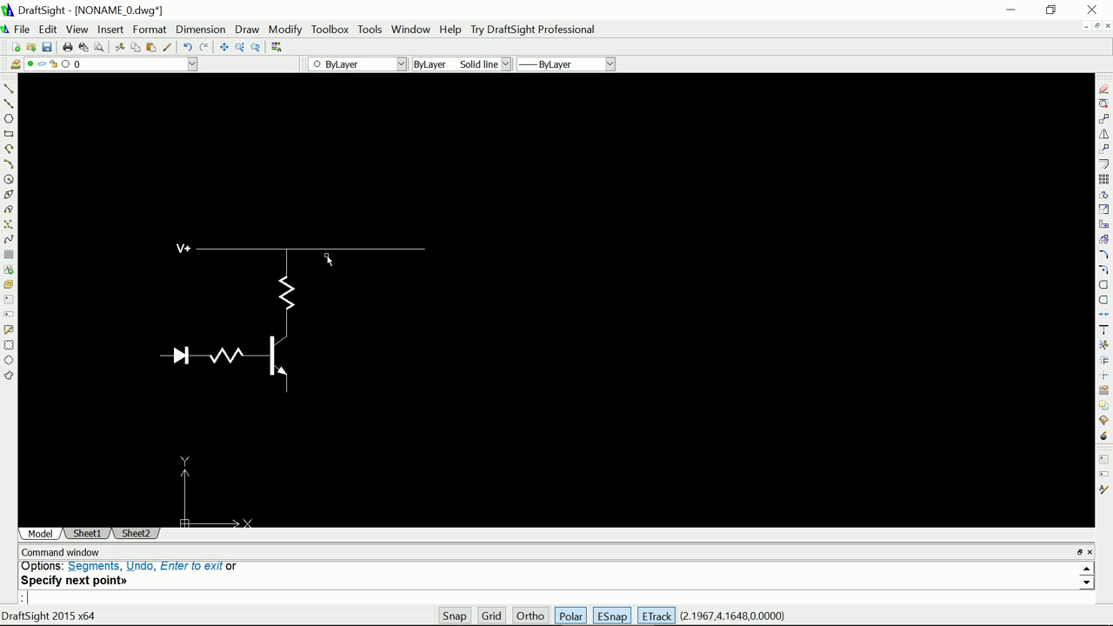
pyautogui.scroll(5, 327, 321)
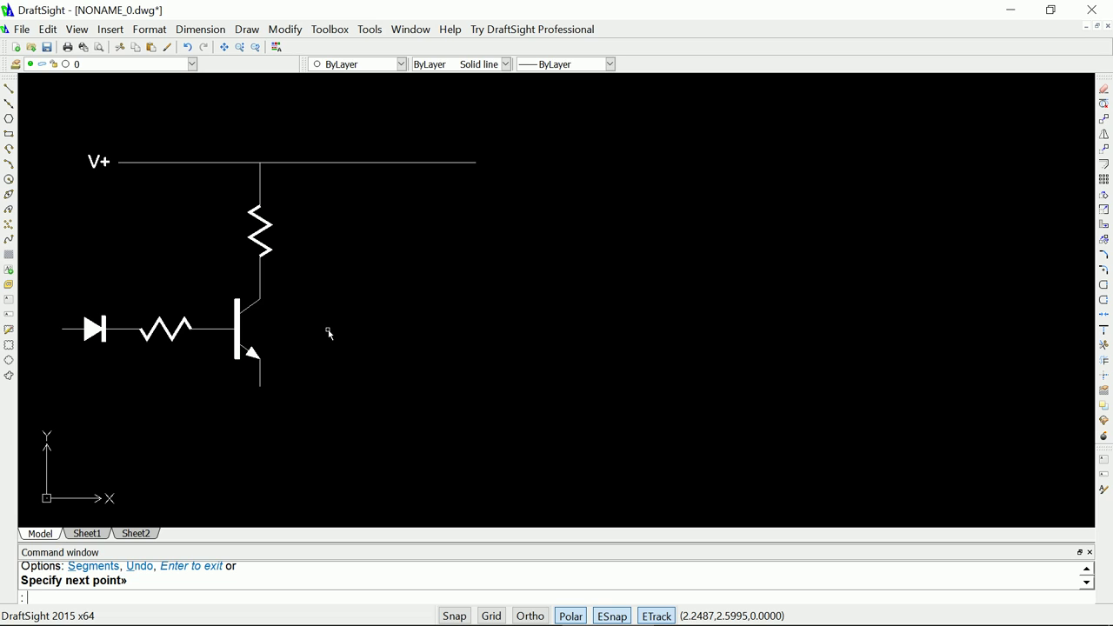
# - Mirror the supply line and its V+ label downward about a horizontal line between collector resistor and transistor, keeping the originals
pyautogui.scroll(-2, 328, 333)
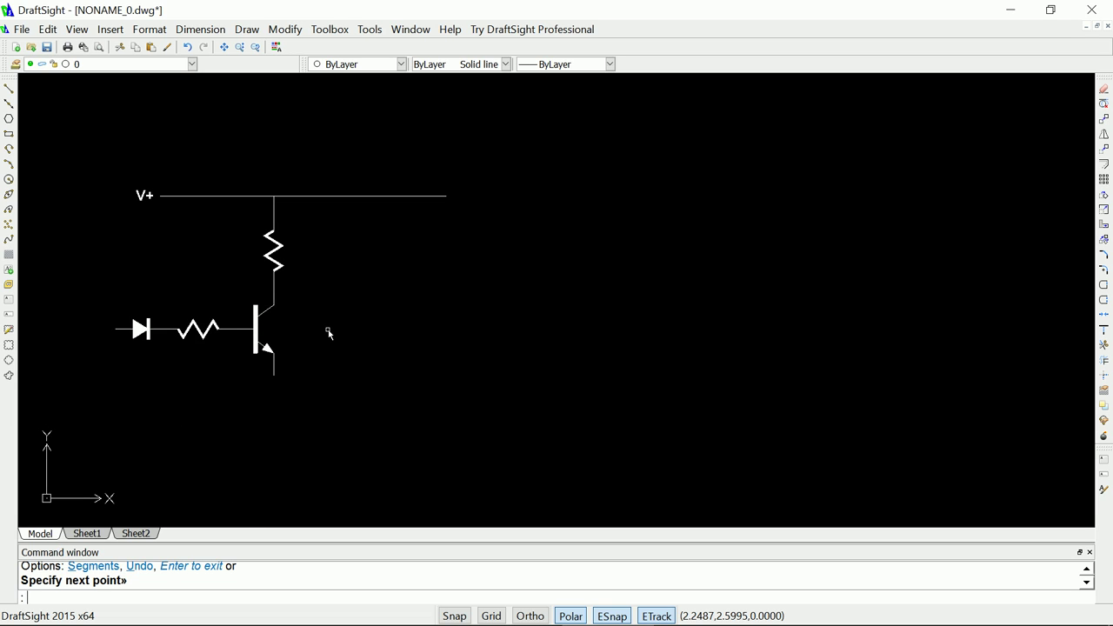
pyautogui.press('Escape')
pyautogui.click(140, 198)
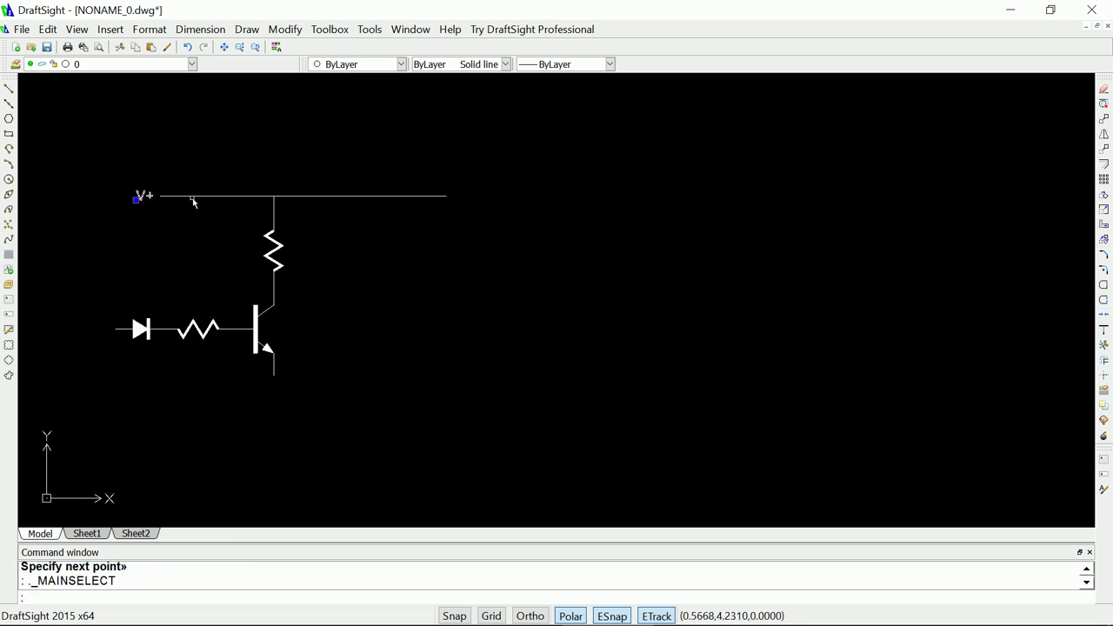
pyautogui.click(204, 200)
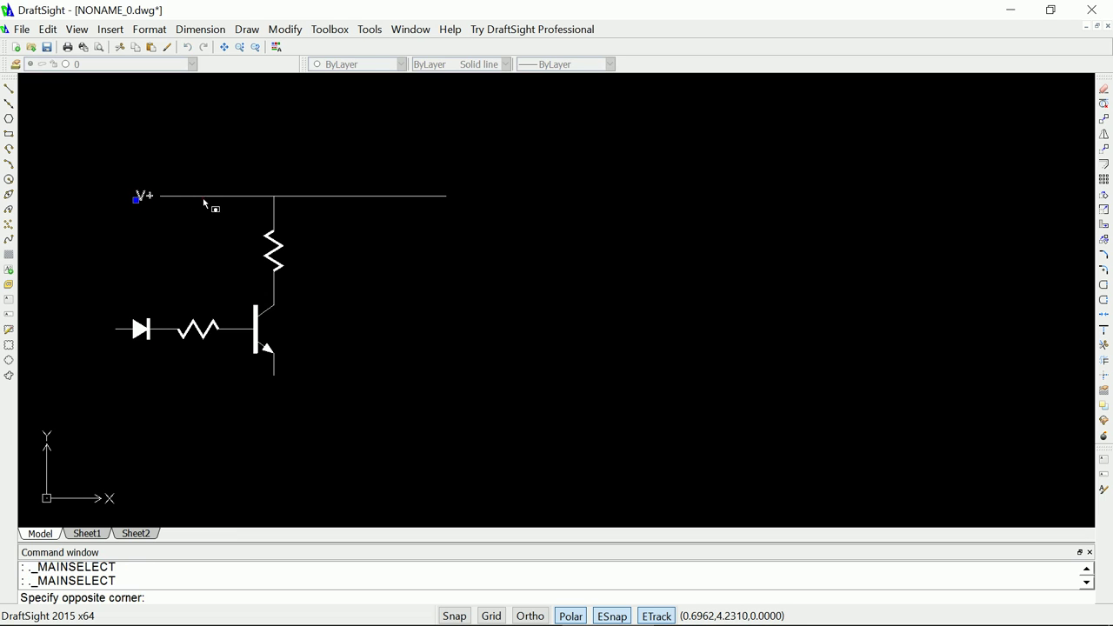
pyautogui.click(205, 199)
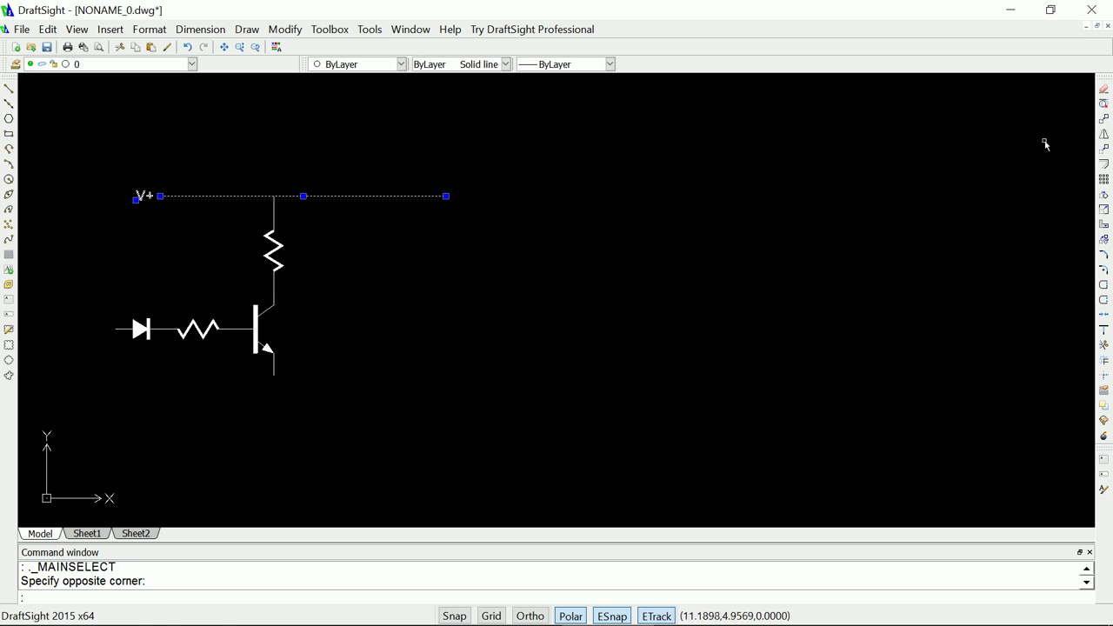
pyautogui.click(1103, 135)
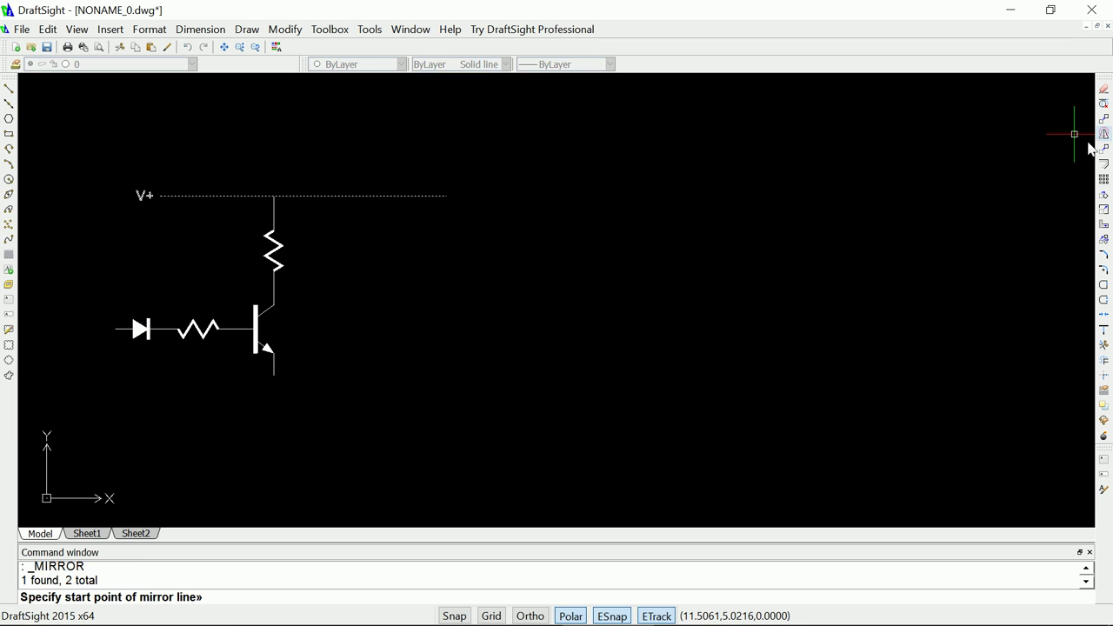
pyautogui.click(117, 290)
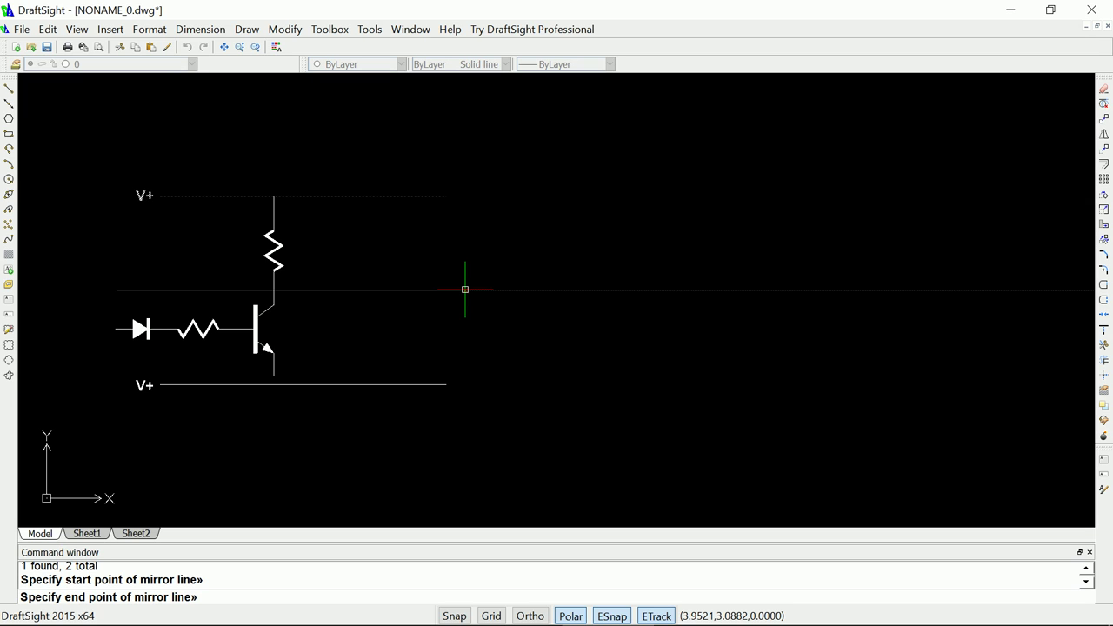
pyautogui.click(465, 289)
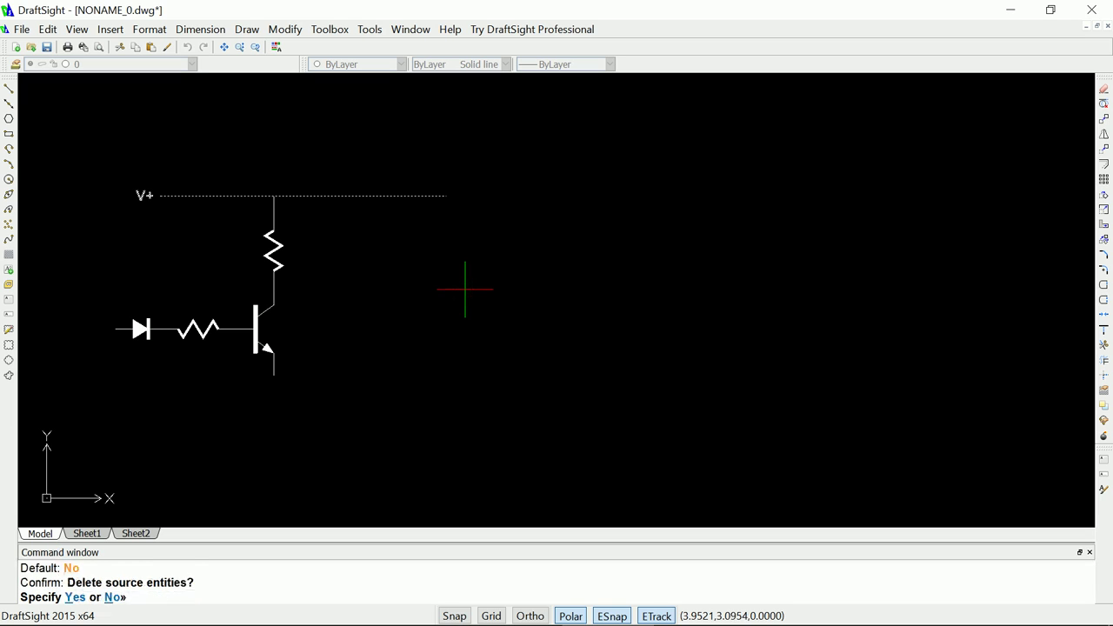
pyautogui.press('Return')
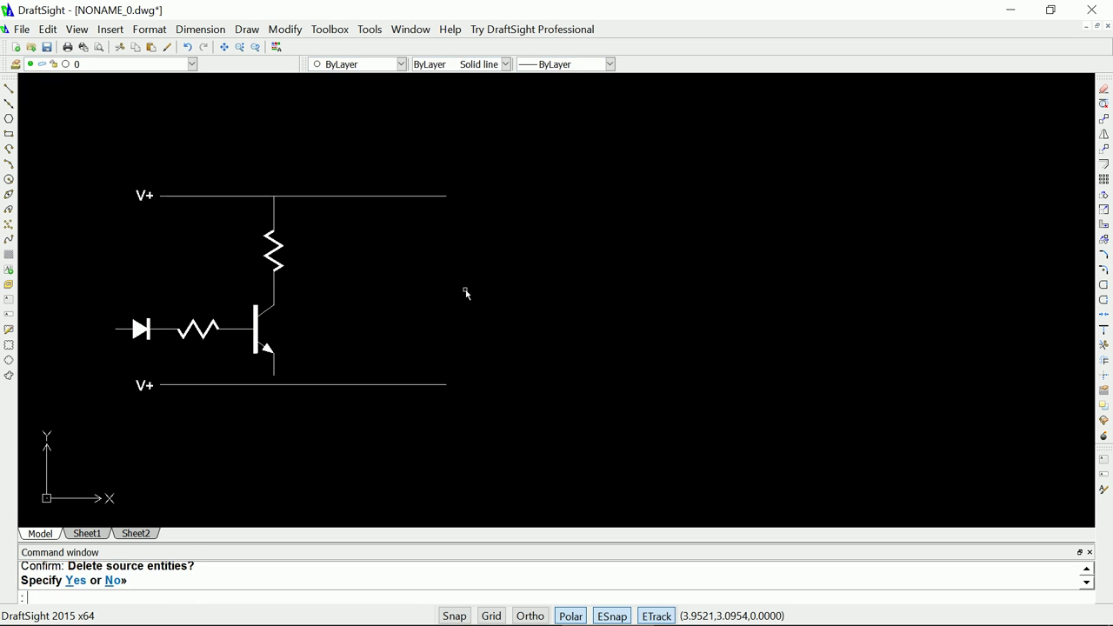
# - Change the label of the mirrored lower supply line to V-
pyautogui.scroll(5, 157, 386)
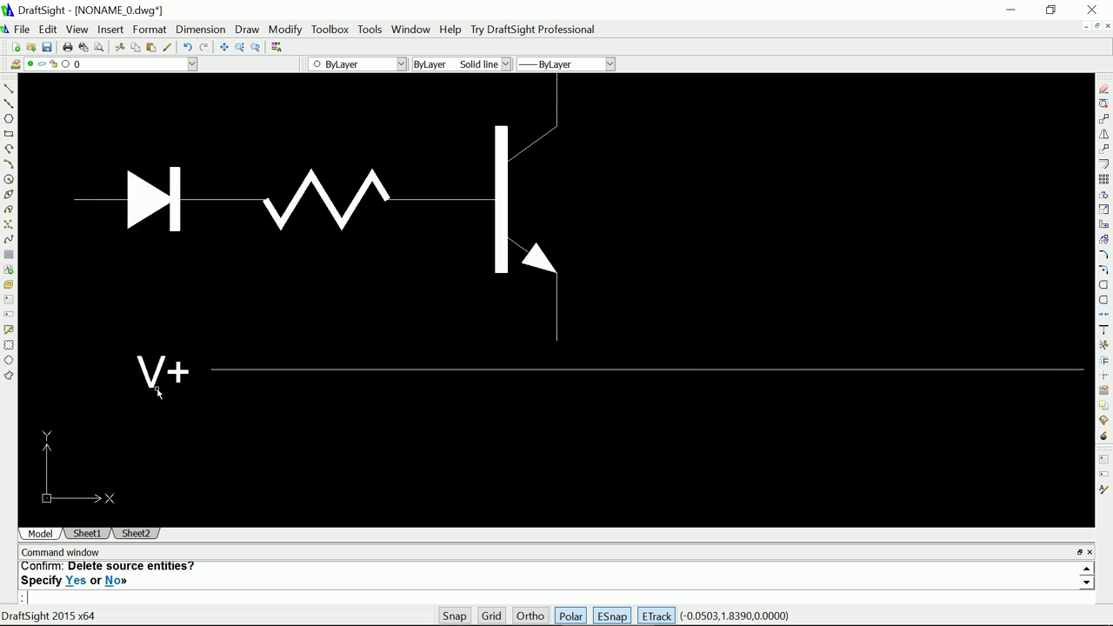
pyautogui.doubleClick(177, 374)
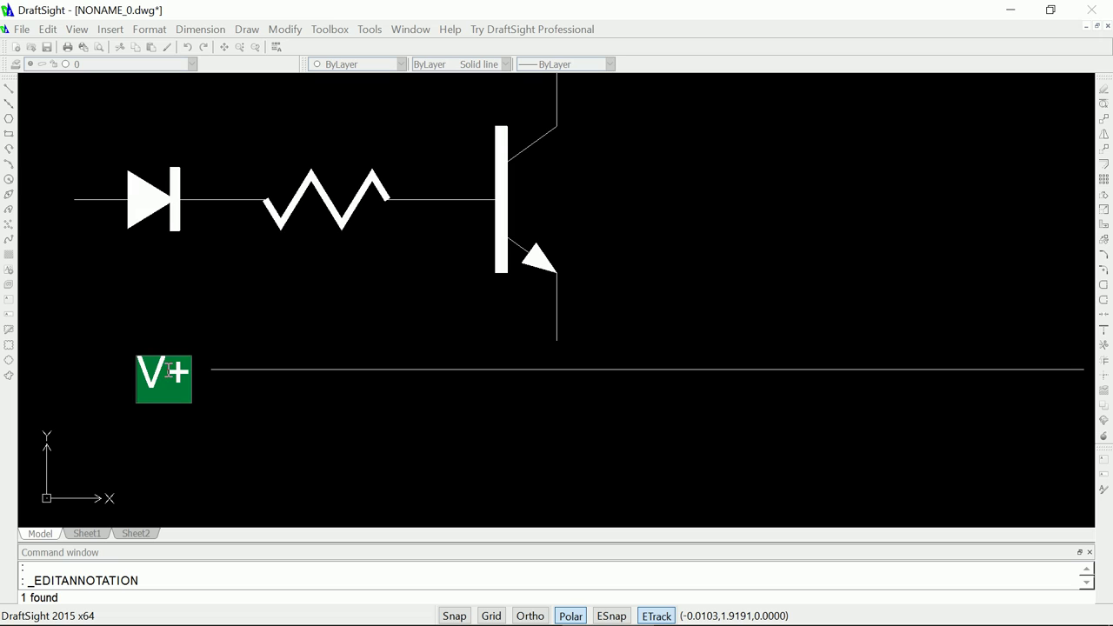
pyautogui.click(165, 379)
pyautogui.moveTo(165, 381); pyautogui.dragTo(188, 370)
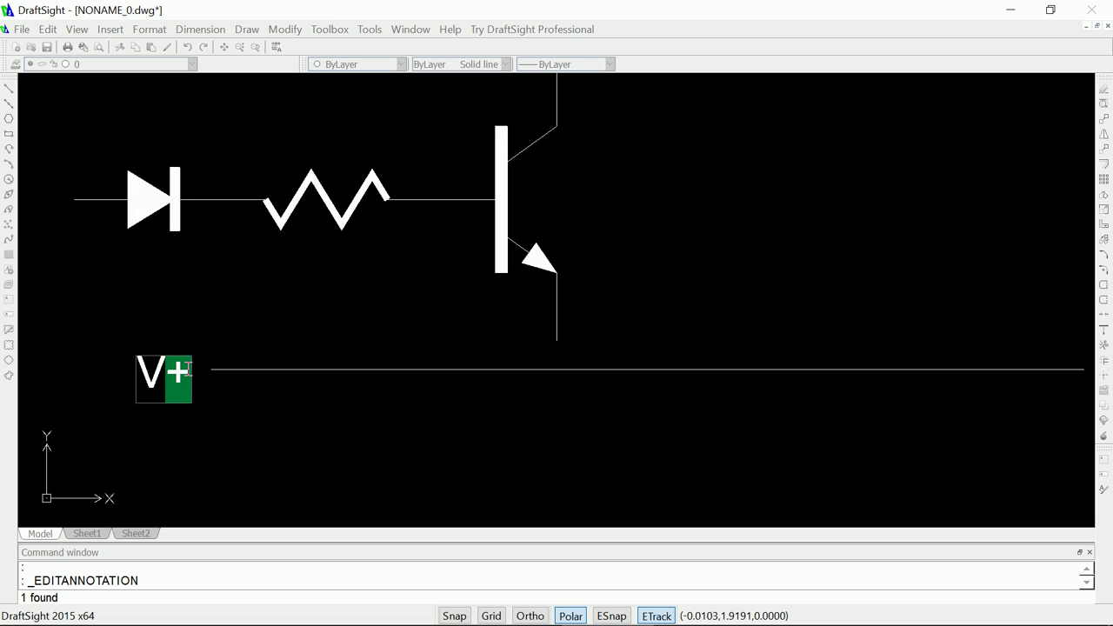
pyautogui.write('-')
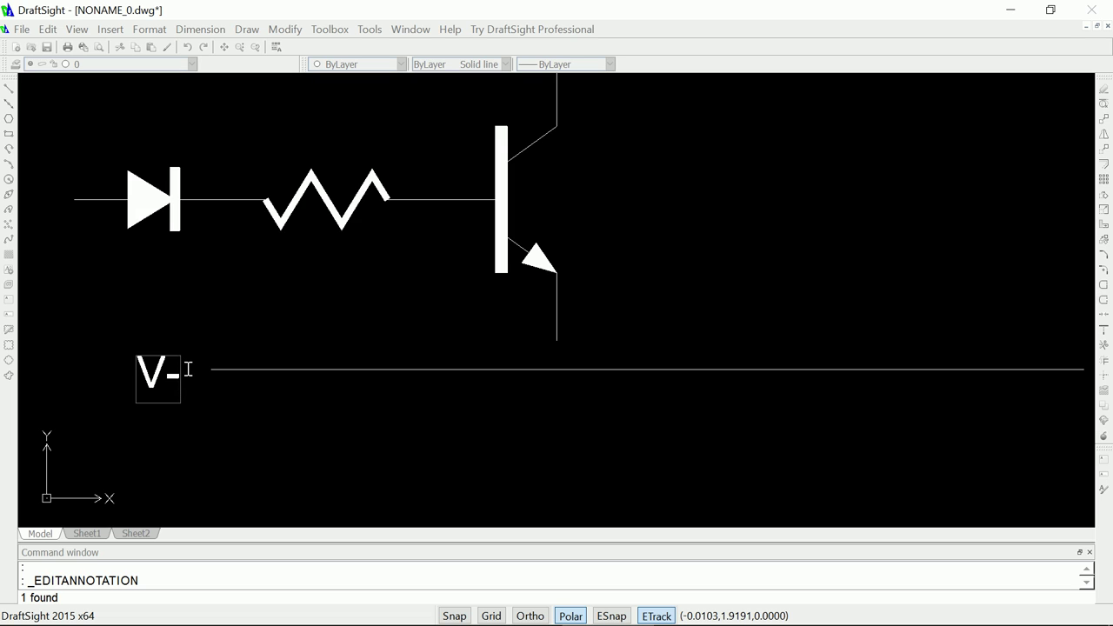
pyautogui.click(224, 295)
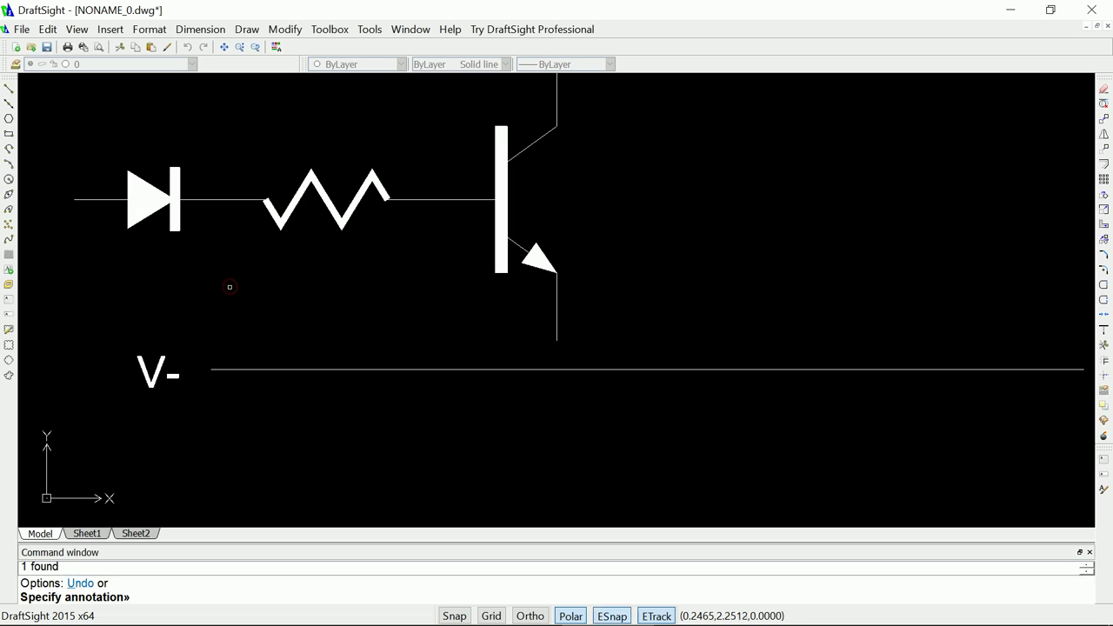
pyautogui.press('Escape')
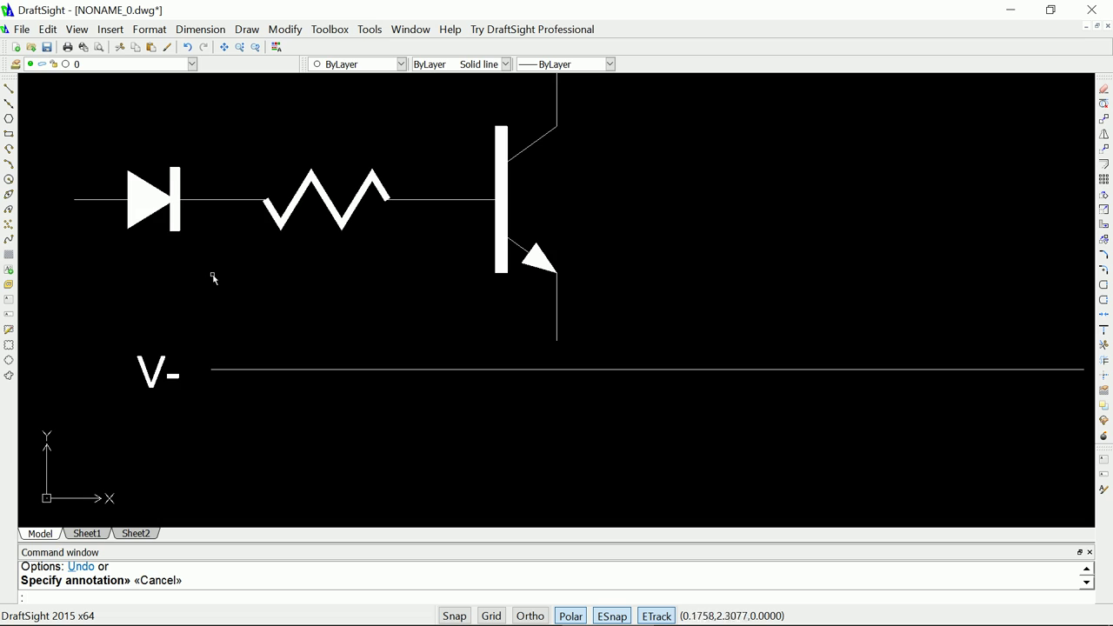
pyautogui.scroll(-2, 212, 274)
pyautogui.scroll(-2, 212, 273)
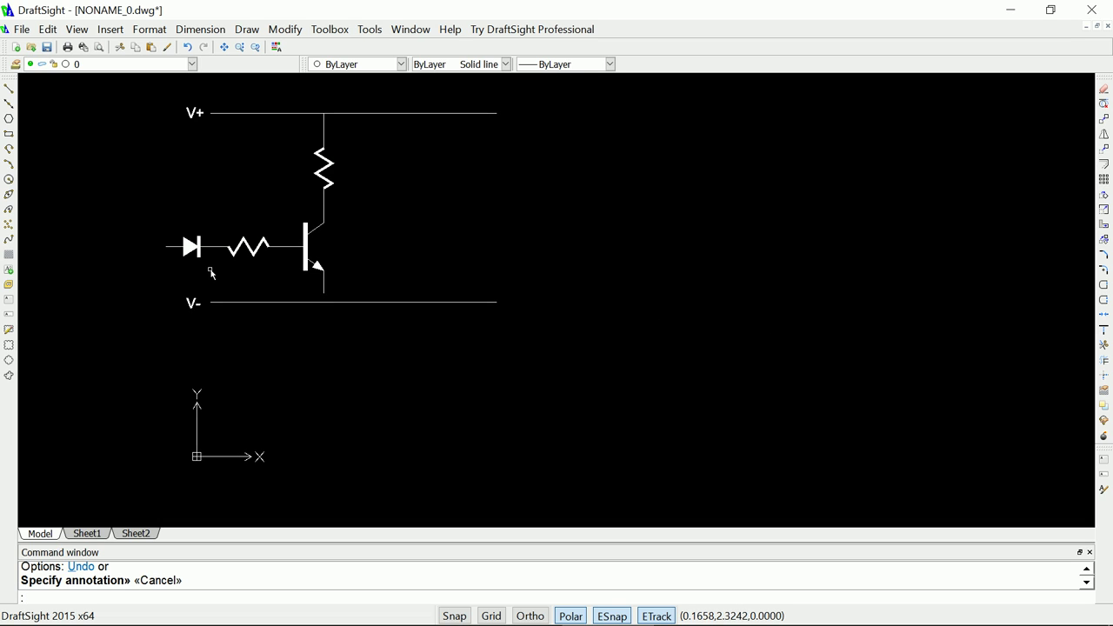
pyautogui.click(9, 88)
pyautogui.scroll(3, 336, 303)
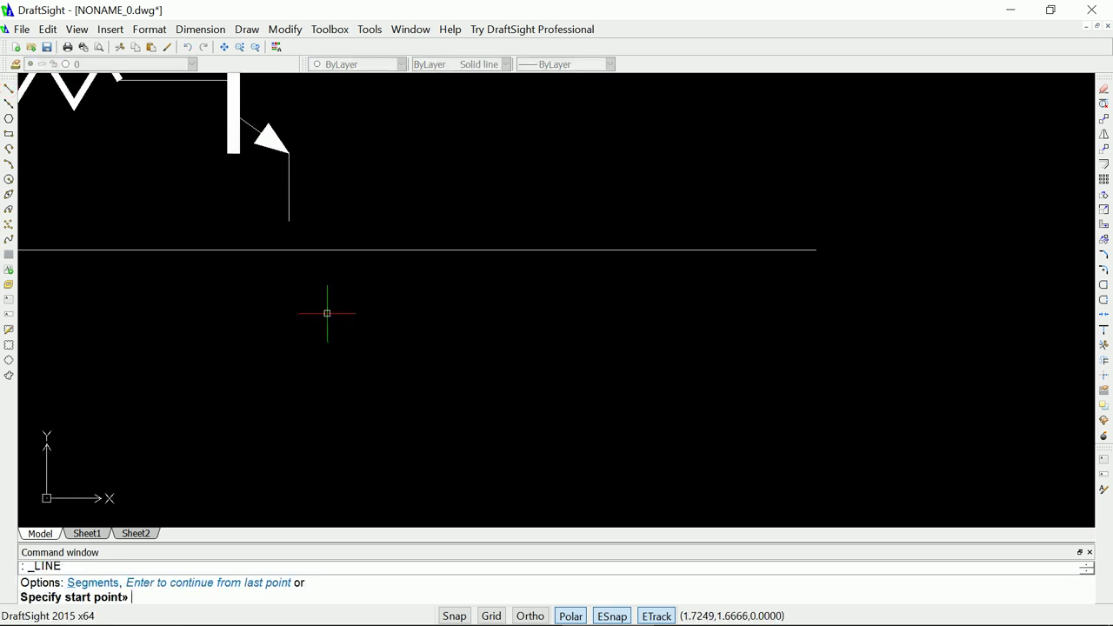
pyautogui.click(291, 219)
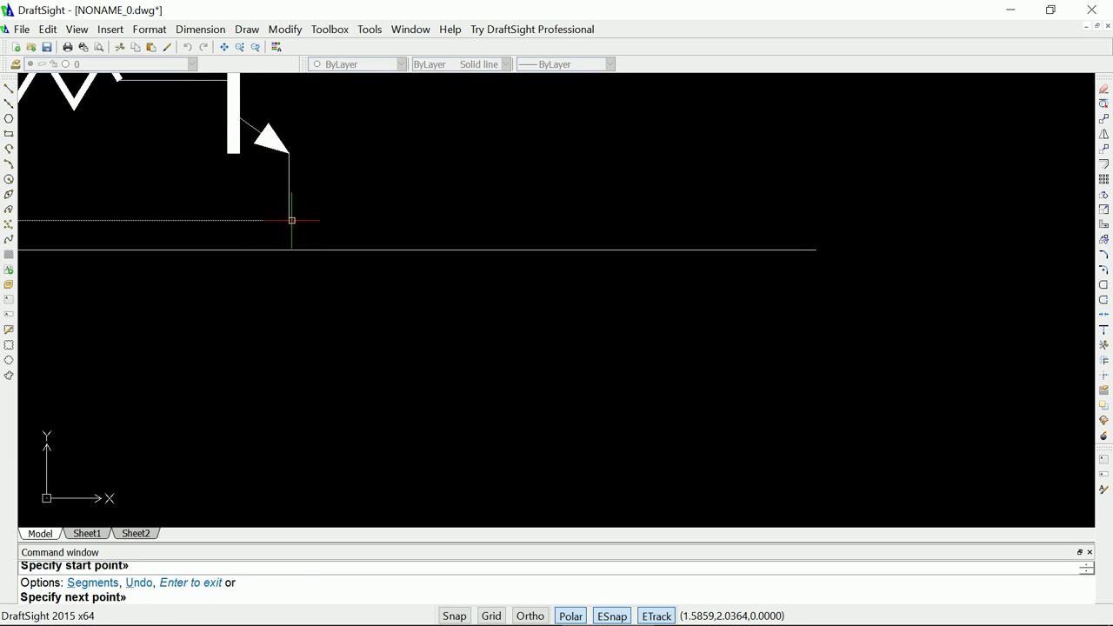
pyautogui.press('Escape')
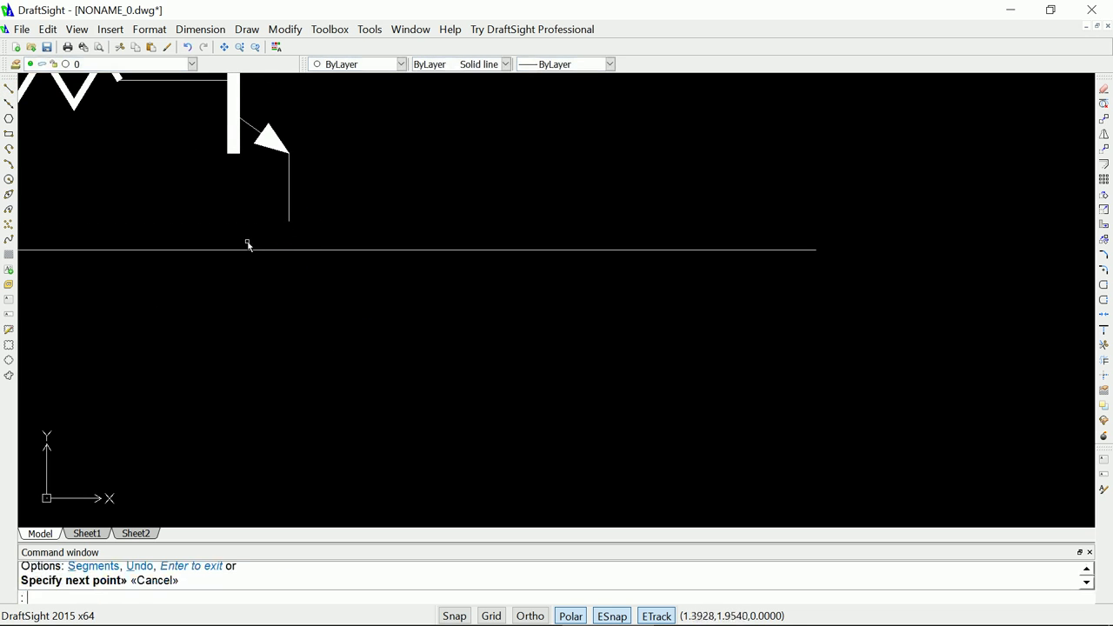
# - Draw a vertical line from the lower end of the transistor's emitter lead perpendicular to the V- supply line
pyautogui.click(9, 89)
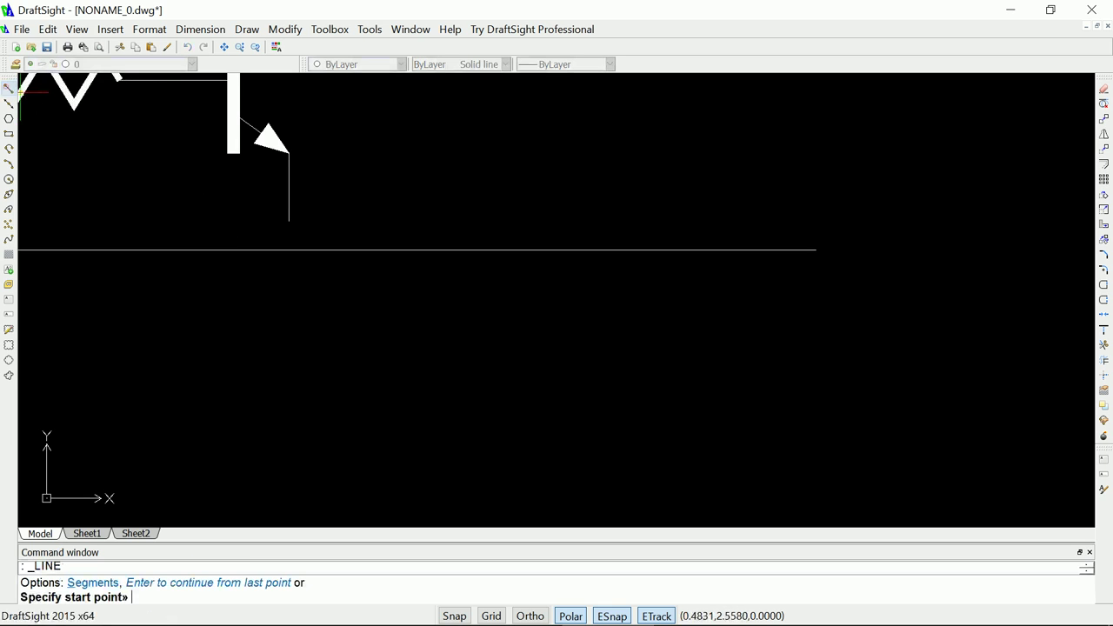
pyautogui.click(288, 220)
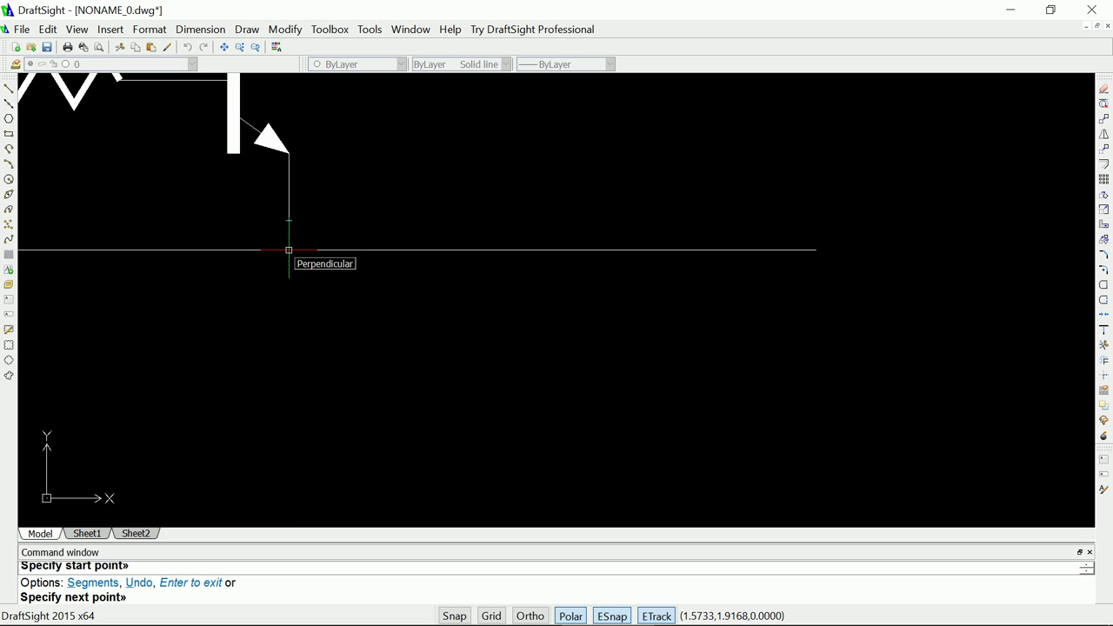
pyautogui.click(289, 249)
pyautogui.press('Return')
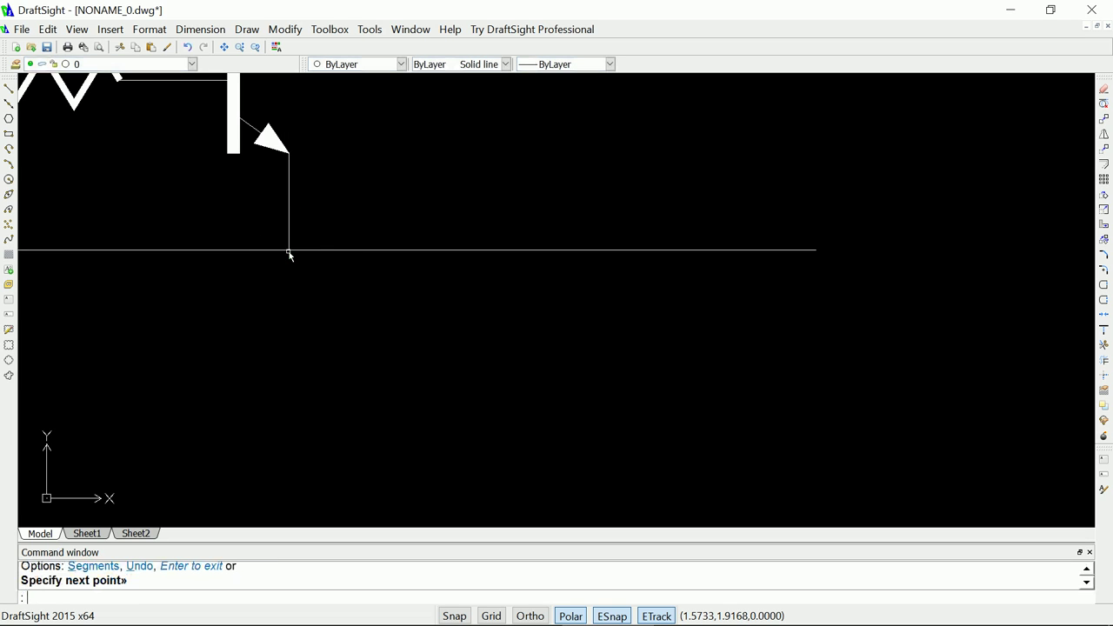
# - Place filled rings with inside diameter 0 and outside diameter 0.05 where the emitter line meets V- and the collector line meets V+
pyautogui.scroll(-3, 322, 258)
pyautogui.scroll(-1, 323, 266)
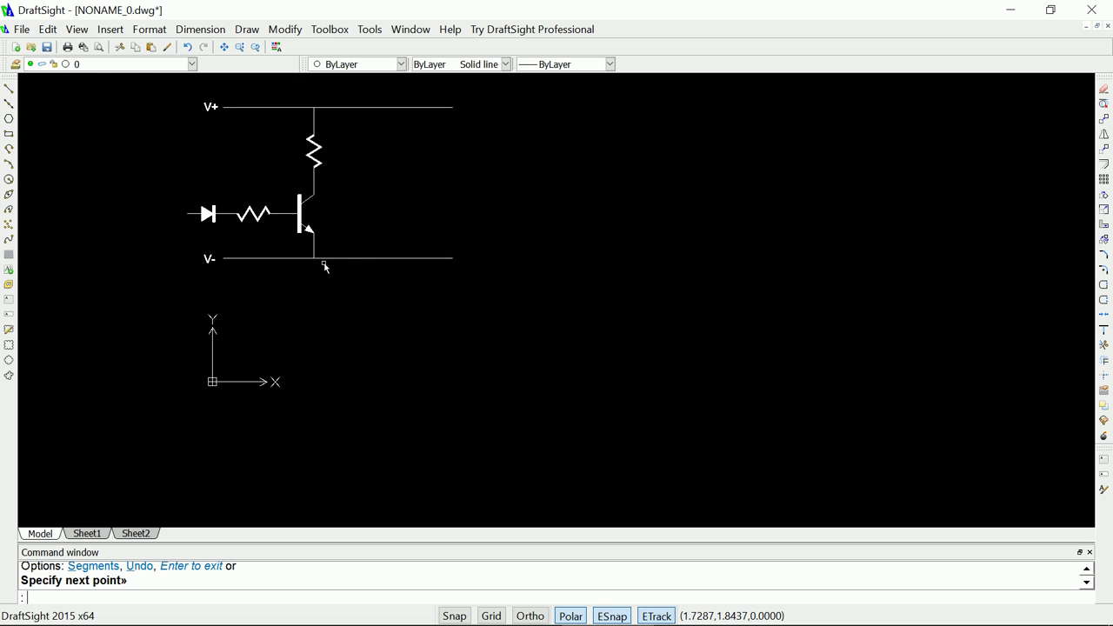
pyautogui.scroll(3, 321, 96)
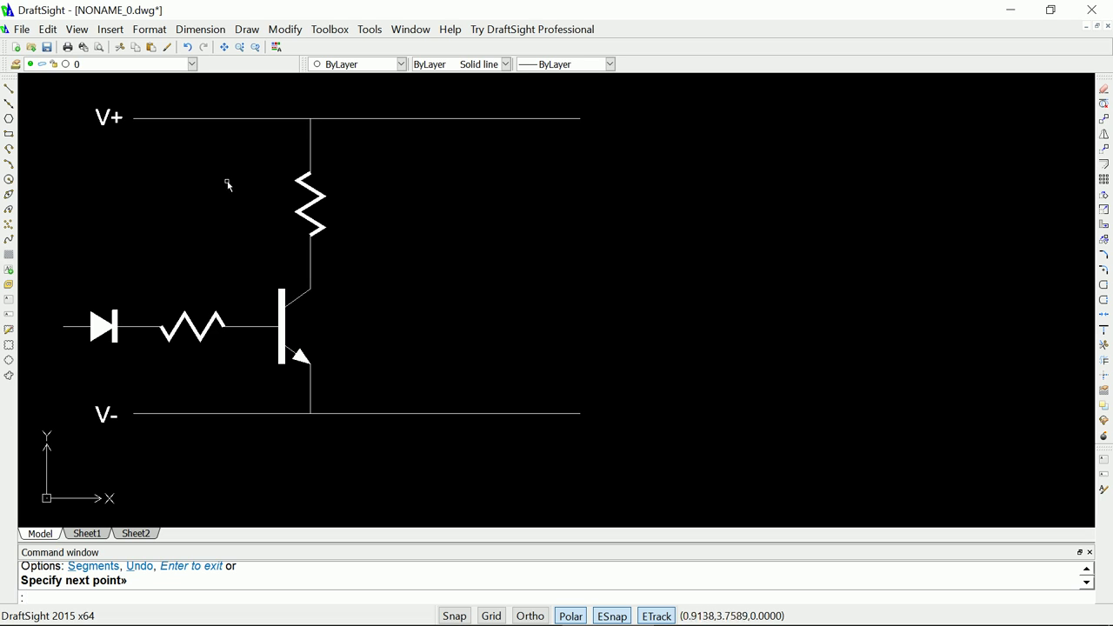
pyautogui.write('donut')
pyautogui.press('Return')
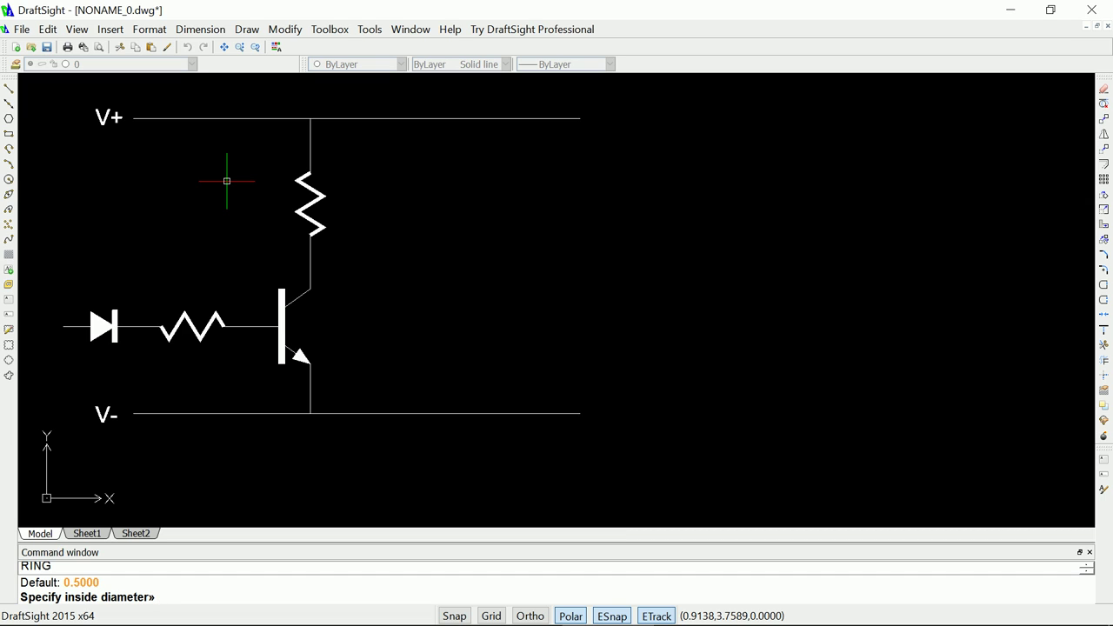
pyautogui.write('0')
pyautogui.press('Return')
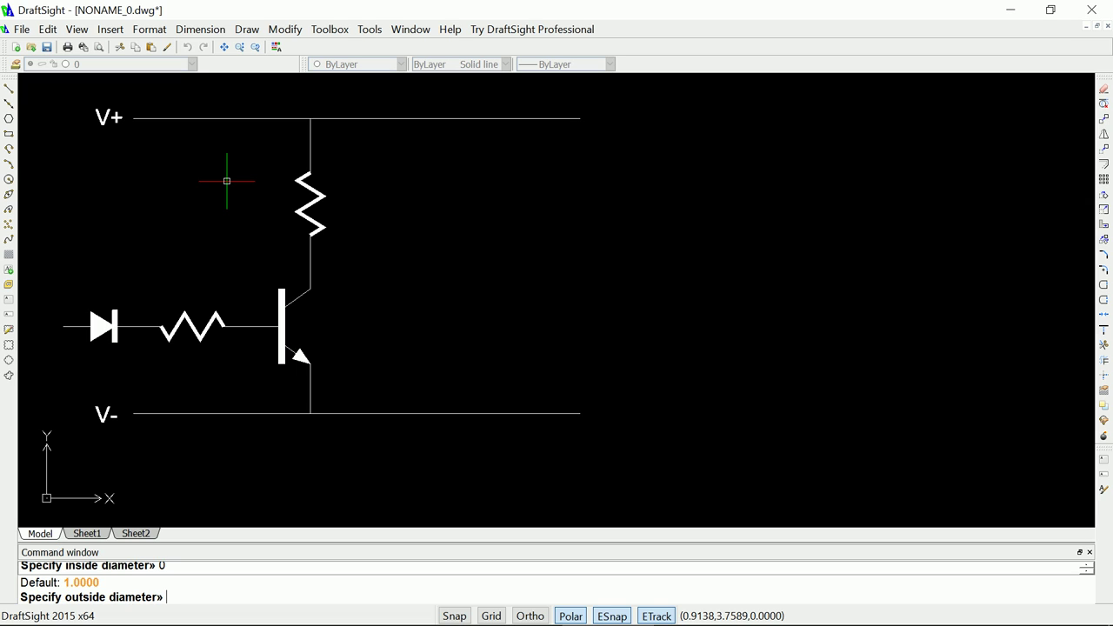
pyautogui.write('.05')
pyautogui.press('Return')
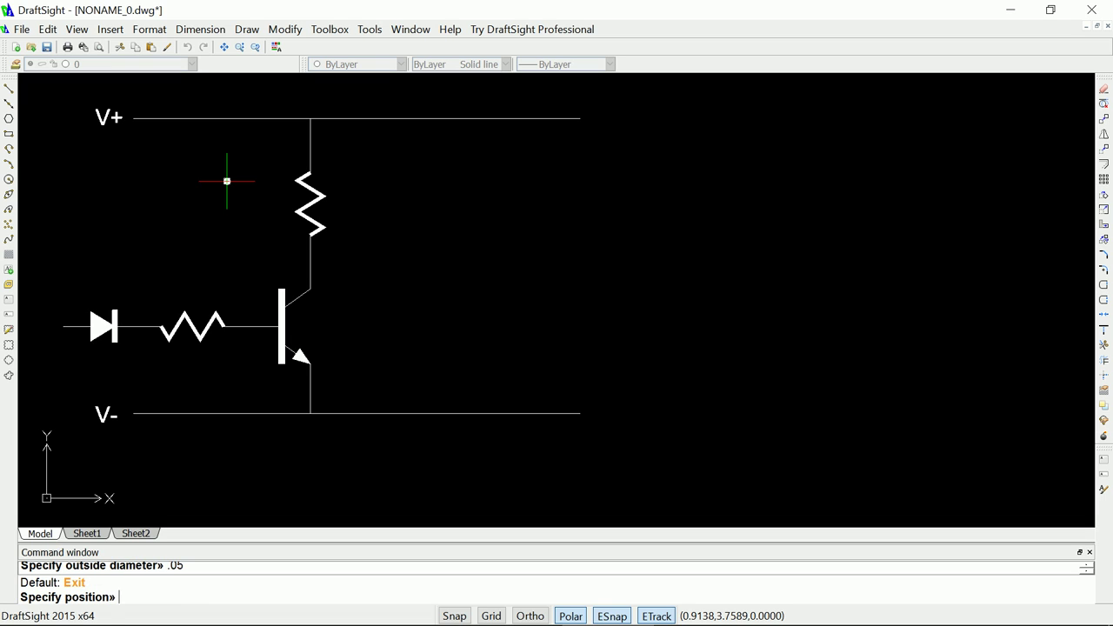
pyautogui.click(310, 412)
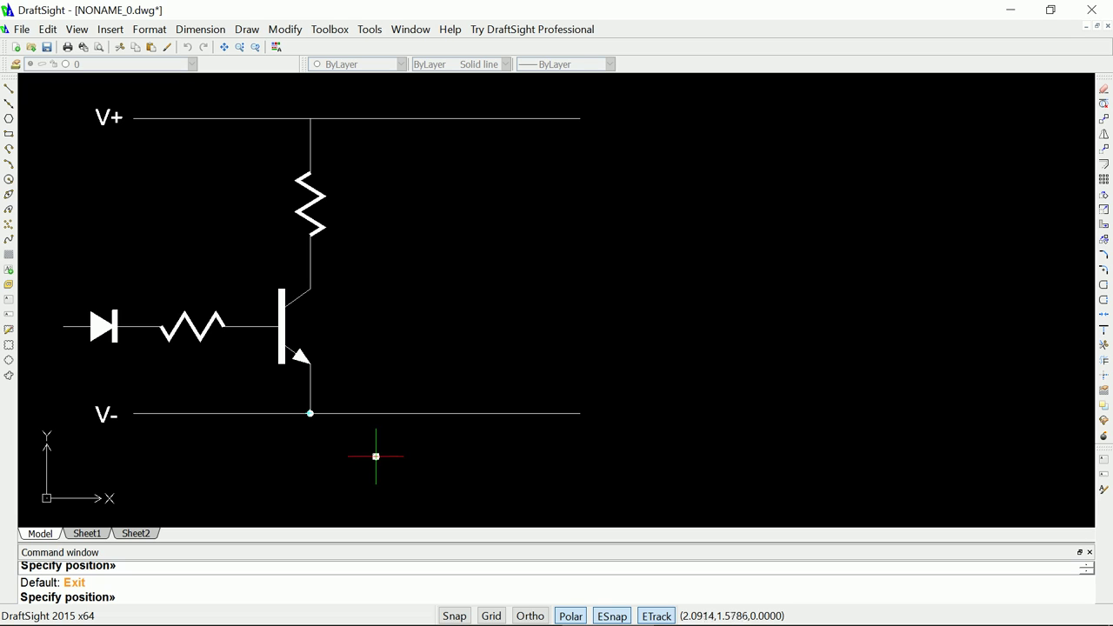
pyautogui.click(310, 117)
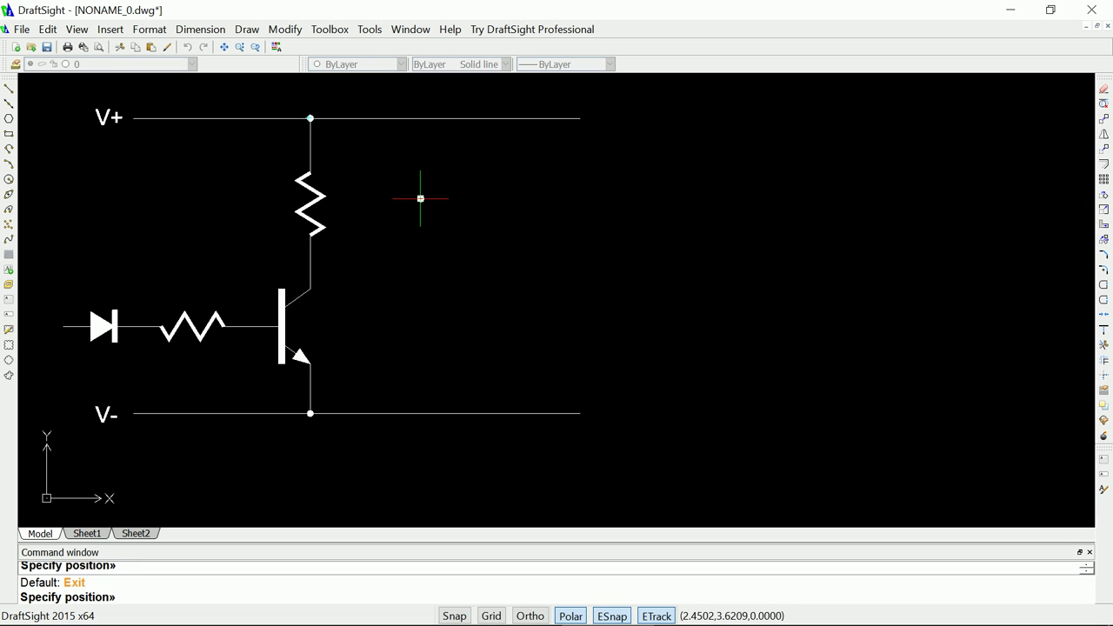
pyautogui.press('Escape')
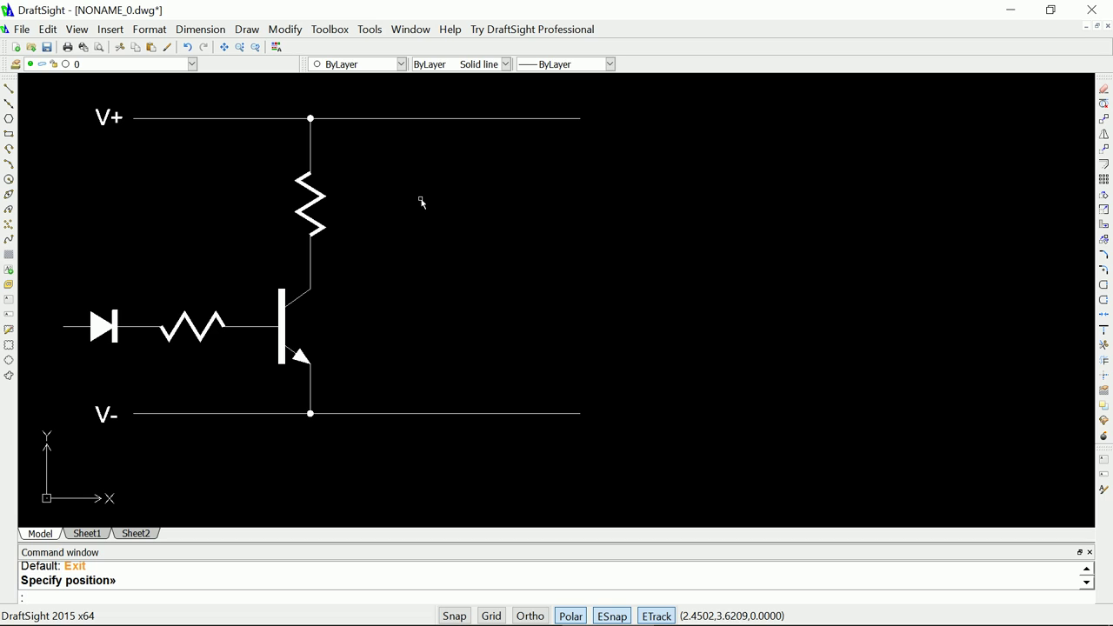